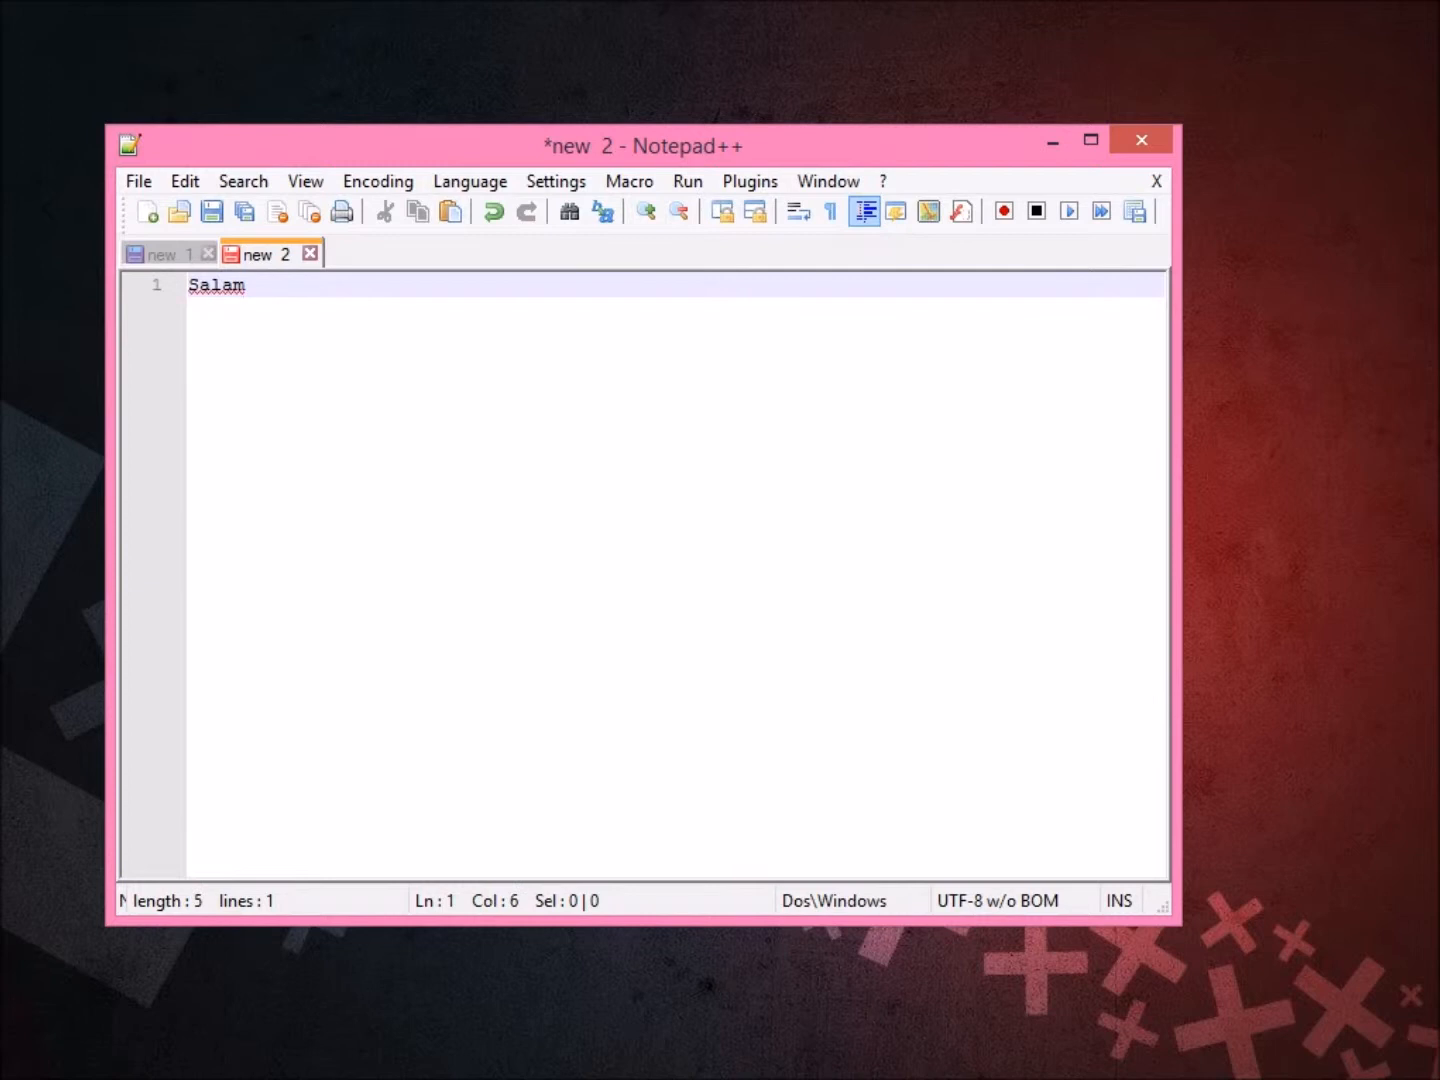
Zoom in one step and type the greeting 'dan selamat sejahtera kepada semua saudara2x'.
{"action": "key", "text": "ctrl+plus"}
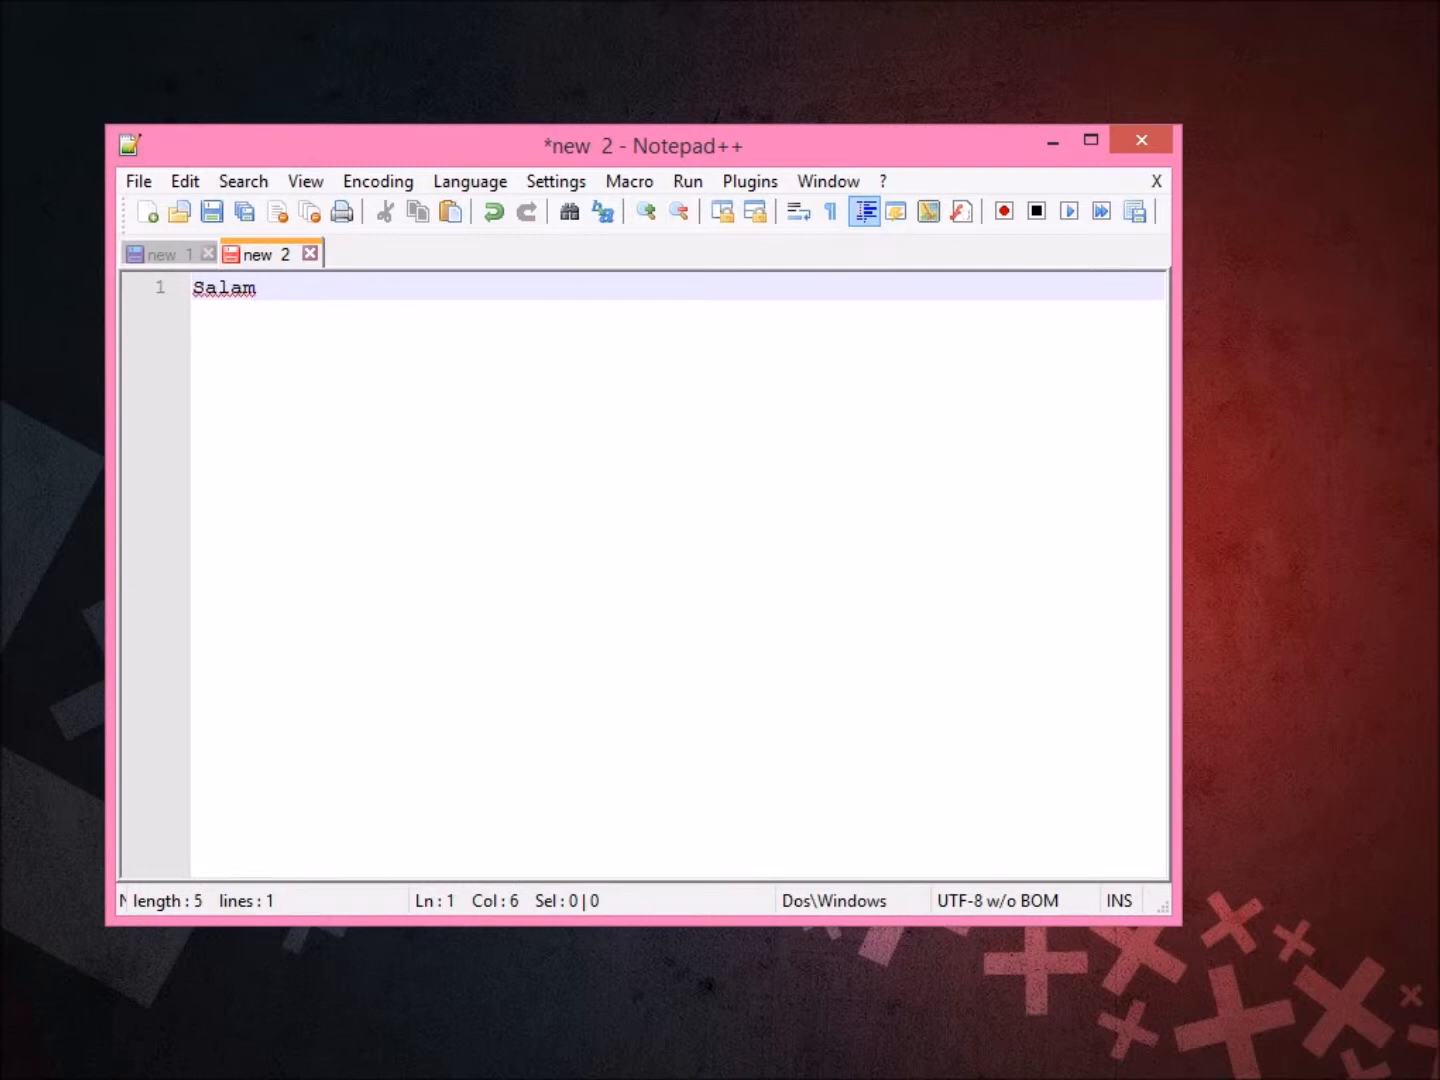
{"action": "type", "text": "dan selamat sejahtera kepada semua saudara2x"}
{"action": "key", "text": "Return"}
{"action": "key", "text": "Return"}
Add a self-introduction promising ways to boost speed in Firefox and Google Chrome.
{"action": "type", "text": "Saya"}
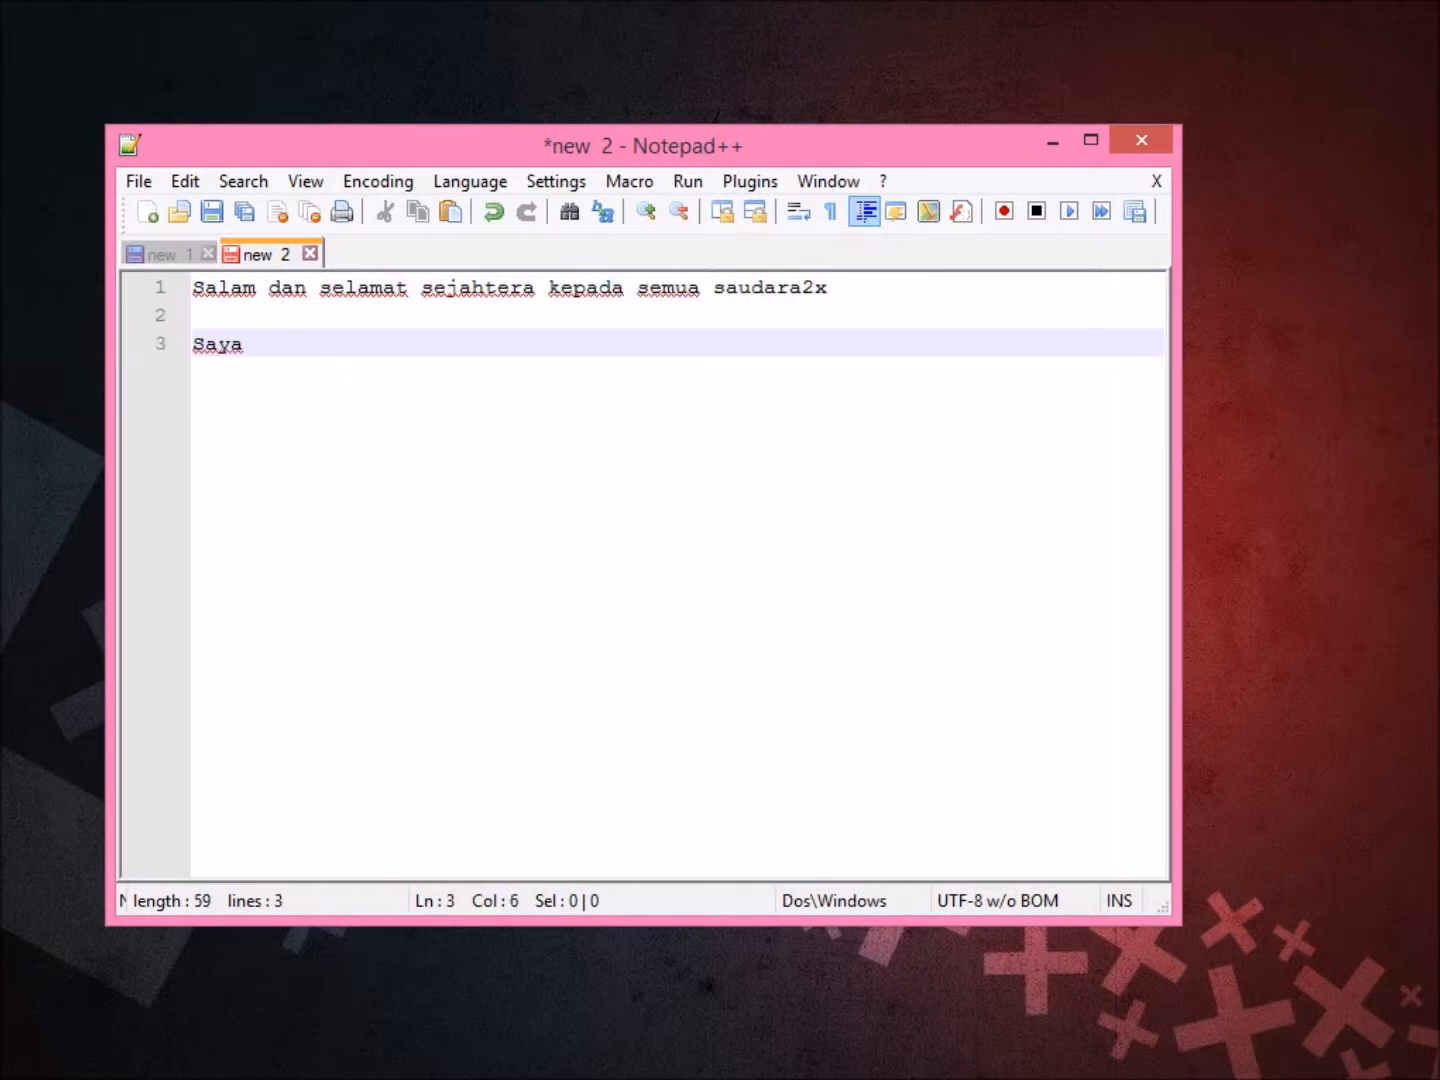
{"action": "type", "text": " Slamber"}
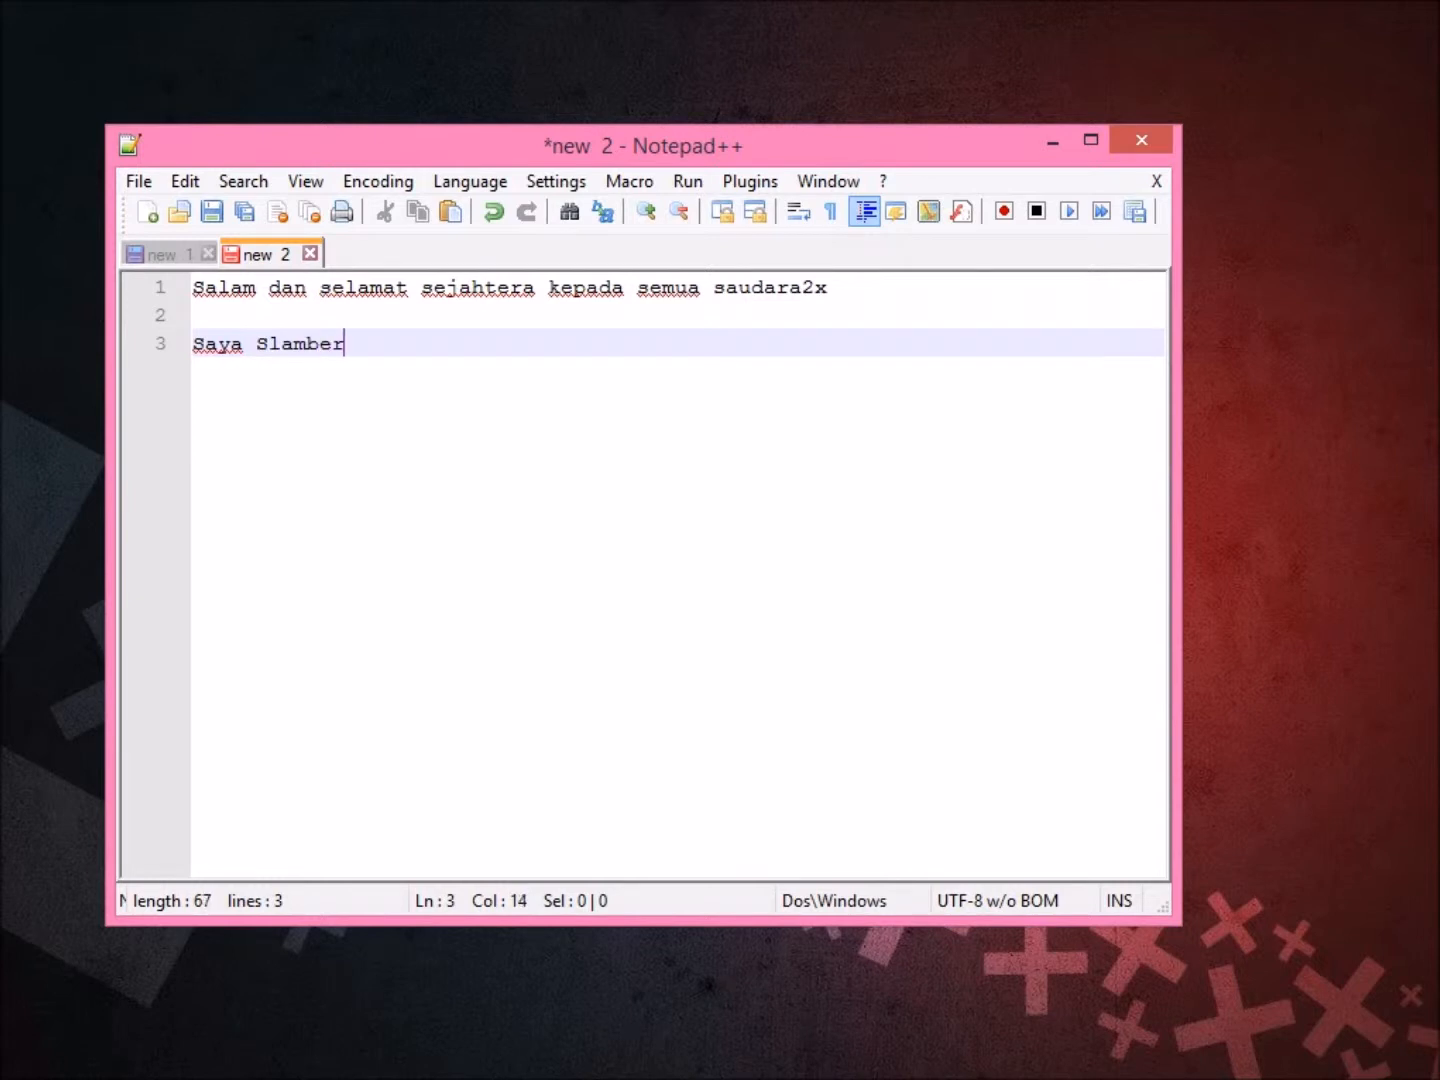
{"action": "type", "text": "Gamer aka "}
{"action": "type", "text": "Kira Yamato"}
{"action": "type", "text": " ingi"}
{"action": "key", "text": "BackSpace"}
{"action": "type", "text": "gin "}
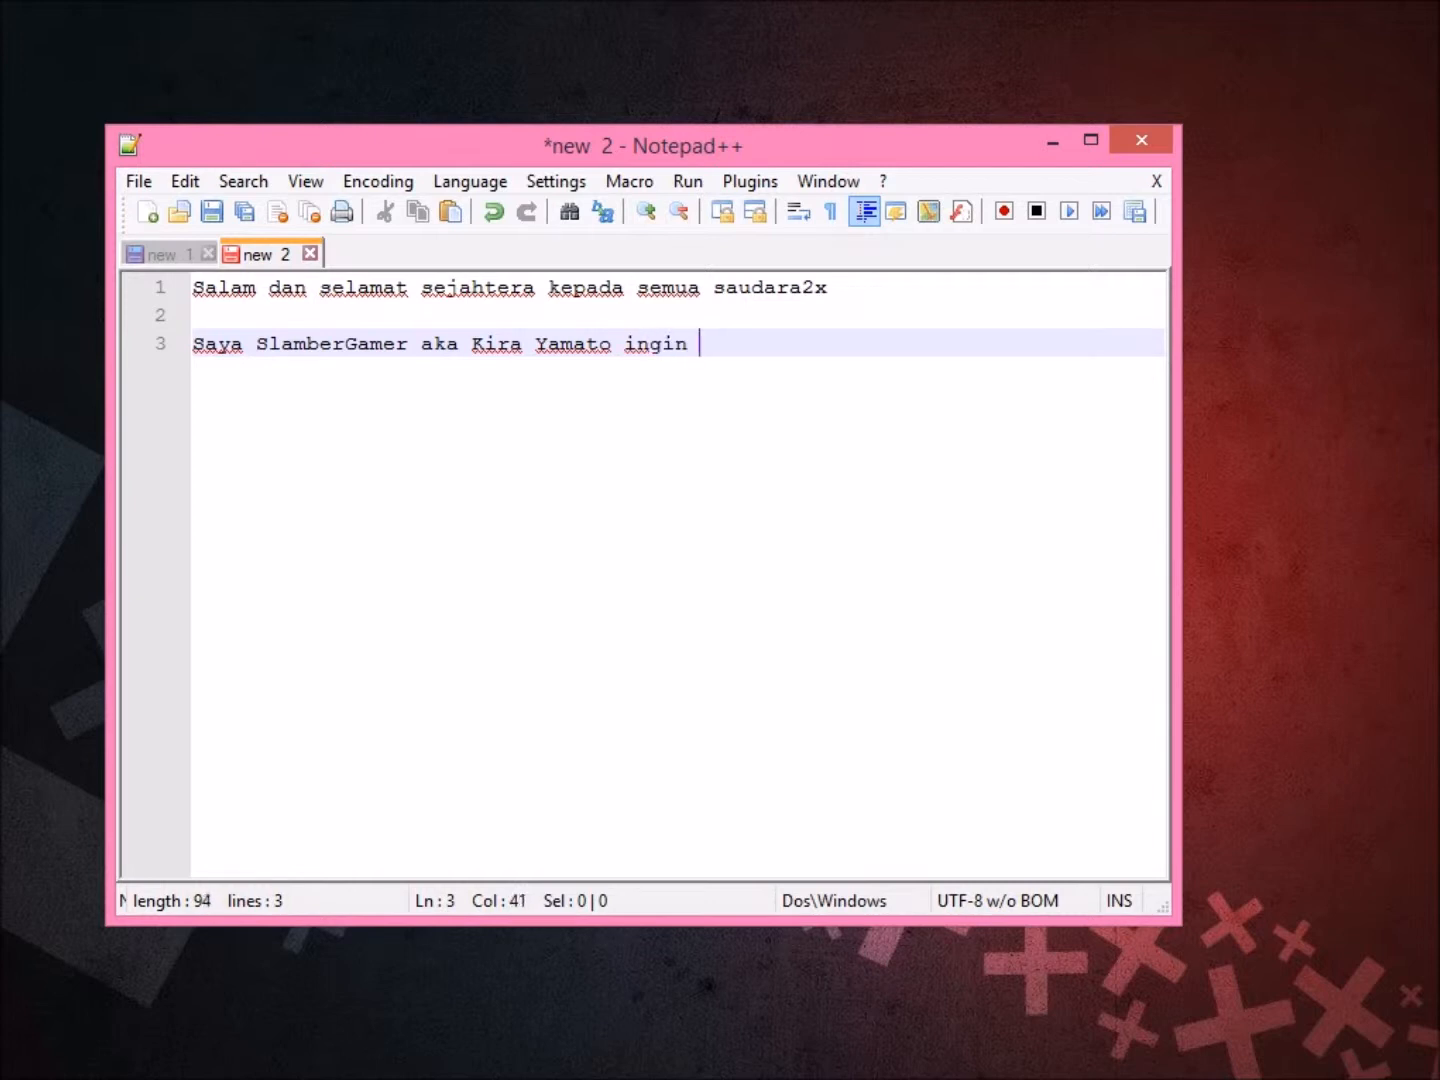
{"action": "type", "text": "bengk"}
{"action": "key", "text": "BackSpace"}
{"action": "key", "text": "BackSpace"}
{"action": "key", "text": "BackSpace"}
{"action": "type", "text": "rkongsi dengan anda "}
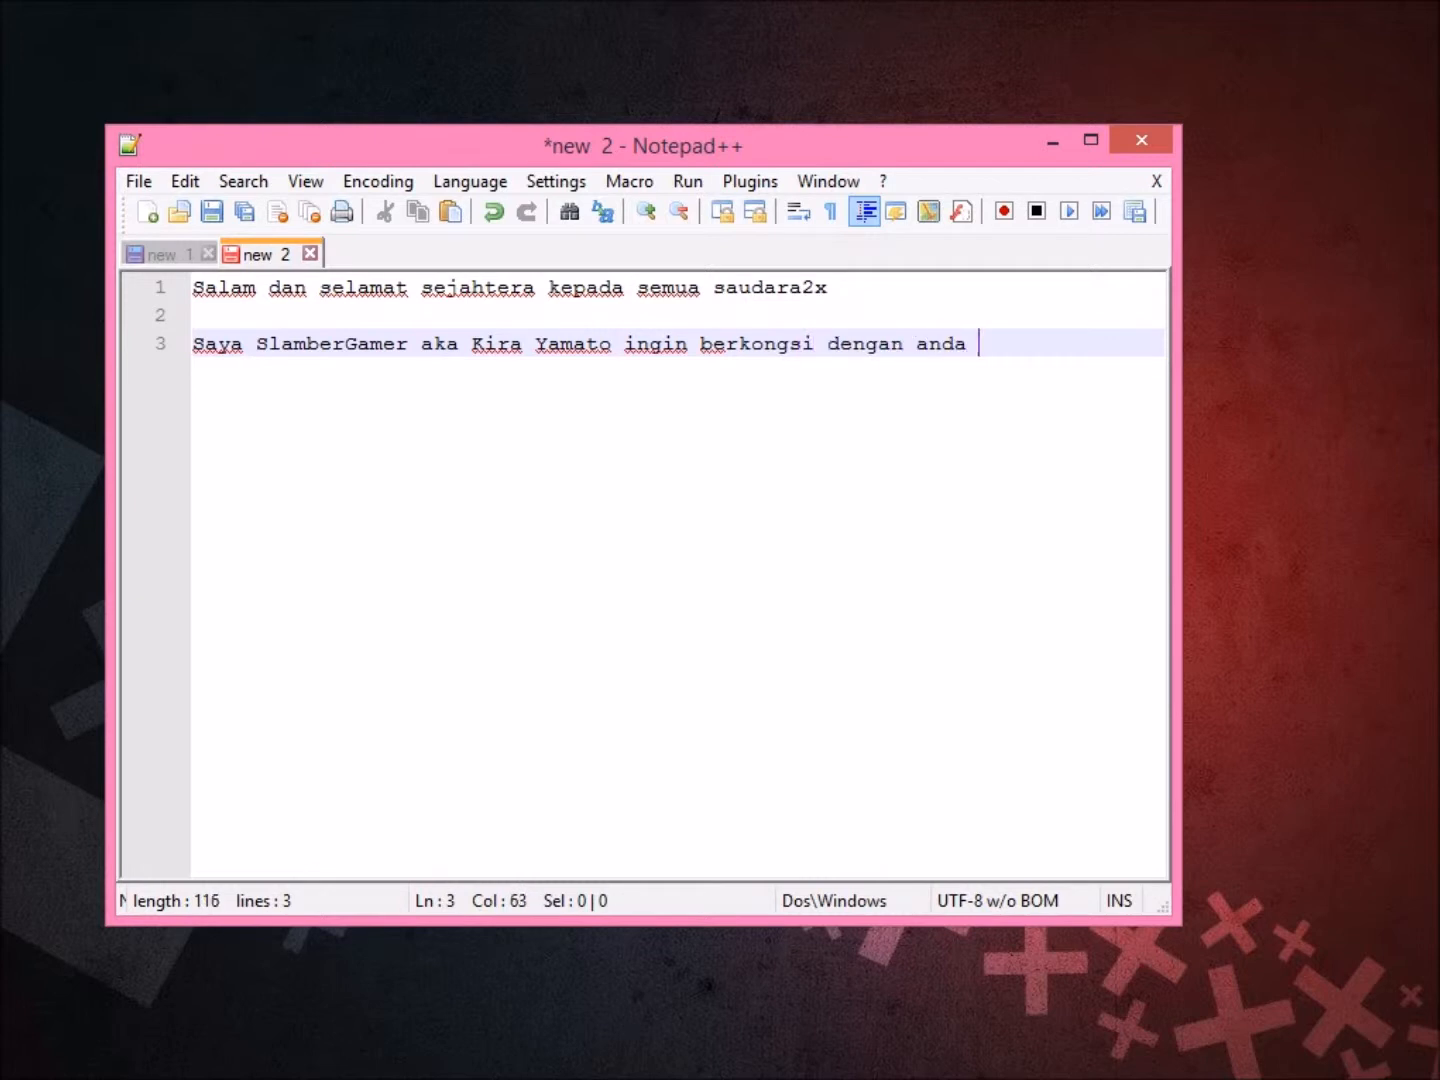
{"action": "type", "text": "semua tentang"}
{"action": "key", "text": "Return"}
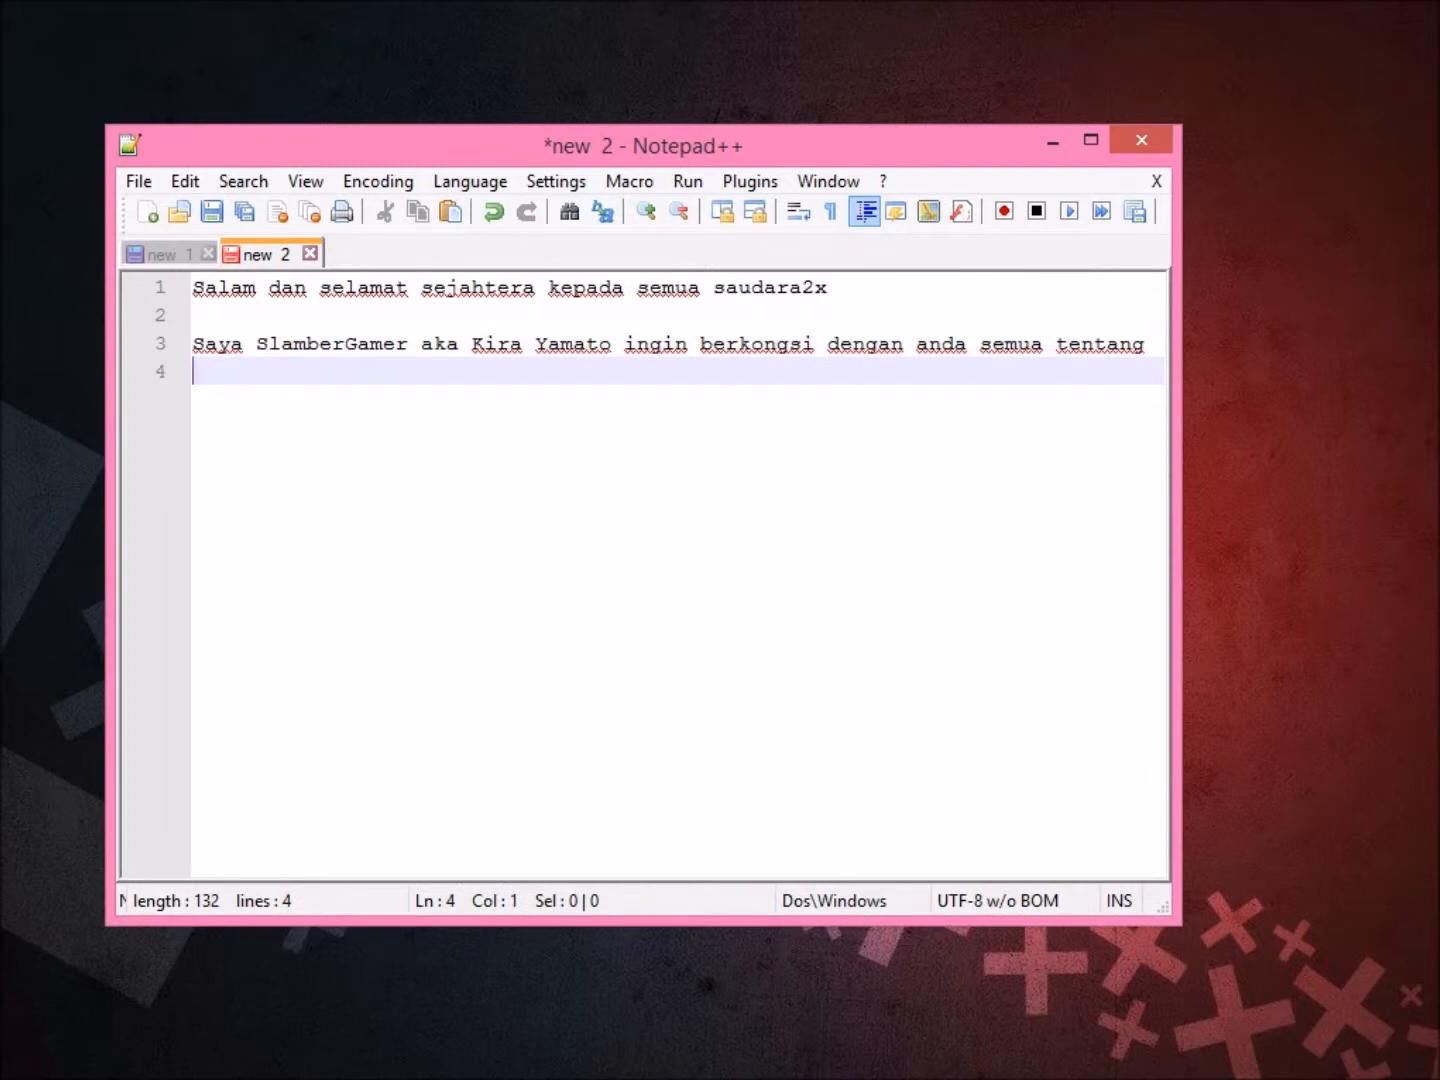
{"action": "type", "text": "cara2x unt"}
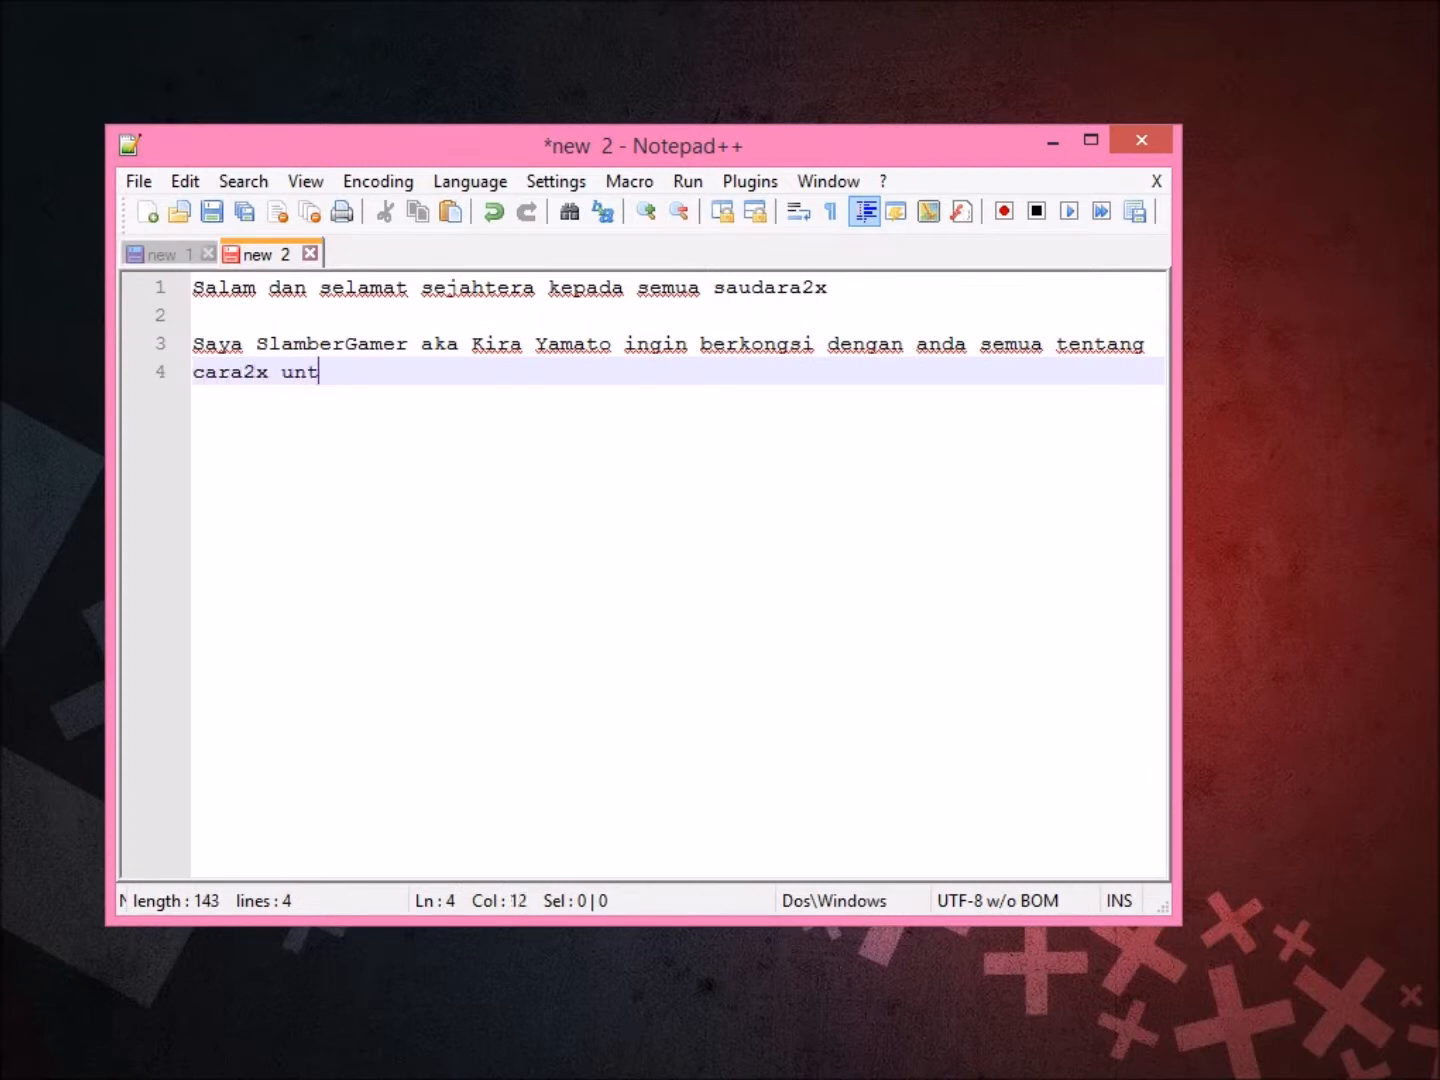
{"action": "type", "text": "uk memambah speed di firefox dan g"}
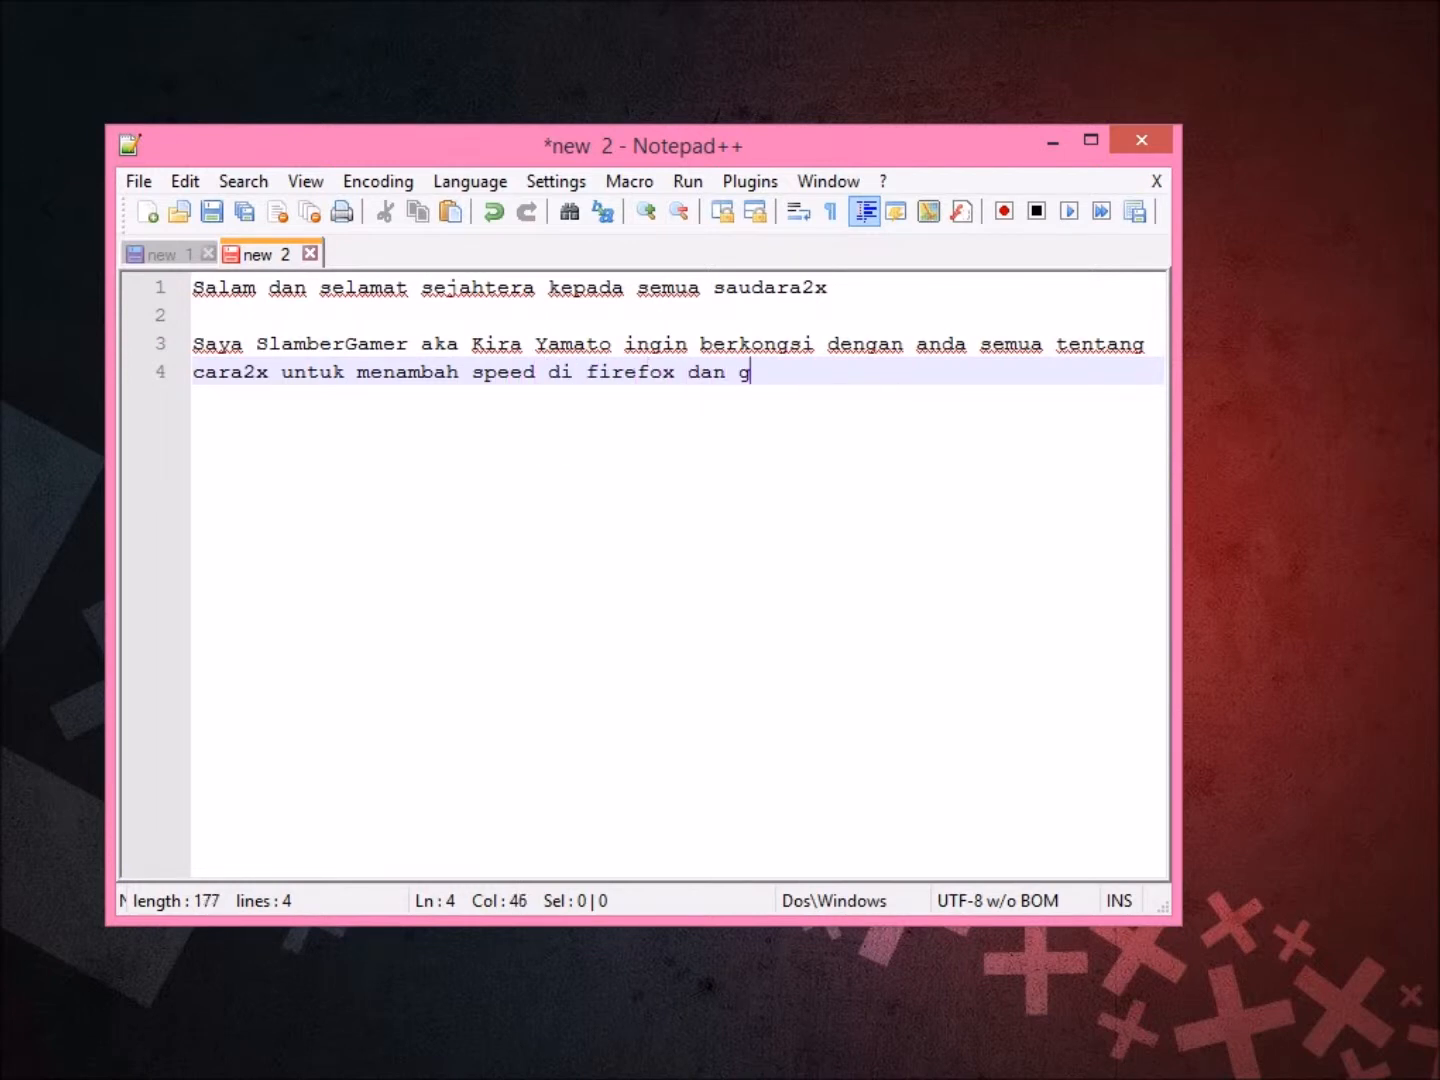
{"action": "type", "text": "oogle chrome"}
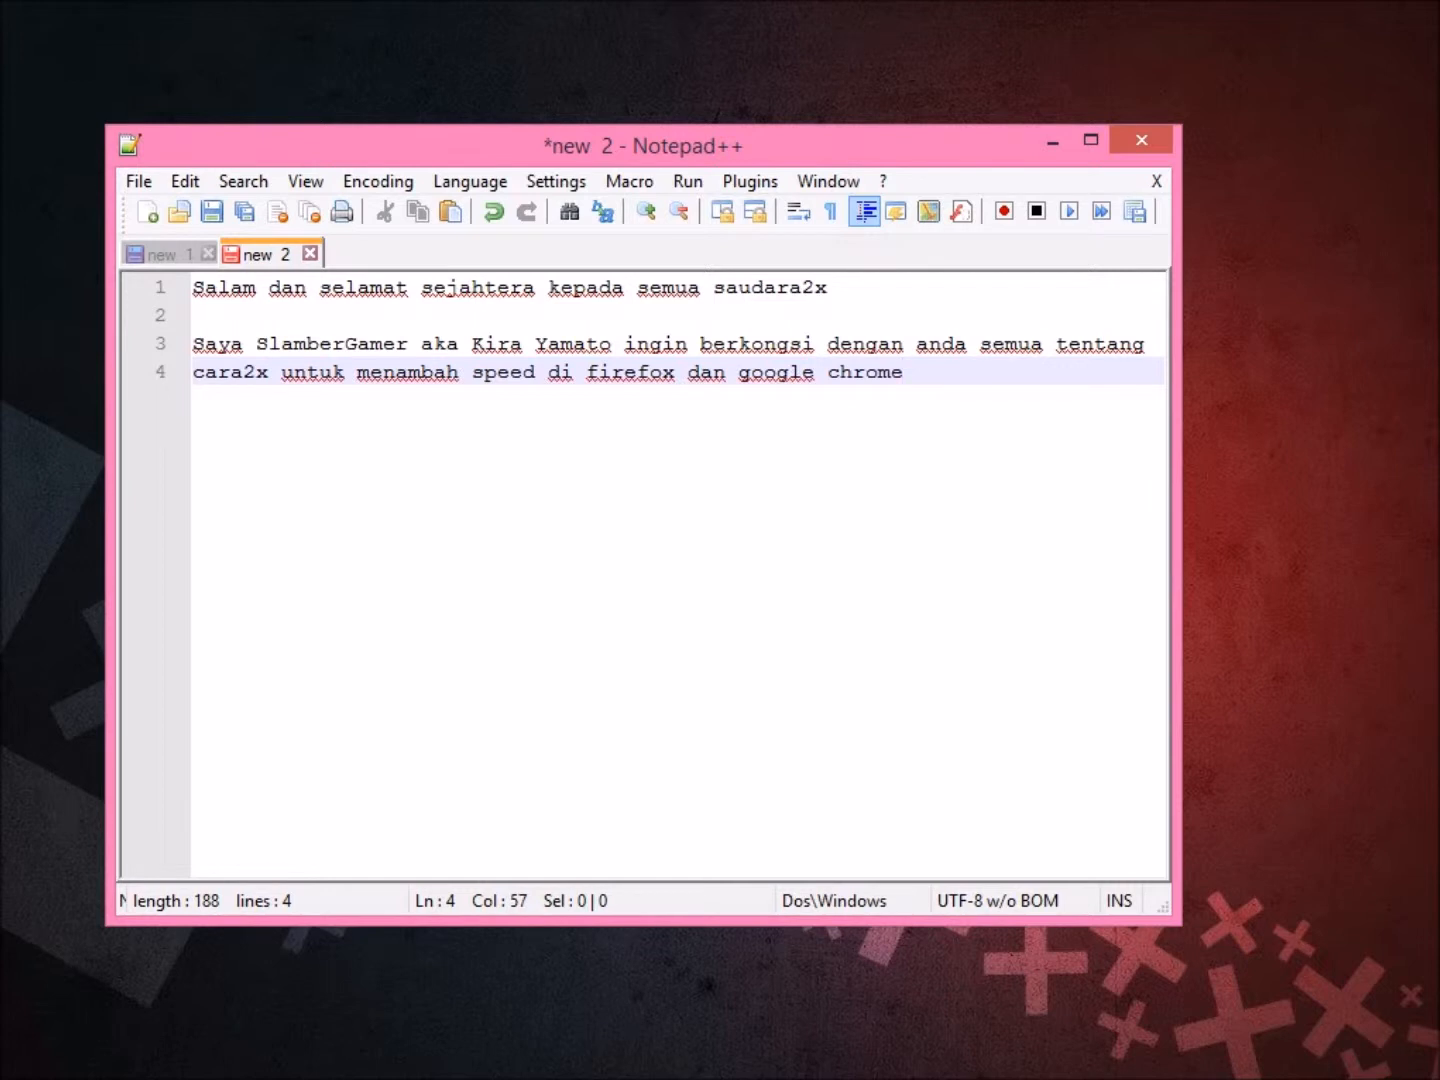
Add the line 'dengan cara yang paling mudah dan cepat, paling penting berkesan.' and select all the text.
{"action": "key", "text": "Return"}
{"action": "type", "text": "dengan cara yang paling mudah dan cepat"}
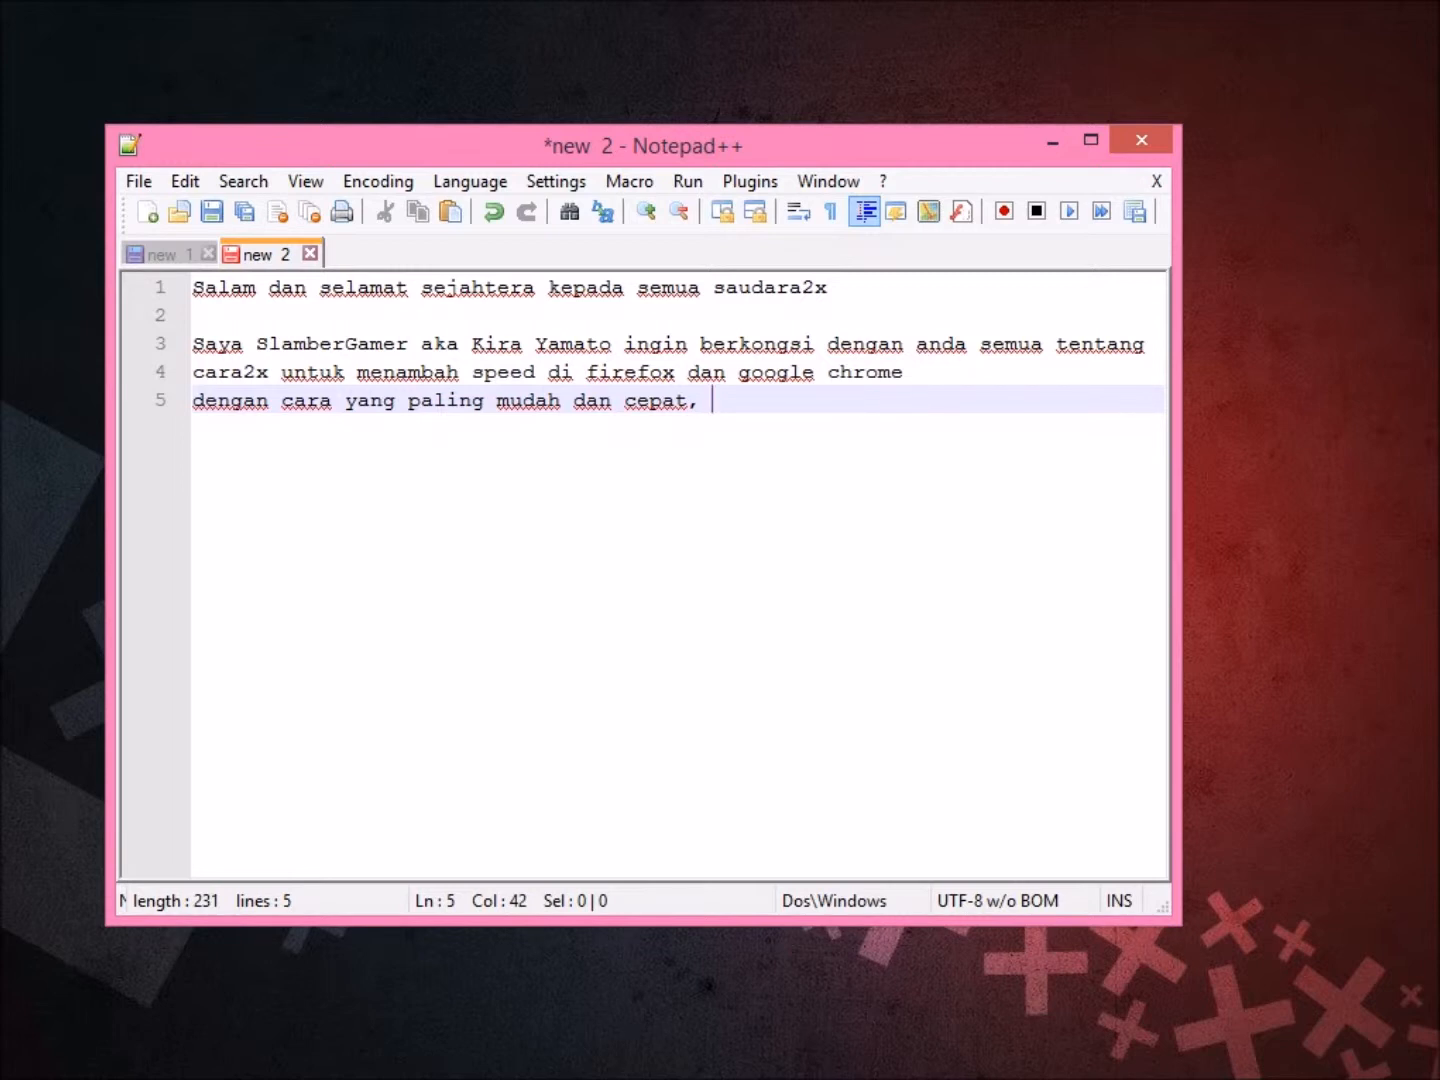
{"action": "type", "text": ", paling pe"}
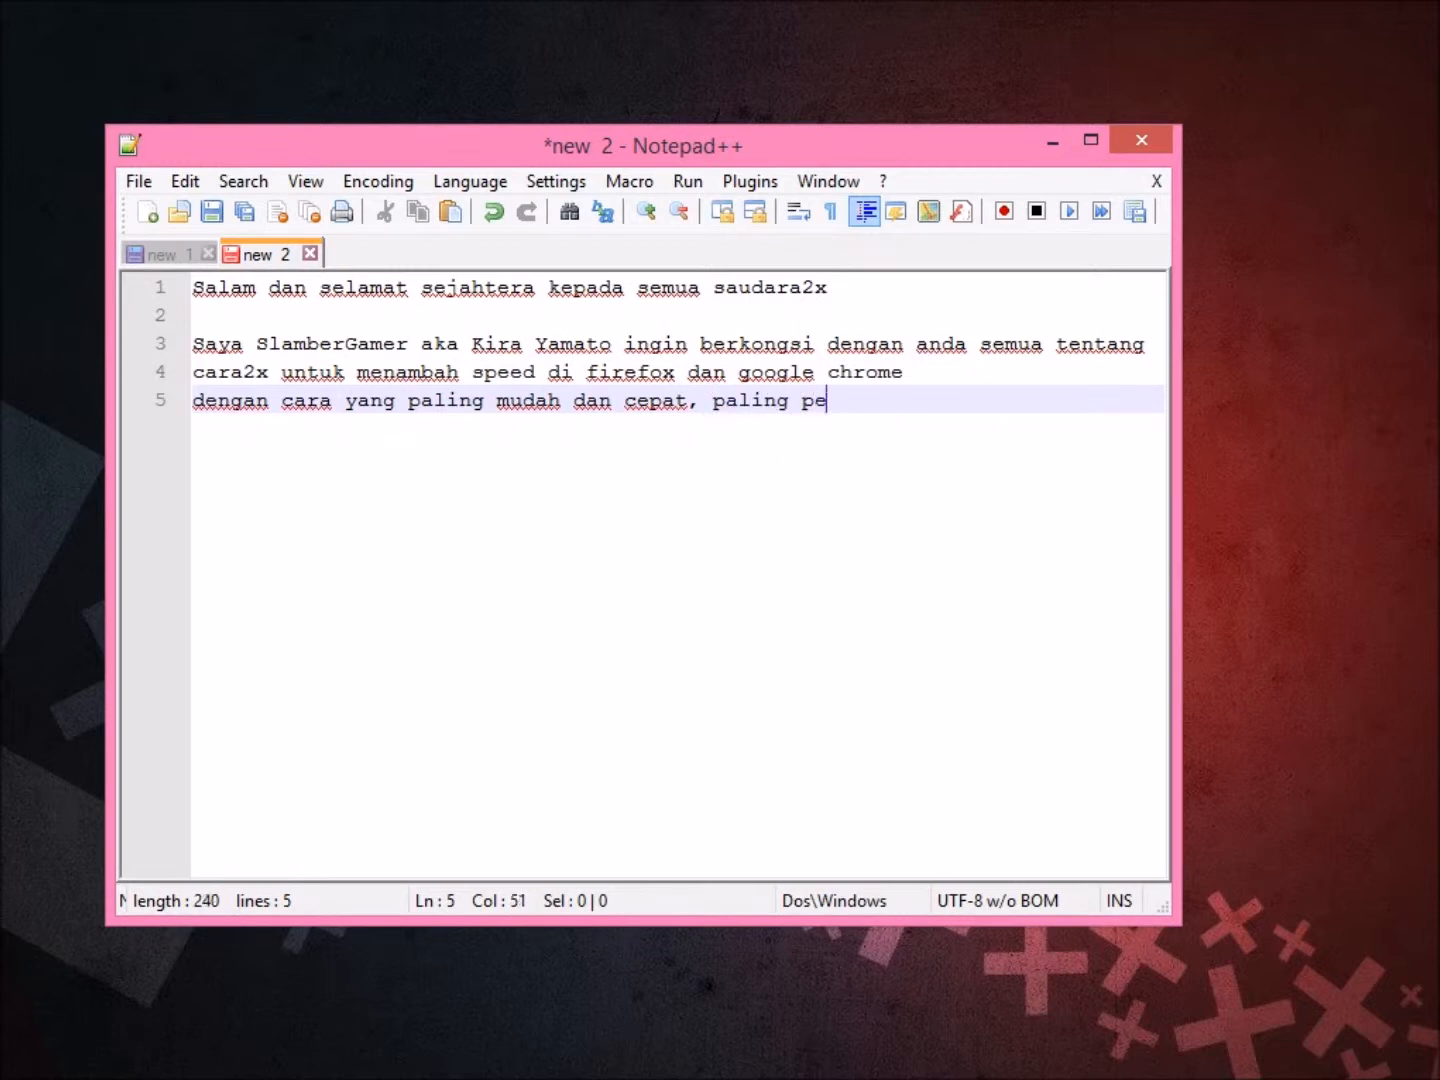
{"action": "type", "text": "nting berkesan."}
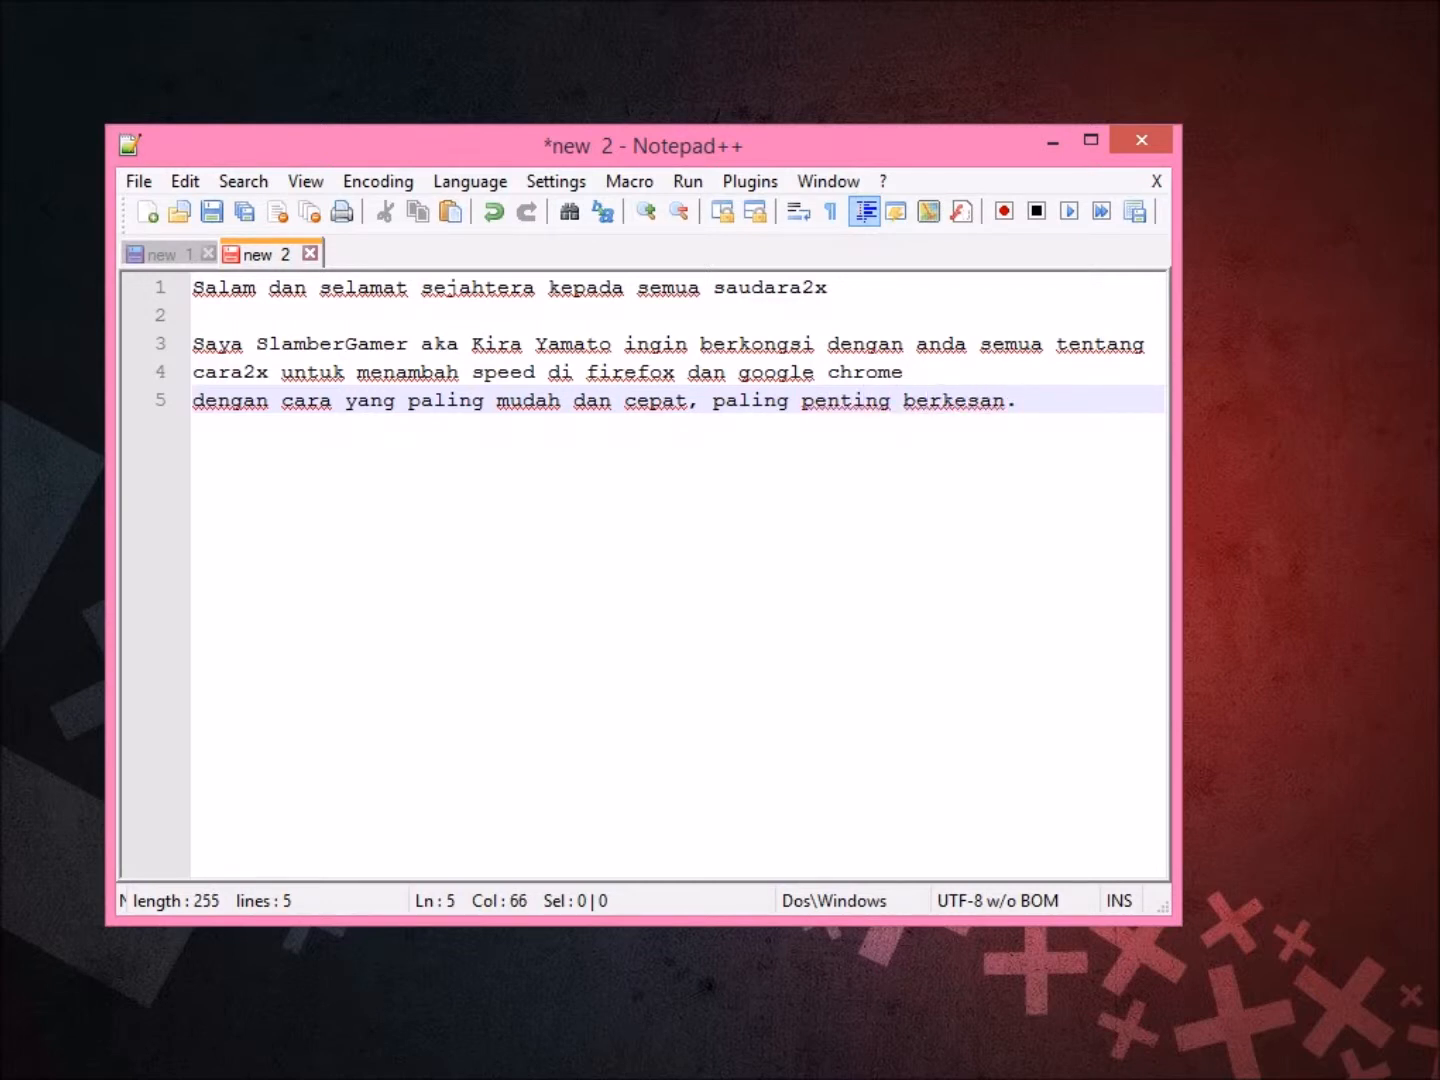
{"action": "key", "text": "ctrl+a"}
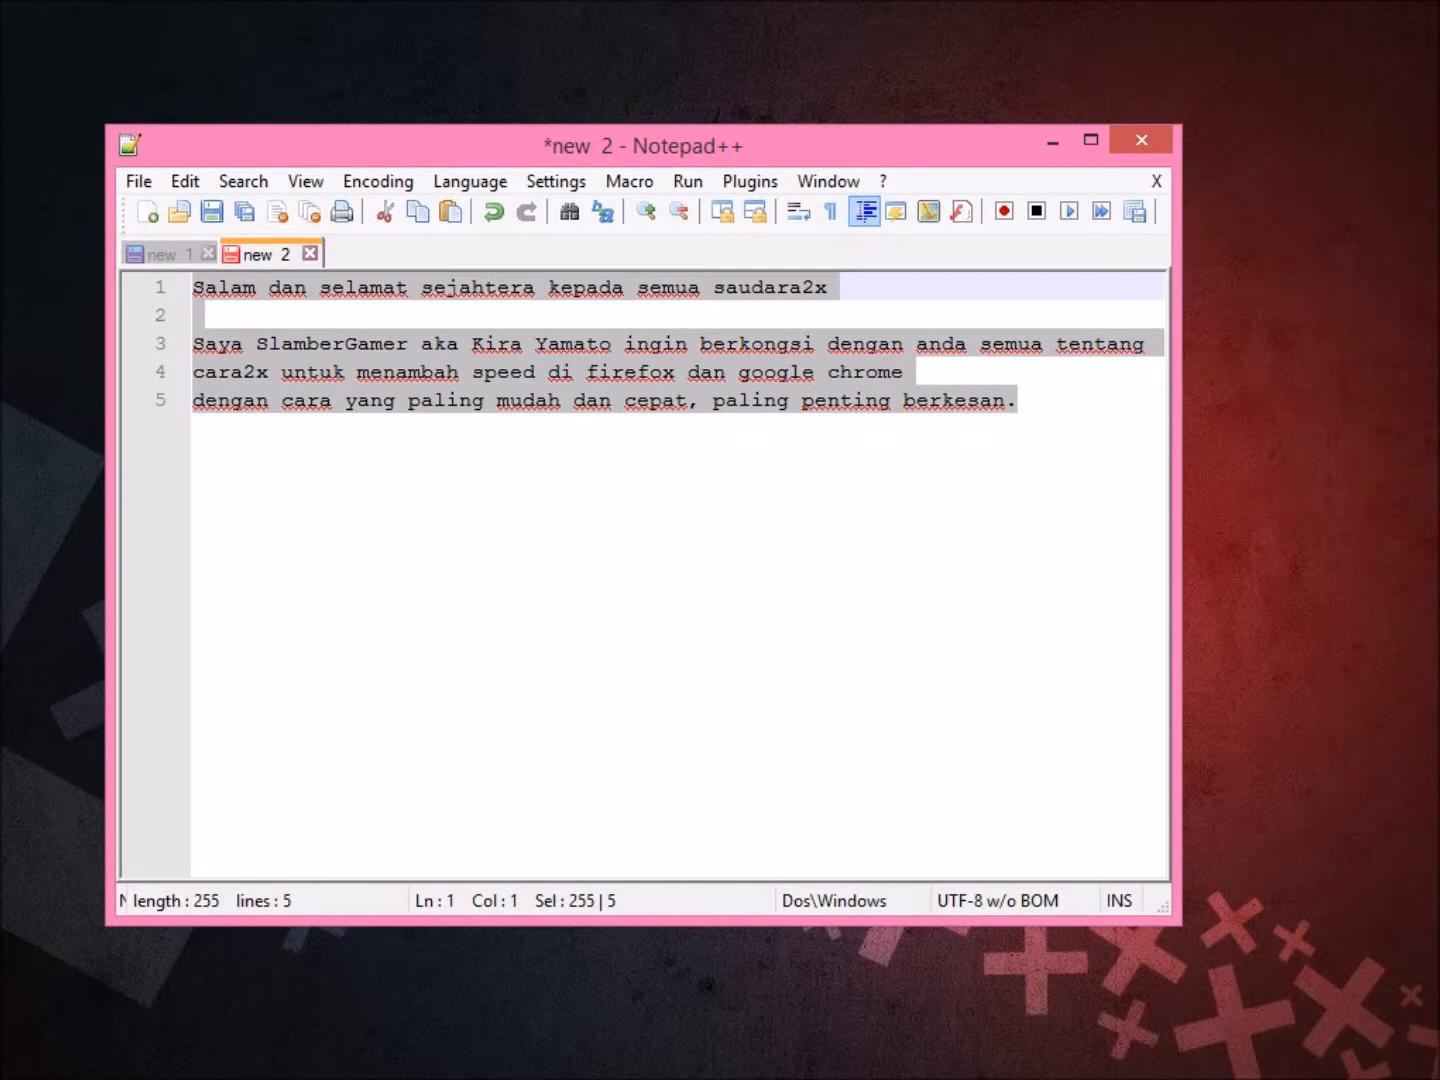
Replace the introduction with 'Step 1:' followed by 'Buka firefox'.
{"action": "key", "text": "Delete"}
{"action": "type", "text": "Ma"}
{"action": "key", "text": "BackSpace"}
{"action": "key", "text": "BackSpace"}
{"action": "type", "text": "Step 1:"}
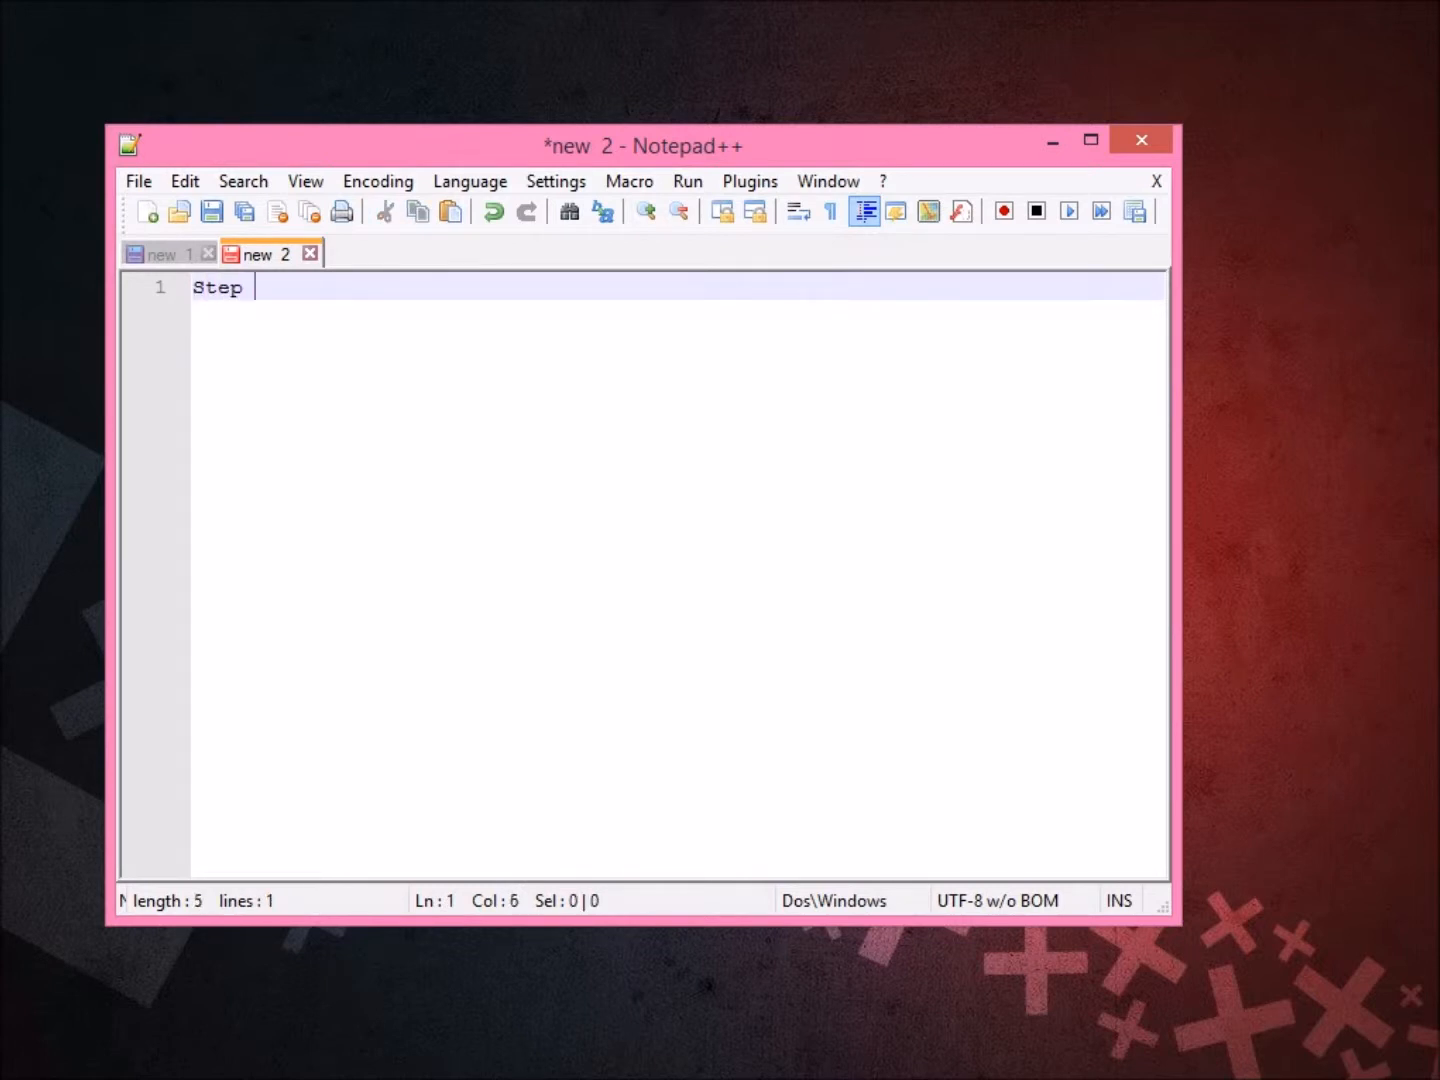
{"action": "key", "text": "Return"}
{"action": "key", "text": "Return"}
{"action": "type", "text": "Buka fir"}
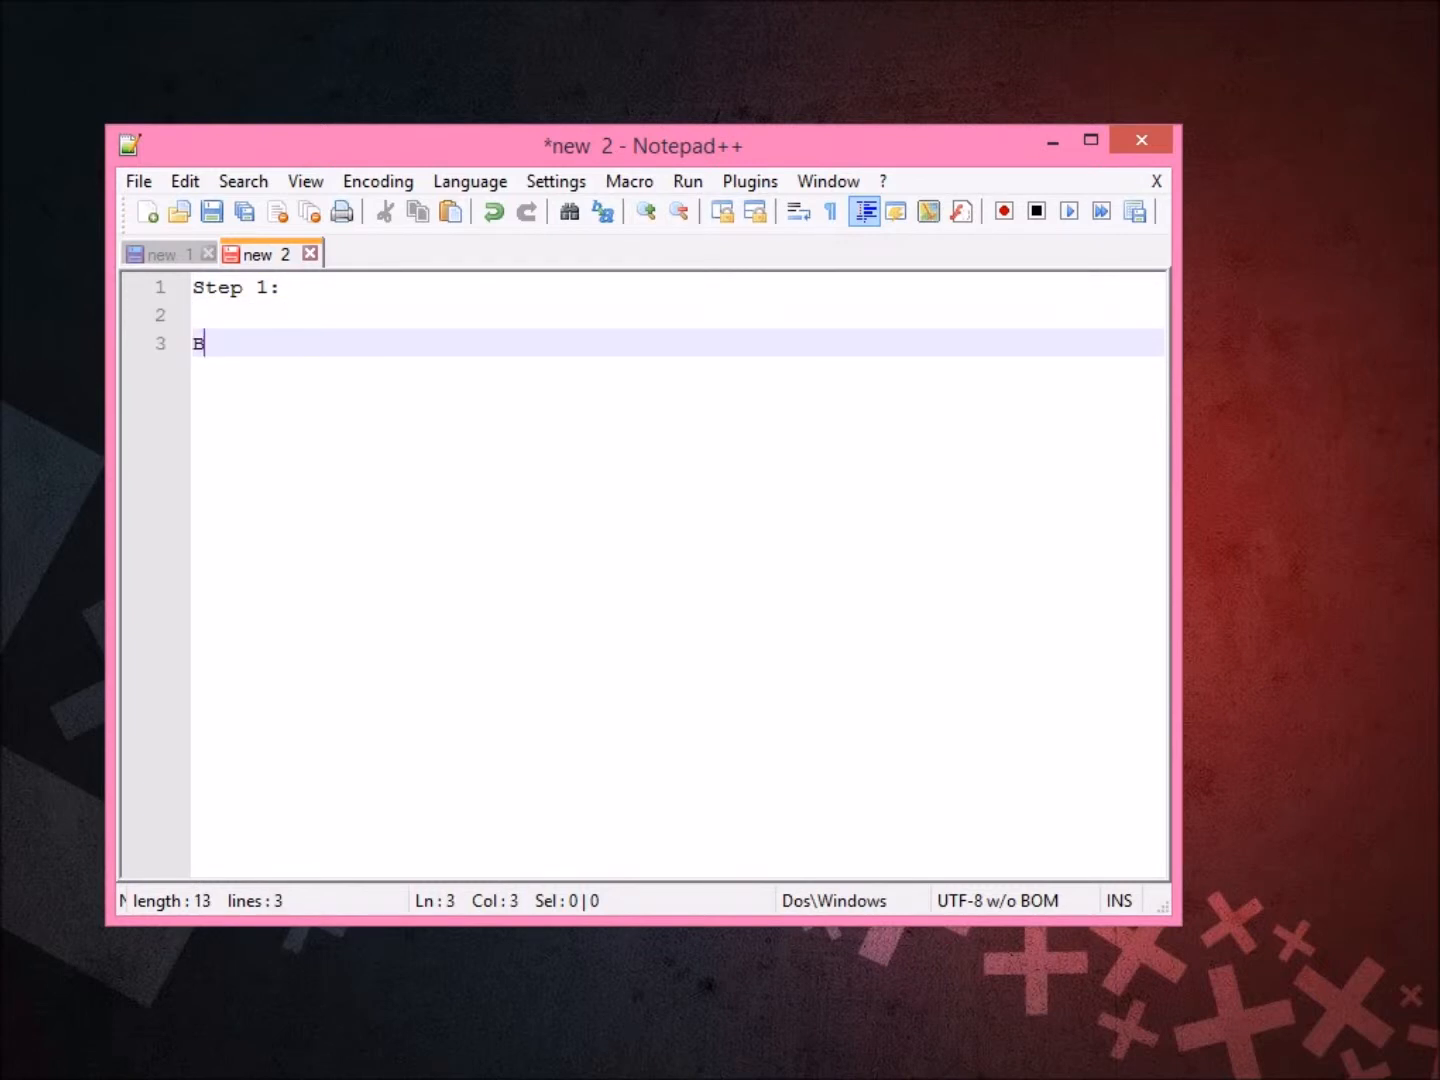
{"action": "type", "text": "efox"}
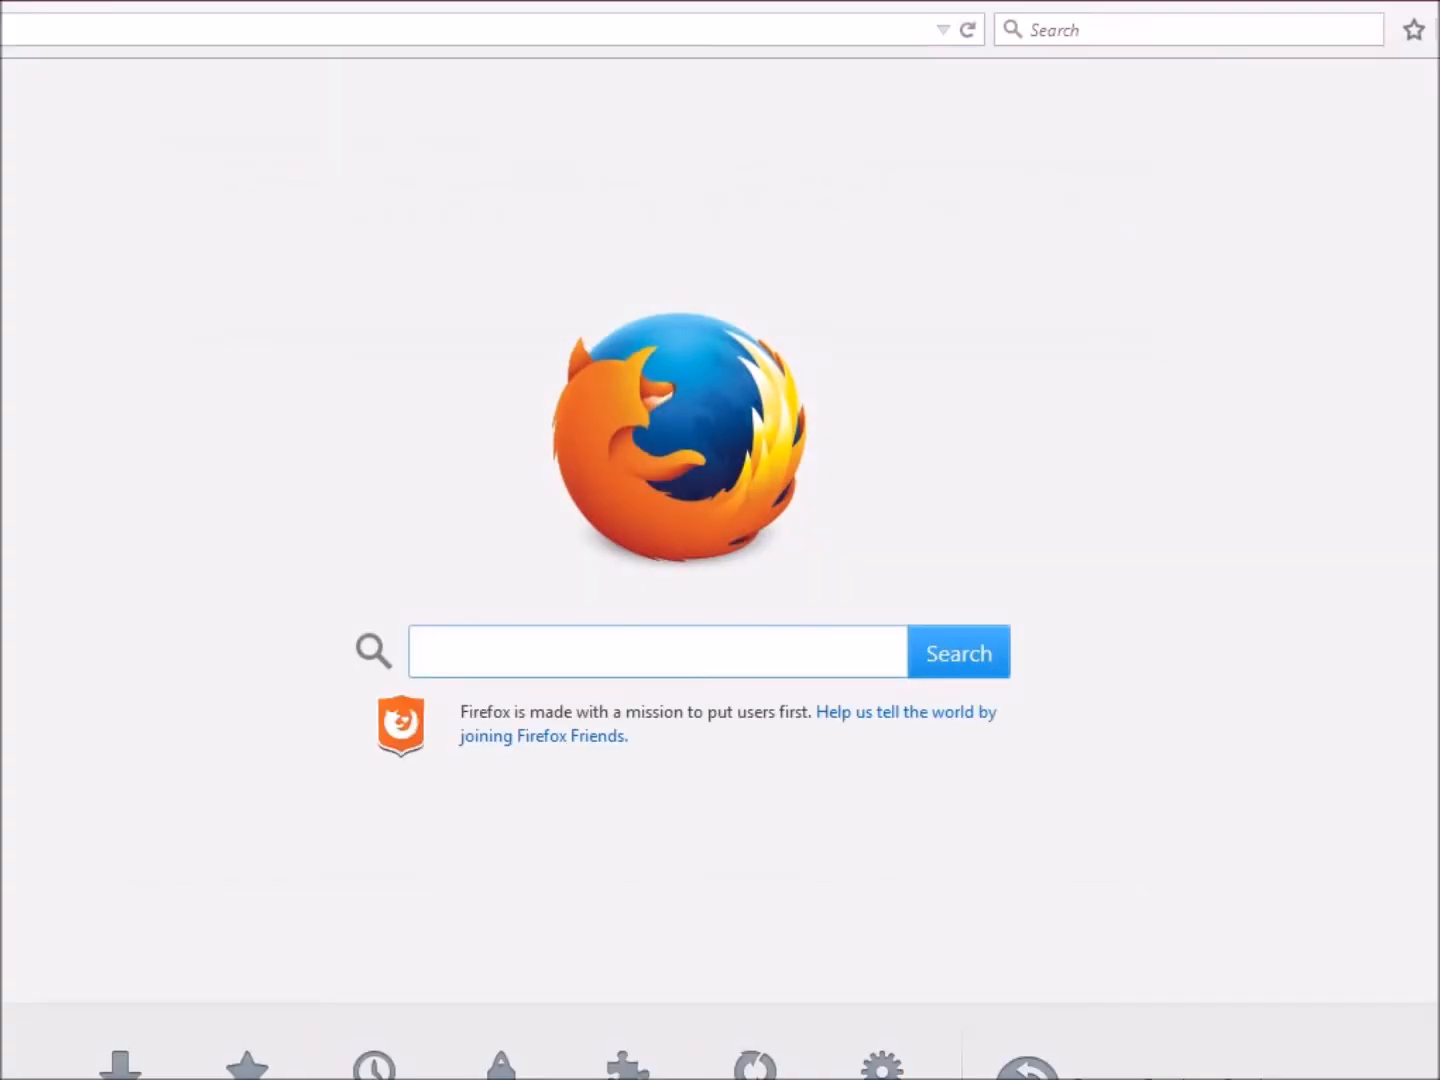
Resize and reposition the Firefox window alongside the Notepad++ notes.
{"action": "left_click_drag", "start_coordinate": [1380, 3], "coordinate": [1001, 195]}
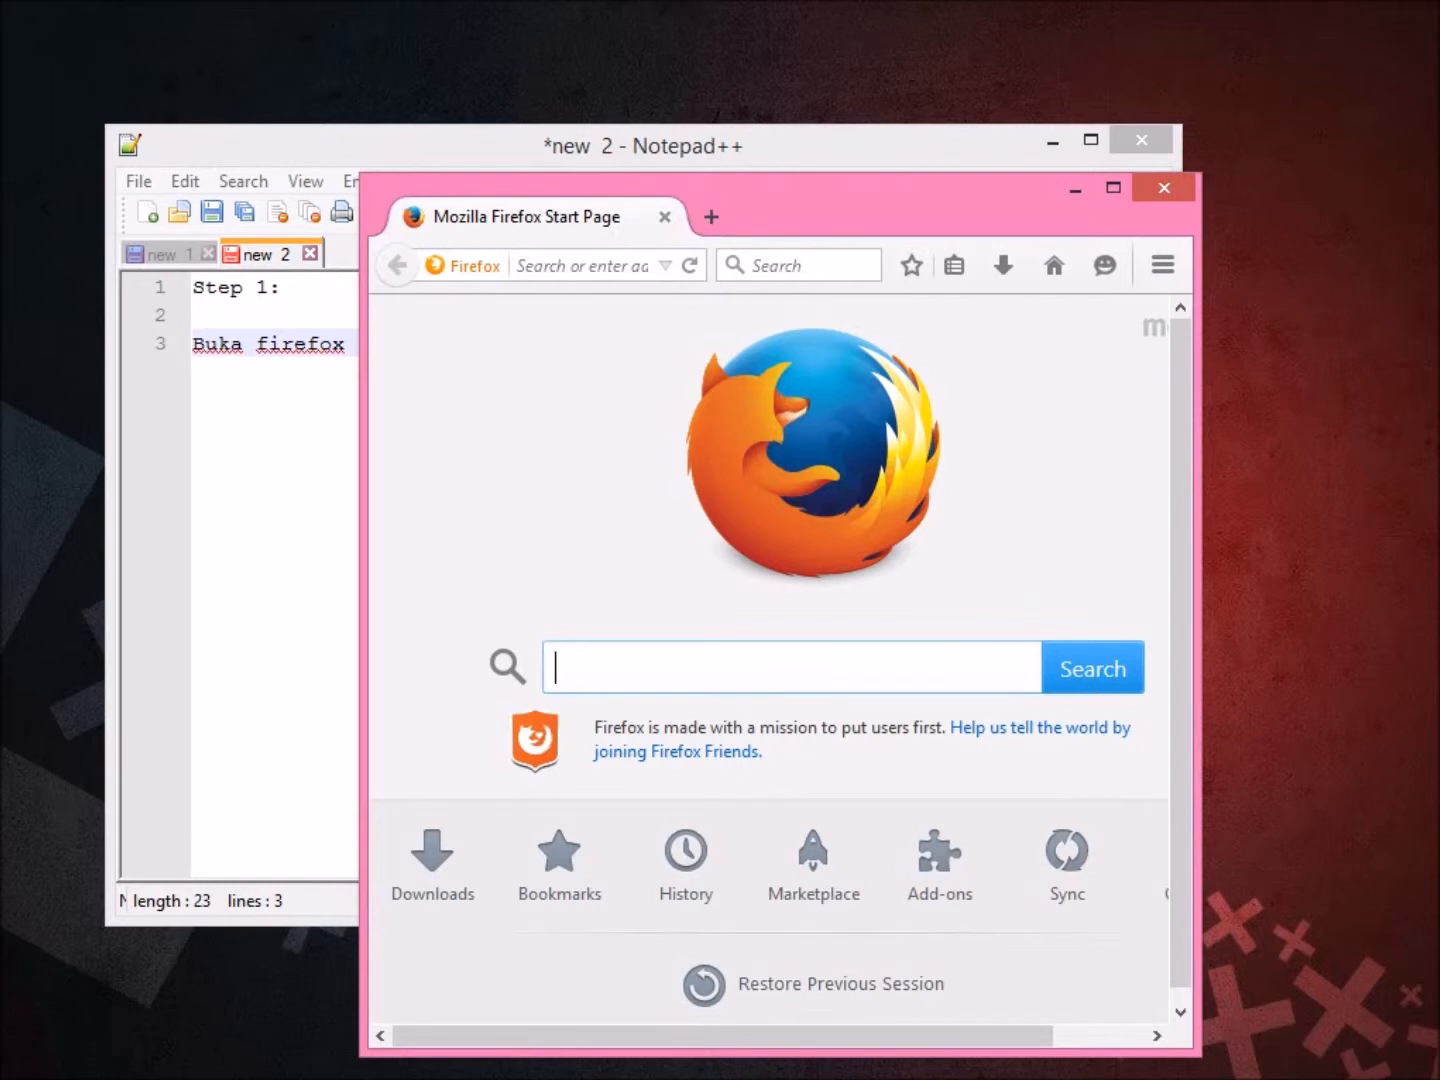
{"action": "left_click_drag", "start_coordinate": [1199, 400], "coordinate": [1369, 400]}
{"action": "left_click_drag", "start_coordinate": [1001, 192], "coordinate": [997, 159]}
{"action": "left_click", "coordinate": [344, 343]}
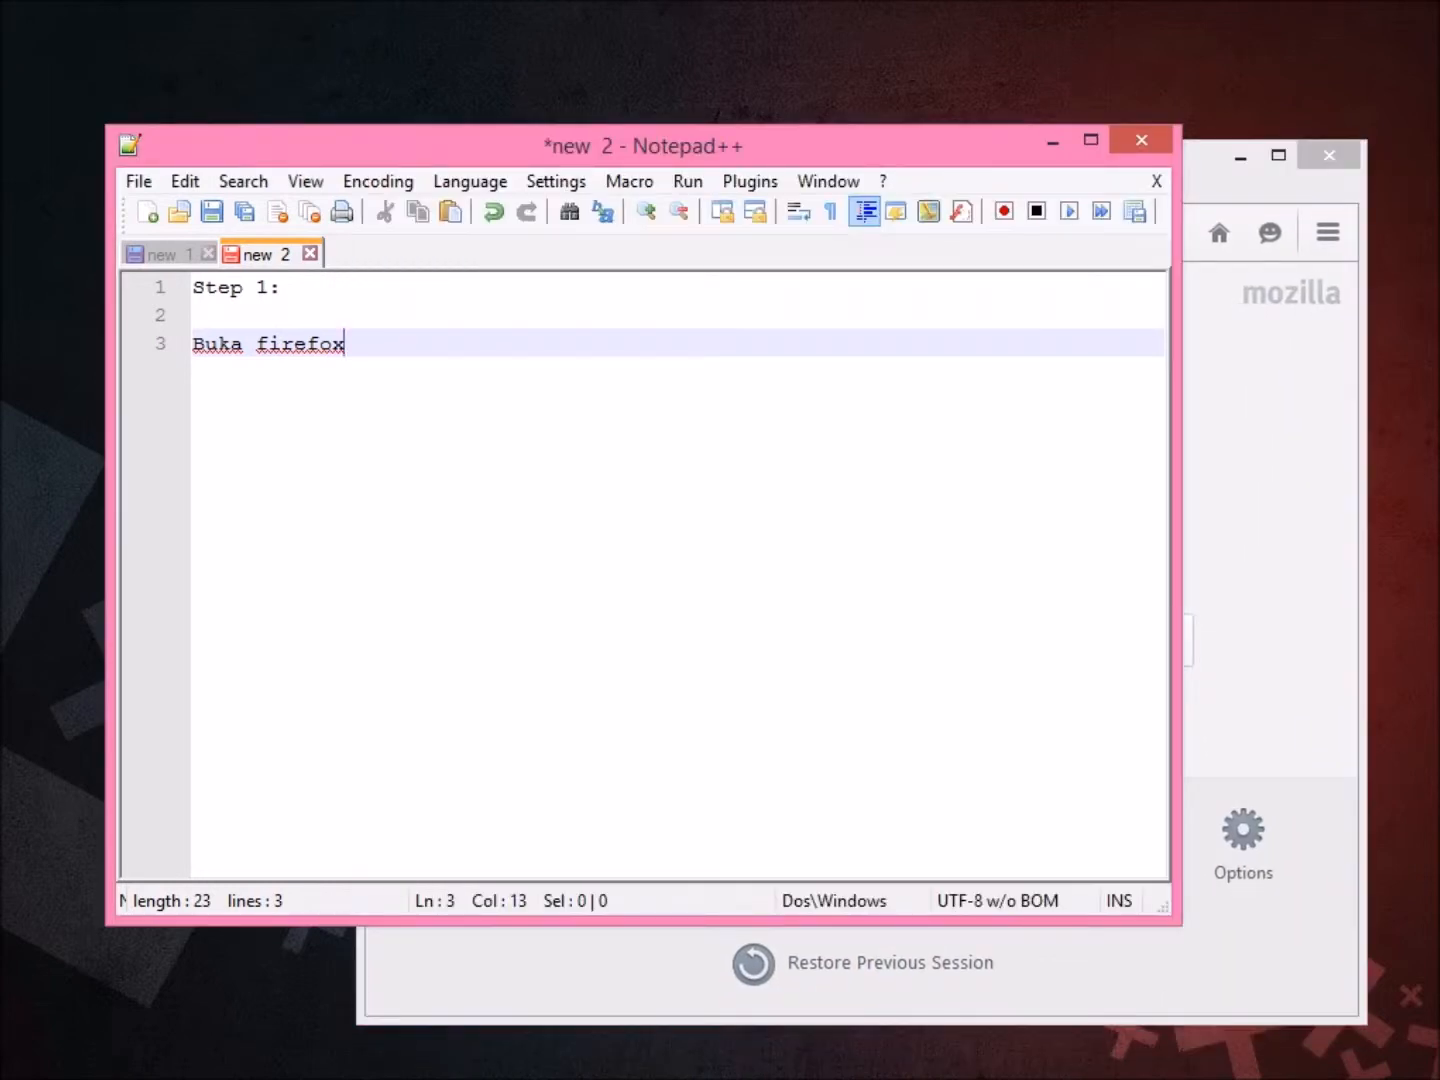
Add 'taip command' and paste 'about:config', copied from the new 1 notes, below it.
{"action": "key", "text": "Return"}
{"action": "key", "text": "Return"}
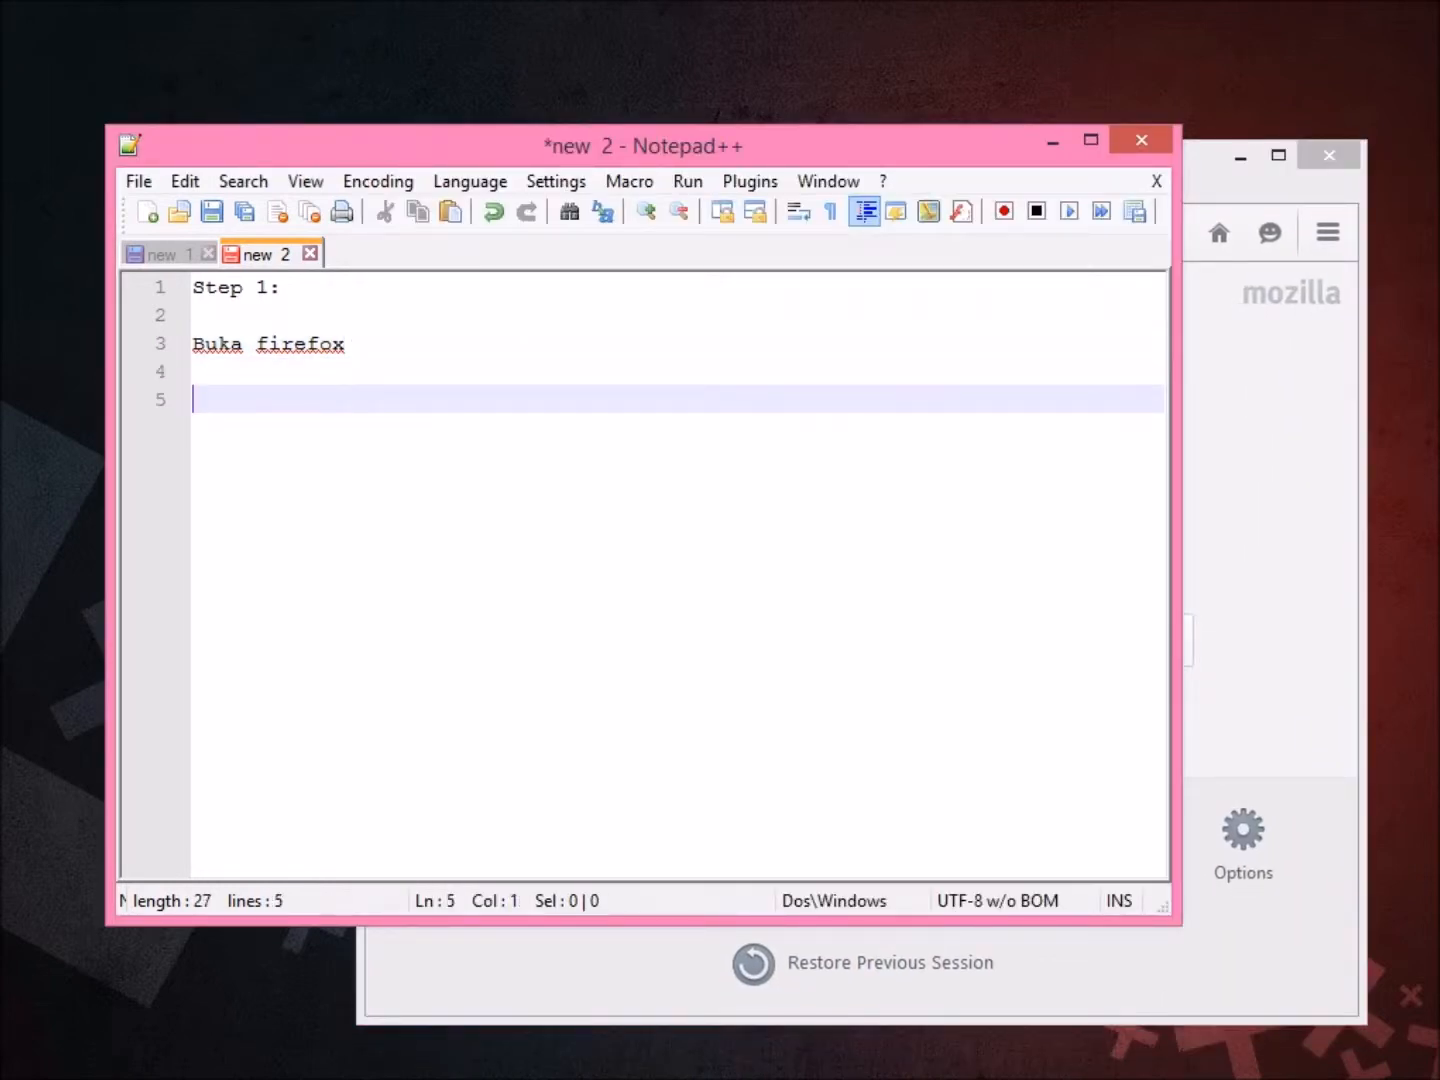
{"action": "type", "text": "taip command"}
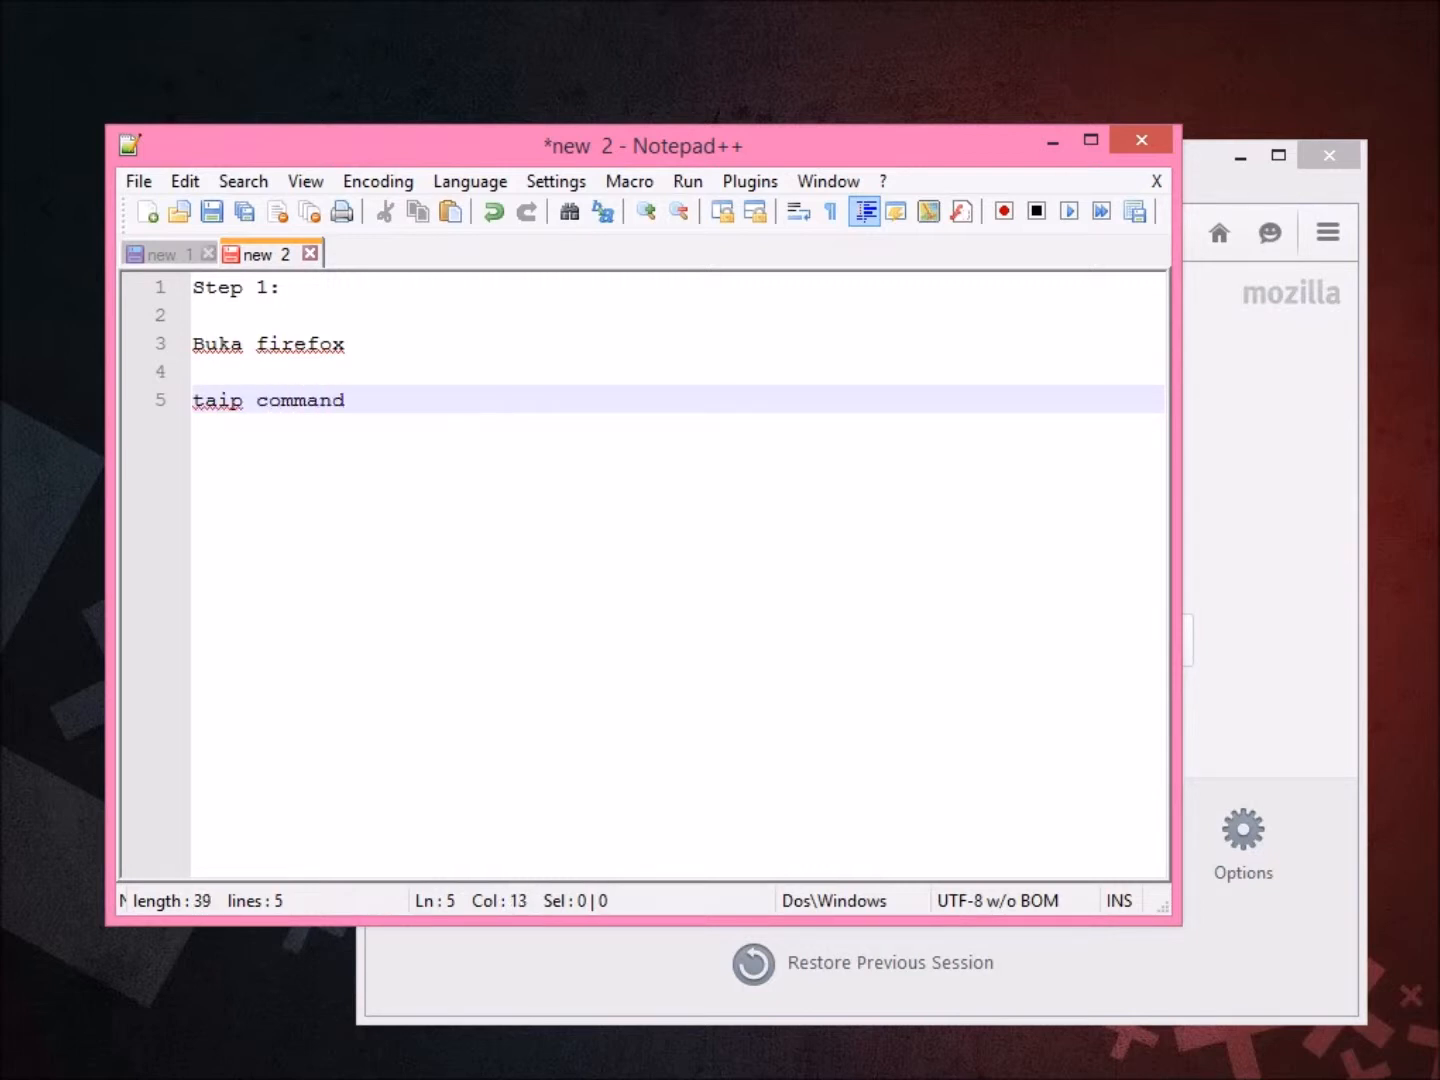
{"action": "key", "text": "Return"}
{"action": "key", "text": "Return"}
{"action": "key", "text": "ctrl+Tab"}
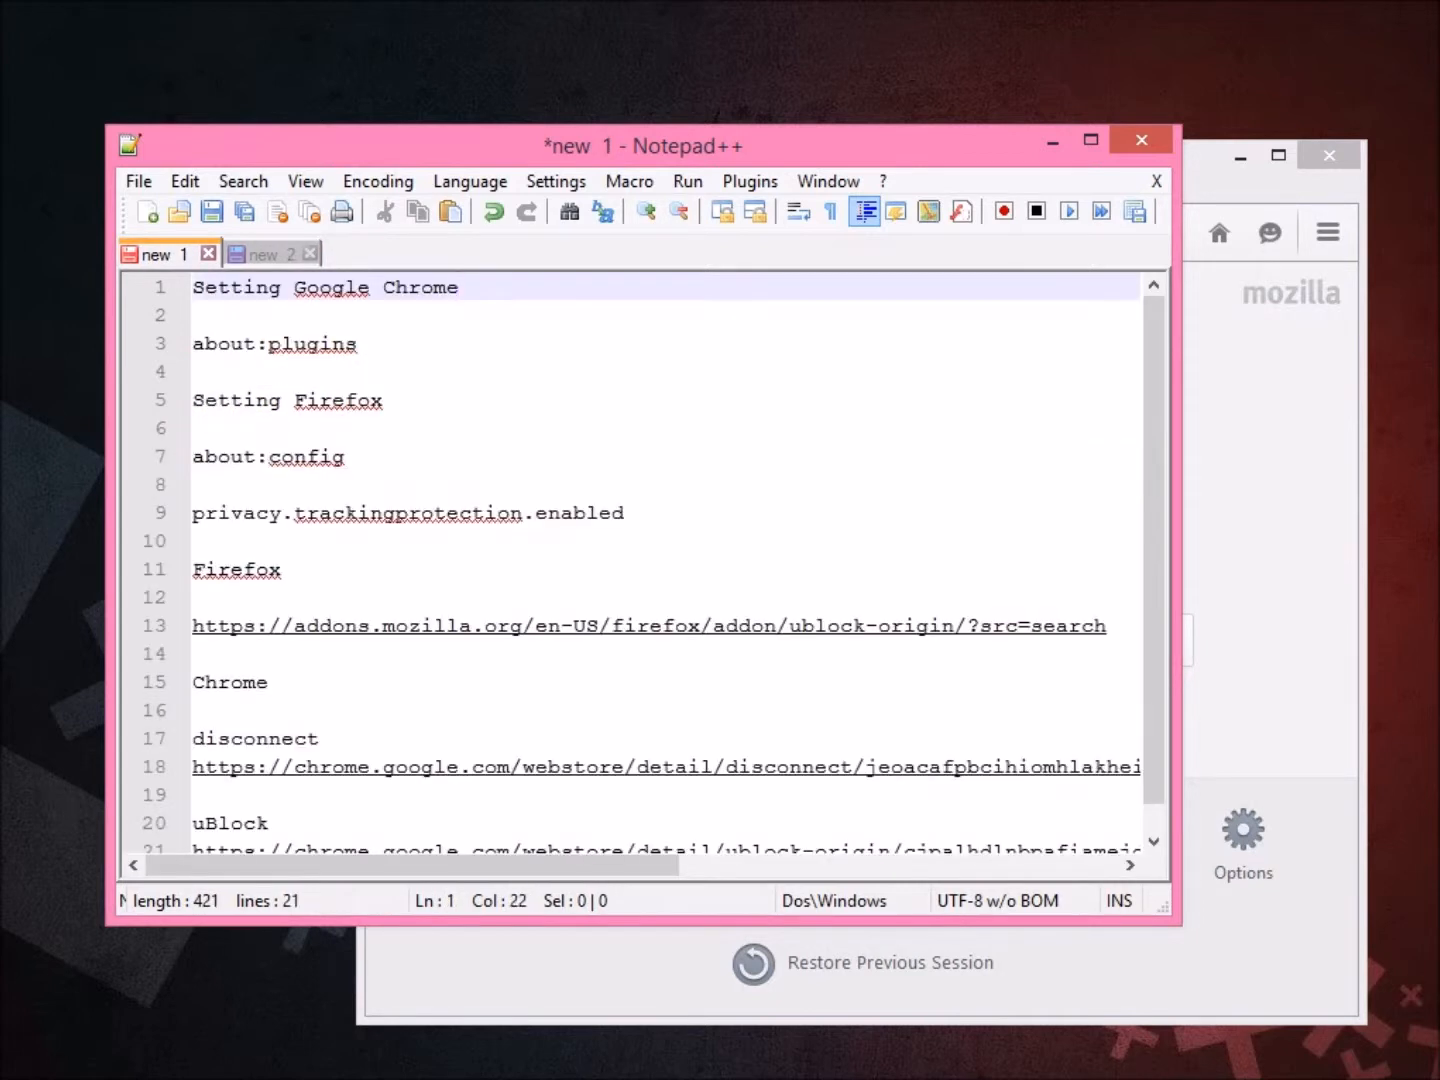
{"action": "key", "text": "Down"}
{"action": "key", "text": "Down"}
{"action": "key", "text": "Down"}
{"action": "key", "text": "Down"}
{"action": "key", "text": "Down"}
{"action": "key", "text": "Down"}
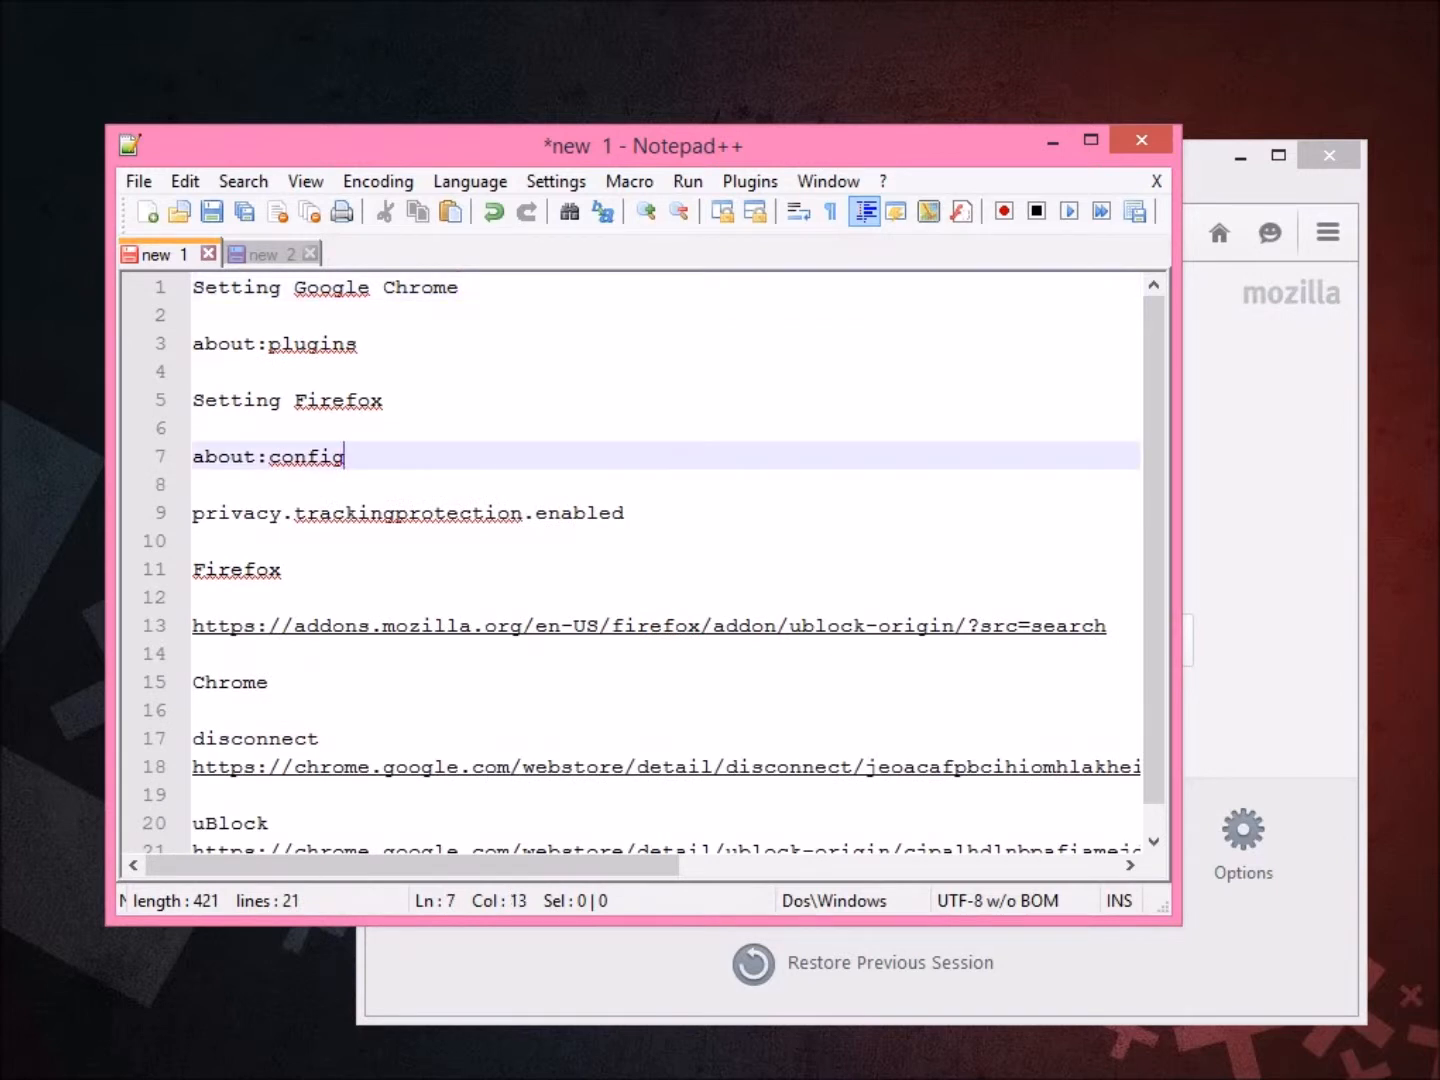
{"action": "key", "text": "shift+Home"}
{"action": "key", "text": "ctrl+c"}
{"action": "key", "text": "ctrl+Tab"}
{"action": "key", "text": "ctrl+v"}
{"action": "left_click_drag", "start_coordinate": [346, 455], "coordinate": [193, 455]}
{"action": "key", "text": "ctrl+c"}
{"action": "key", "text": "alt+Tab"}
Load about:config in Firefox and accept the warranty warning.
{"action": "key", "text": "ctrl+l"}
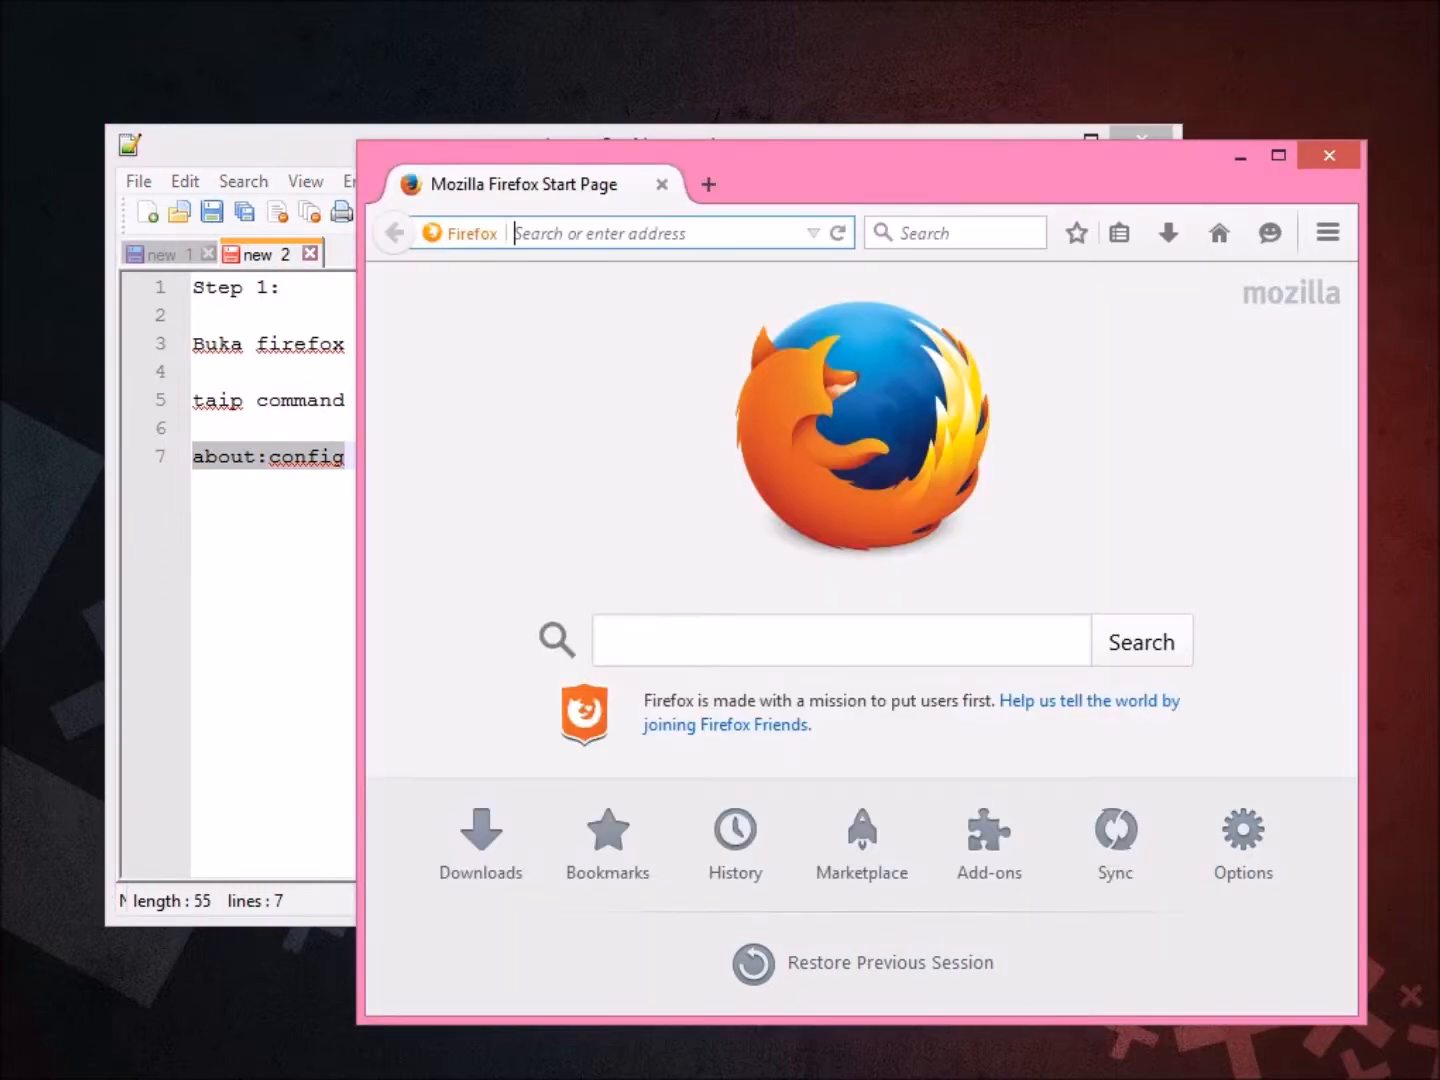
{"action": "key", "text": "ctrl+v"}
{"action": "key", "text": "Return"}
{"action": "key", "text": "Return"}
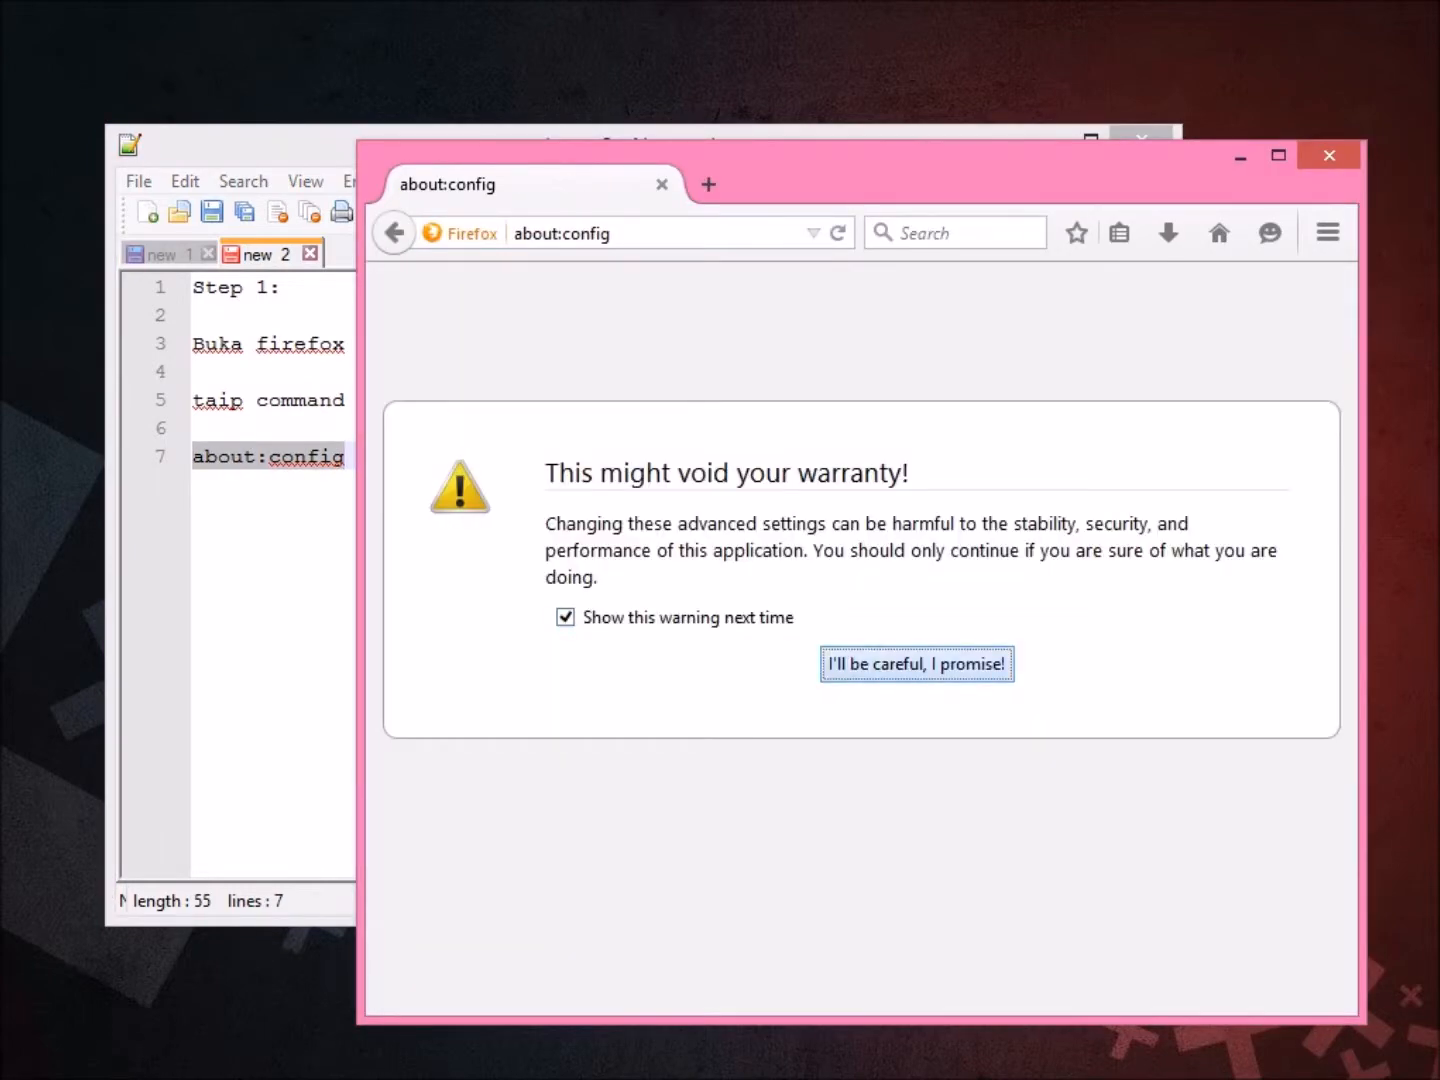
{"action": "key", "text": "alt+Tab"}
Add the line 'masukkan' below about:config in the notes.
{"action": "key", "text": "End"}
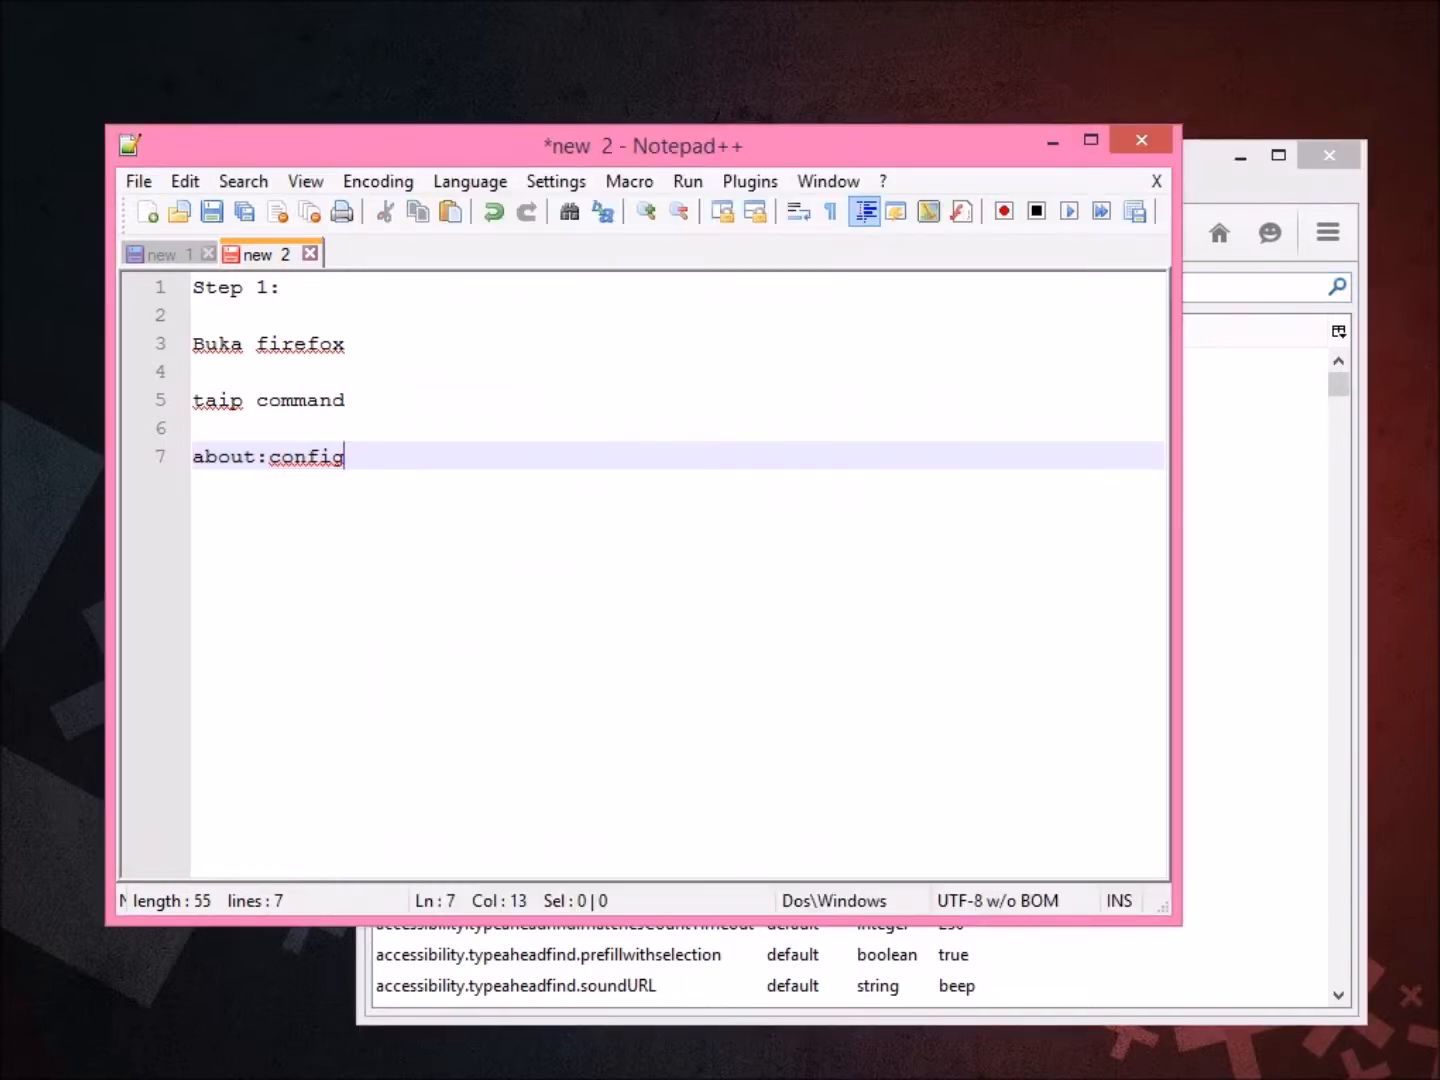
{"action": "key", "text": "Return"}
{"action": "key", "text": "Return"}
{"action": "type", "text": "masukkan"}
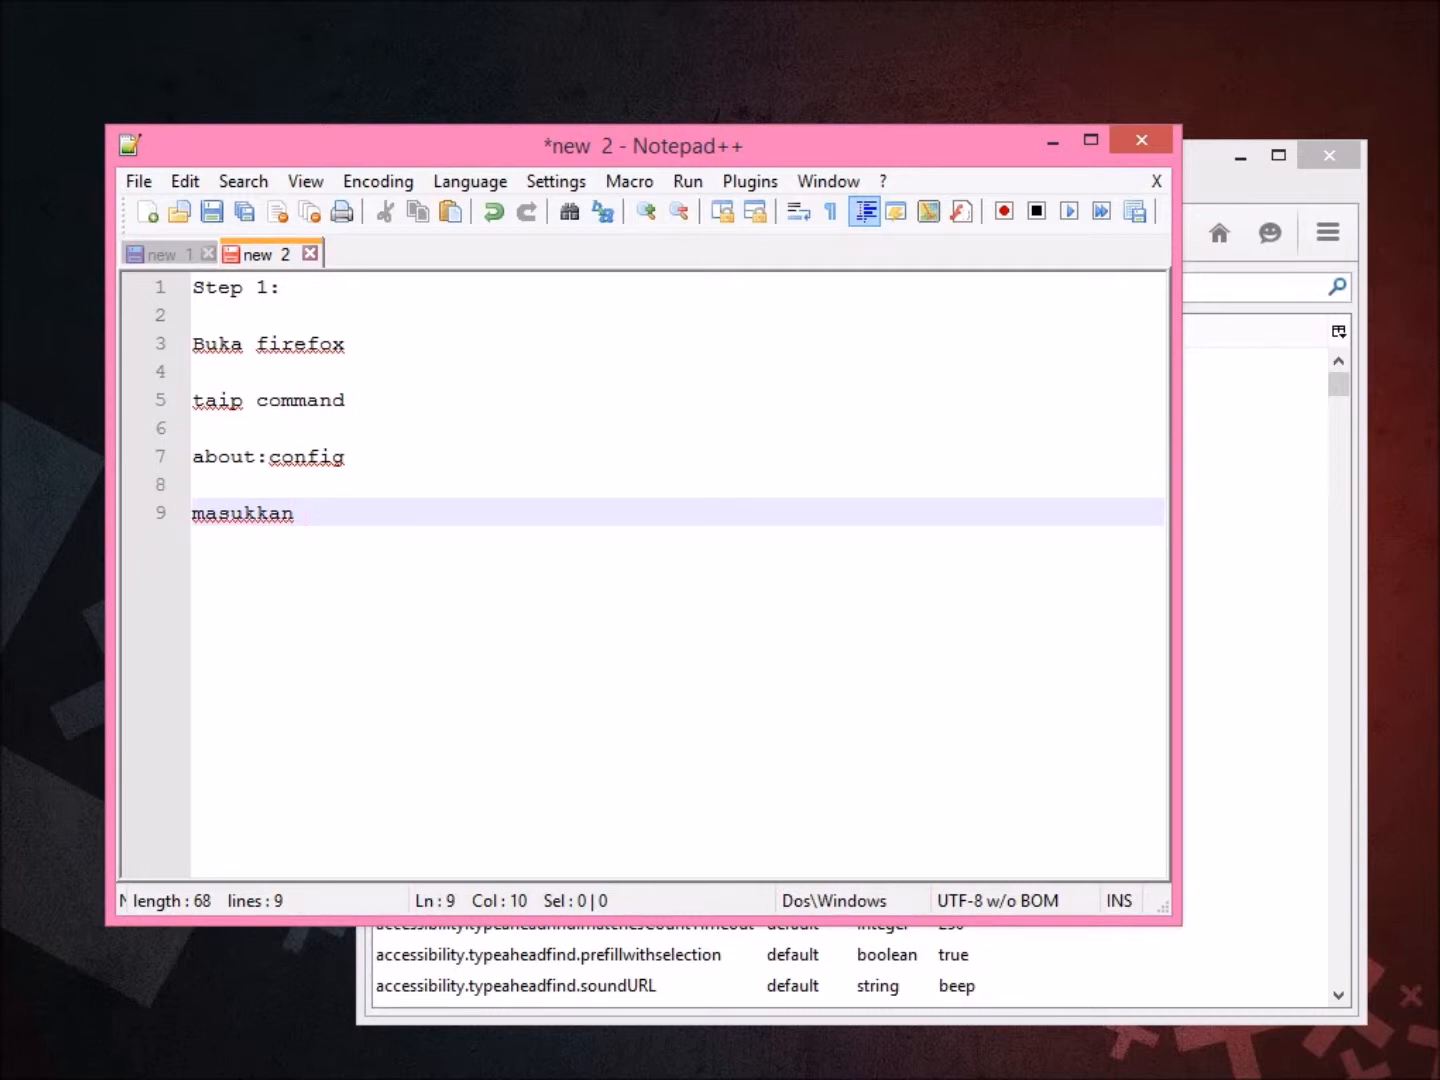
Complete line 9 as 'masukkan line yg perlu di search di ruangan' and select privacy.trackingprotection.enabled in new 1.
{"action": "type", "text": "a"}
{"action": "key", "text": "BackSpace"}
{"action": "type", "text": "line yg perlu di "}
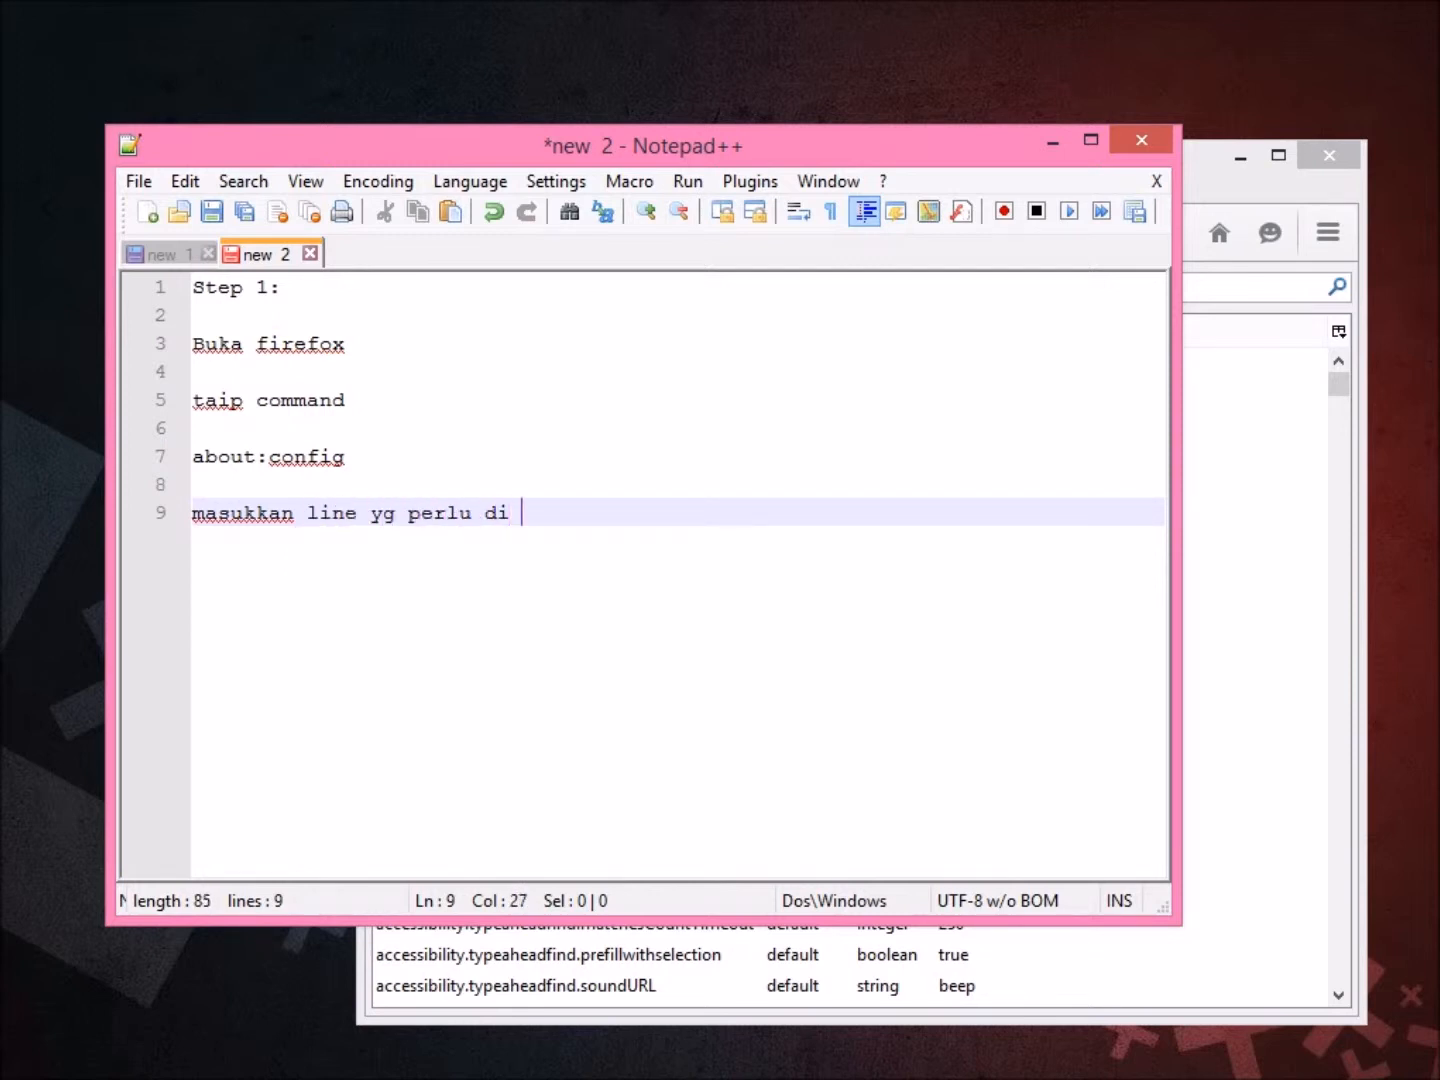
{"action": "type", "text": "search di ruangan"}
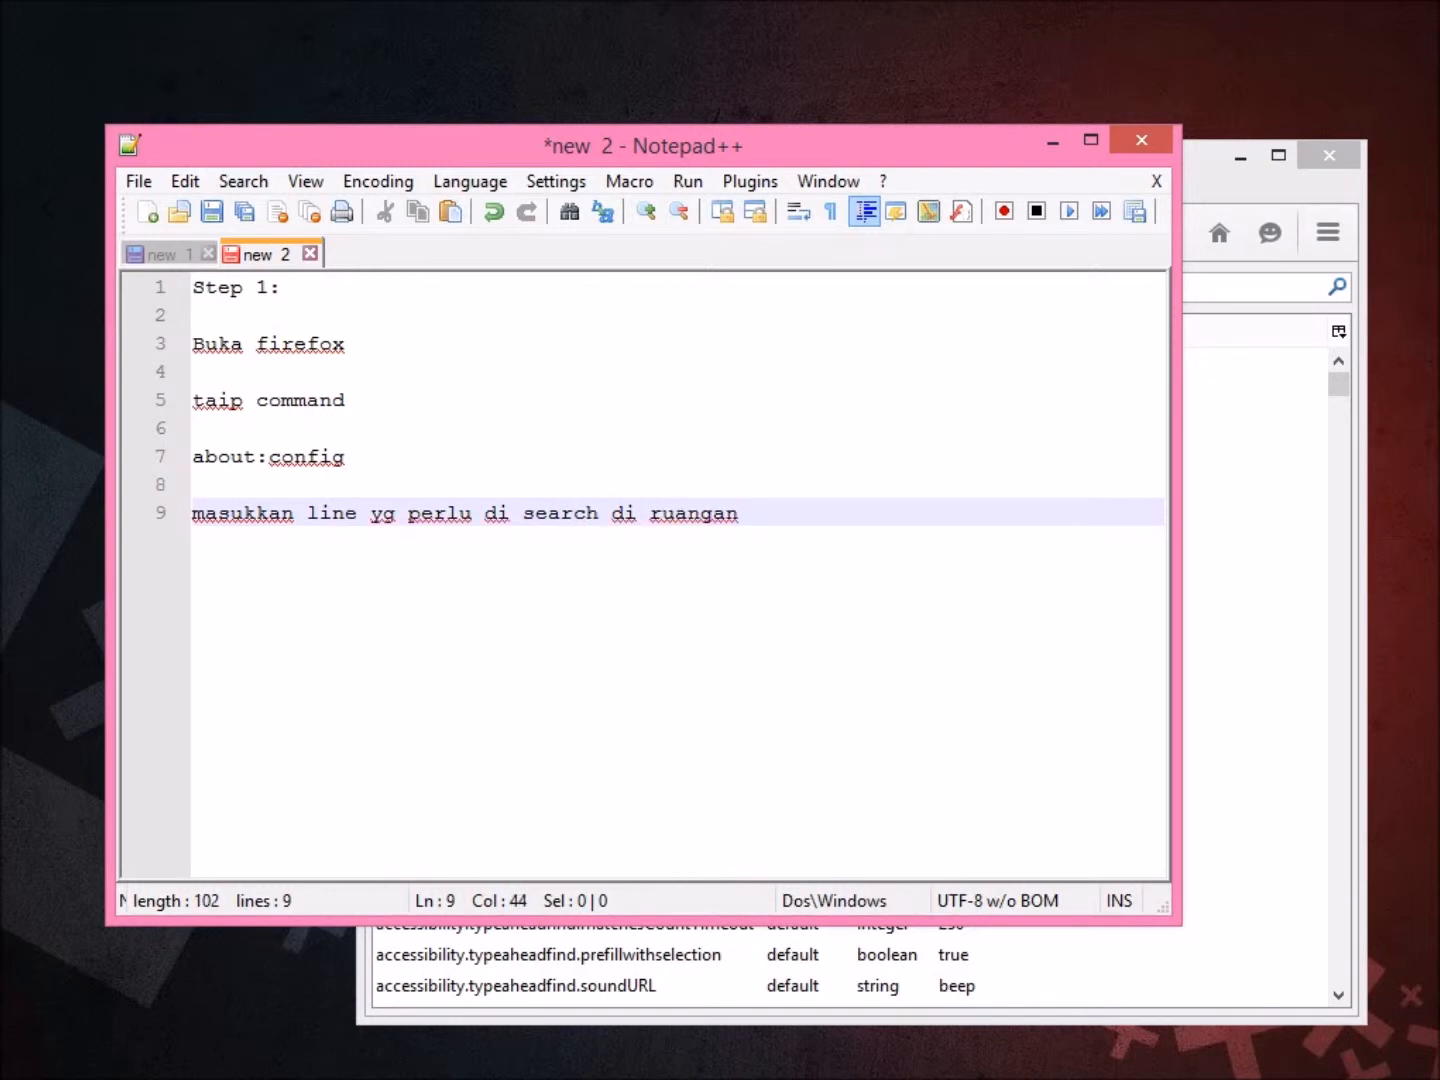
{"action": "left_click", "coordinate": [159, 254]}
{"action": "left_click_drag", "start_coordinate": [625, 513], "coordinate": [192, 513]}
{"action": "key", "text": "ctrl+c"}
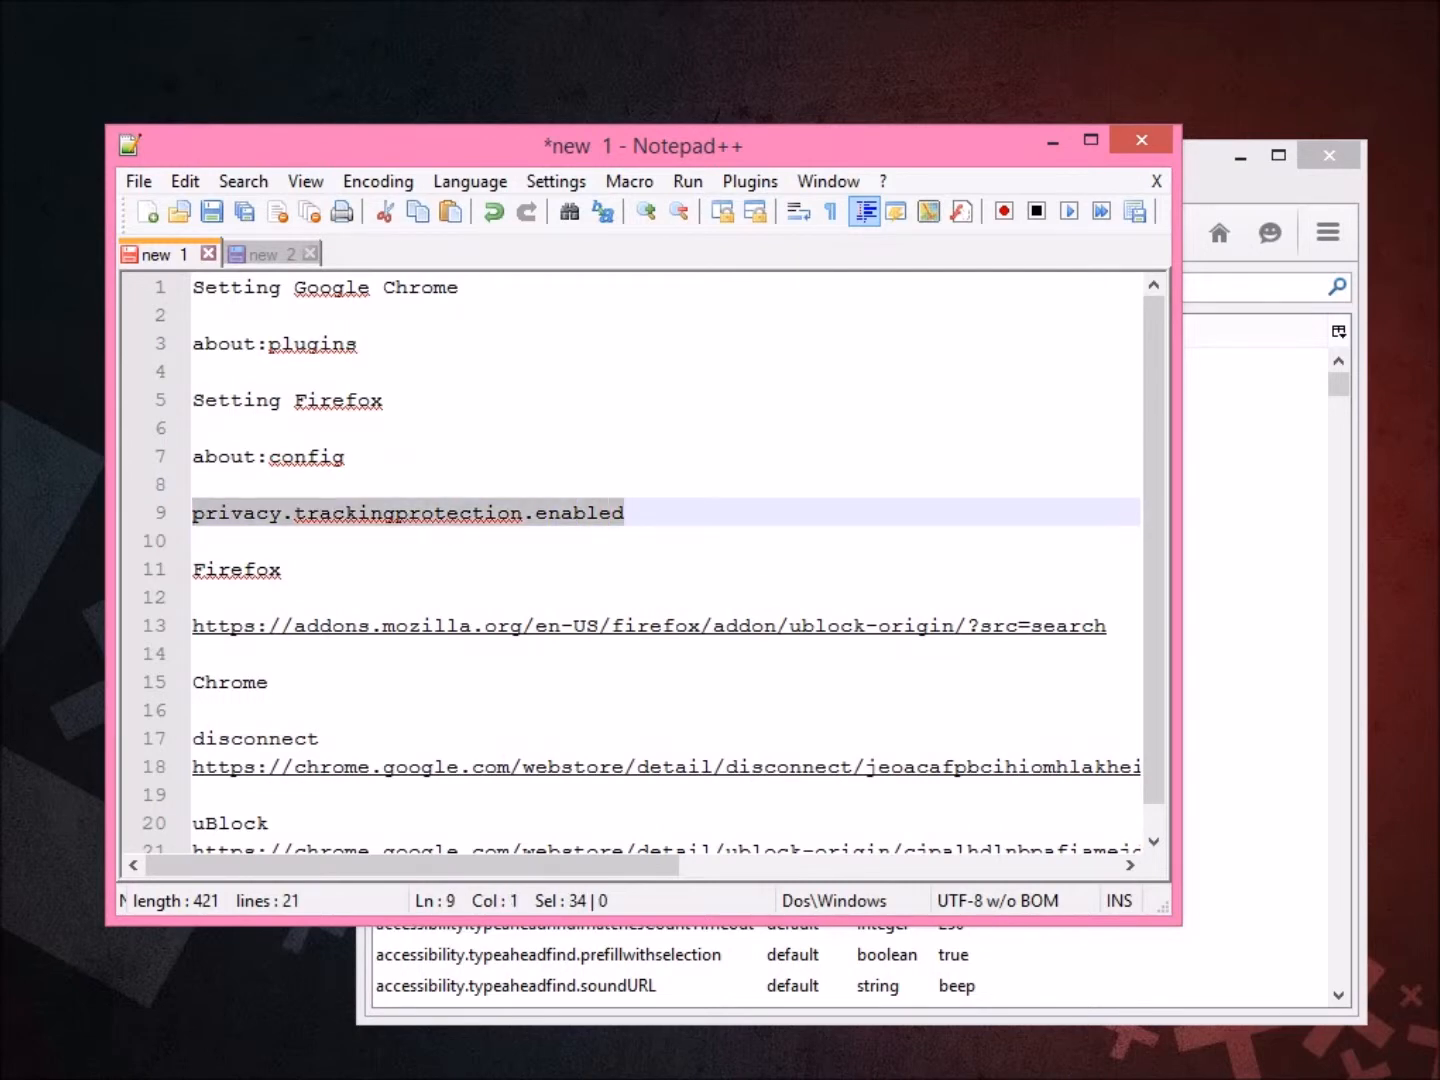
Search about:config for privacy.trackingprotection.enabled.
{"action": "left_click", "coordinate": [1250, 488]}
{"action": "left_click", "coordinate": [420, 287]}
{"action": "key", "text": "ctrl+v"}
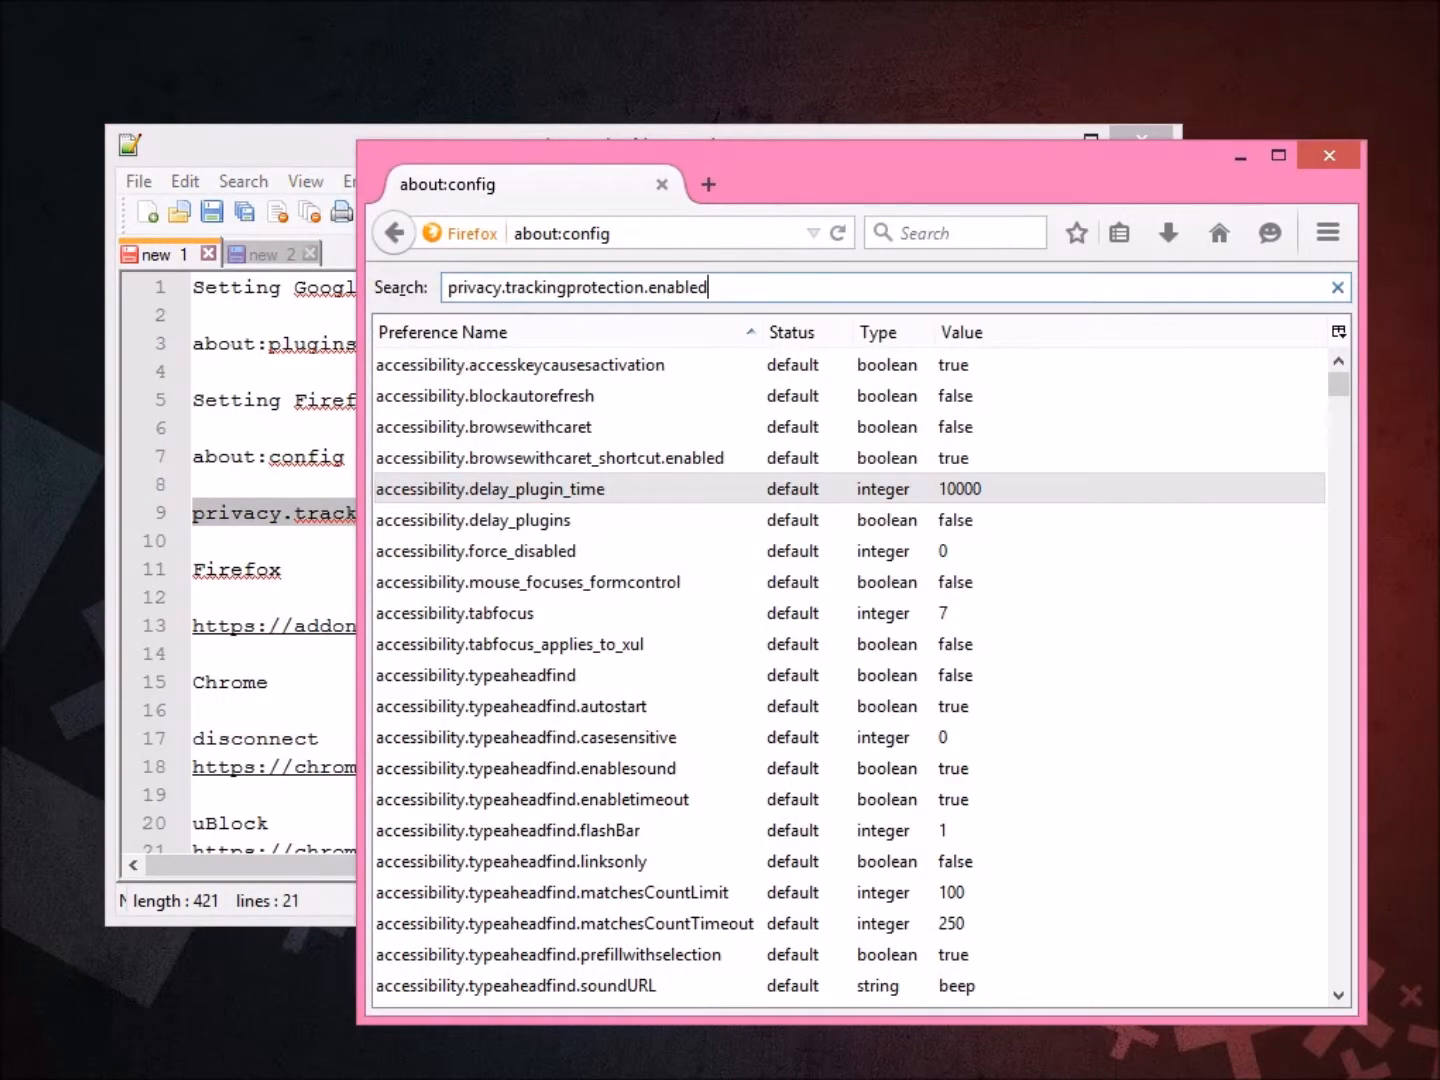
{"action": "key", "text": "Tab"}
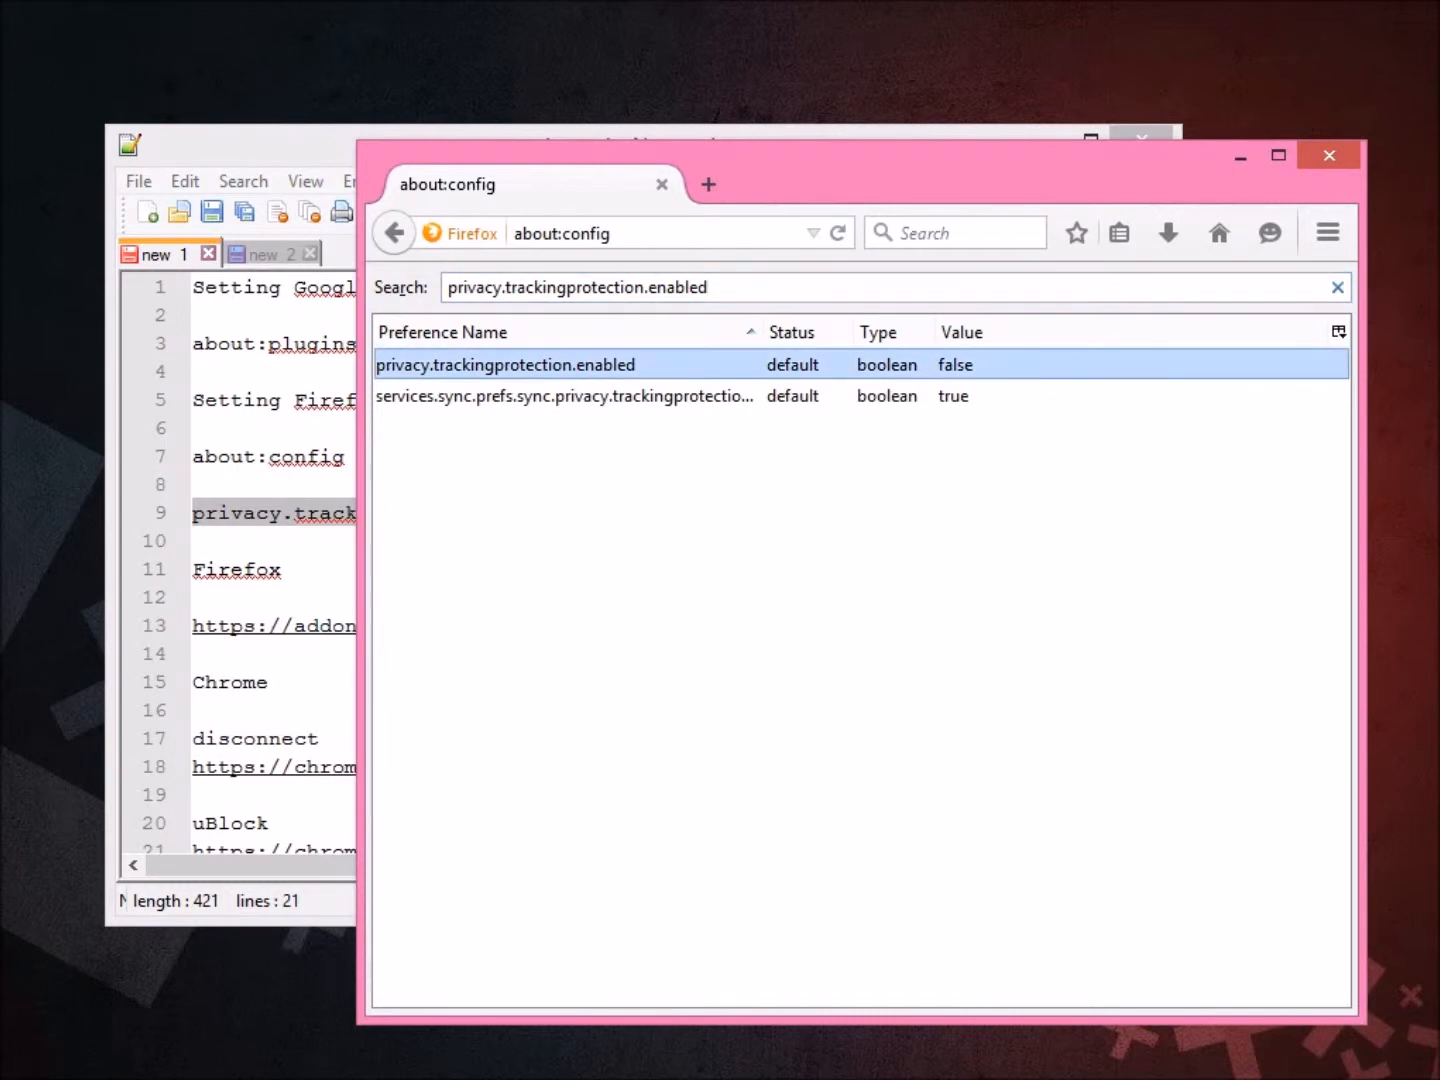
Add the note 'Double Click' and set privacy.trackingprotection.enabled to true in Firefox.
{"action": "left_click", "coordinate": [273, 256]}
{"action": "key", "text": "Return"}
{"action": "key", "text": "Return"}
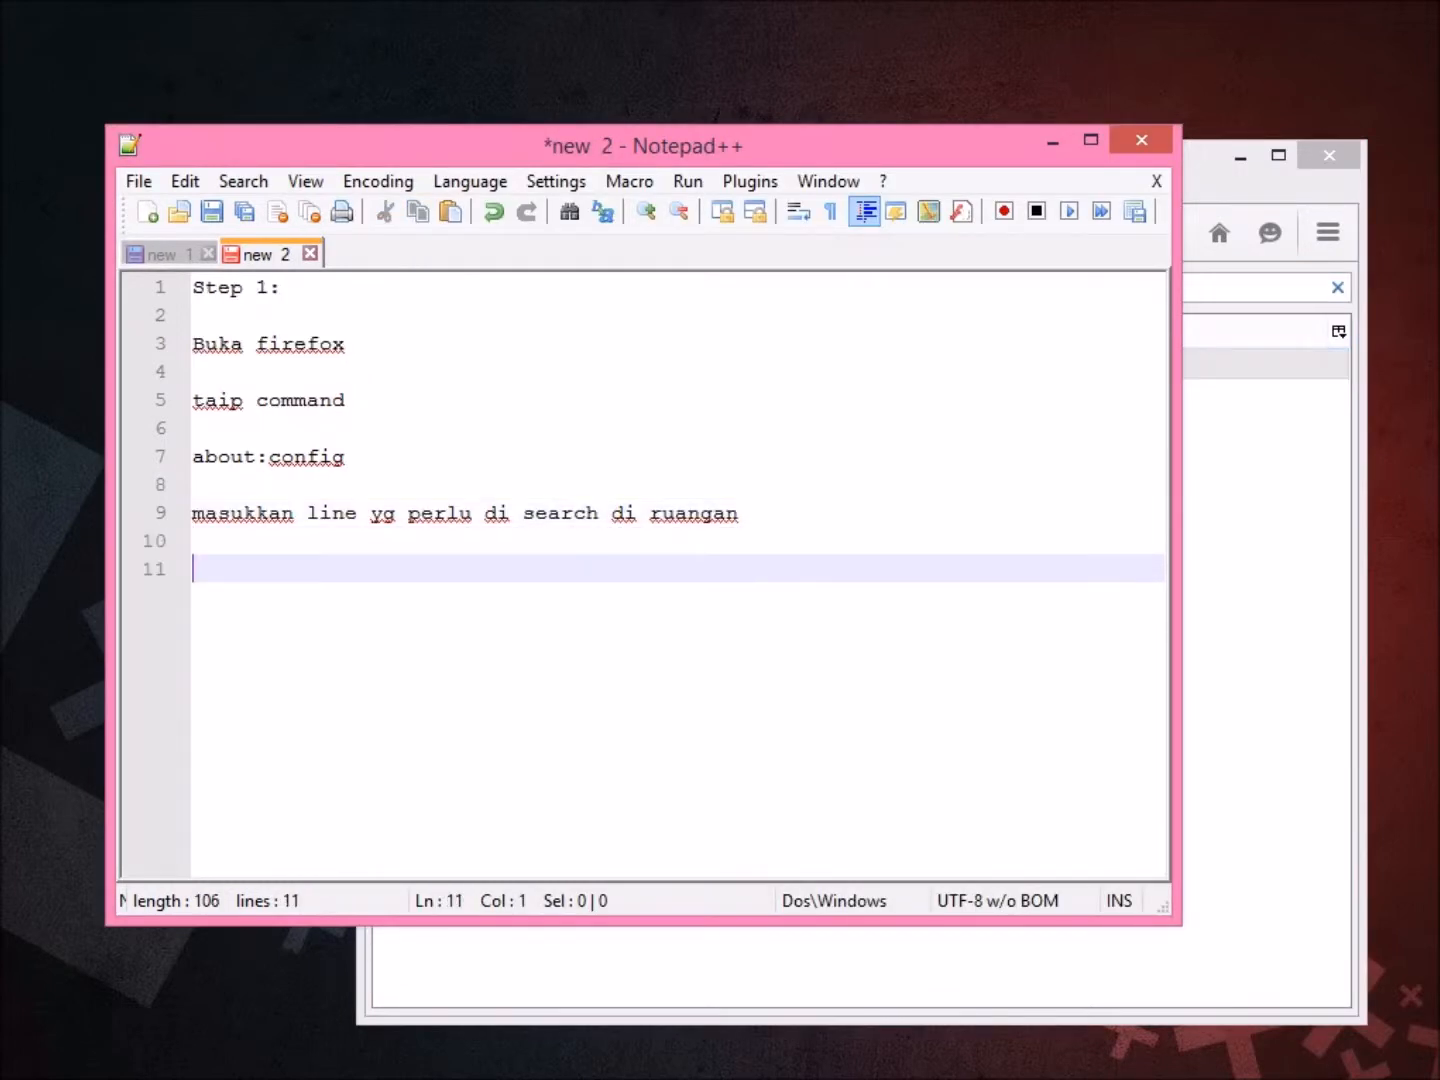
{"action": "type", "text": "Double Clc"}
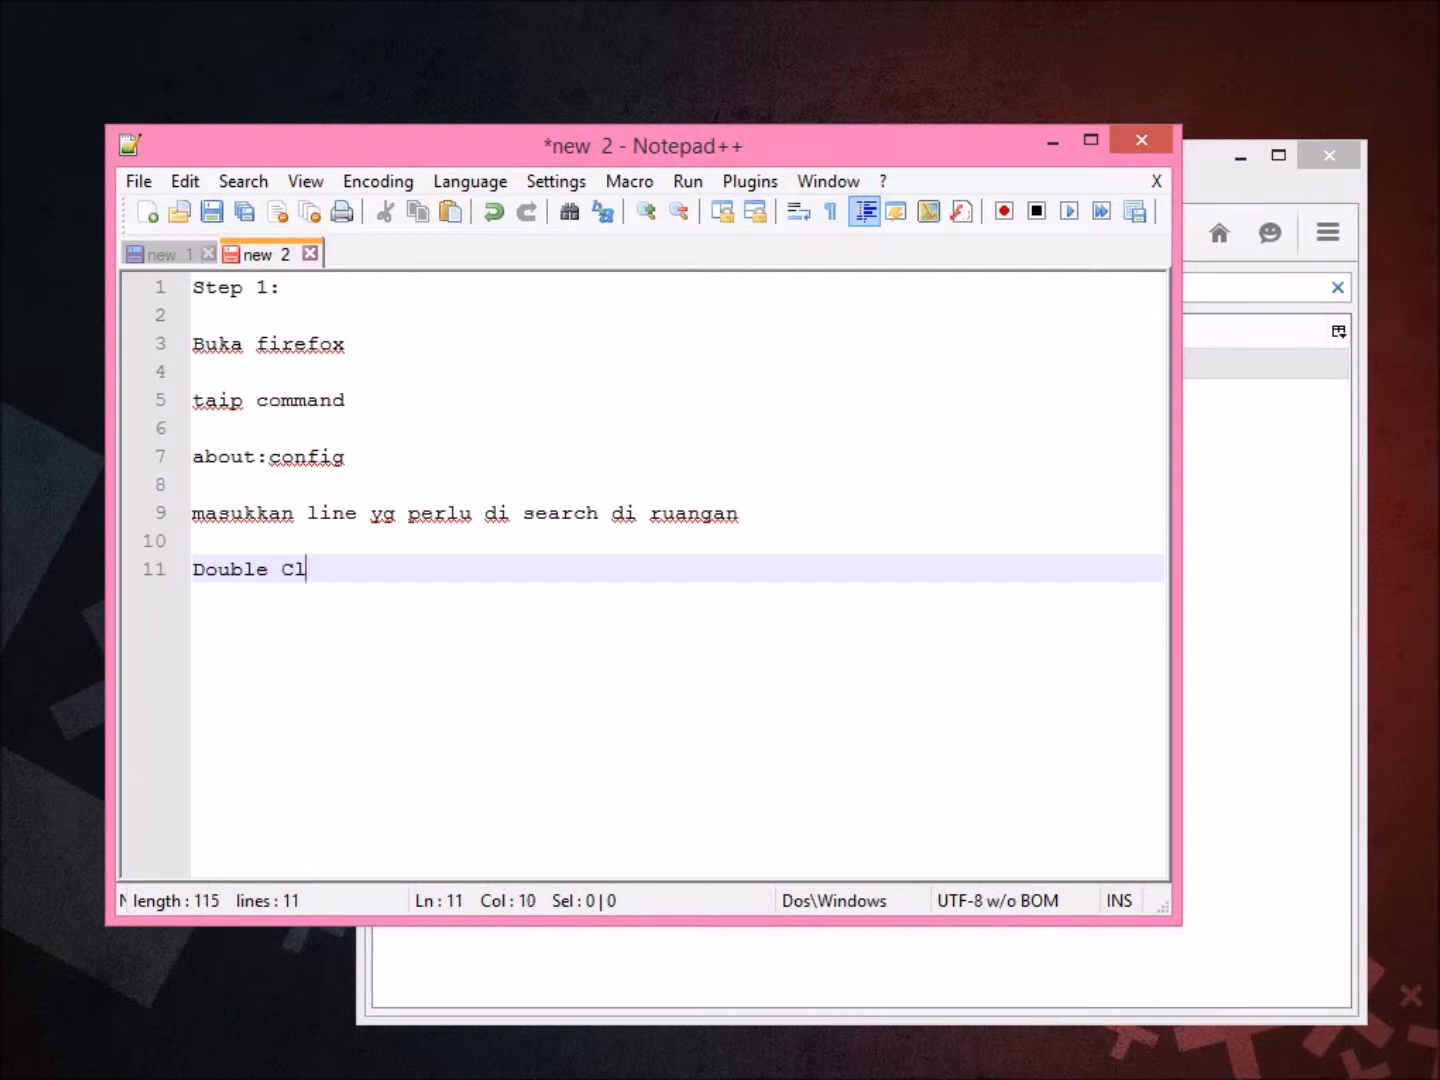
{"action": "key", "text": "BackSpace"}
{"action": "type", "text": "ick"}
{"action": "key", "text": "alt+Tab"}
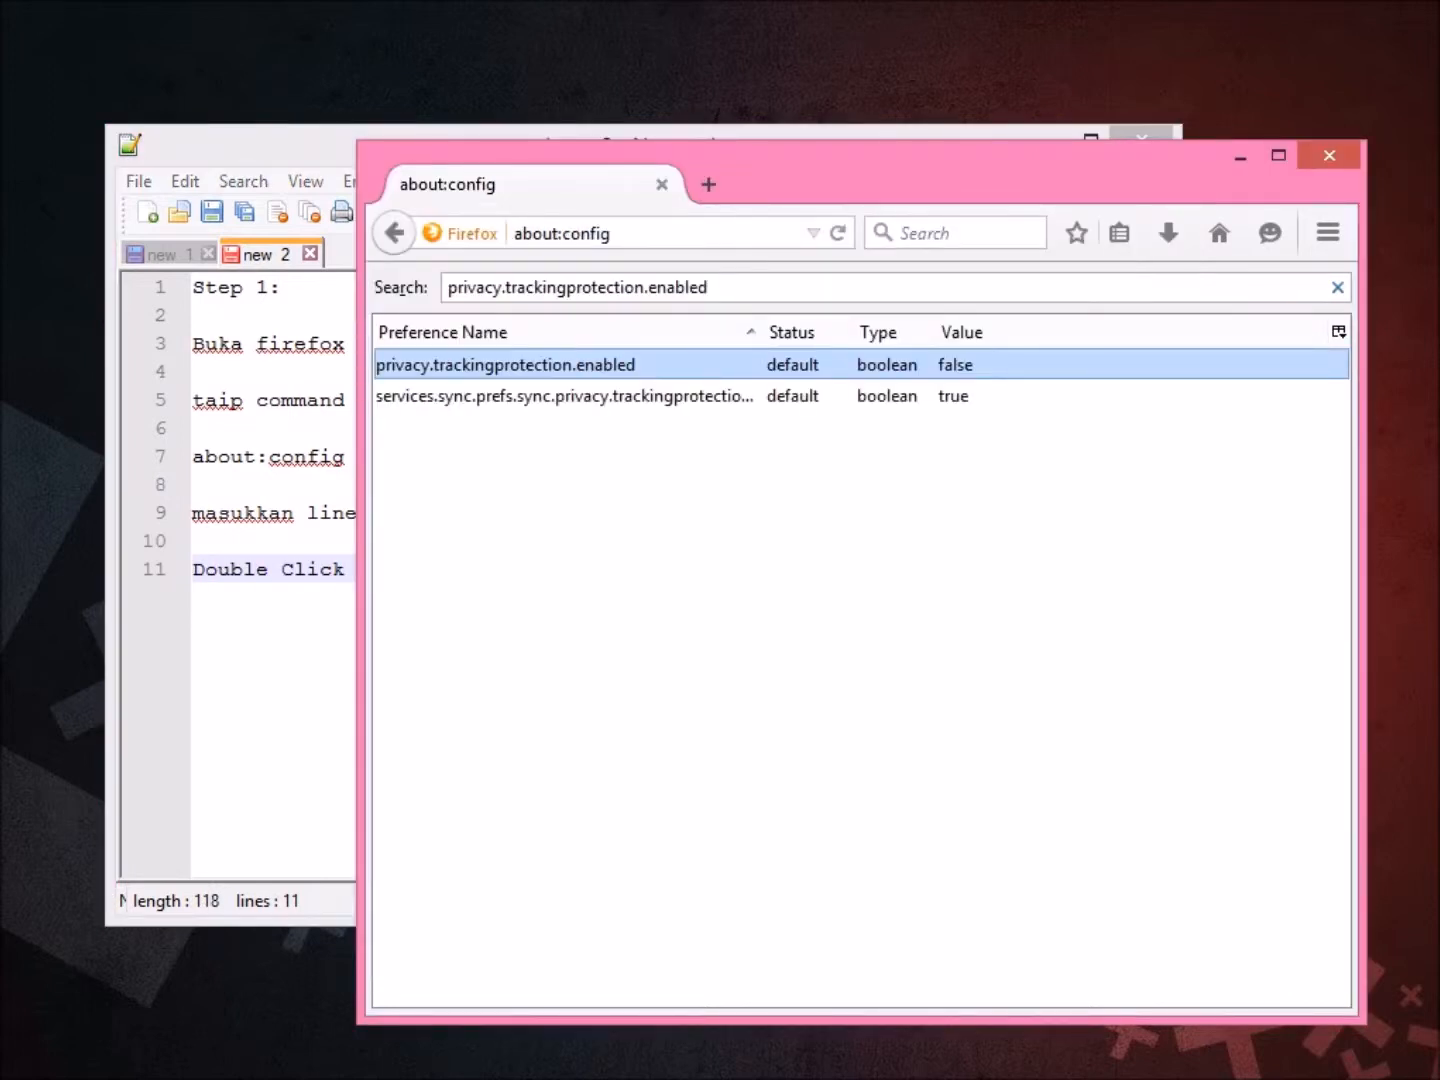
{"action": "key", "text": "Return"}
{"action": "key", "text": "alt+Tab"}
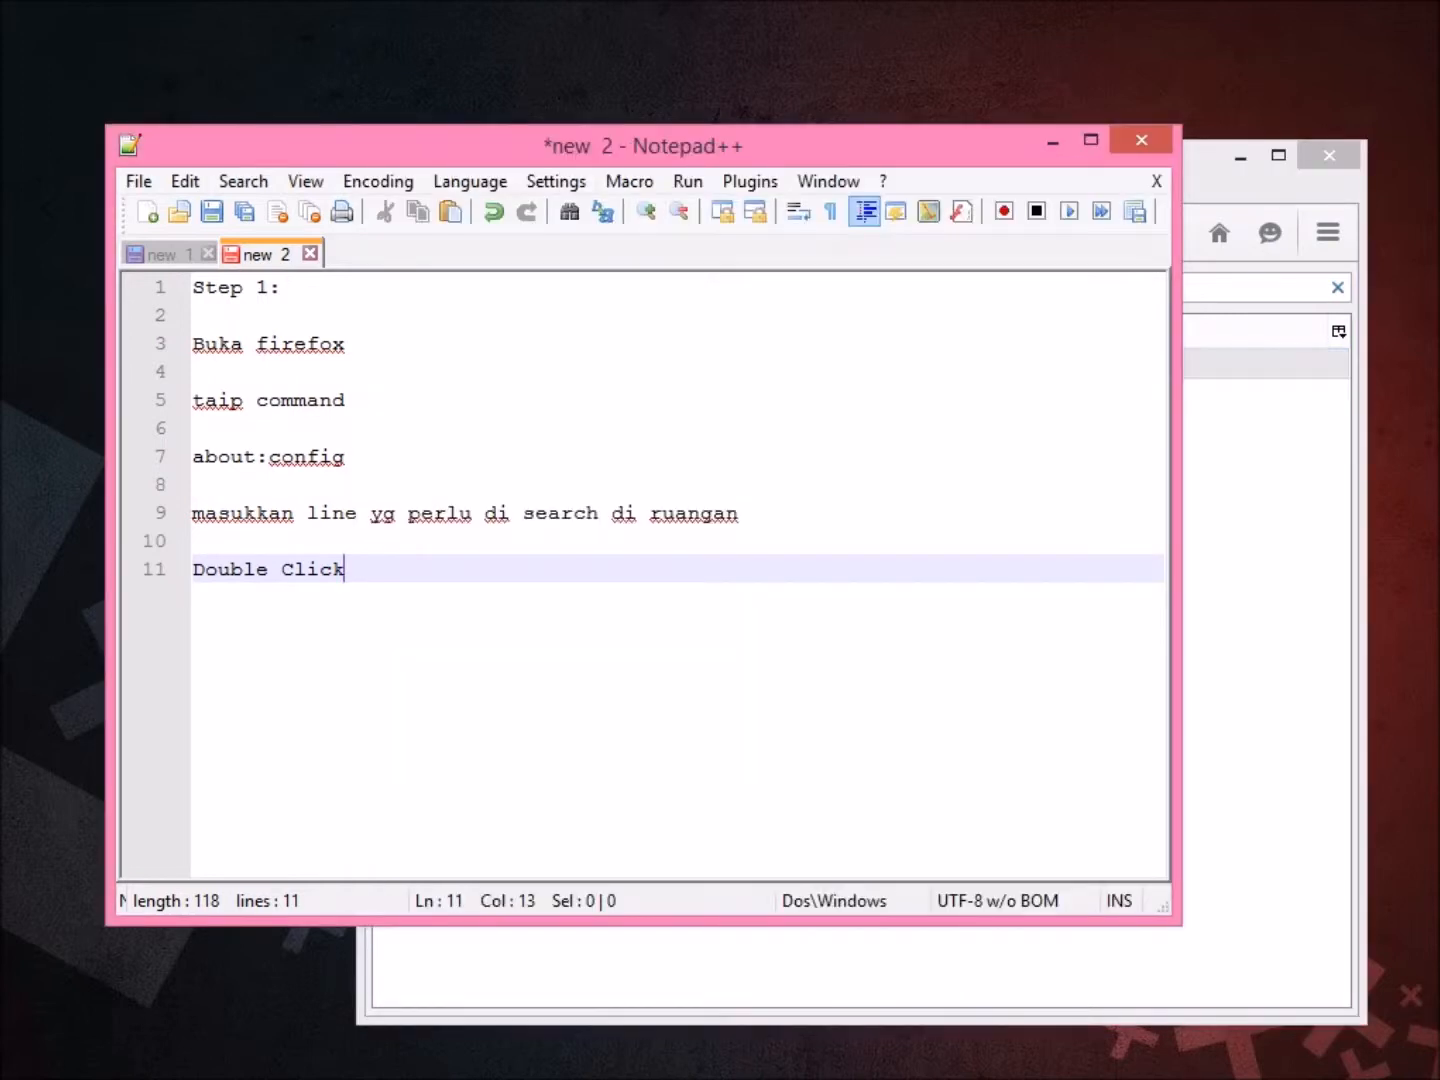
Add the question 'untuk apakah ini?' and start the answer 'ini adalah untuk'.
{"action": "key", "text": "Return"}
{"action": "key", "text": "Return"}
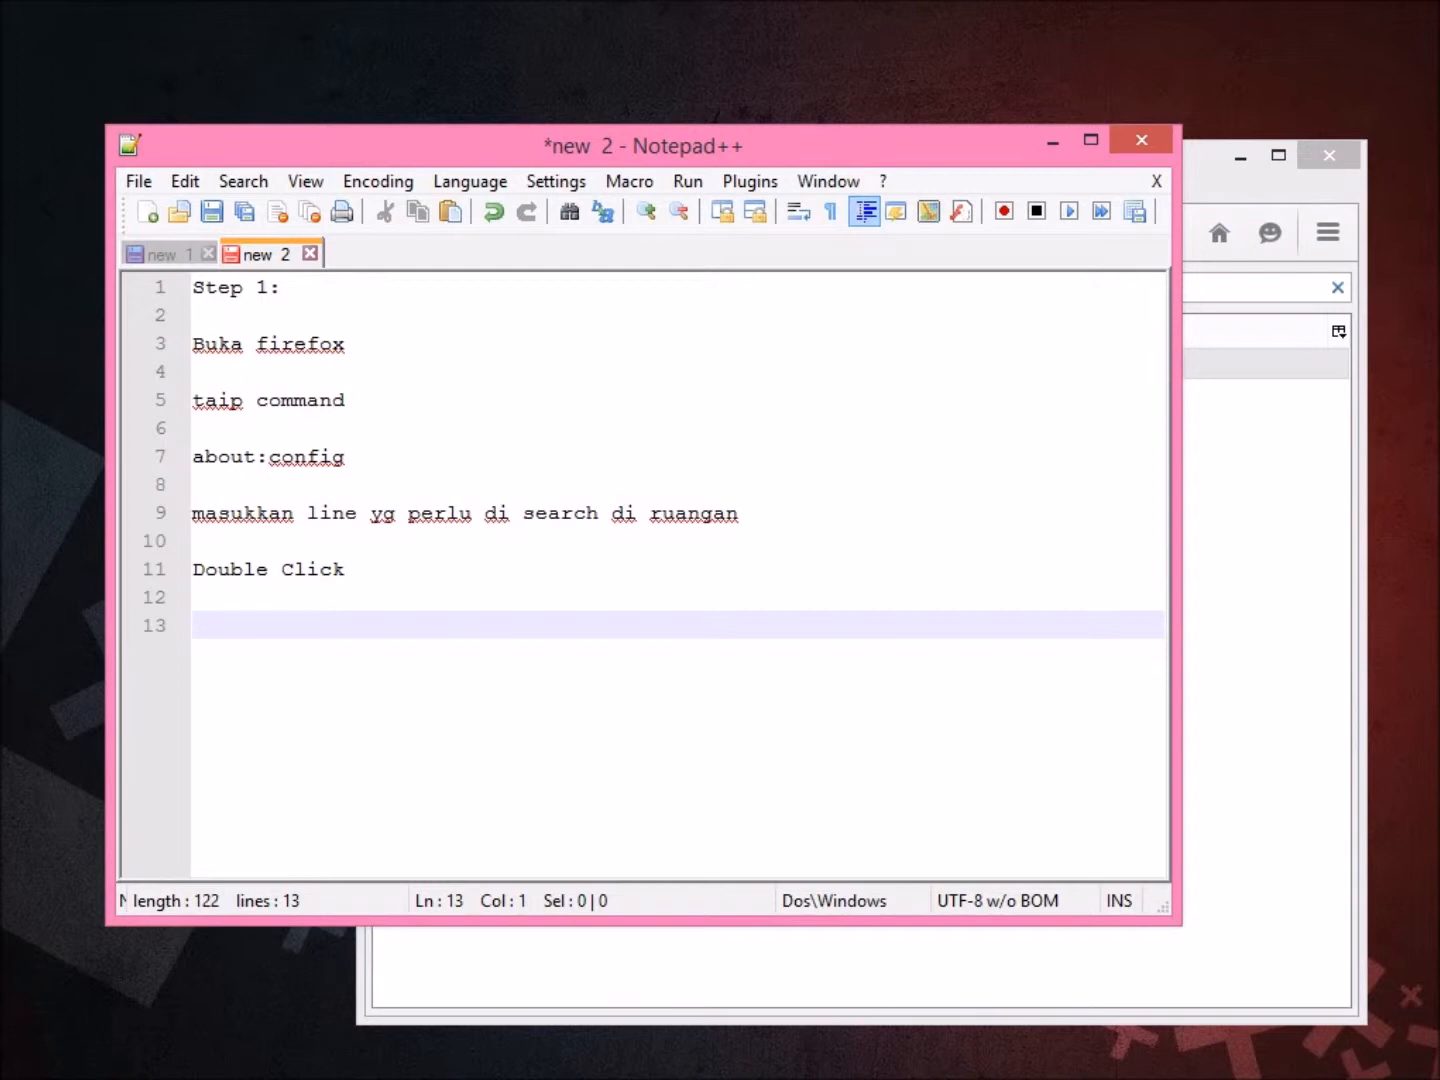
{"action": "type", "text": "untuk ap"}
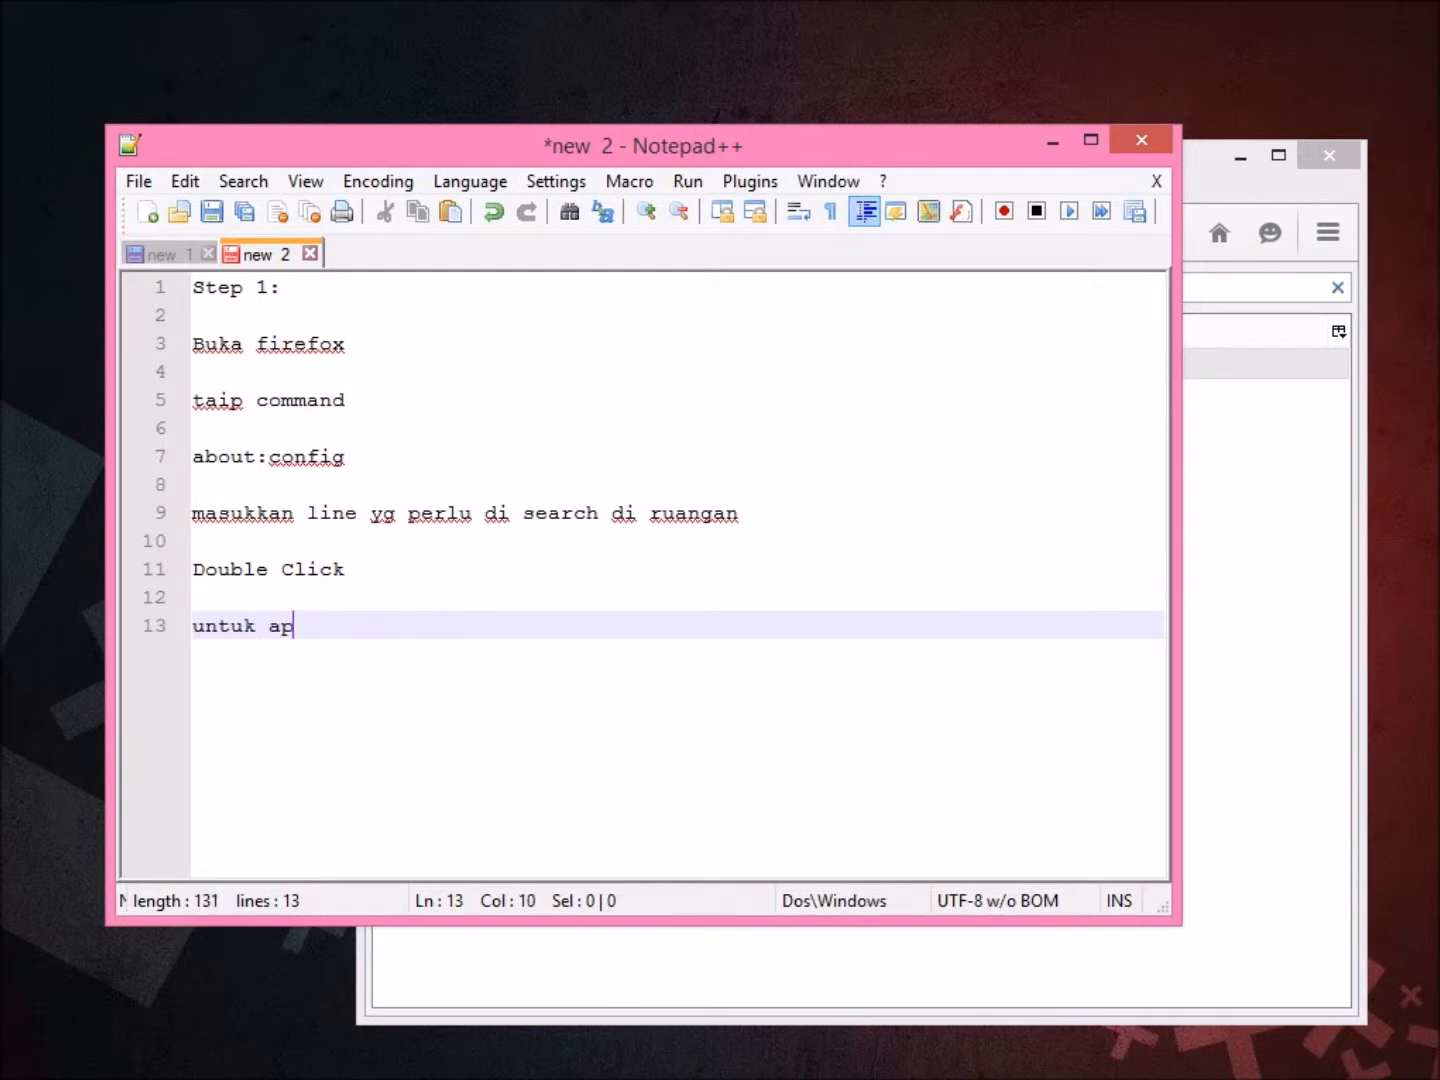
{"action": "type", "text": "akah ini?"}
{"action": "key", "text": "Return"}
{"action": "key", "text": "Return"}
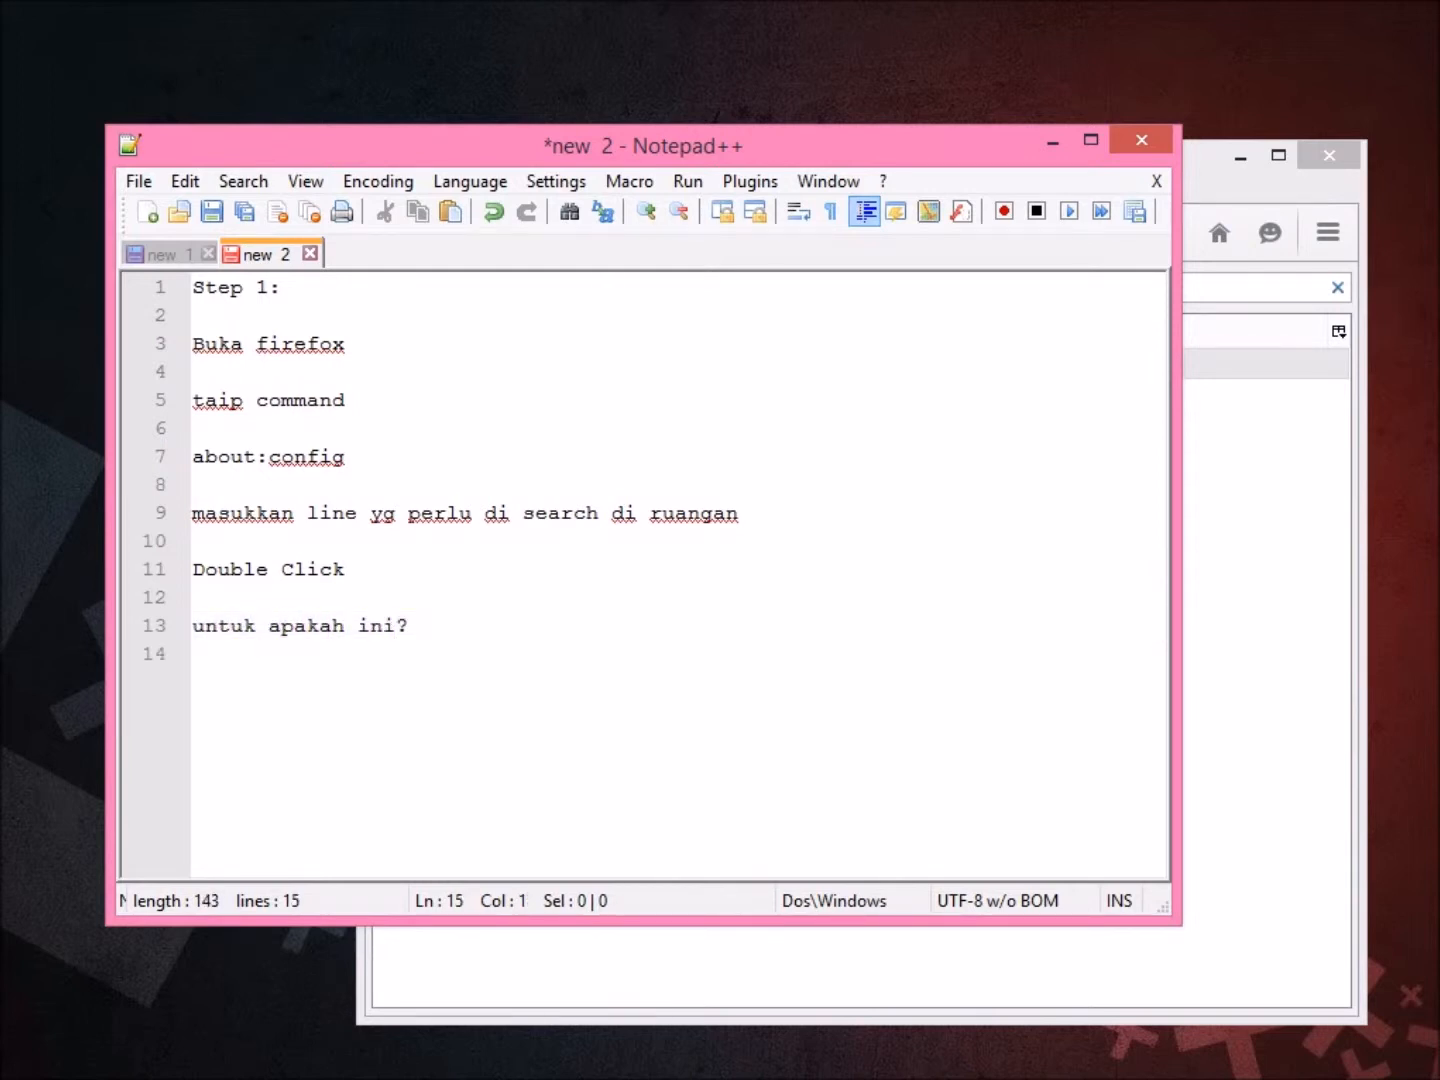
{"action": "type", "text": "ini adal"}
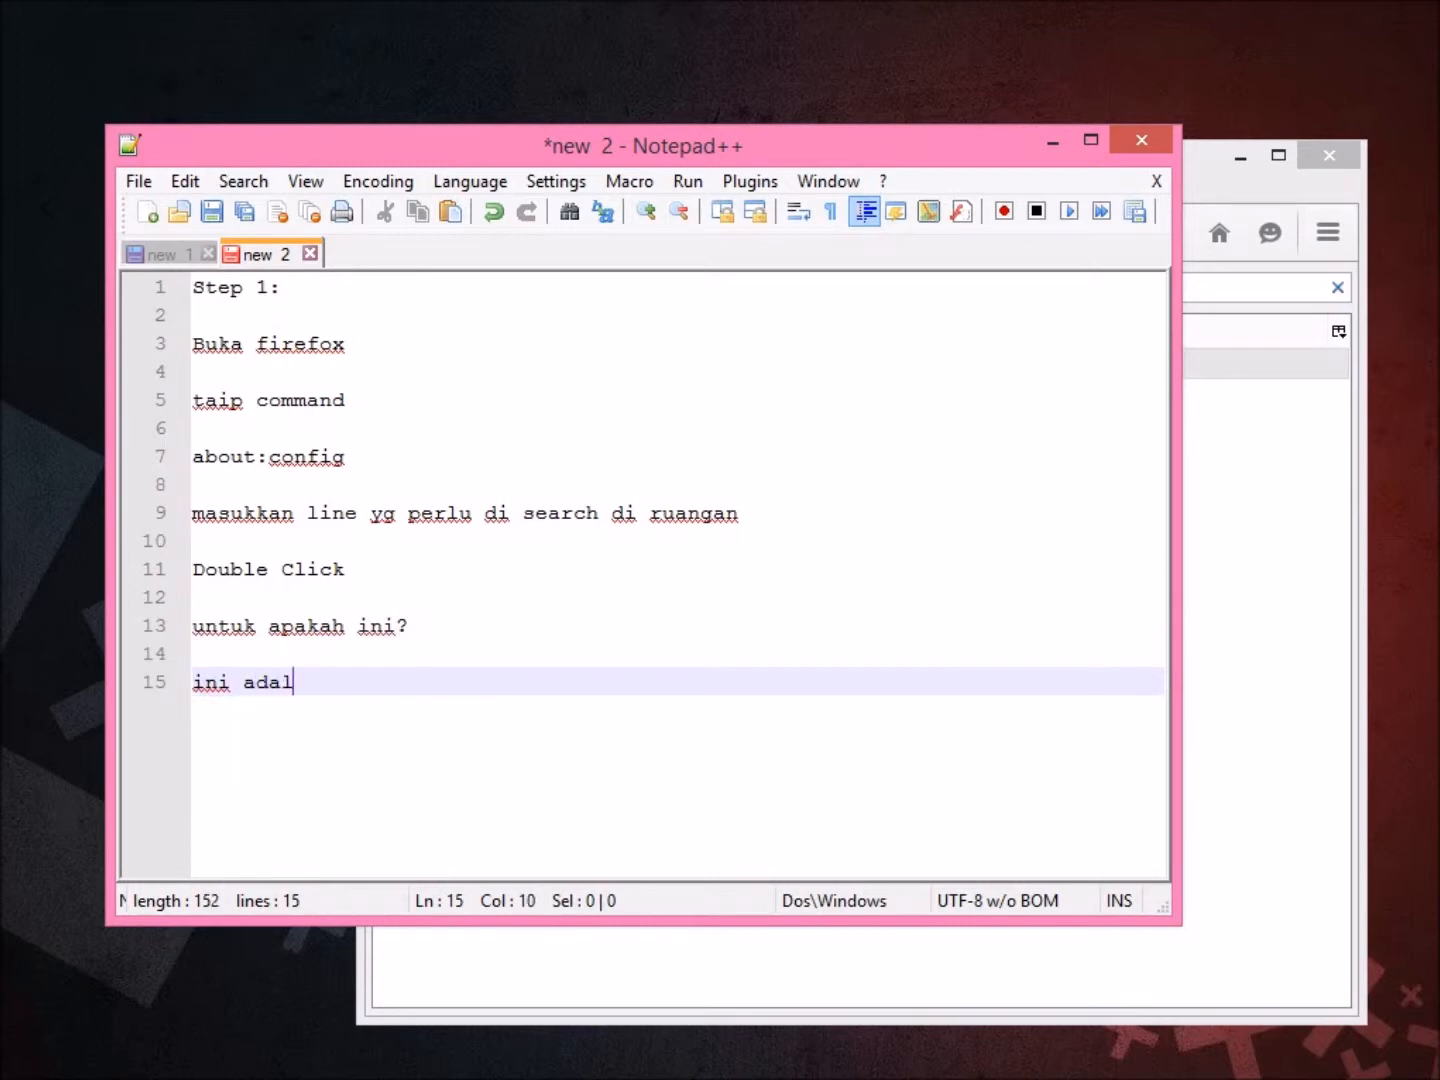
{"action": "type", "text": "ah untuk"}
Finish line 15 explaining the setting disables tracking and makes the browser faster.
{"action": "left_click_drag", "start_coordinate": [401, 145], "coordinate": [541, 443]}
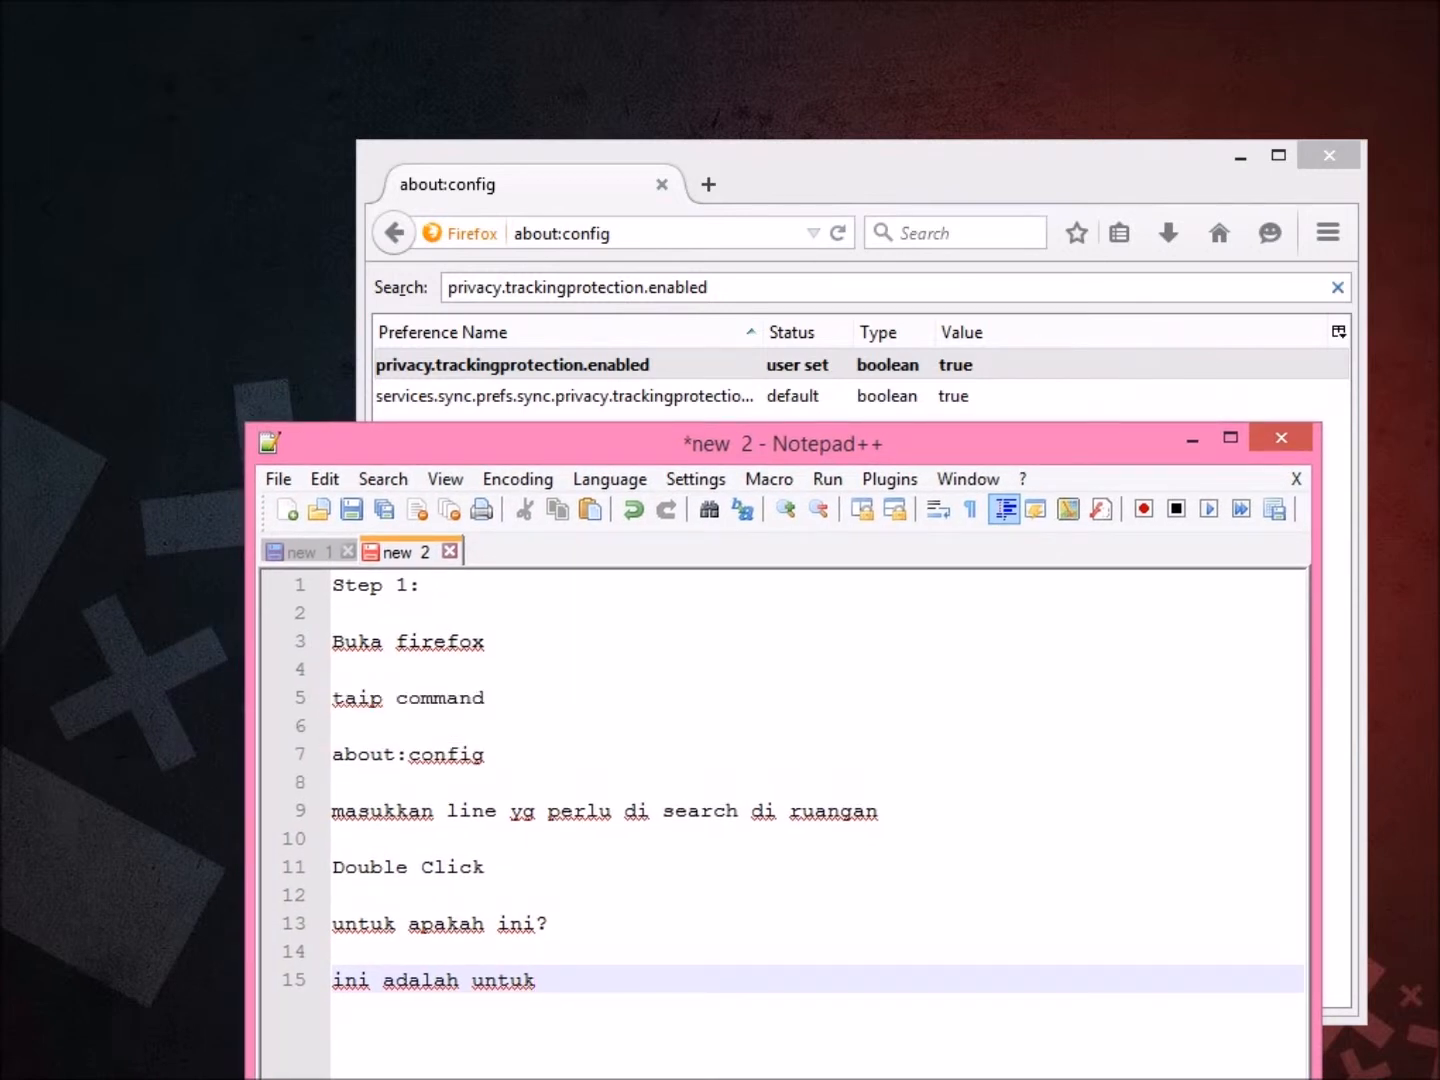
{"action": "type", "text": "d"}
{"action": "key", "text": "BackSpace"}
{"action": "type", "text": "membuat browser kita"}
{"action": "key", "text": "BackSpace"}
{"action": "type", "text": "ta disabeke fo"}
{"action": "key", "text": "BackSpace"}
{"action": "key", "text": "BackSpace"}
{"action": "type", "text": "le fuction tracking sekaligus membuat"}
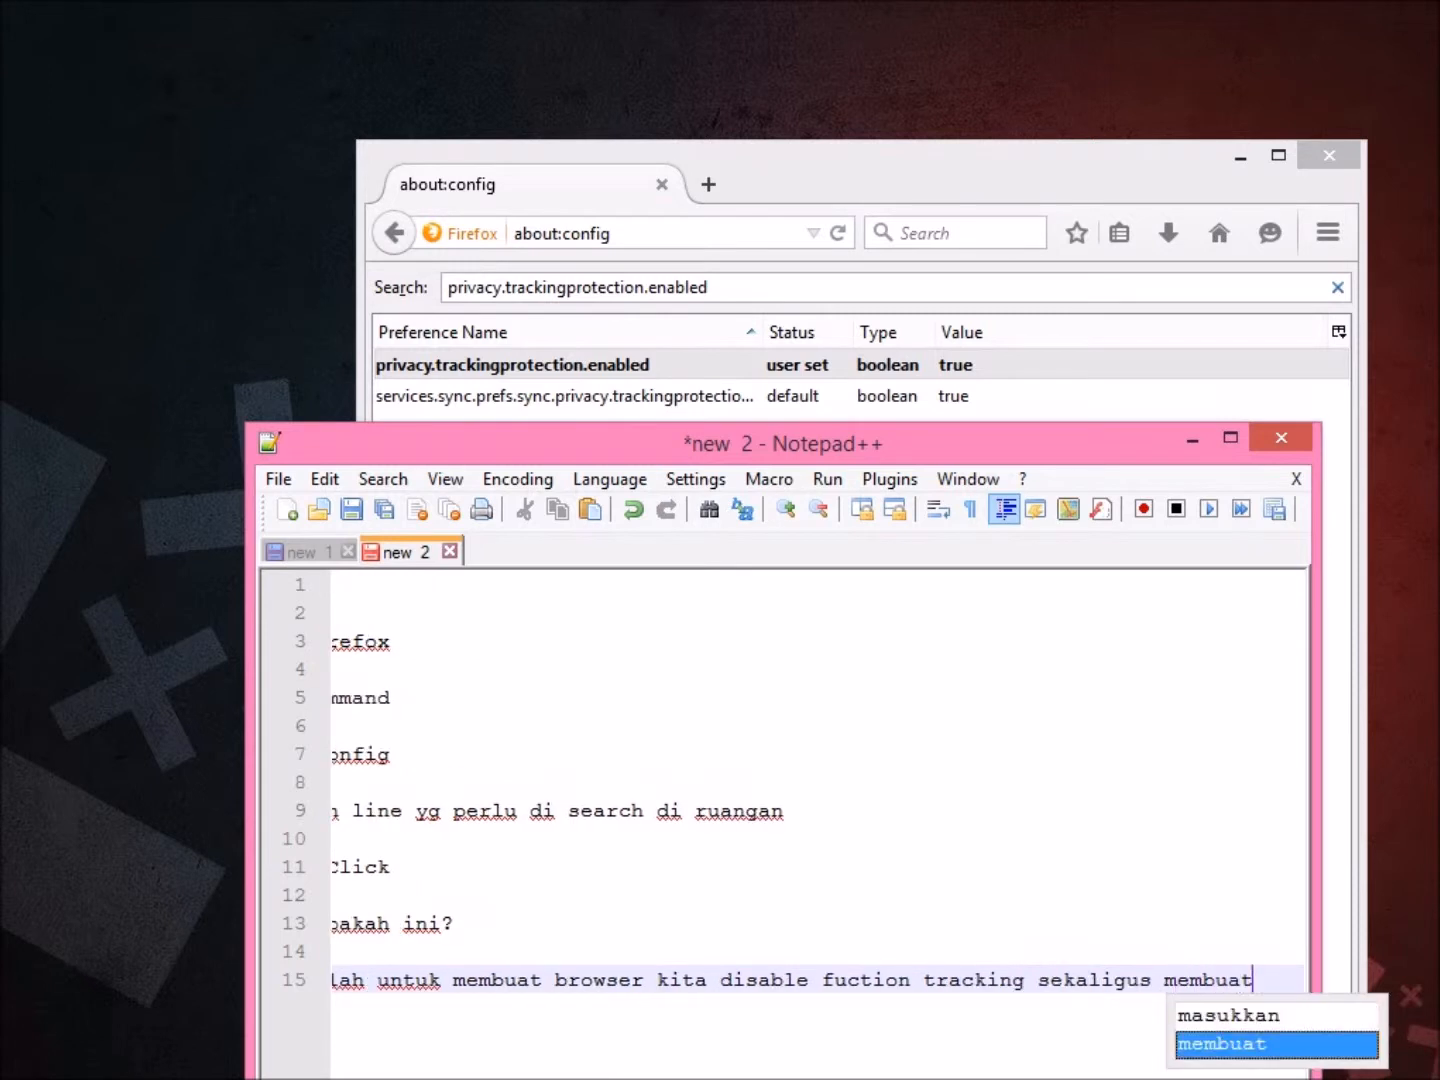
{"action": "type", "text": "kan browser kita lebih pantas"}
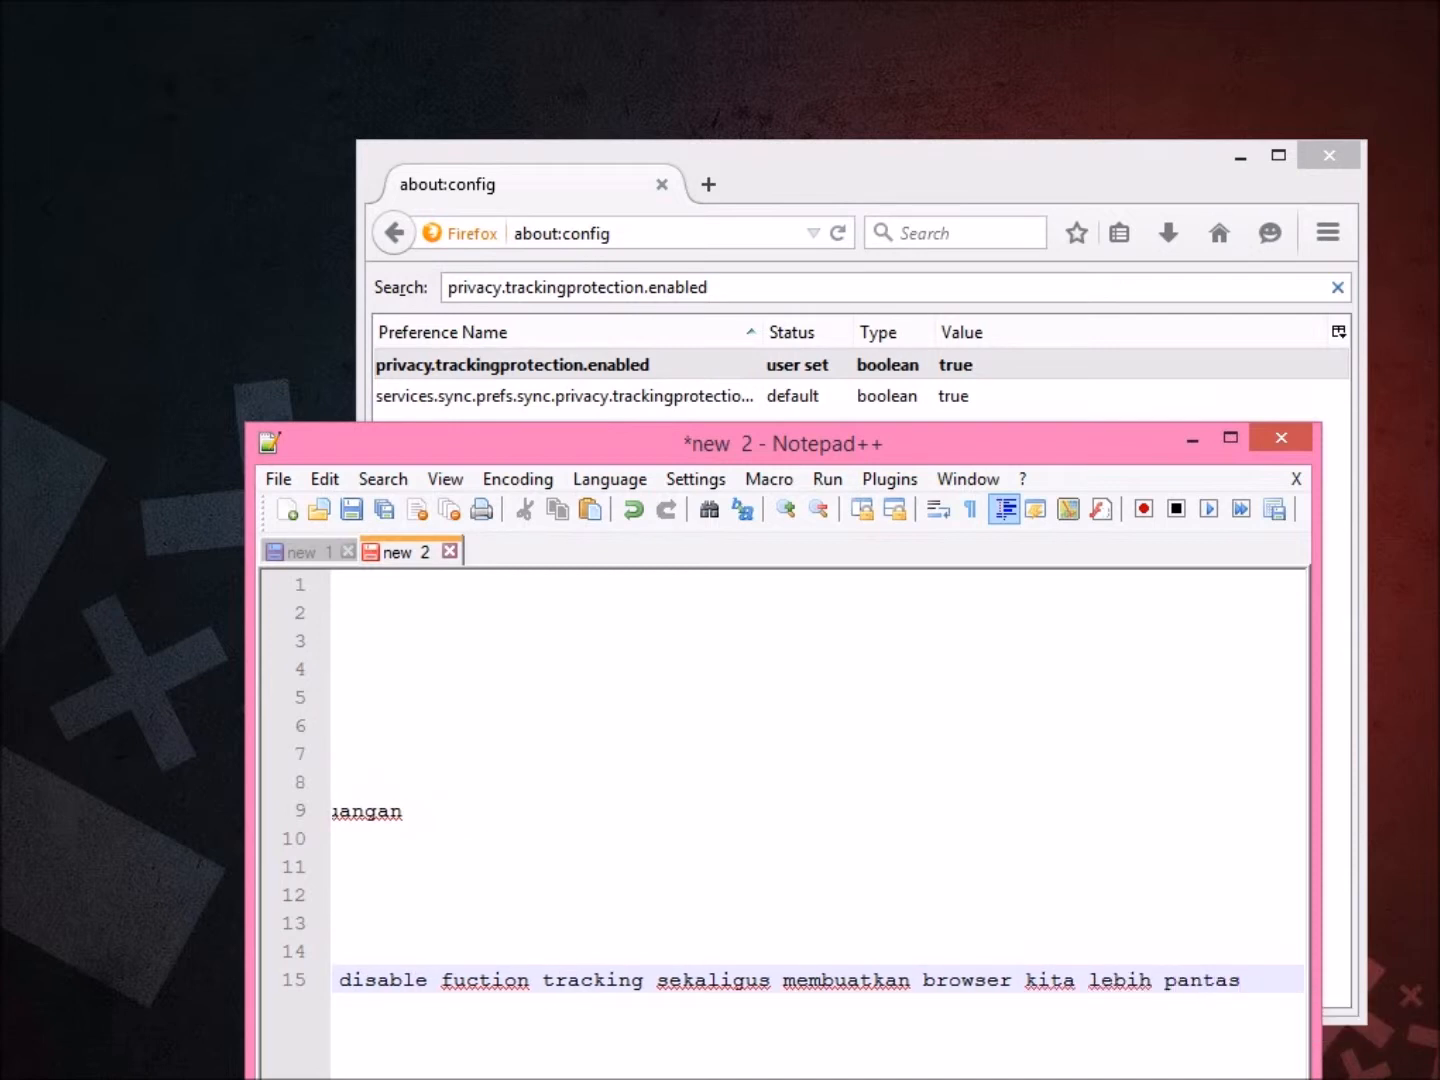
{"action": "type", "text": " dan cepat untuk beroperasi"}
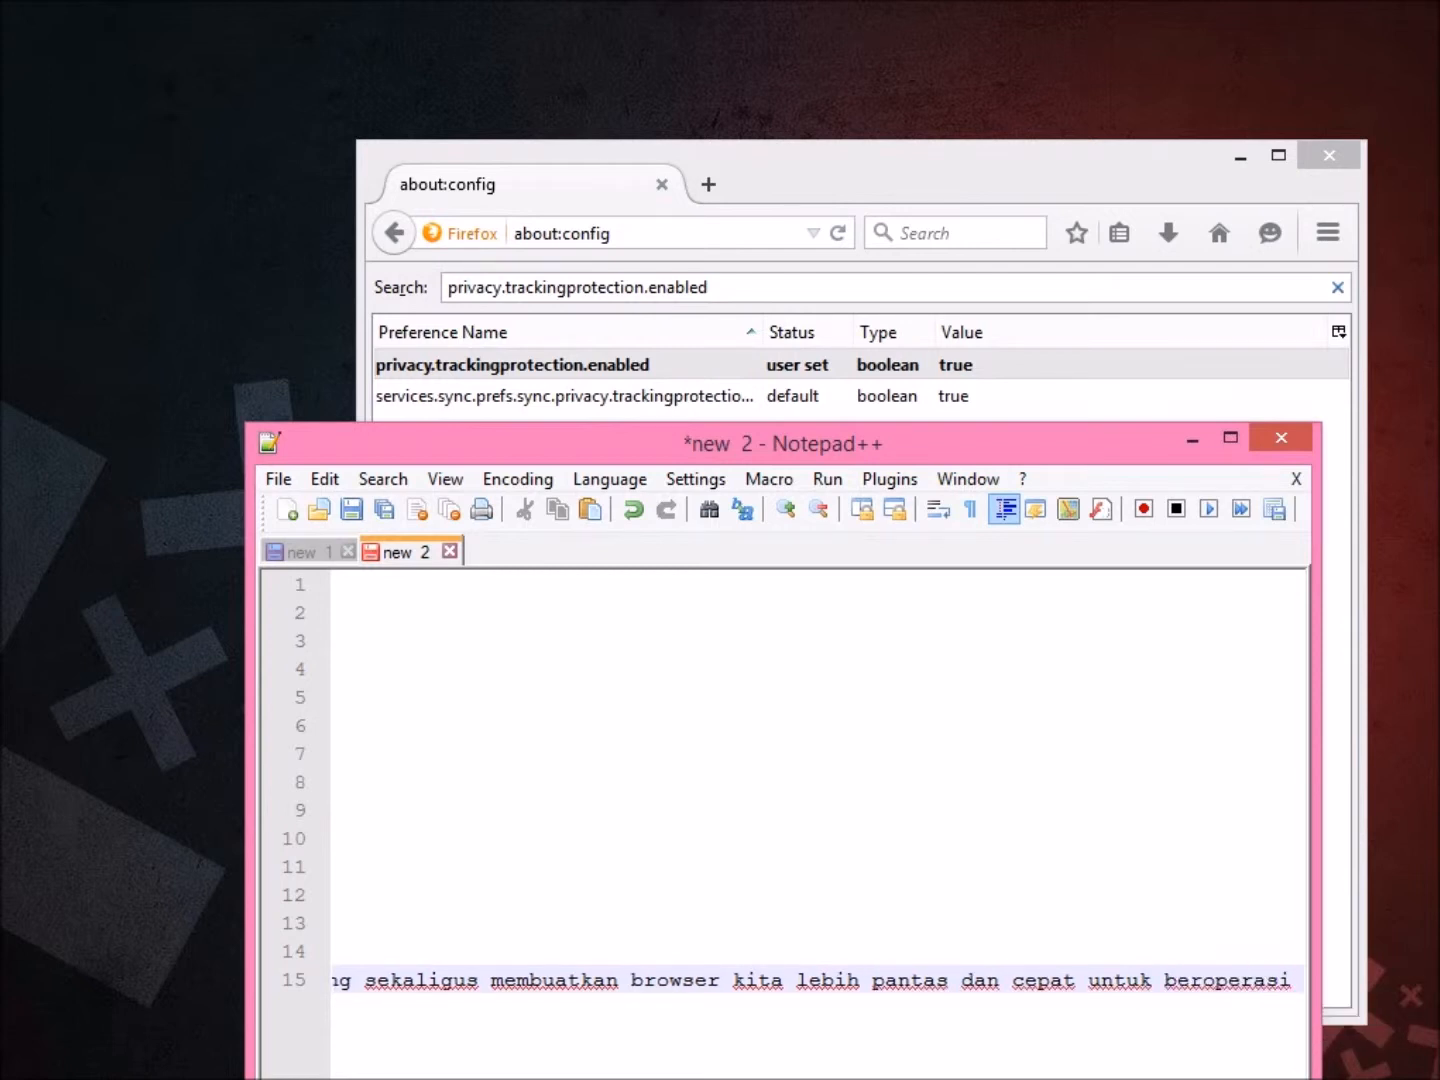
Add a new line, reposition the notes window, and switch to new 1 and back to new 2.
{"action": "left_click_drag", "start_coordinate": [600, 443], "coordinate": [562, 275]}
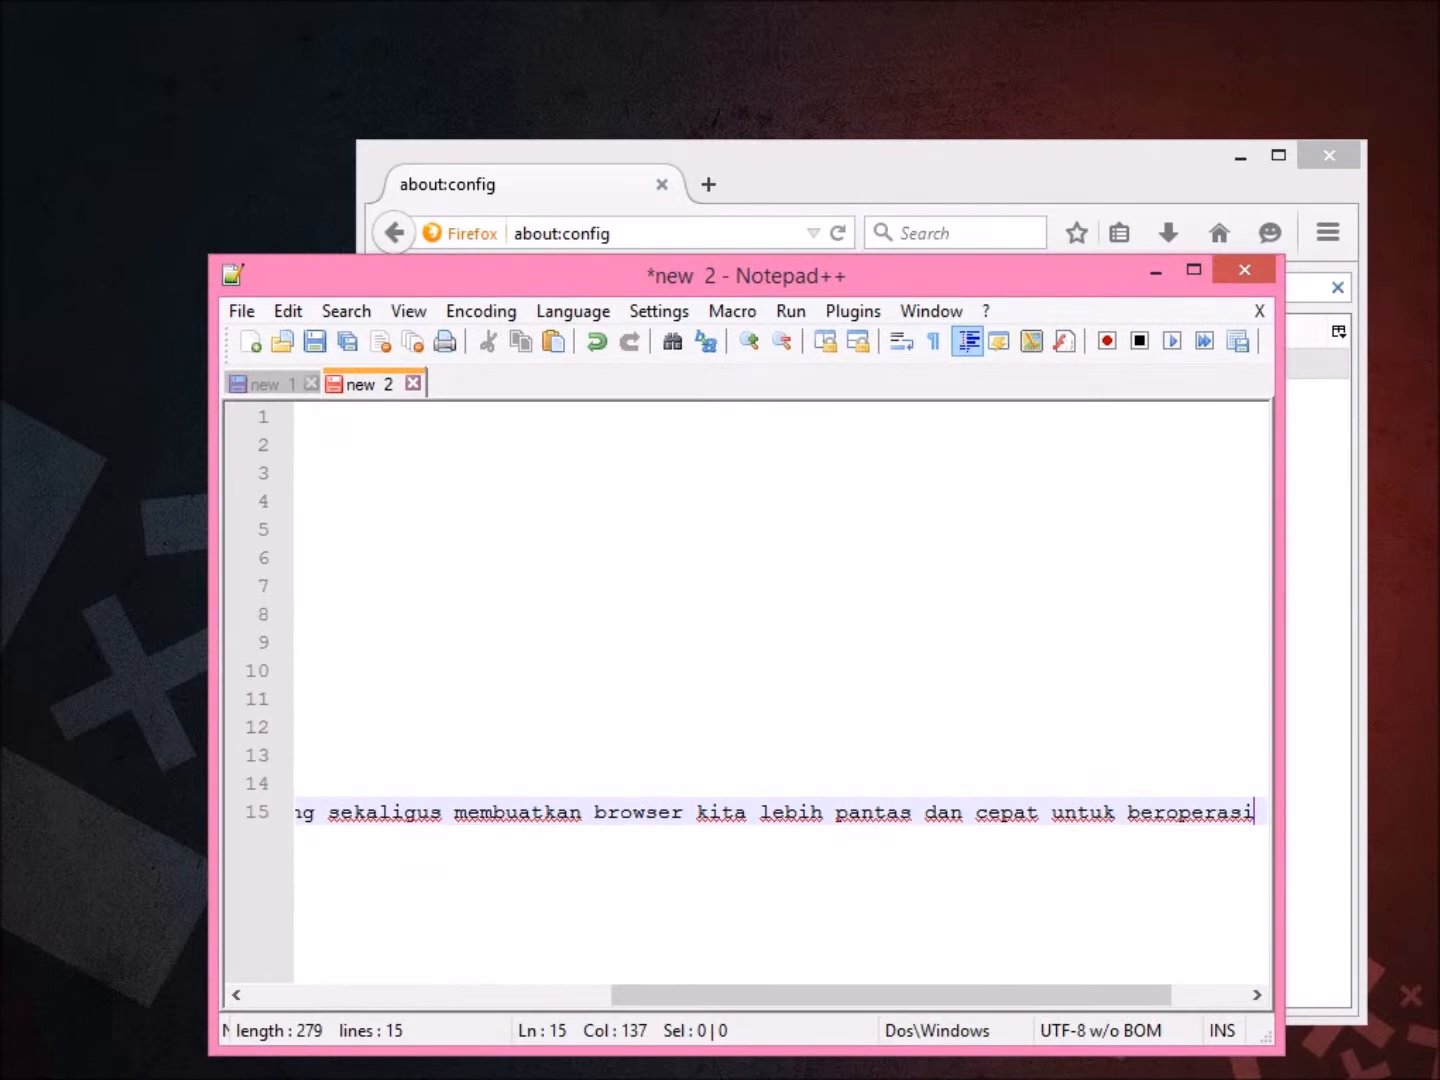
{"action": "left_click_drag", "start_coordinate": [891, 994], "coordinate": [966, 995]}
{"action": "scroll", "coordinate": [779, 812], "scroll_direction": "left", "scroll_amount": 3}
{"action": "scroll", "coordinate": [780, 812], "scroll_direction": "right", "scroll_amount": 3}
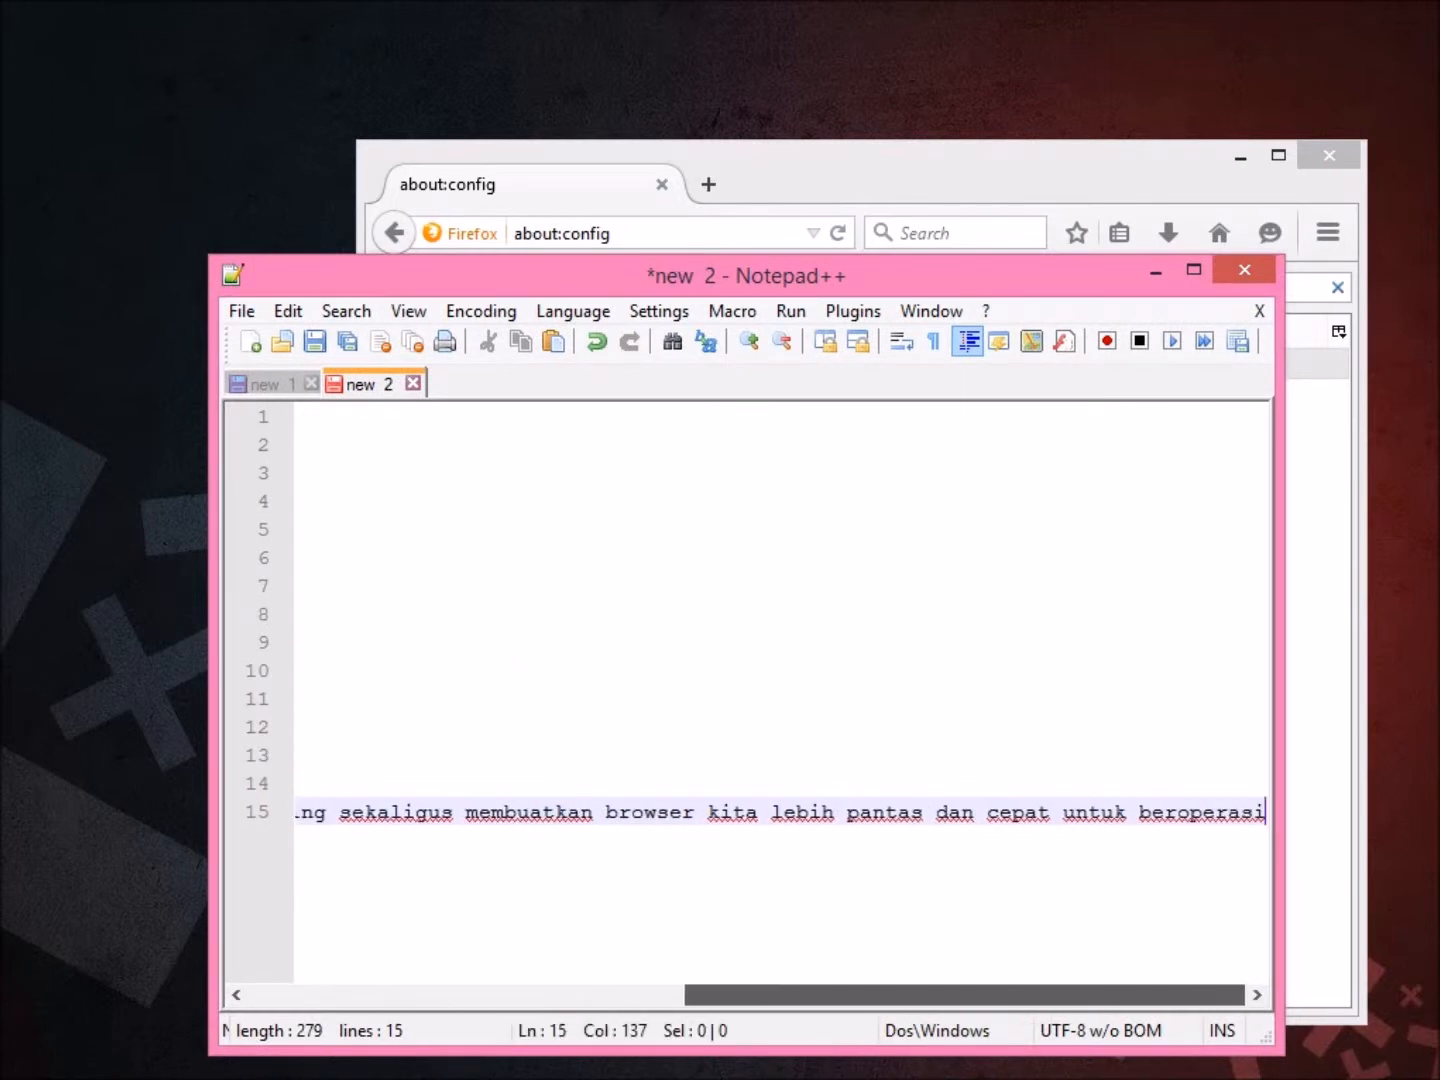
{"action": "key", "text": "Return"}
{"action": "key", "text": "Return"}
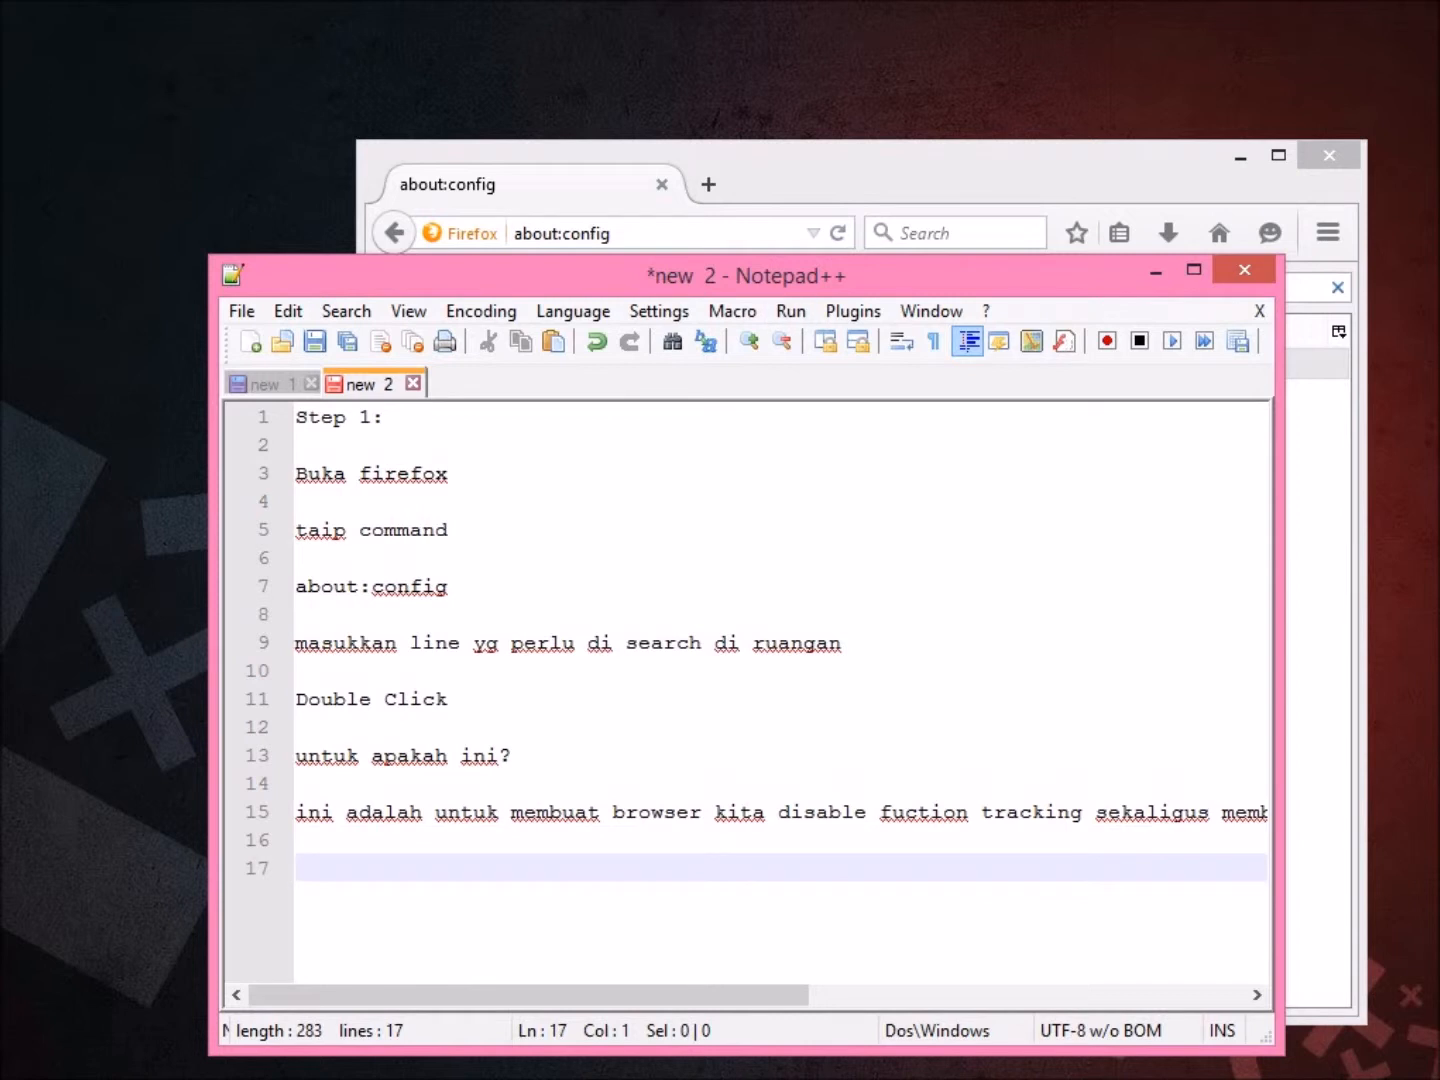
{"action": "left_click_drag", "start_coordinate": [481, 276], "coordinate": [411, 211]}
{"action": "left_click", "coordinate": [202, 318]}
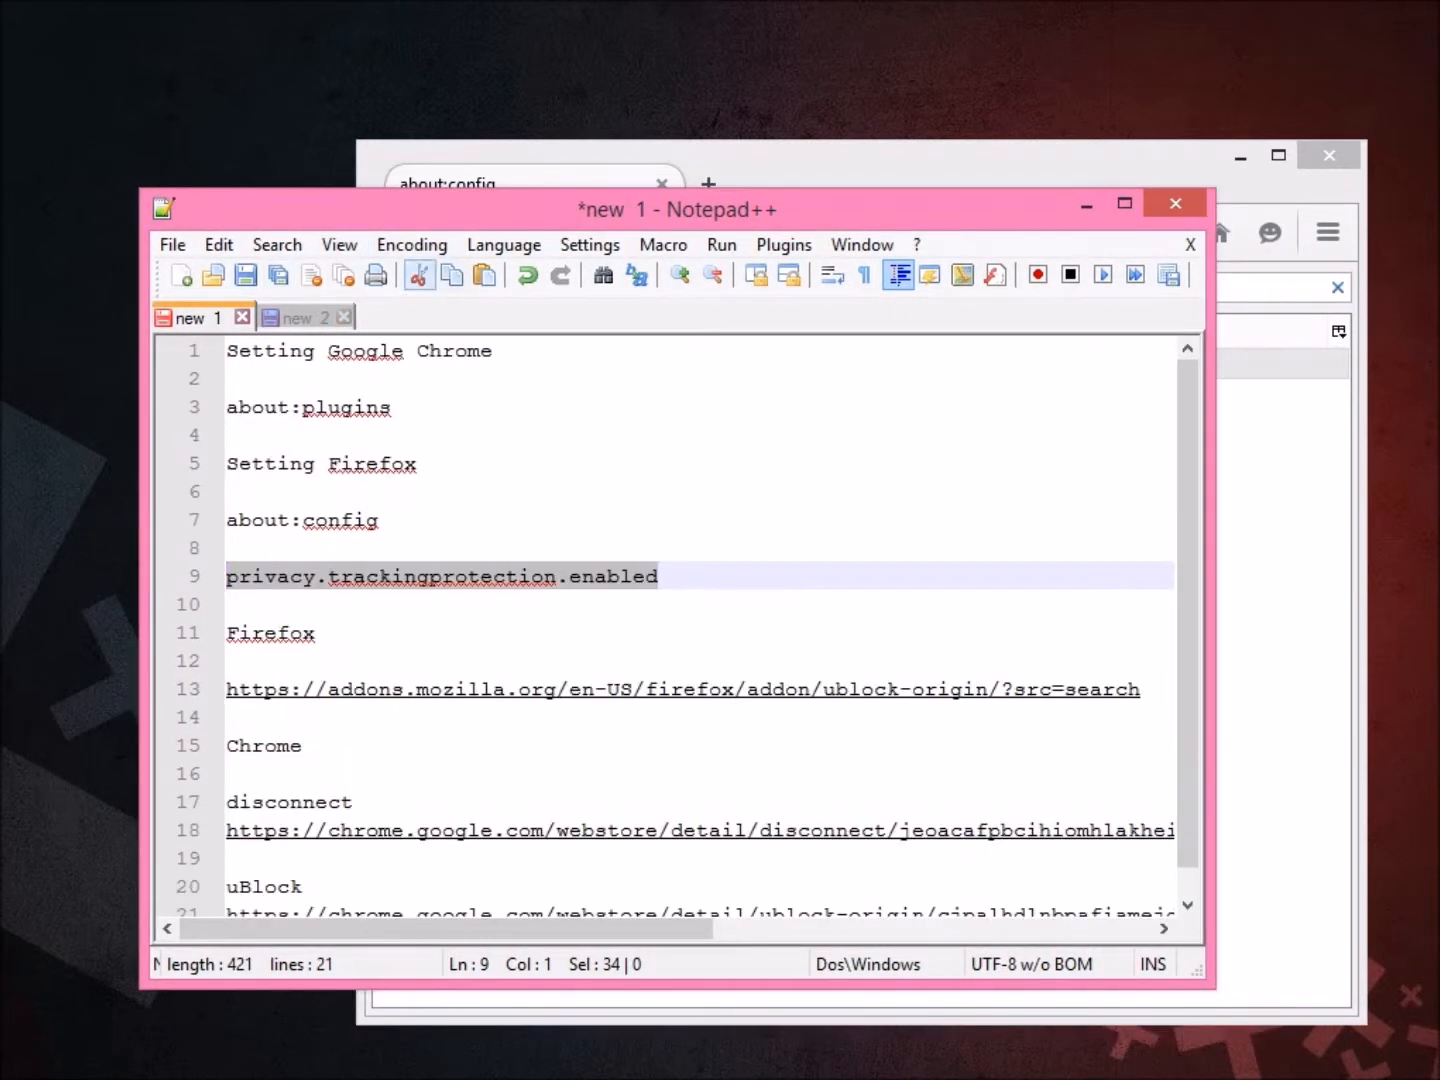
{"action": "left_click", "coordinate": [590, 245]}
{"action": "left_click", "coordinate": [589, 245]}
{"action": "left_click_drag", "start_coordinate": [592, 209], "coordinate": [526, 185]}
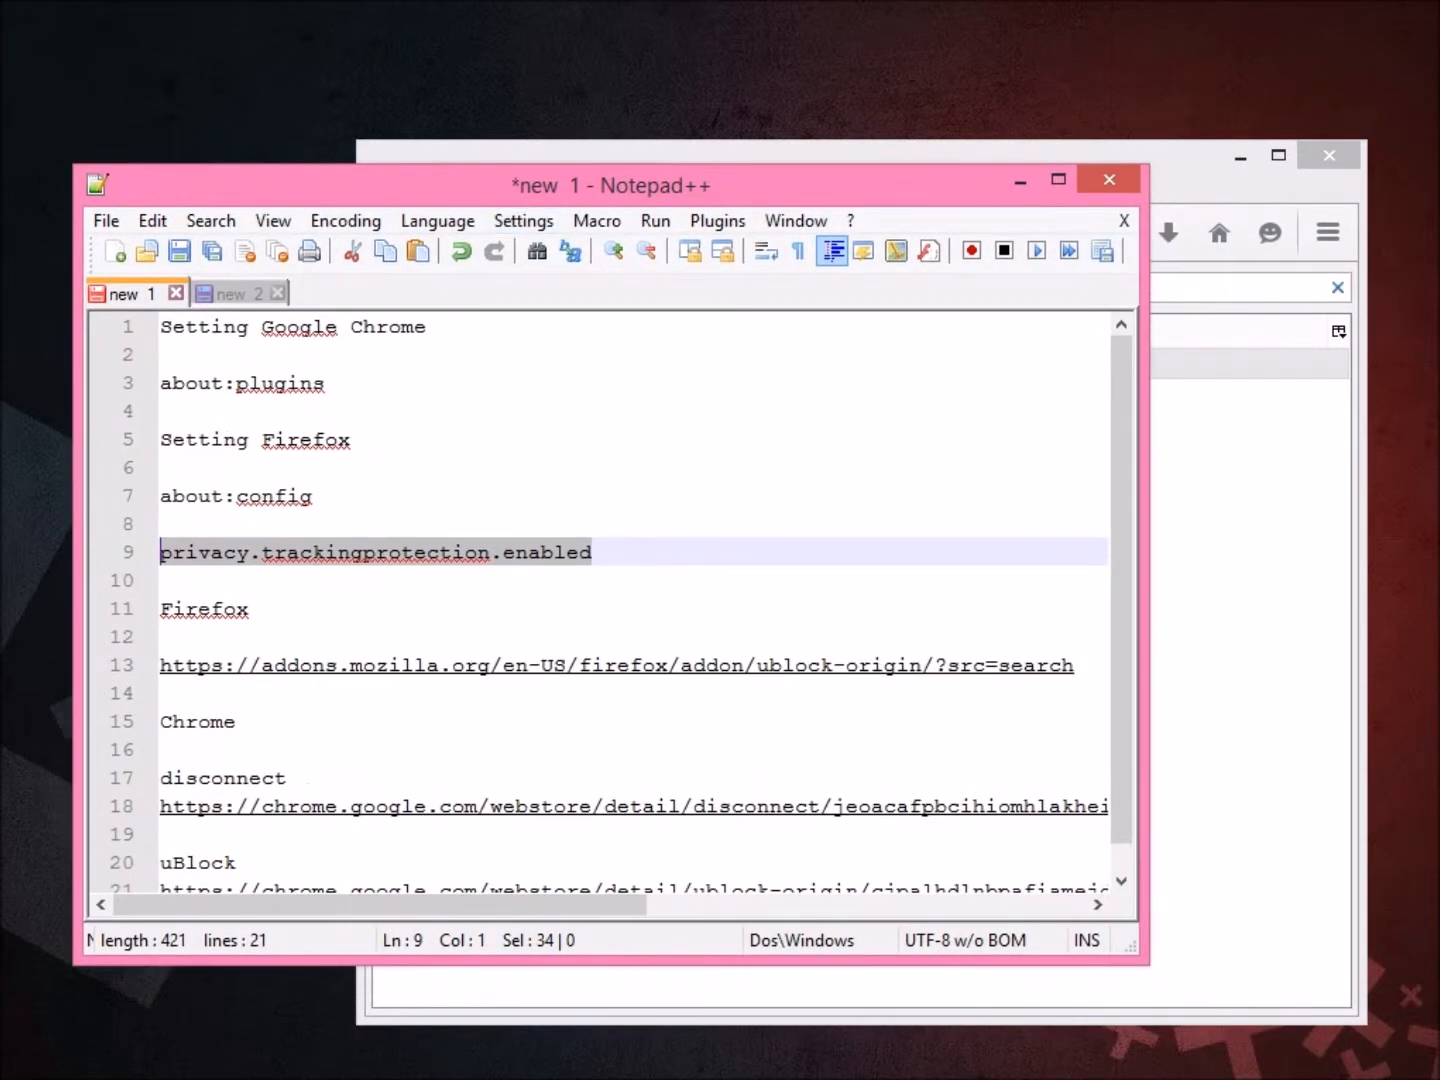
{"action": "left_click", "coordinate": [234, 295]}
Write 'Step 2:' and 'Download extension Ublock' in the notes.
{"action": "type", "text": "S"}
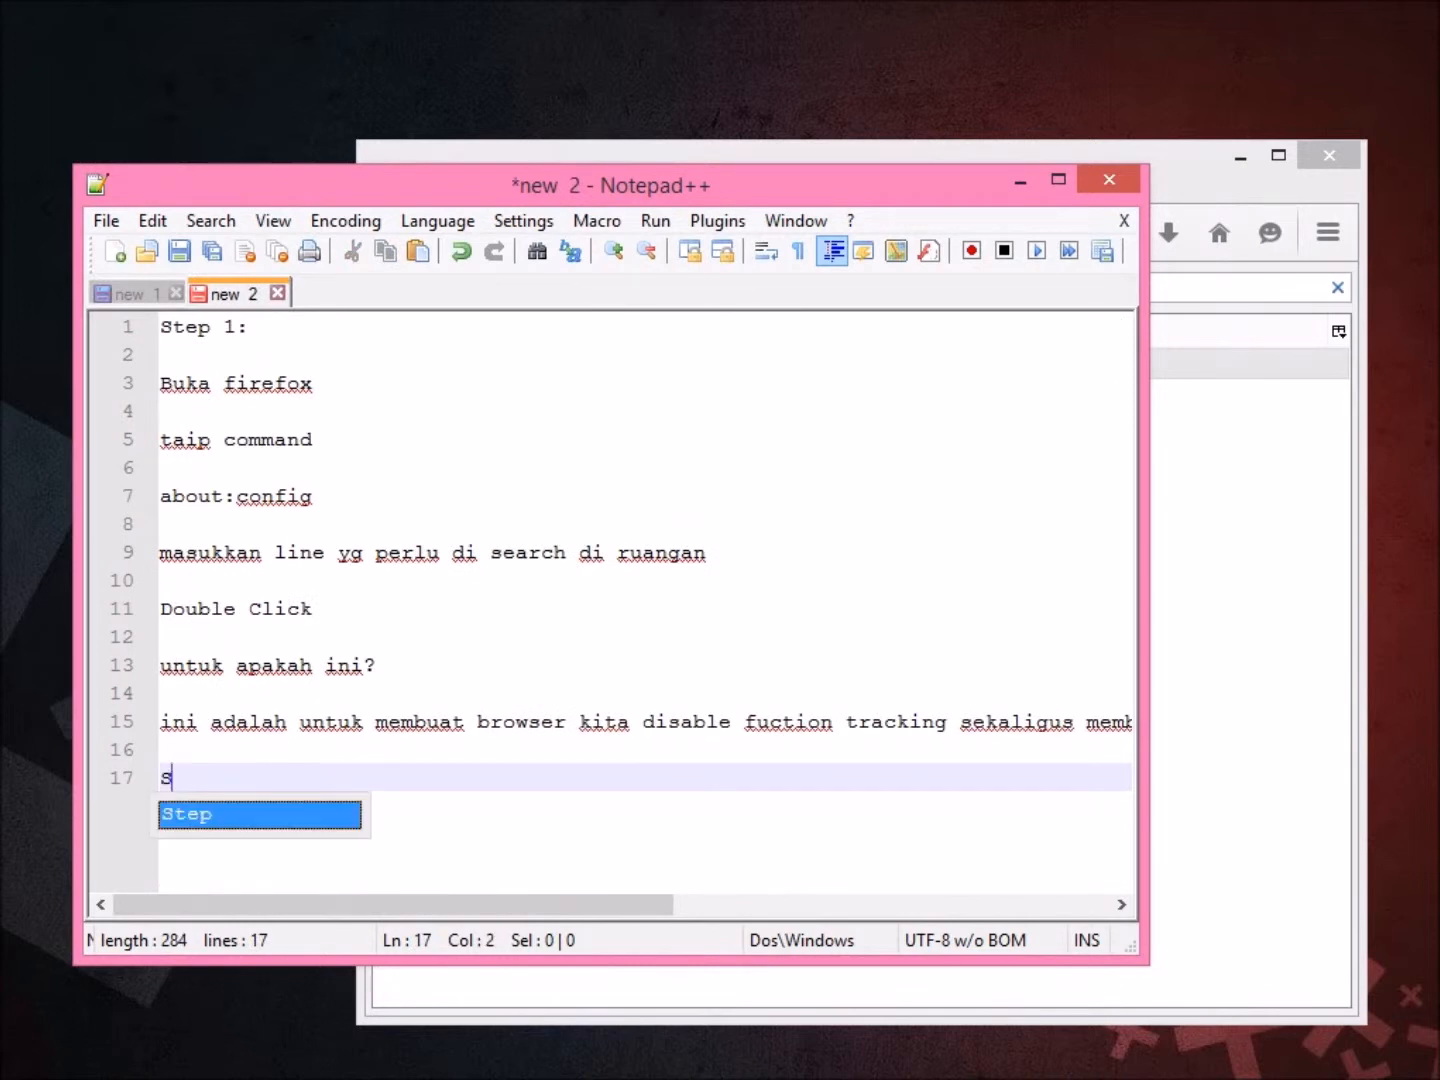
{"action": "type", "text": "tep 2:"}
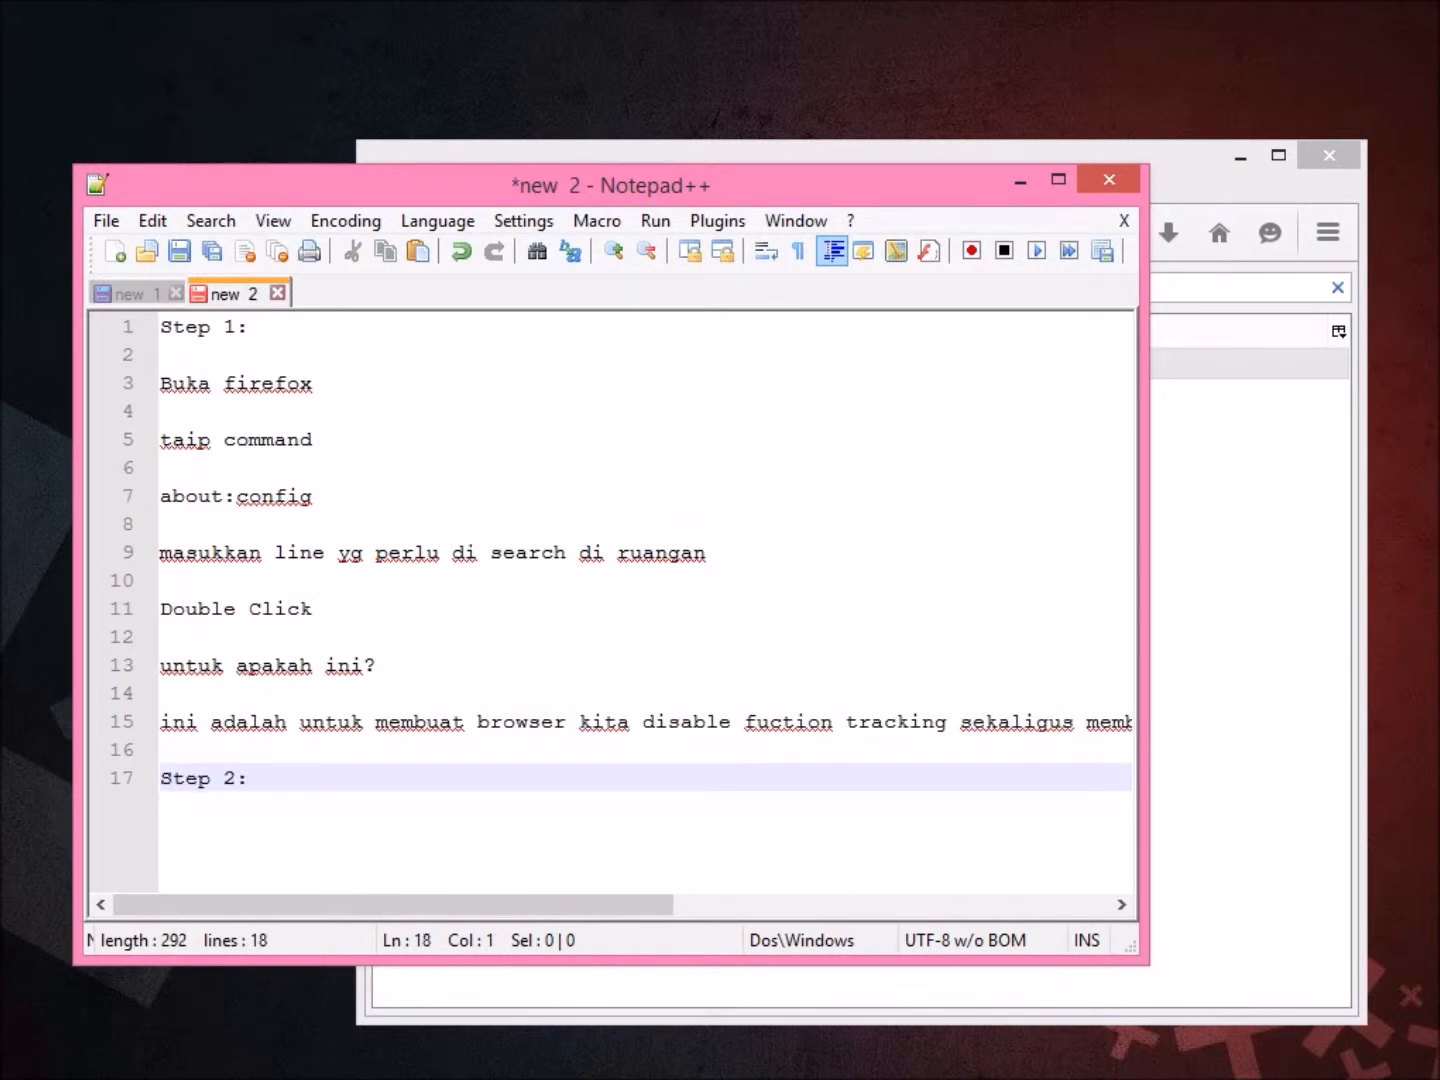
{"action": "key", "text": "Return"}
{"action": "key", "text": "Return"}
{"action": "type", "text": "Downoad"}
{"action": "key", "text": "BackSpace"}
{"action": "key", "text": "BackSpace"}
{"action": "key", "text": "BackSpace"}
{"action": "type", "text": "load extension Ublock"}
{"action": "key", "text": "Return"}
{"action": "key", "text": "Return"}
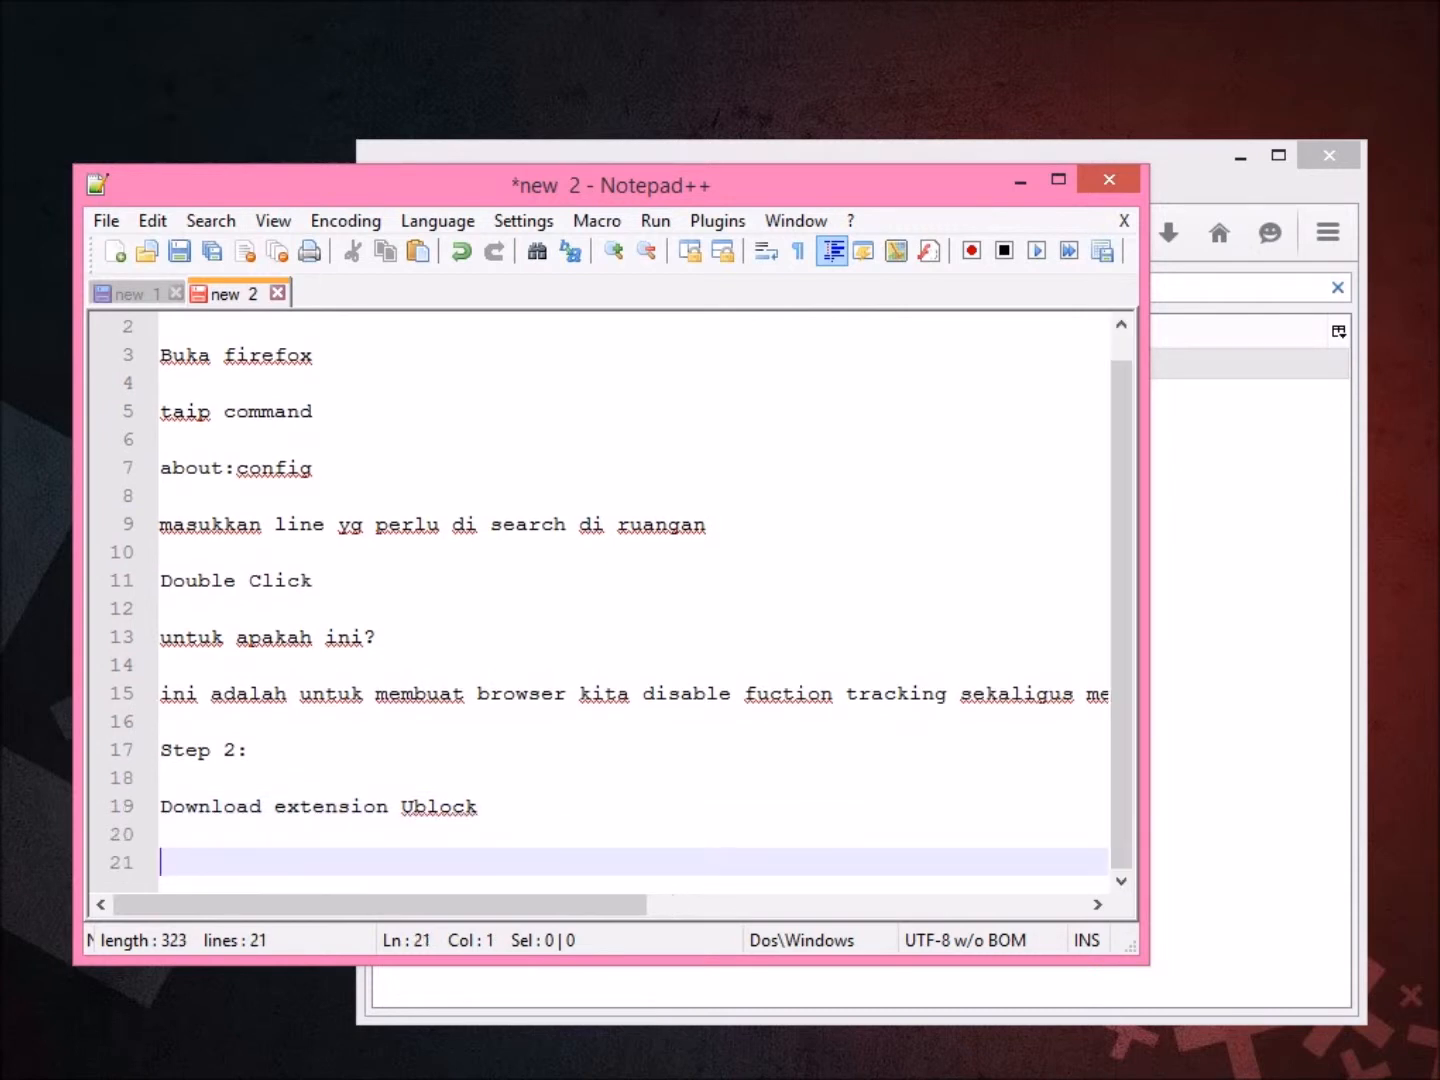
Note that the default browser is set to google chrome, then select the uBlock Origin URL in new 1.
{"action": "key", "text": "ctrl+Tab"}
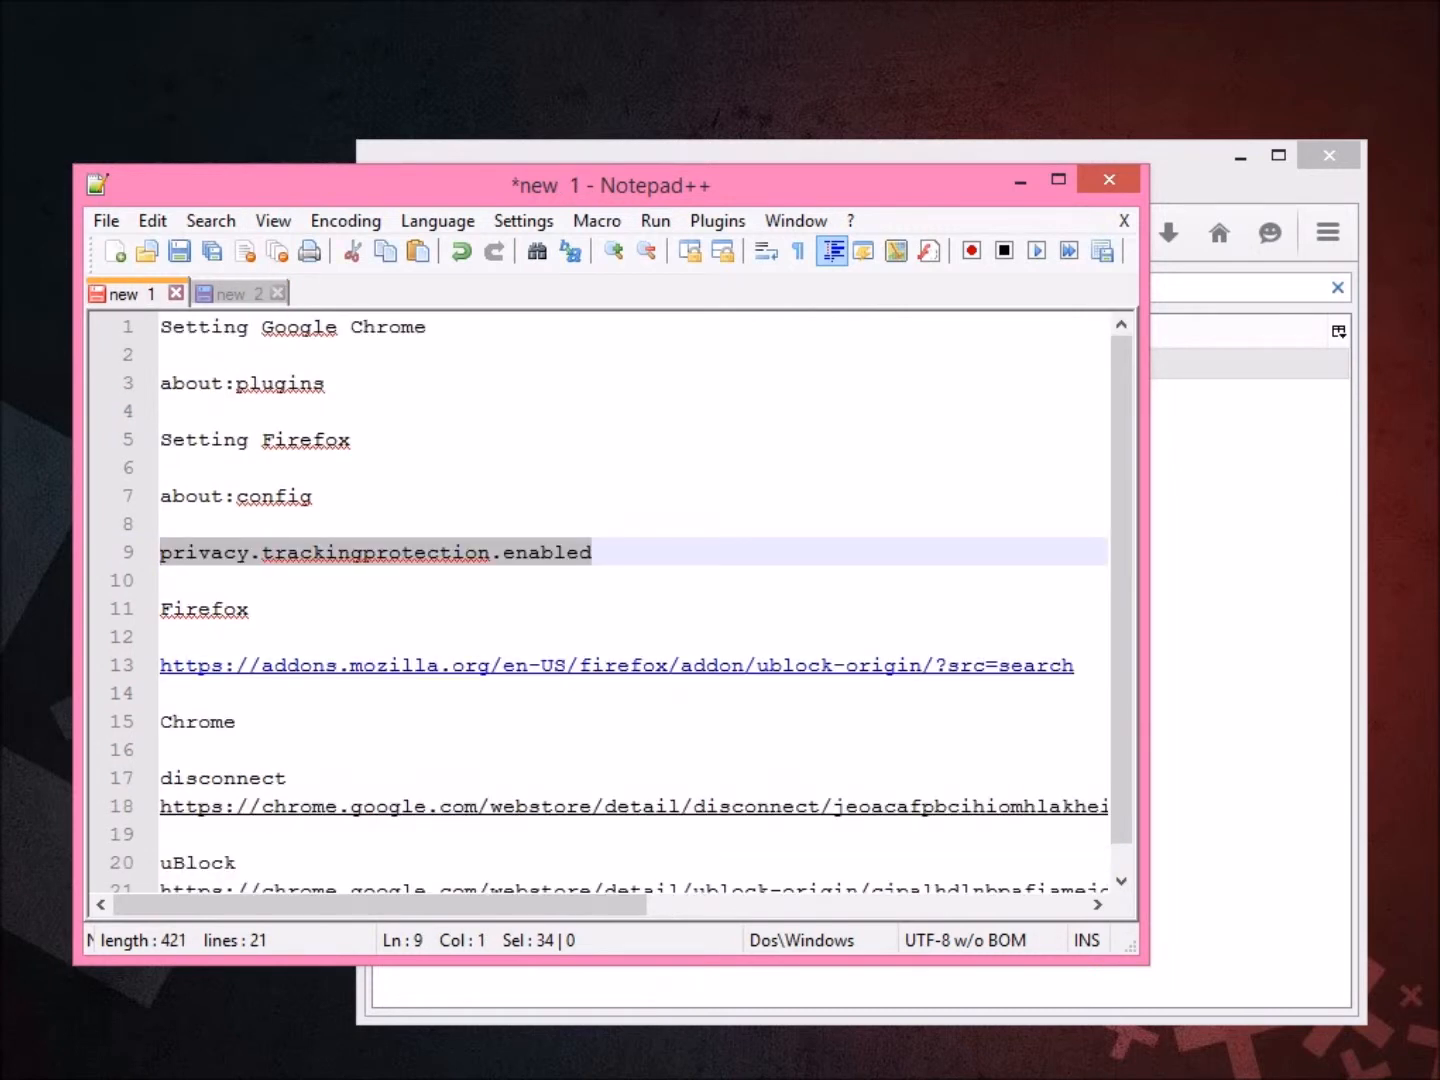
{"action": "left_click", "coordinate": [692, 665]}
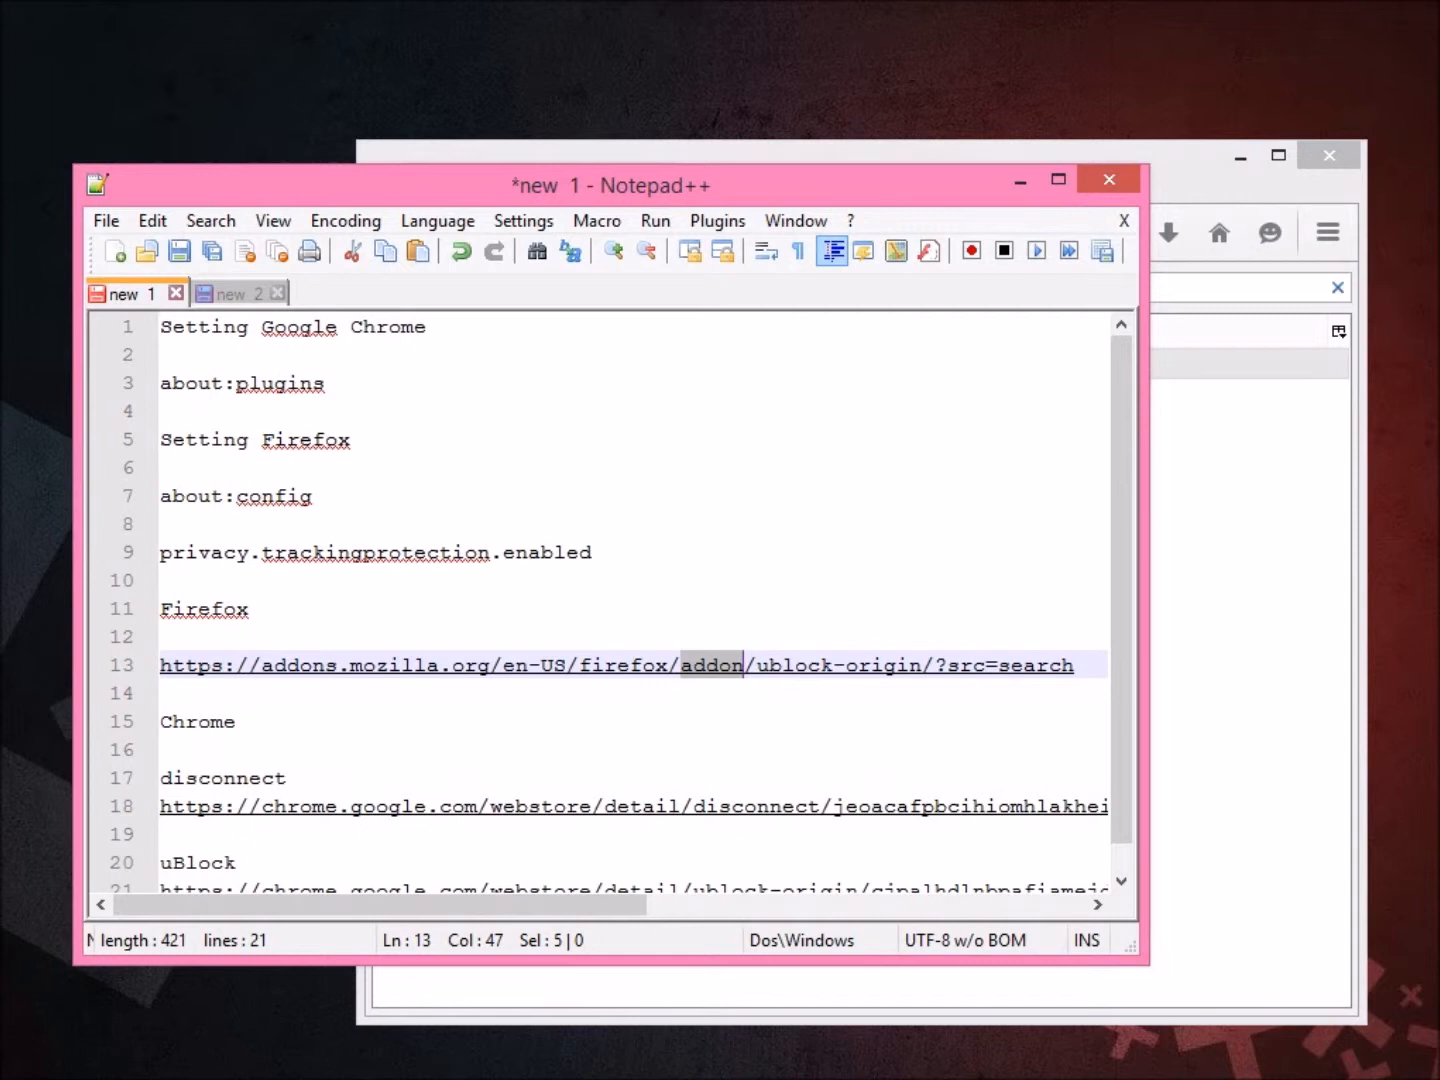
{"action": "key", "text": "ctrl+Tab"}
{"action": "type", "text": "Ma"}
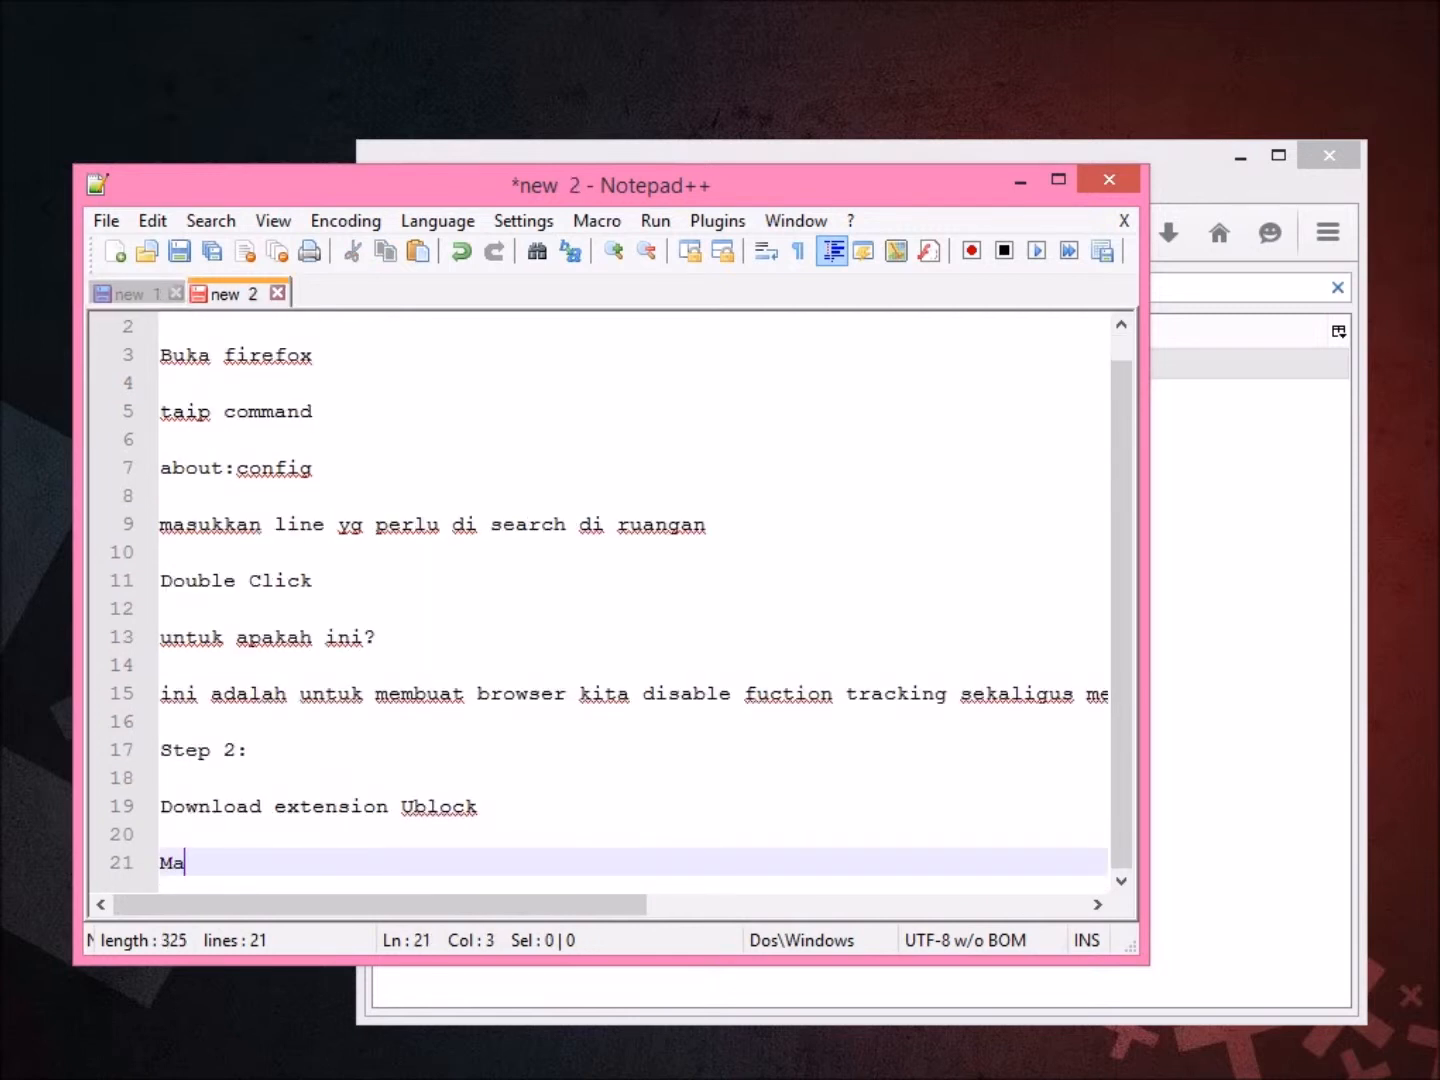
{"action": "type", "text": "af def ault"}
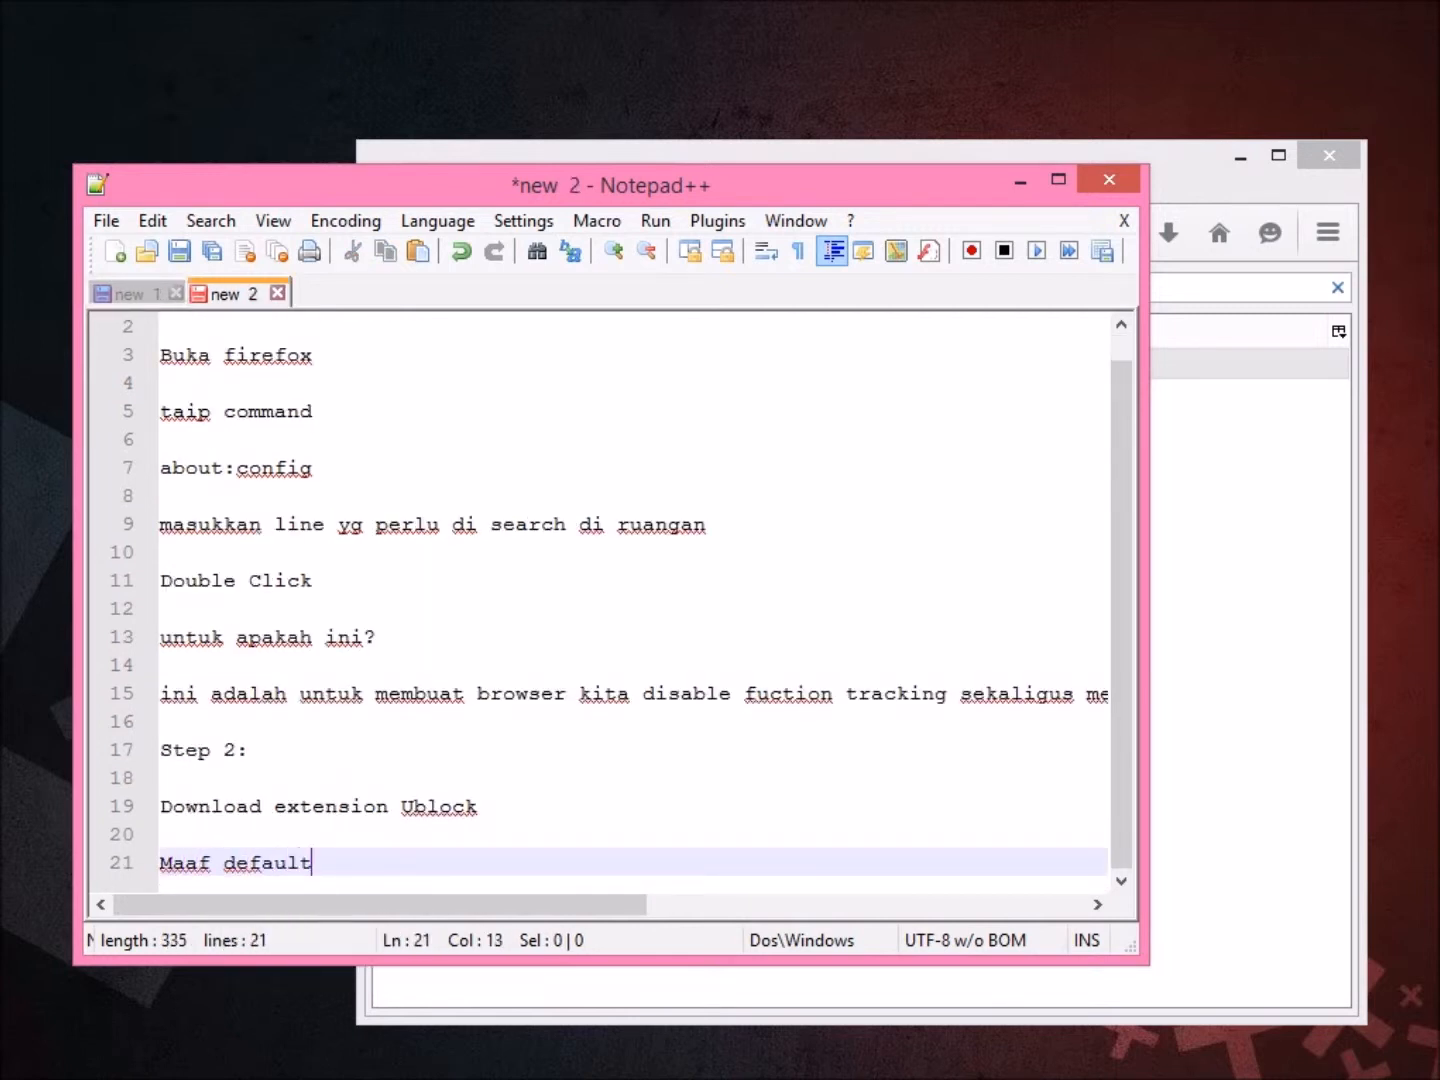
{"action": "type", "text": " browser sudah"}
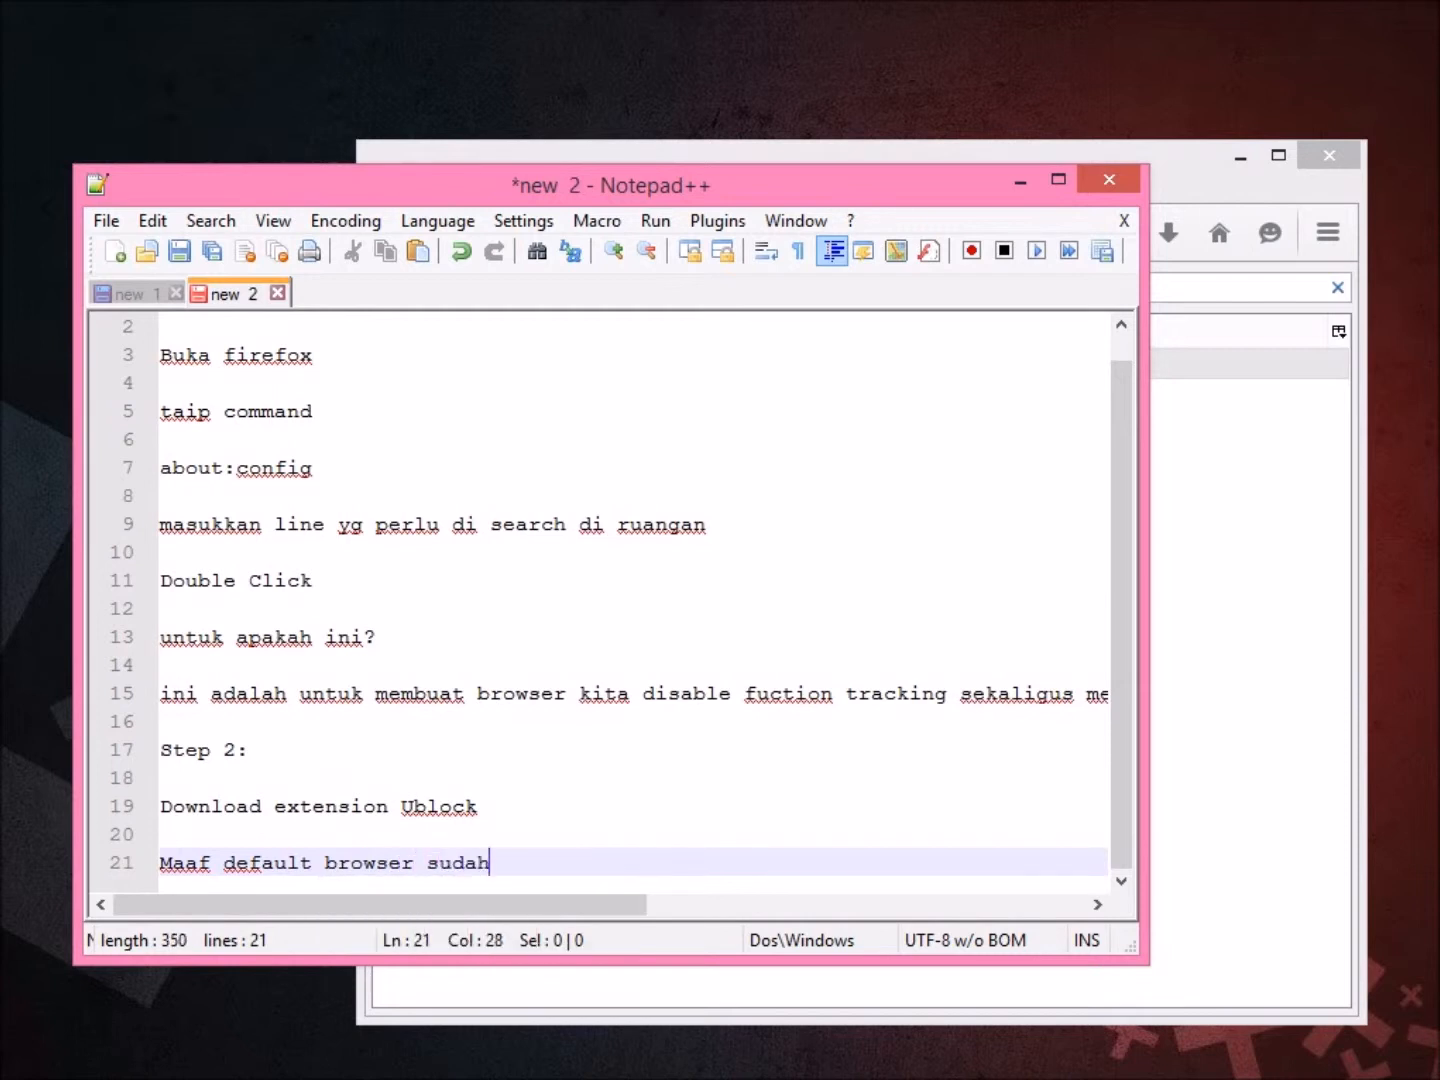
{"action": "type", "text": " di set kepada g"}
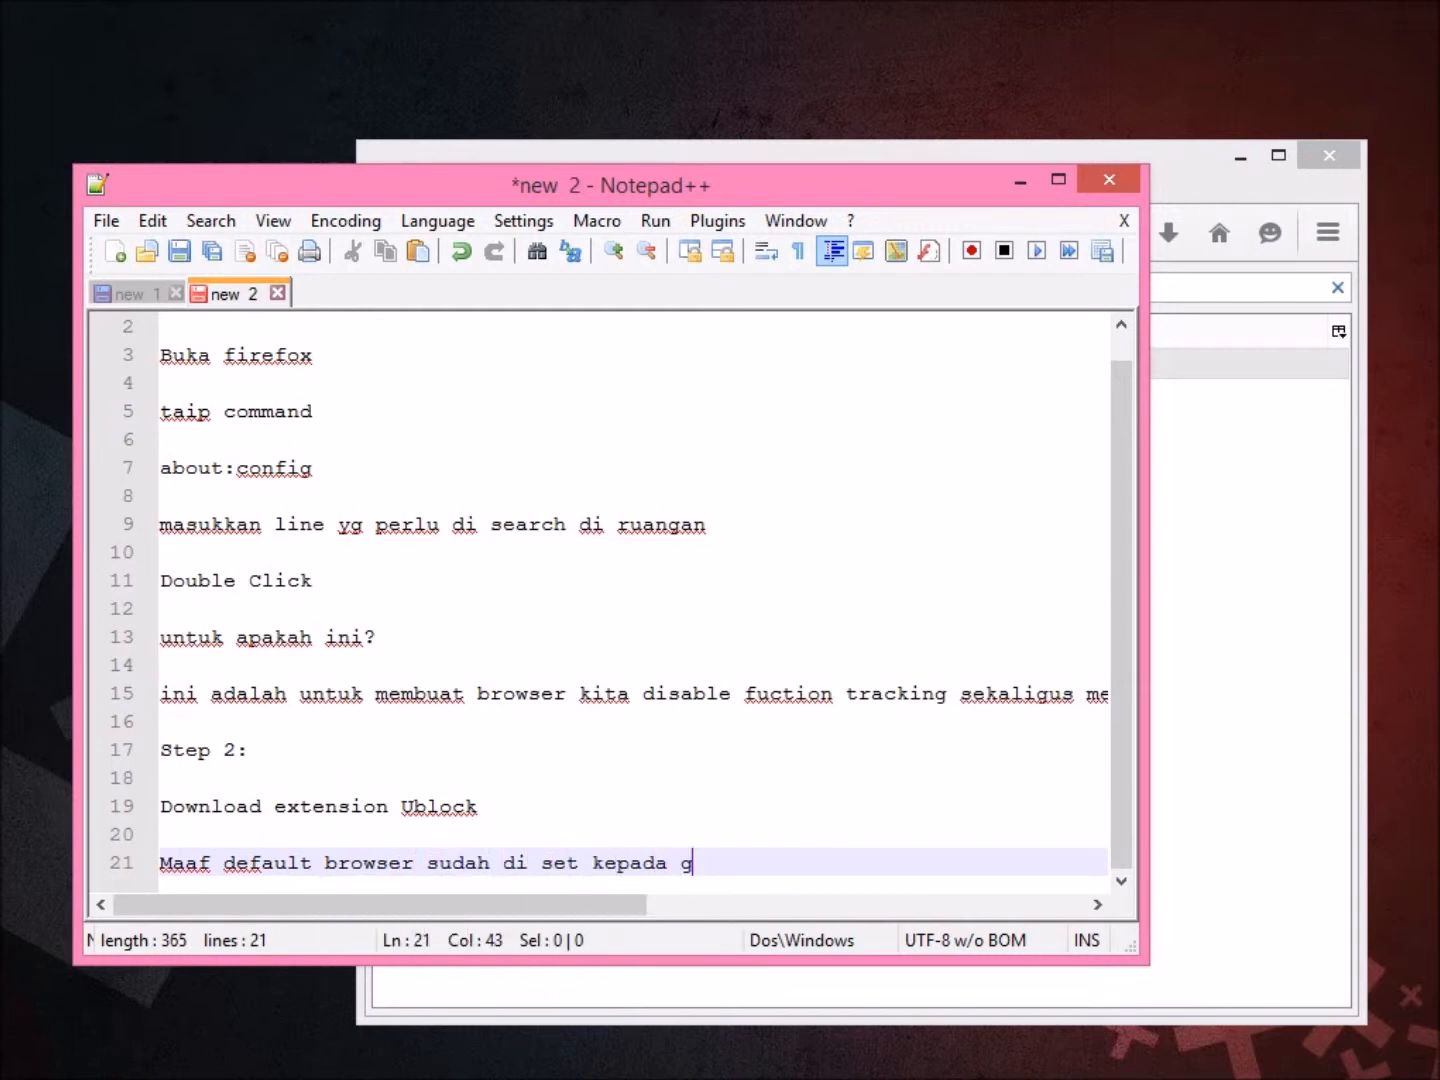
{"action": "type", "text": "oogle chrome"}
{"action": "key", "text": "Return"}
{"action": "key", "text": "Return"}
{"action": "key", "text": "ctrl+Tab"}
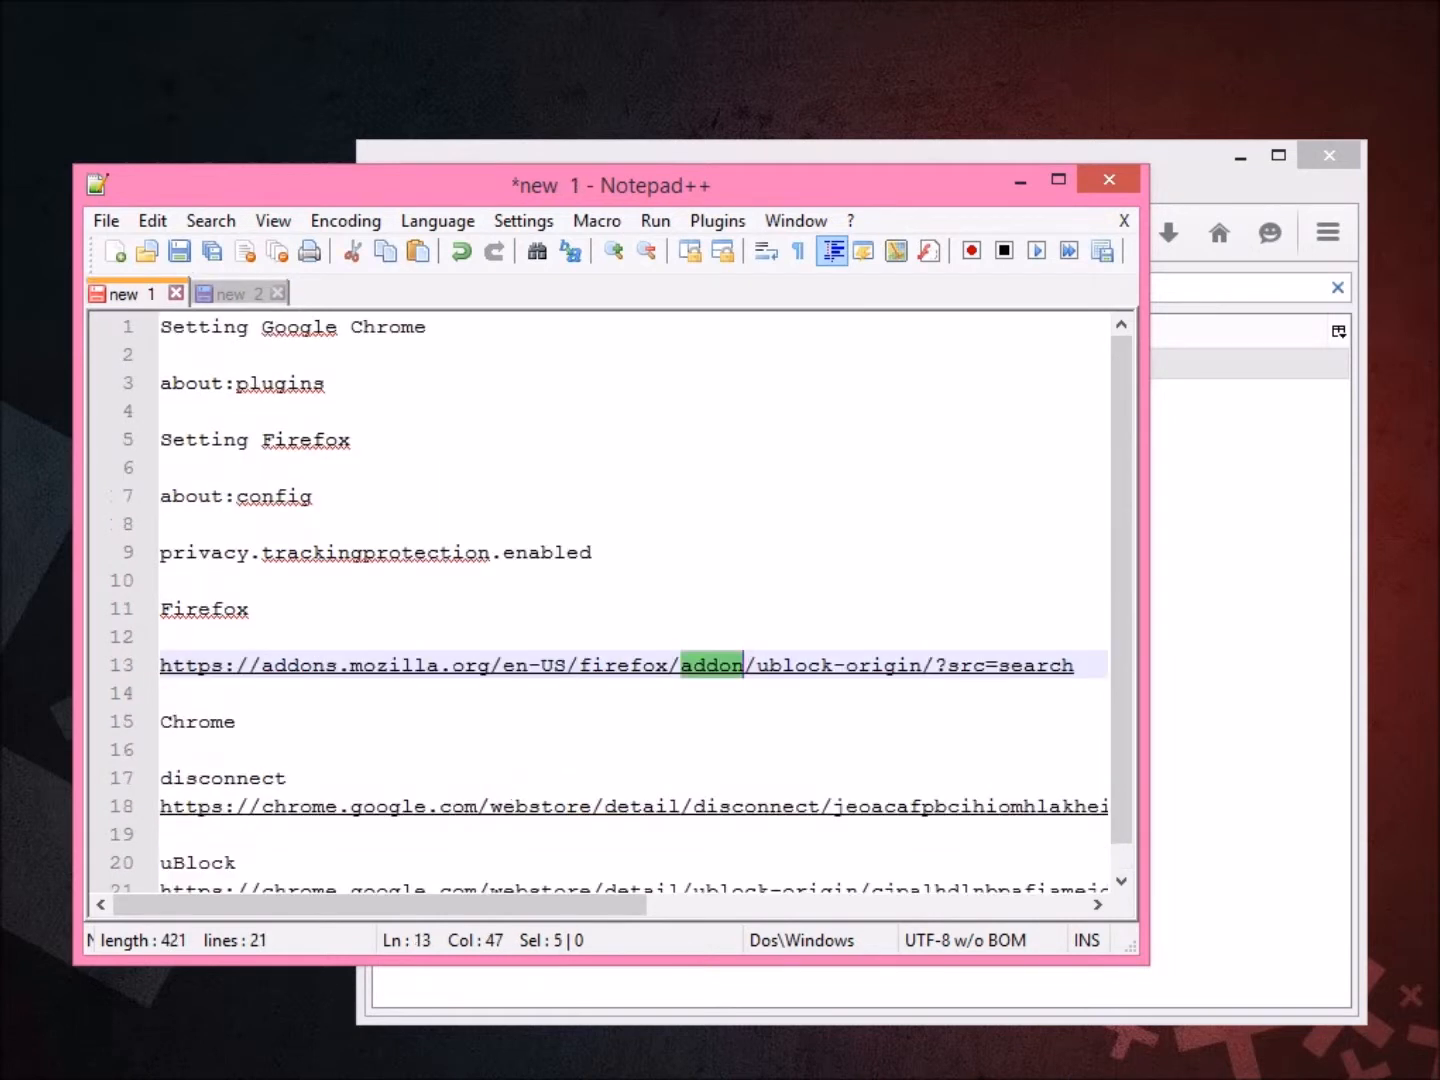
{"action": "left_click_drag", "start_coordinate": [1075, 665], "coordinate": [160, 665]}
{"action": "key", "text": "ctrl+c"}
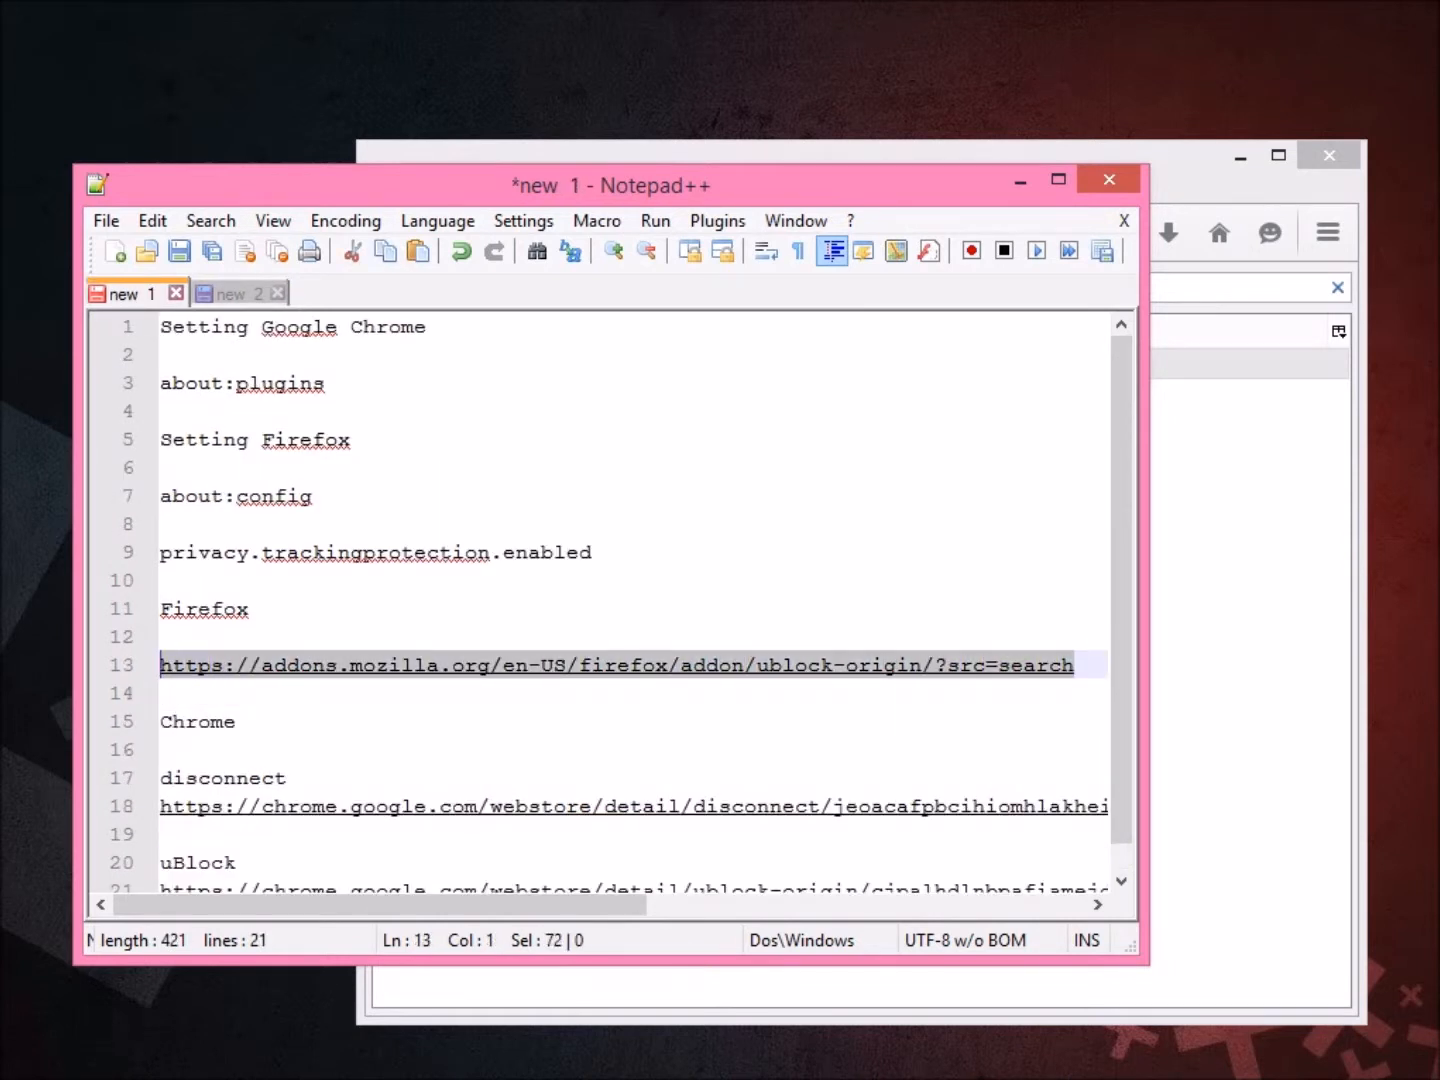
Paste the uBlock Origin add-on URL onto line 23 of the new 2 notes.
{"action": "key", "text": "alt+Tab"}
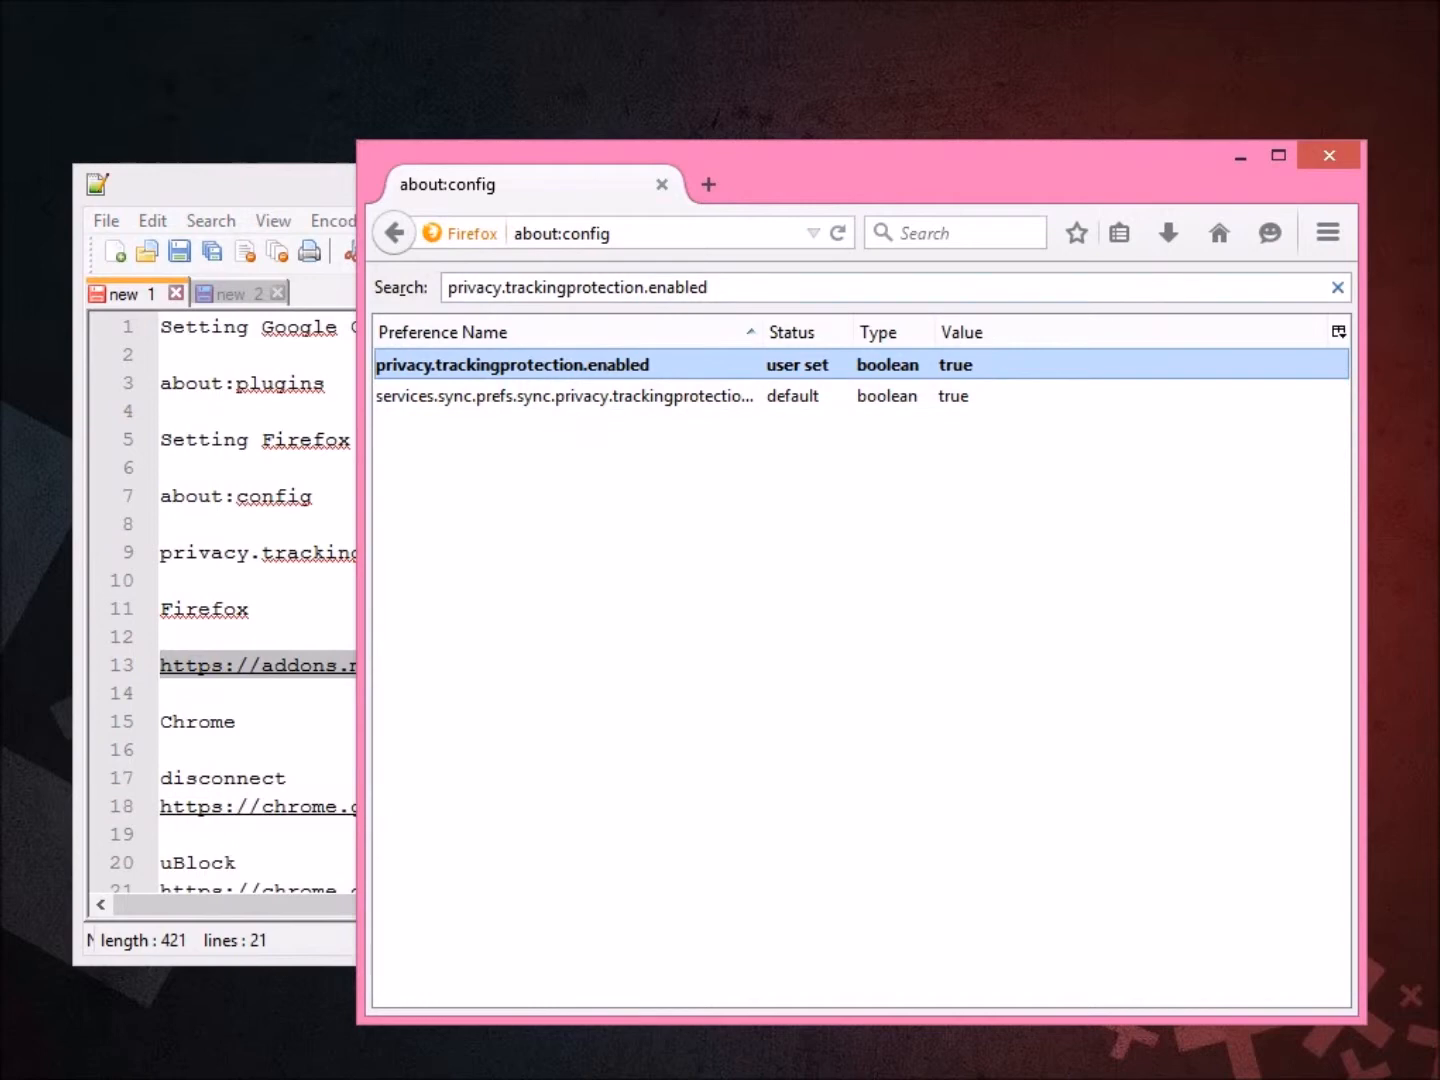
{"action": "key", "text": "alt+Tab"}
{"action": "key", "text": "ctrl+Tab"}
{"action": "key", "text": "ctrl+v"}
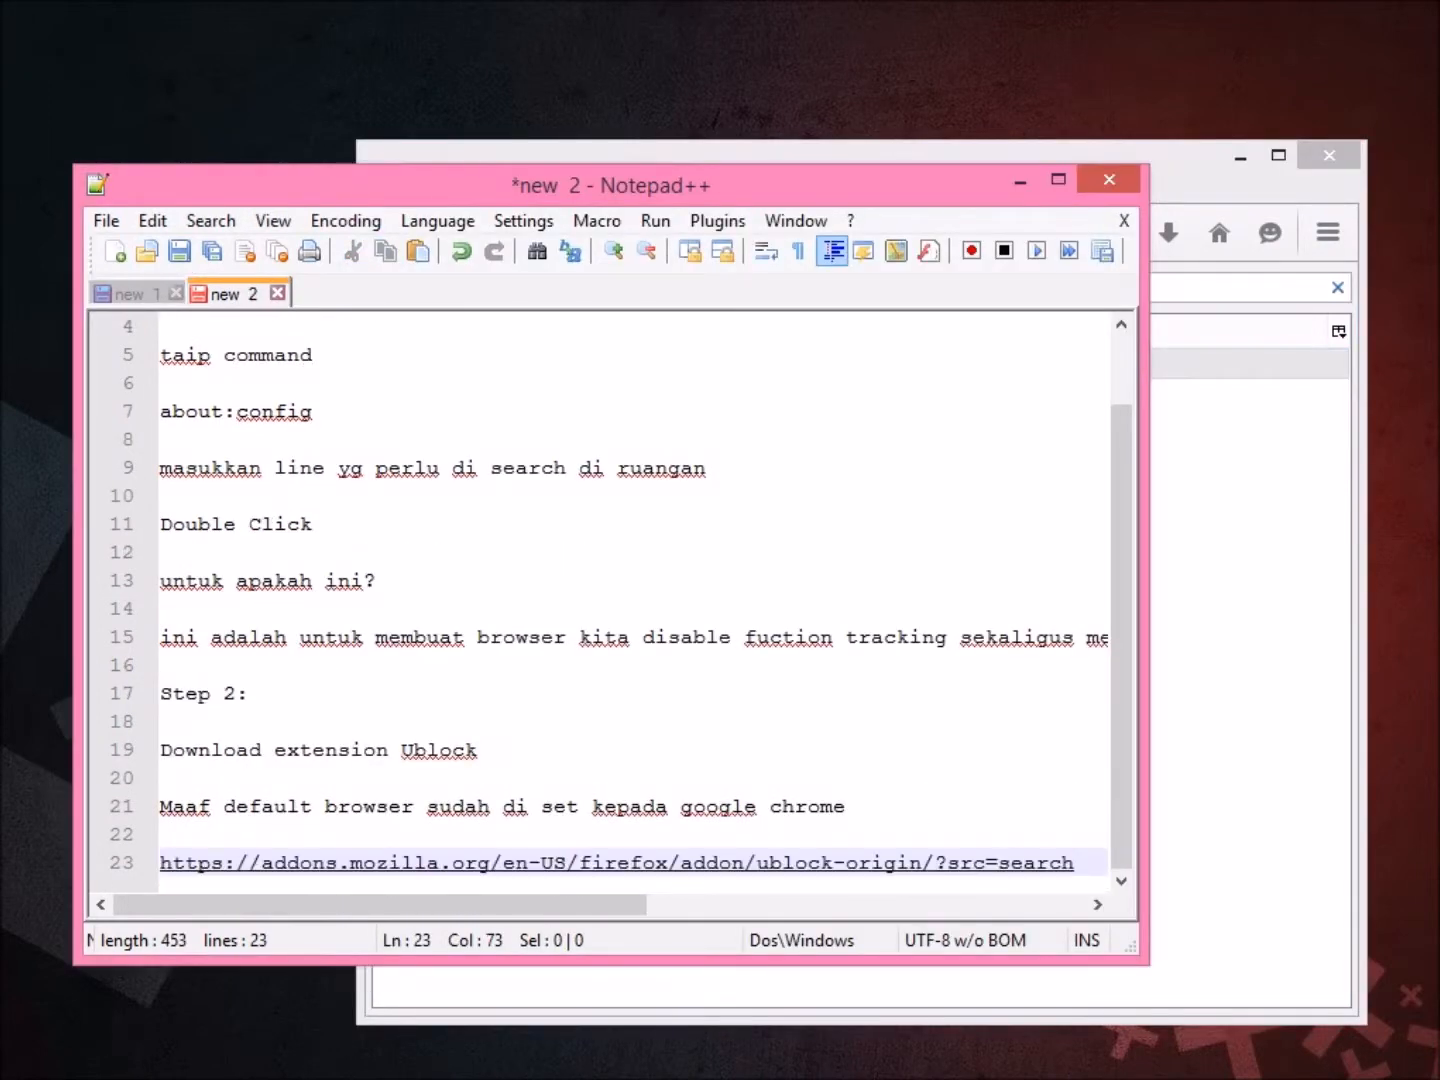
{"action": "key", "text": "Return"}
{"action": "key", "text": "Return"}
Open the uBlock Origin add-on page in Firefox, install it, and dismiss the Sync notice.
{"action": "key", "text": "alt+Tab"}
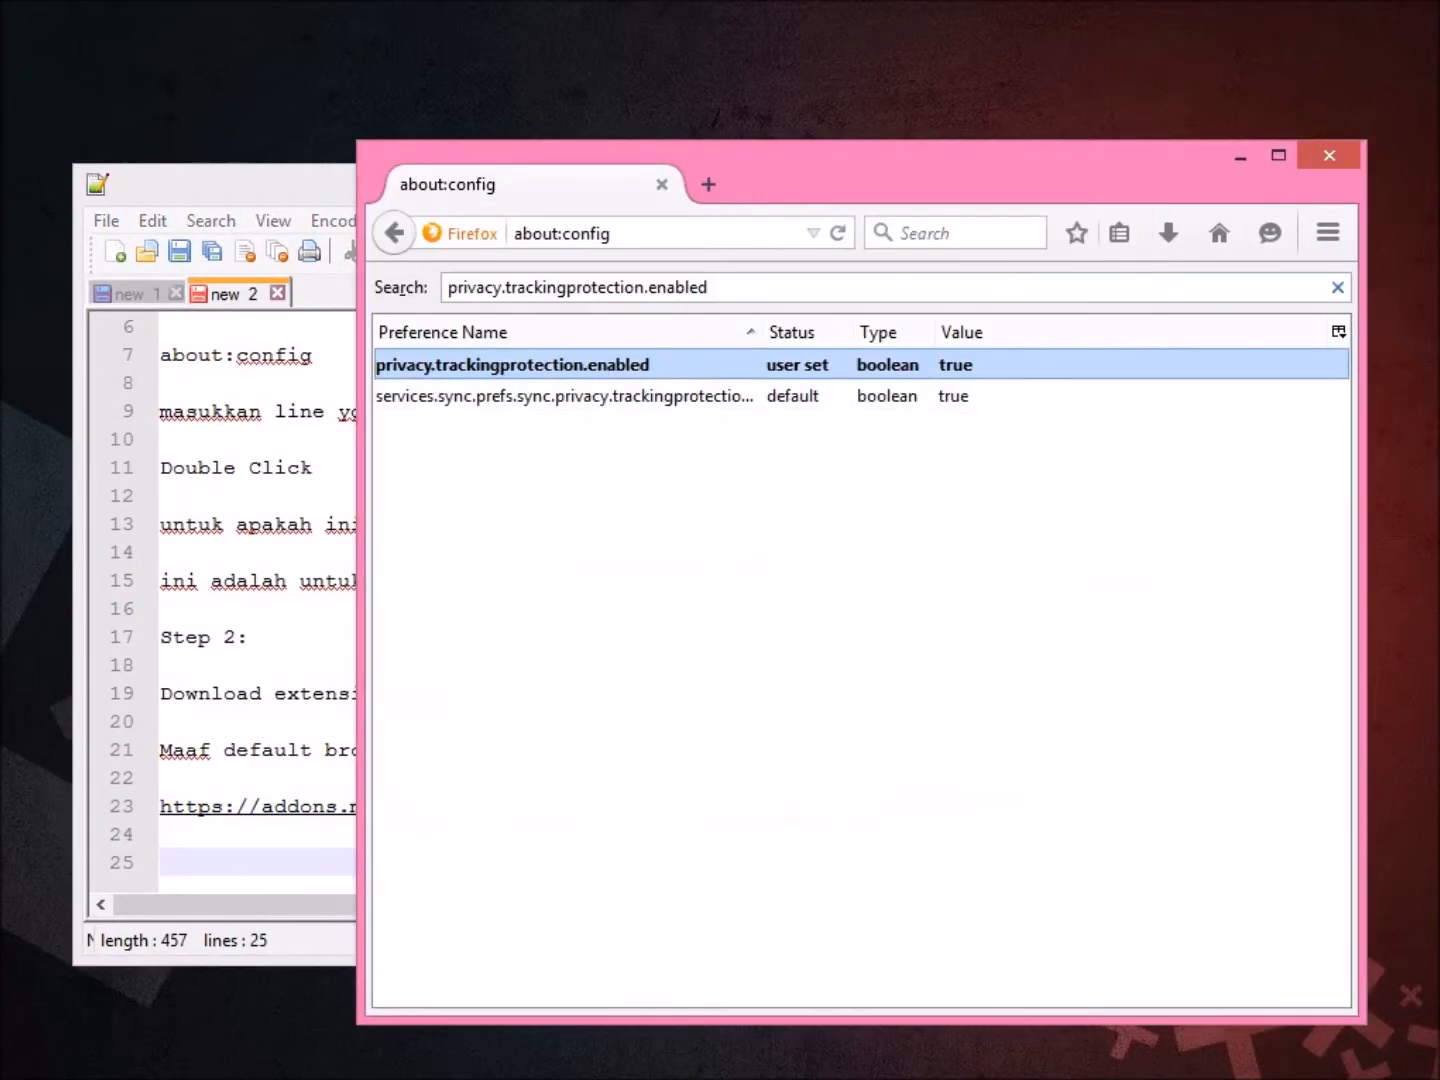
{"action": "key", "text": "ctrl+l"}
{"action": "key", "text": "ctrl+v"}
{"action": "key", "text": "Return"}
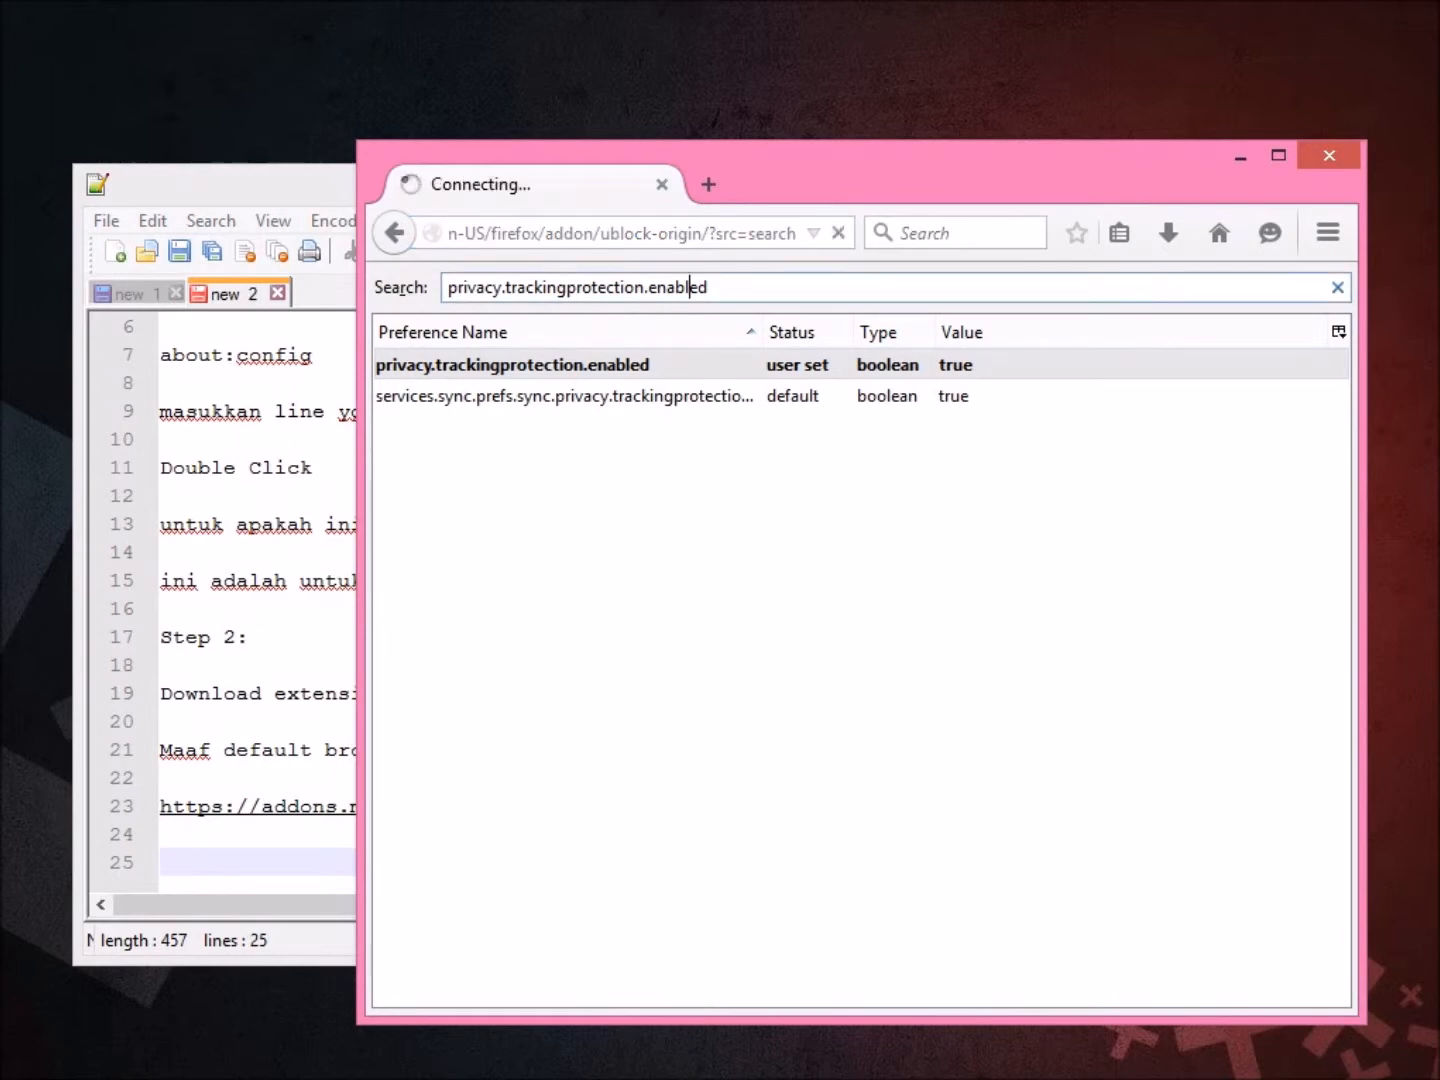
{"action": "scroll", "coordinate": [836, 616], "scroll_direction": "down", "scroll_amount": 4}
{"action": "scroll", "coordinate": [836, 616], "scroll_direction": "up", "scroll_amount": 2}
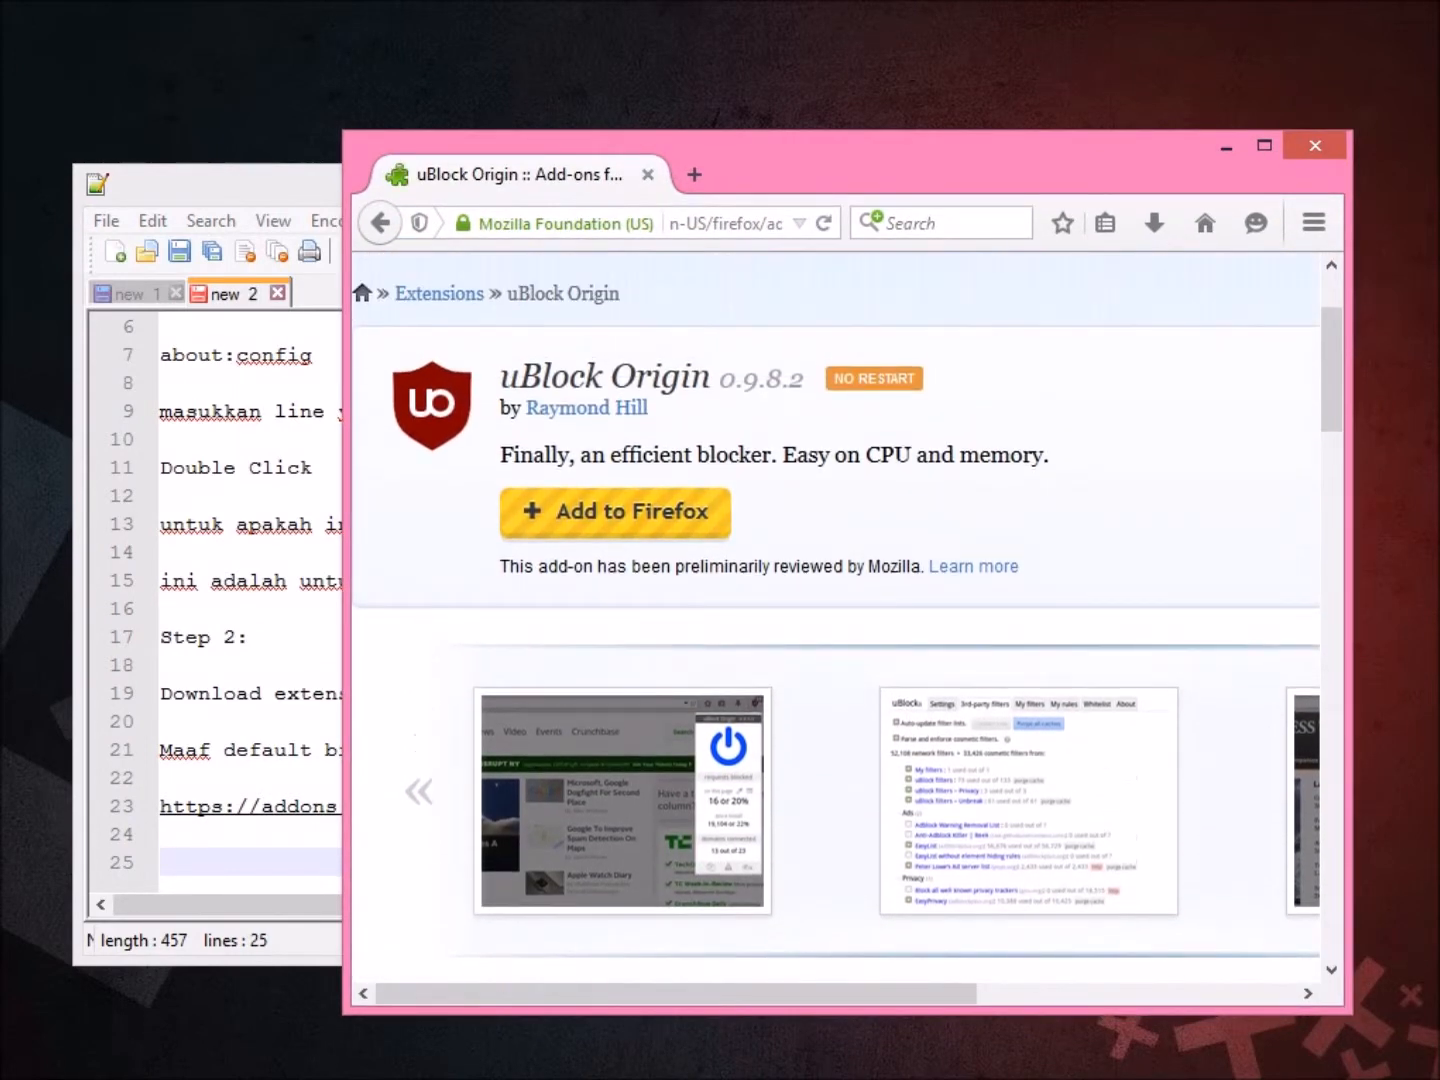
{"action": "left_click", "coordinate": [616, 512]}
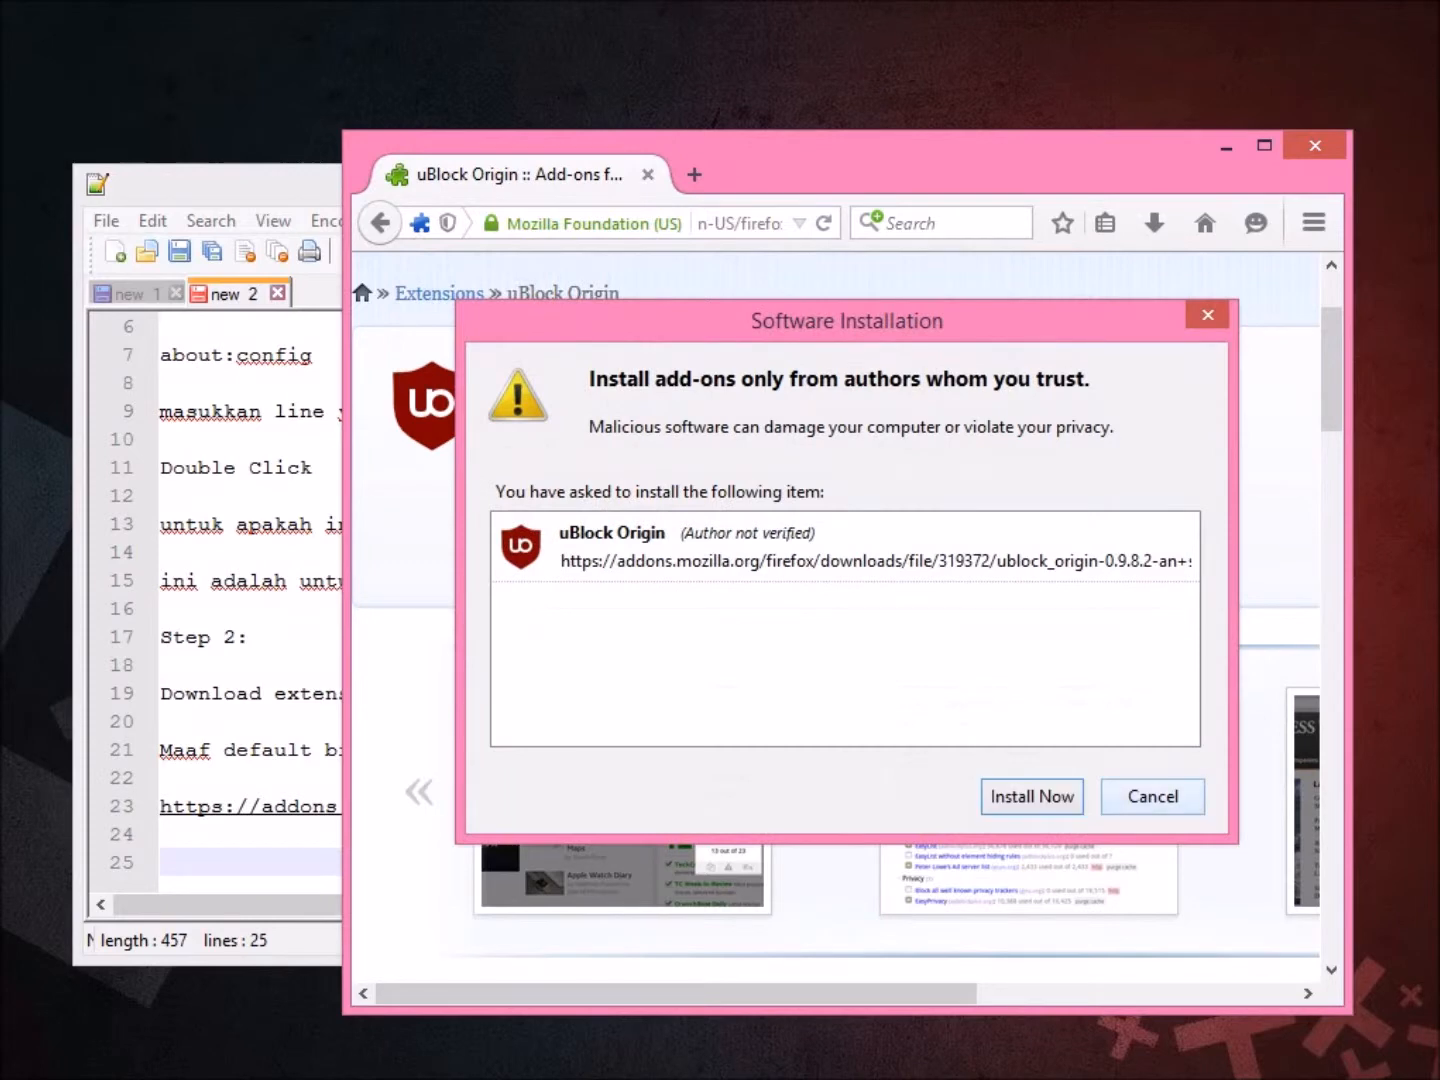
{"action": "key", "text": "Return"}
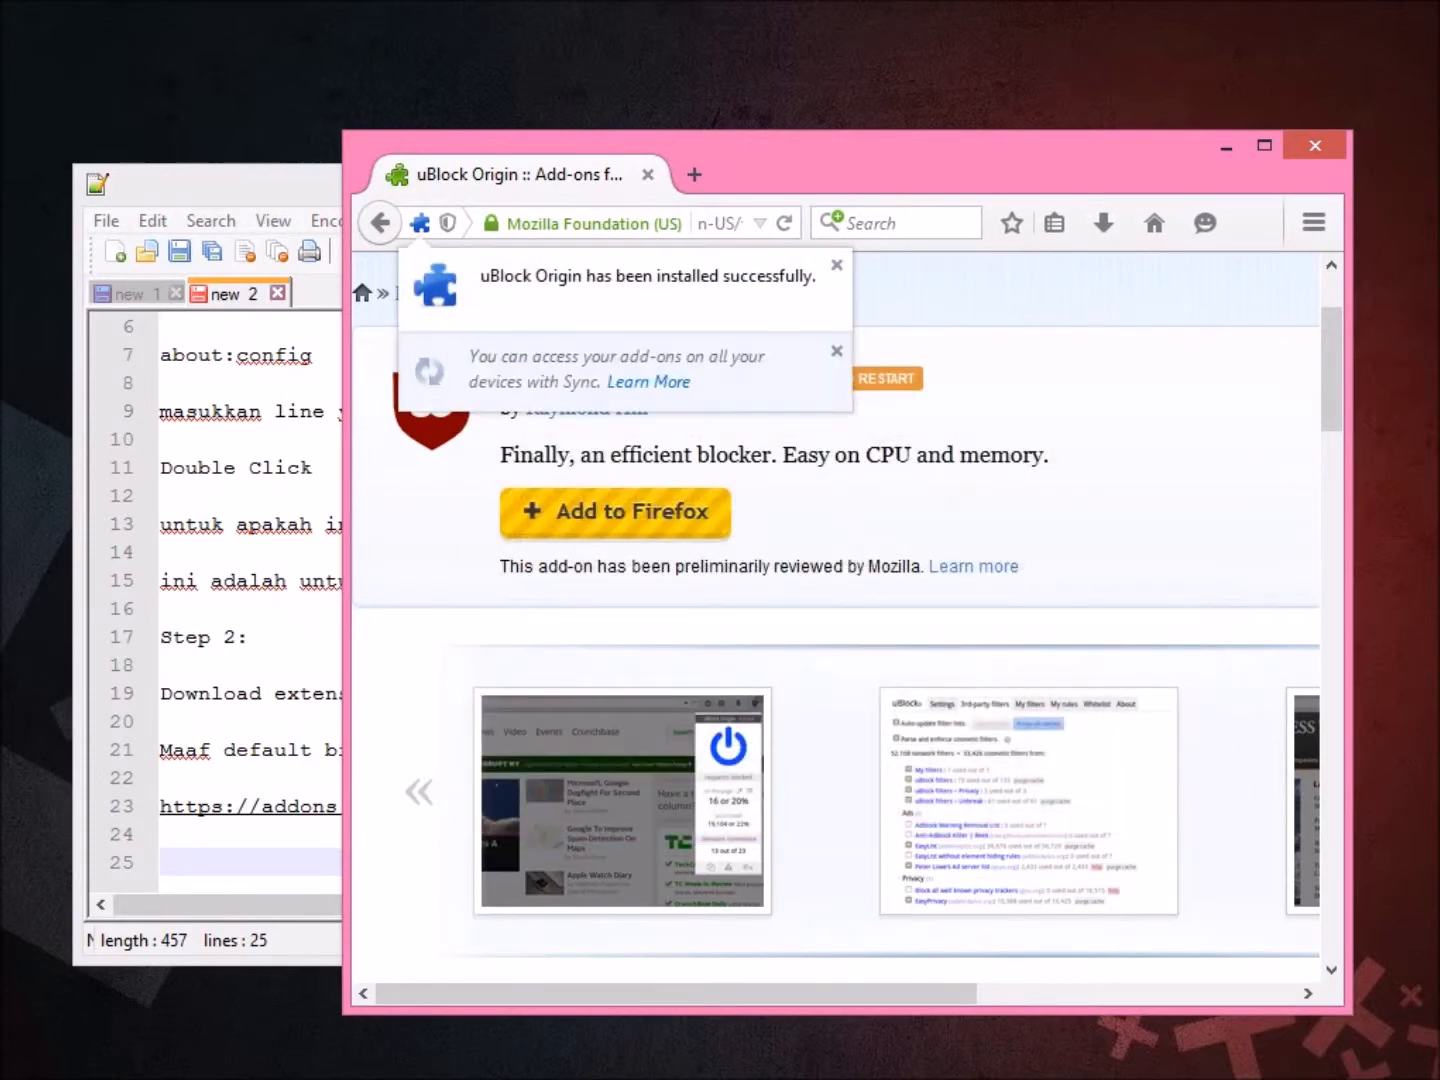
{"action": "left_click", "coordinate": [837, 351]}
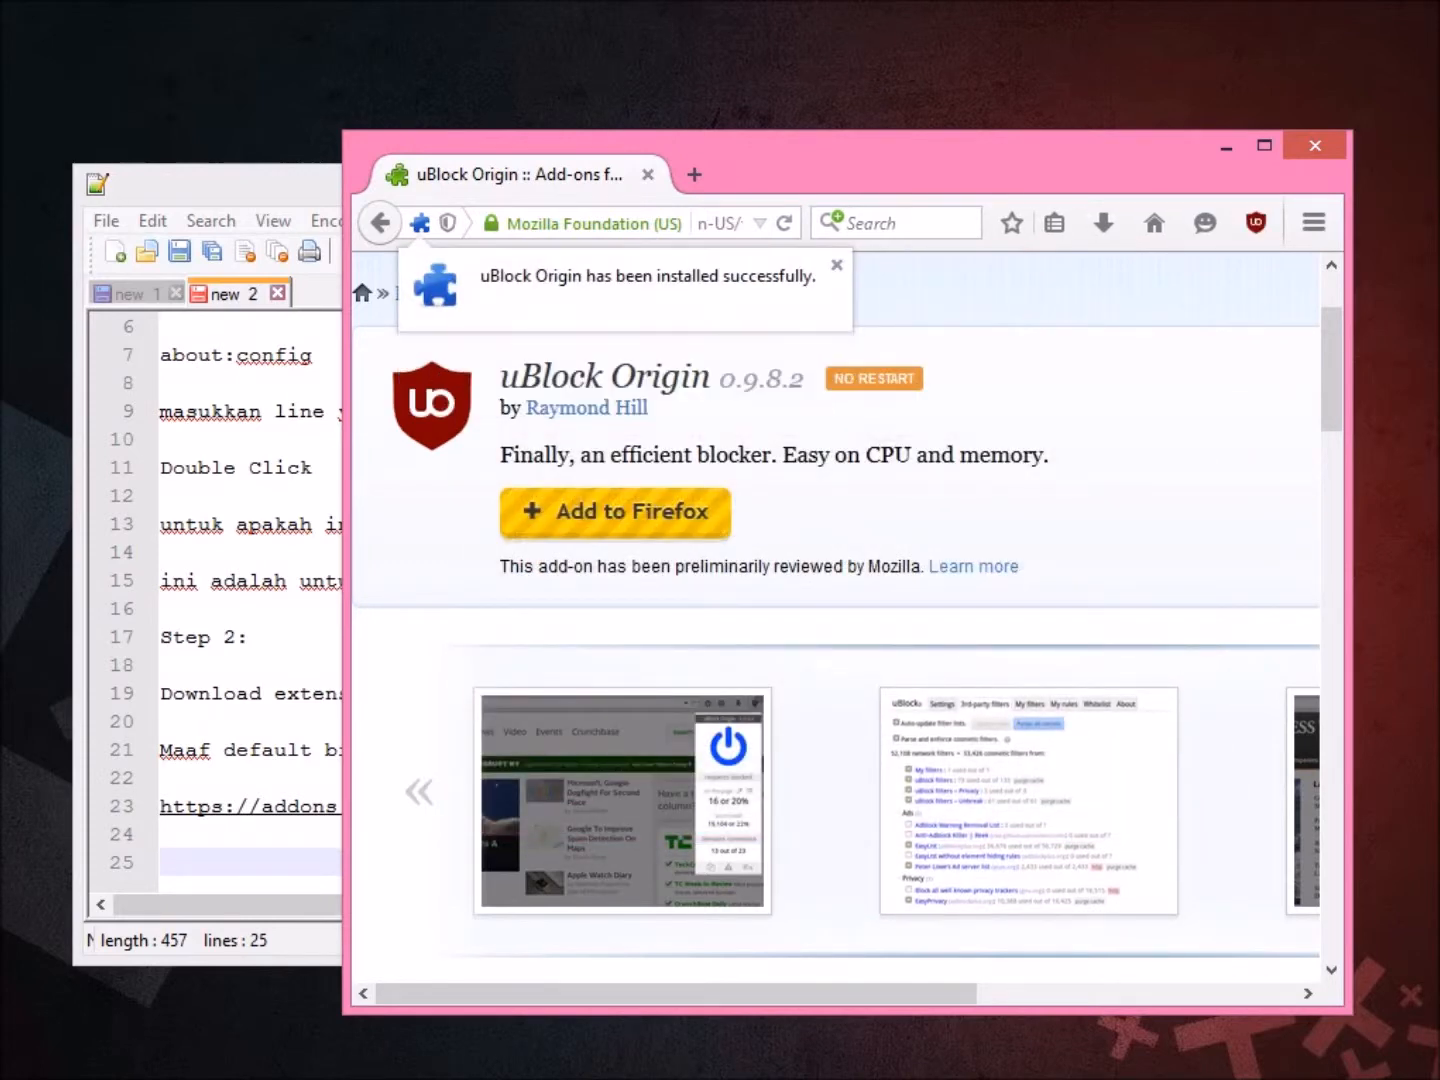
Return to the notes with the cursor on empty line 24.
{"action": "left_click", "coordinate": [247, 750]}
{"action": "left_click", "coordinate": [161, 833]}
{"action": "type", "text": "\\\\"}
{"action": "key", "text": "BackSpace"}
{"action": "key", "text": "BackSpace"}
Explain that the extension blocks ads better than ads block, before they load.
{"action": "key", "text": "Return"}
{"action": "key", "text": "Return"}
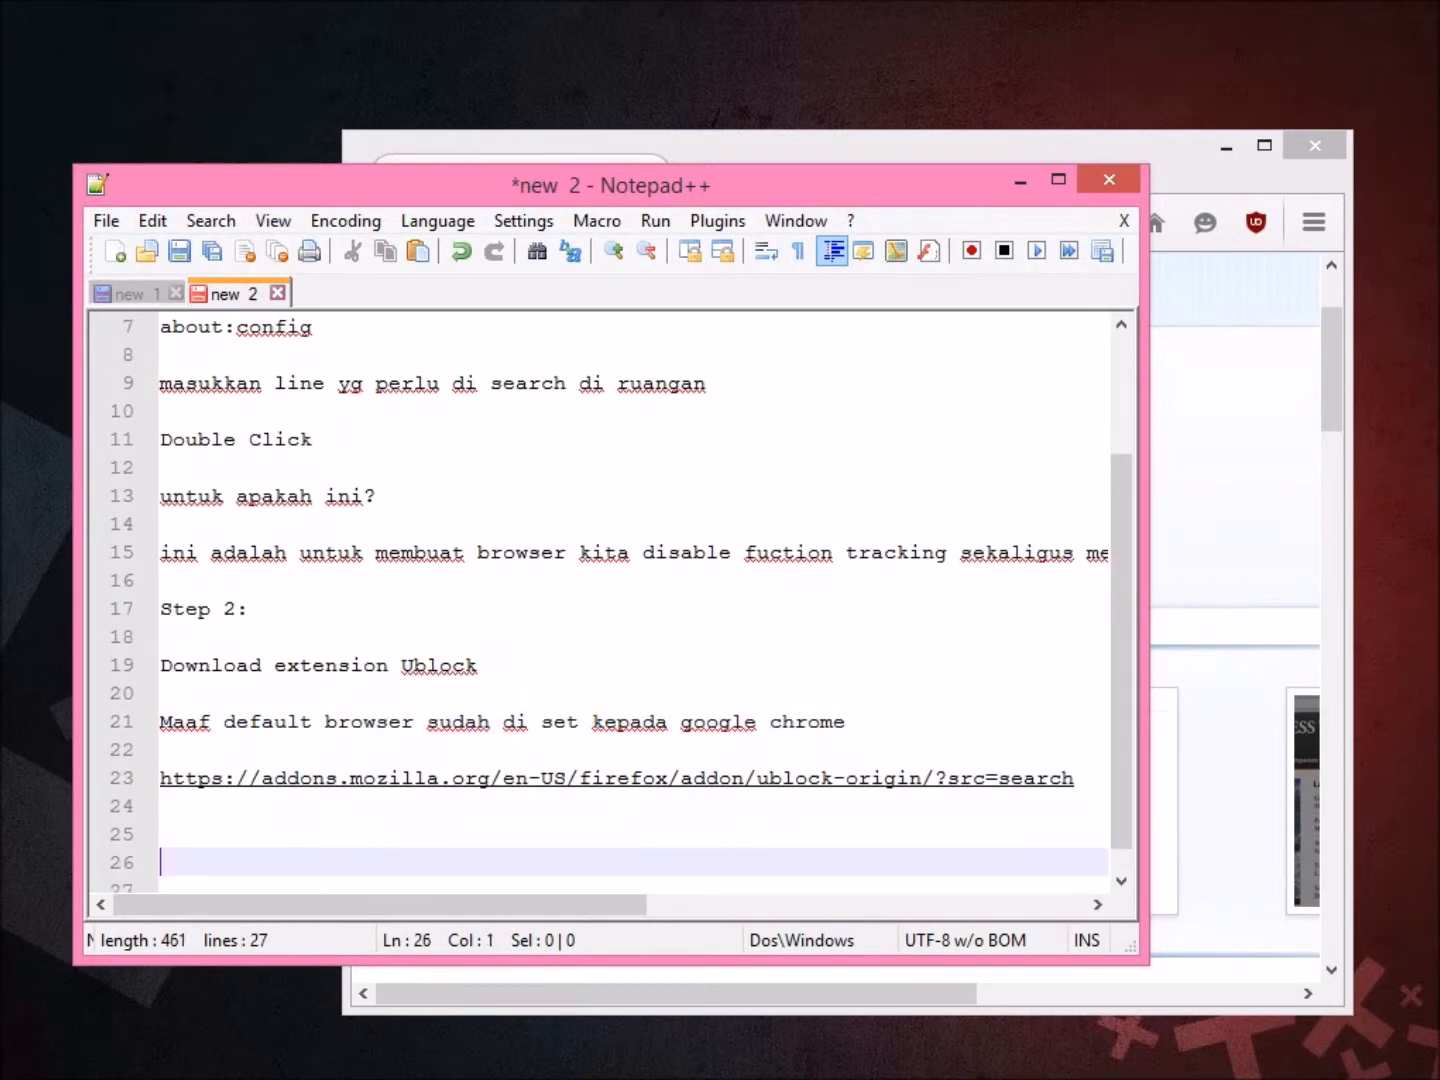
{"action": "scroll", "coordinate": [635, 605], "scroll_direction": "down", "scroll_amount": 1}
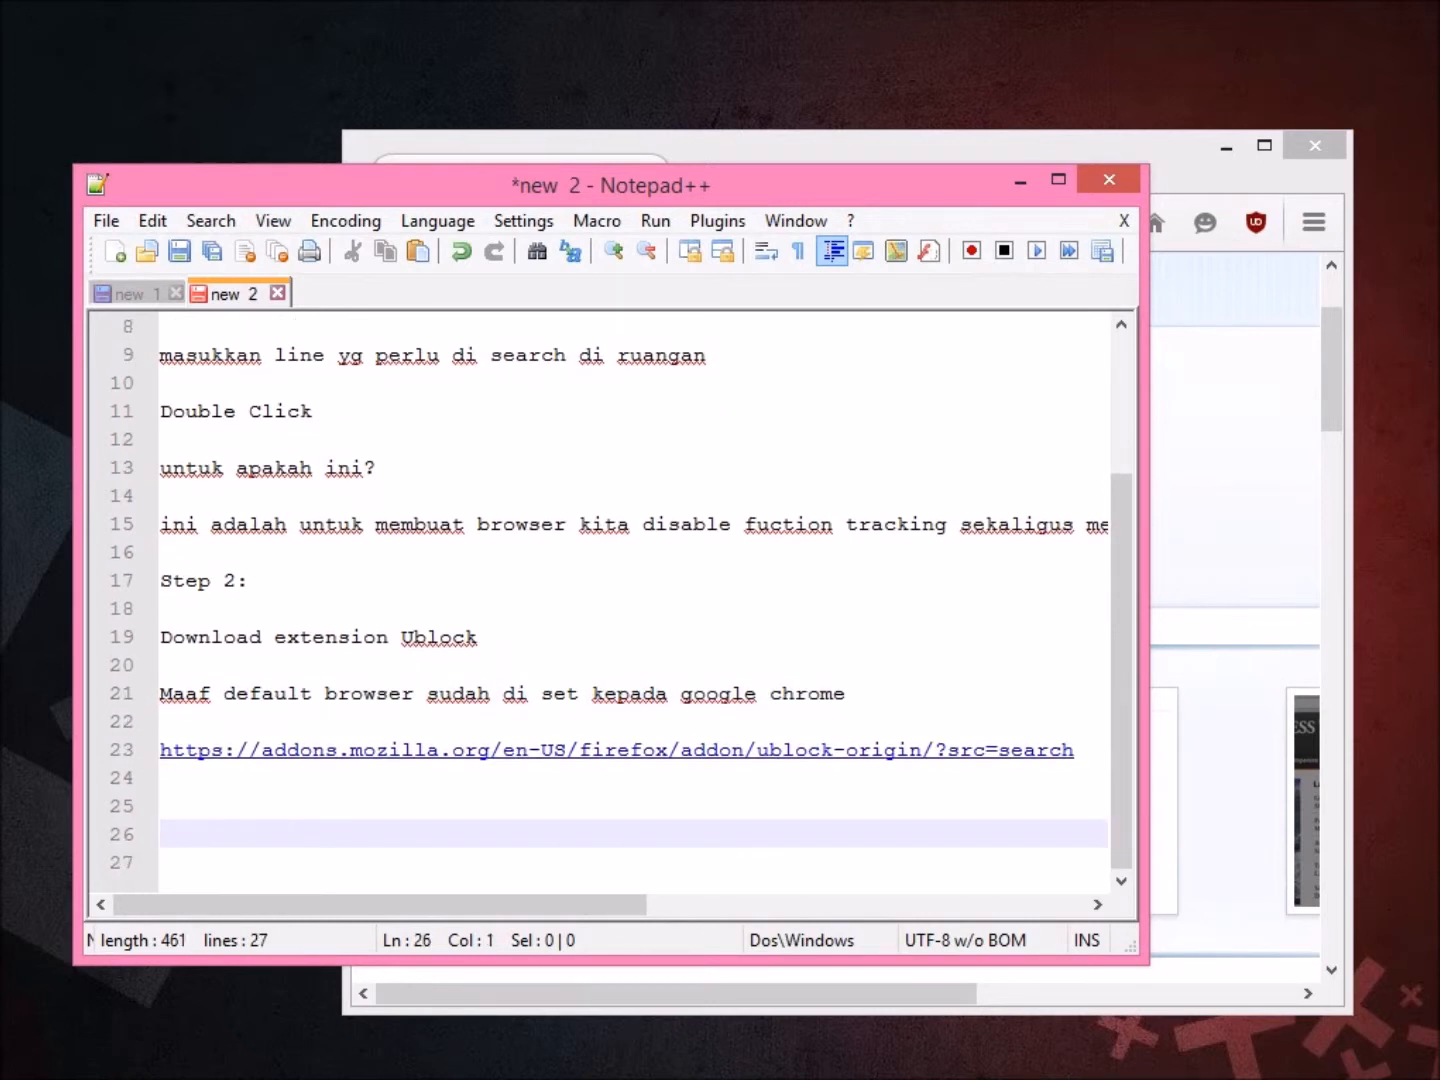
{"action": "type", "text": "Exension ini"}
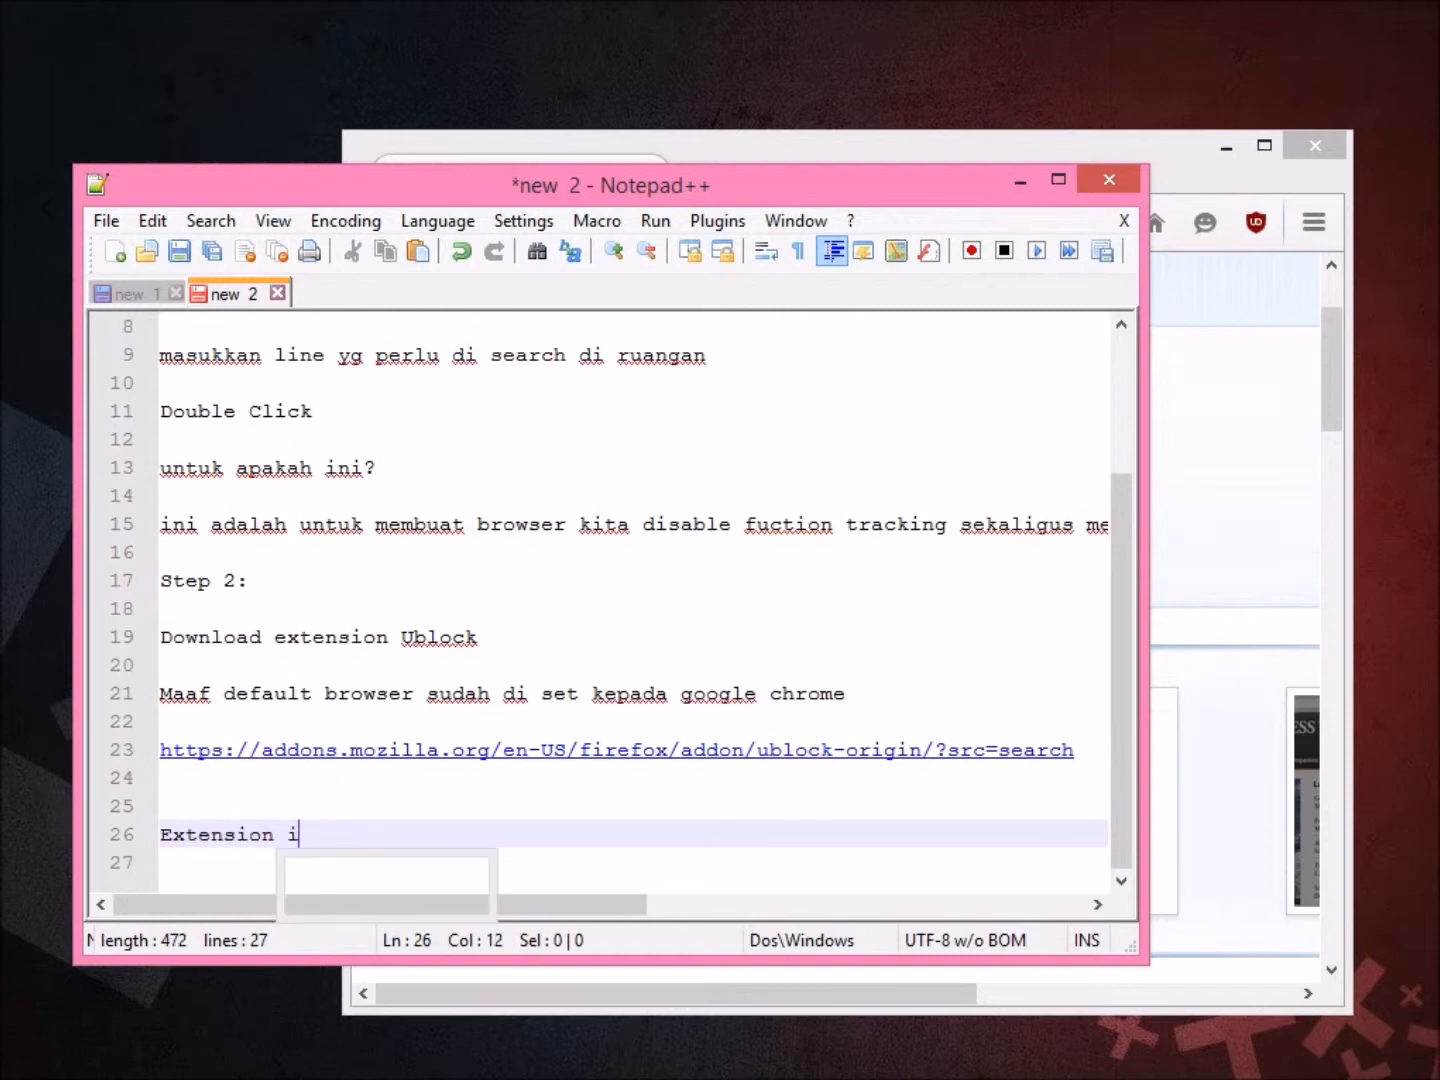
{"action": "type", "text": " gunan"}
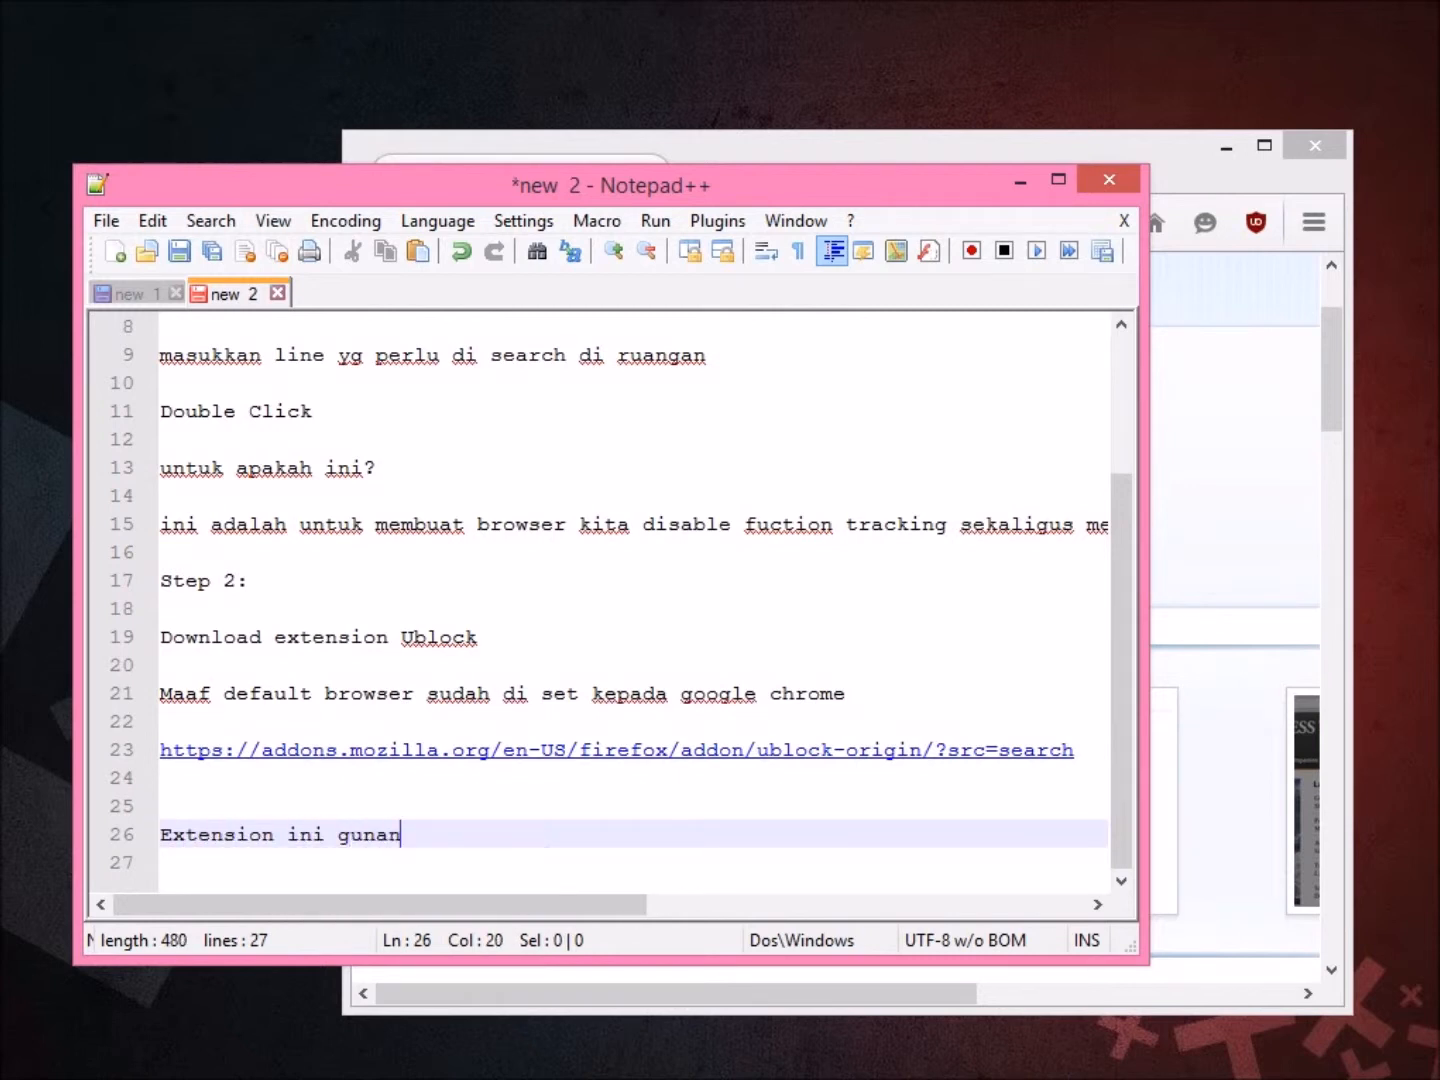
{"action": "type", "text": "ya untuk"}
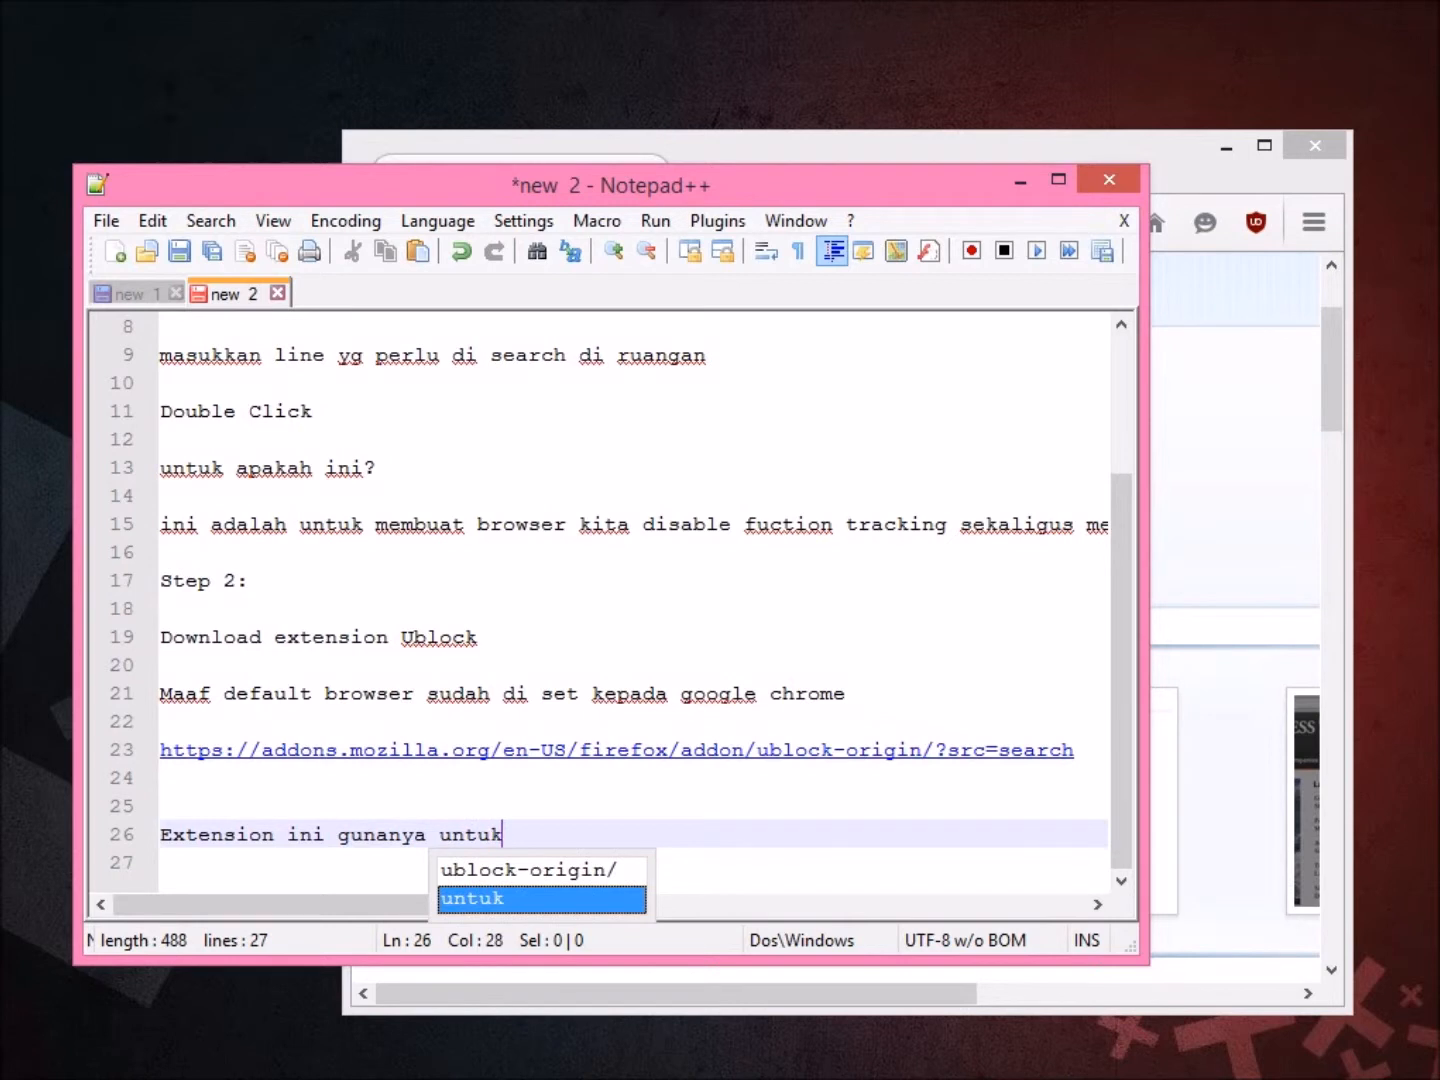
{"action": "type", "text": " block ads"}
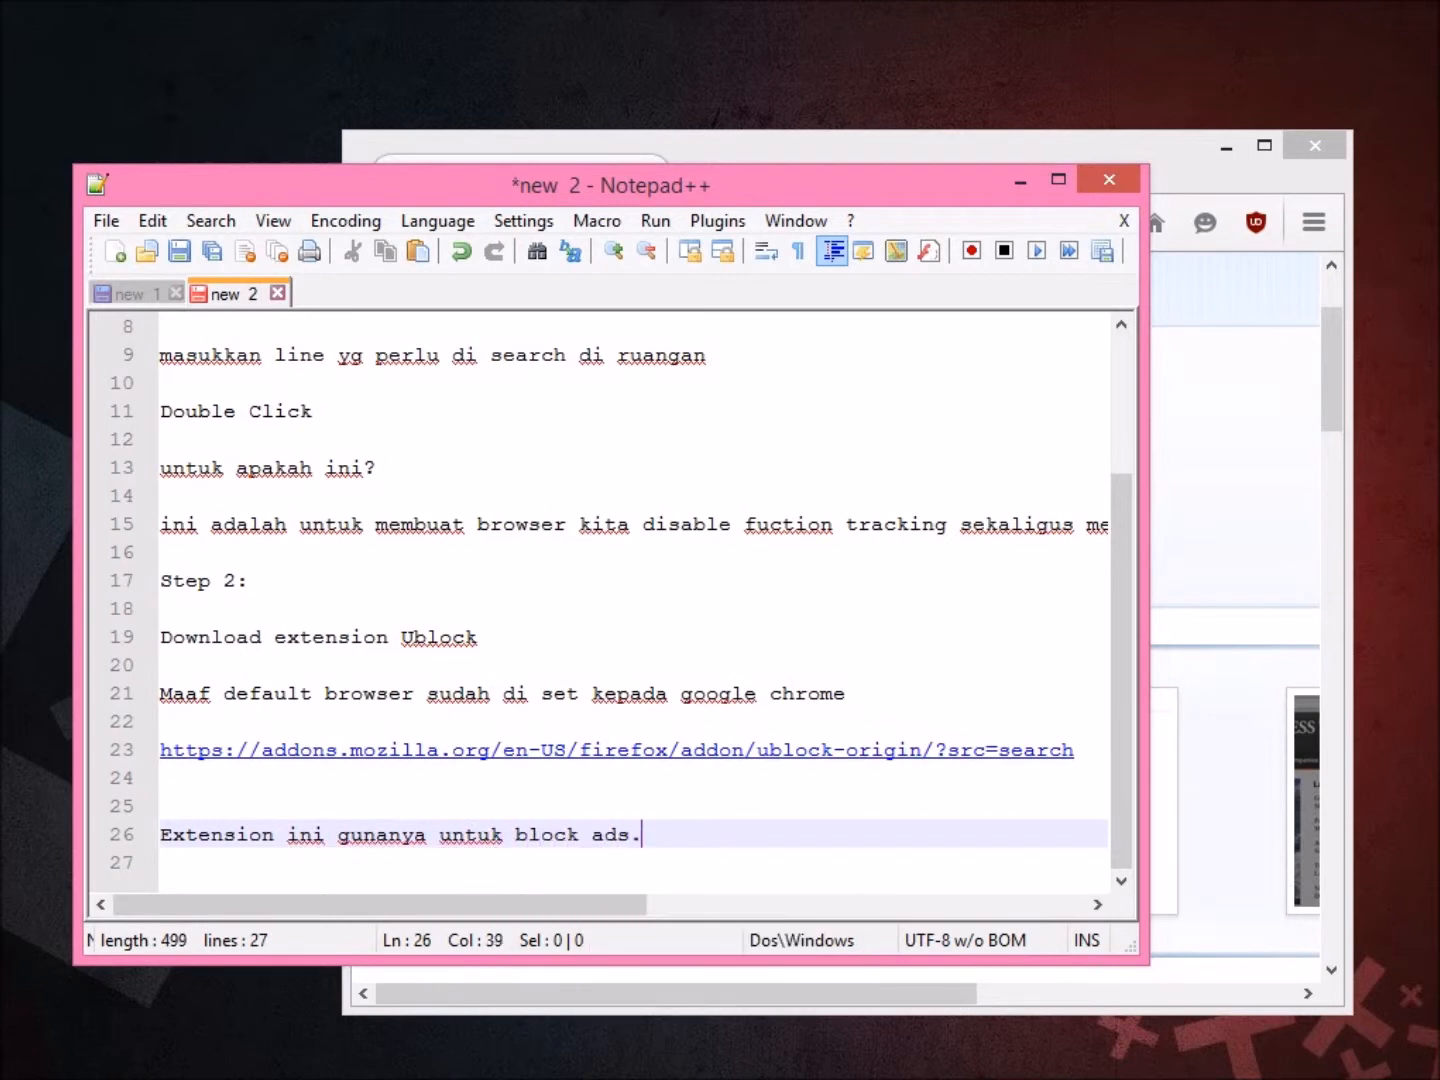
{"action": "type", "text": ". tapi lebih baik "}
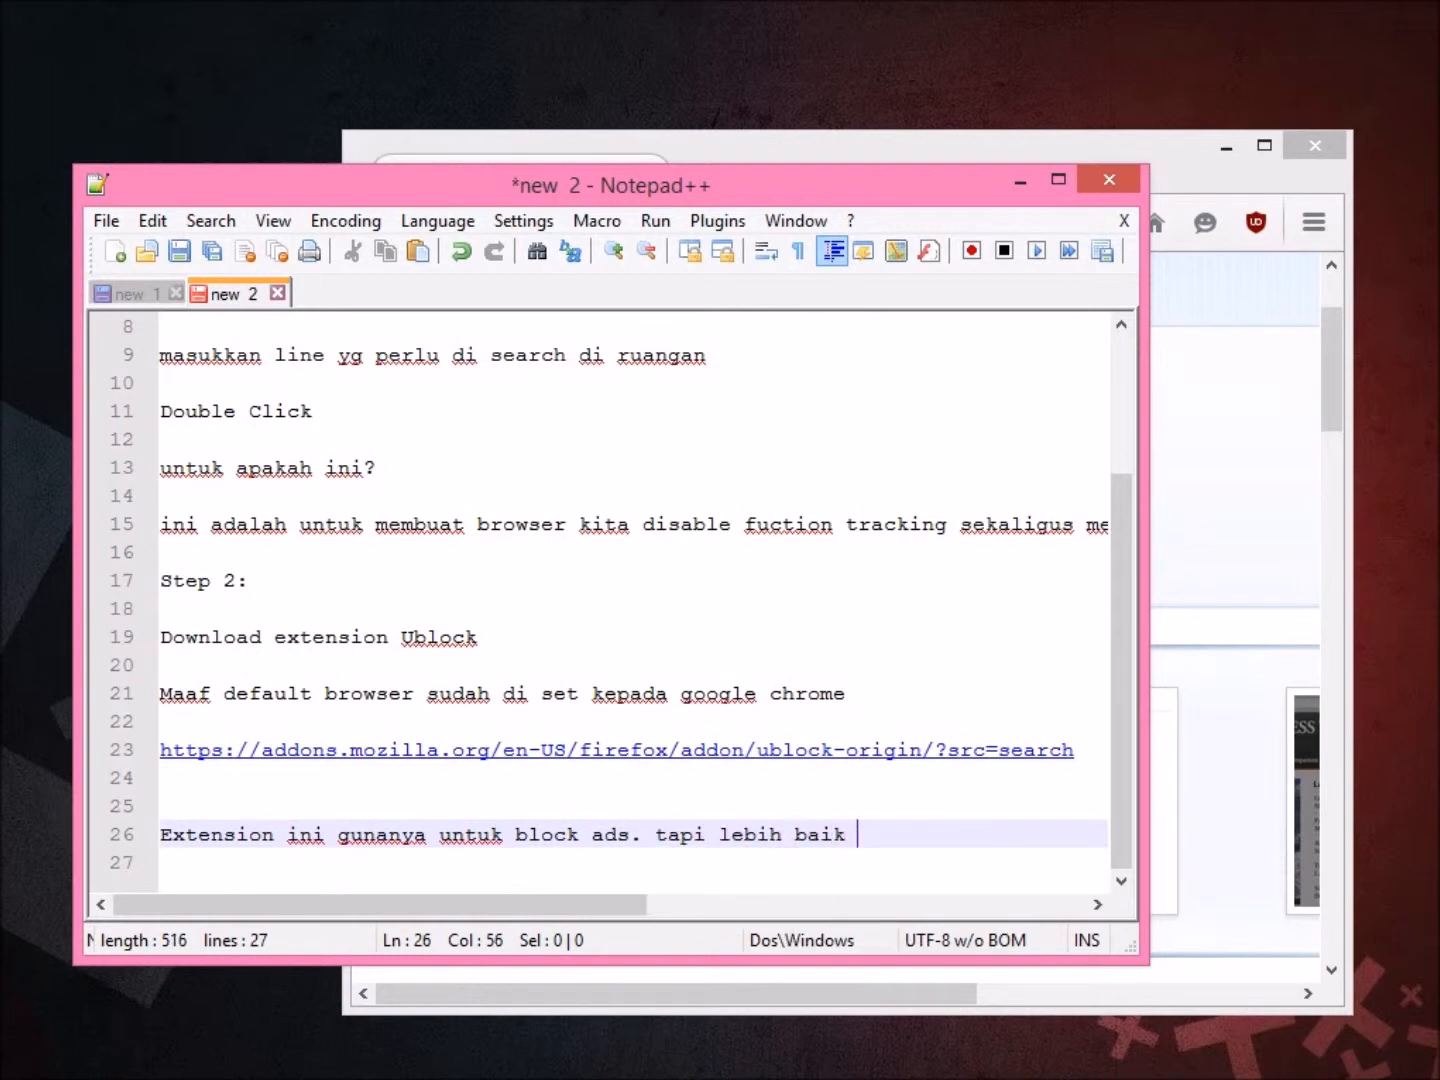
{"action": "type", "text": "daripada ads block"}
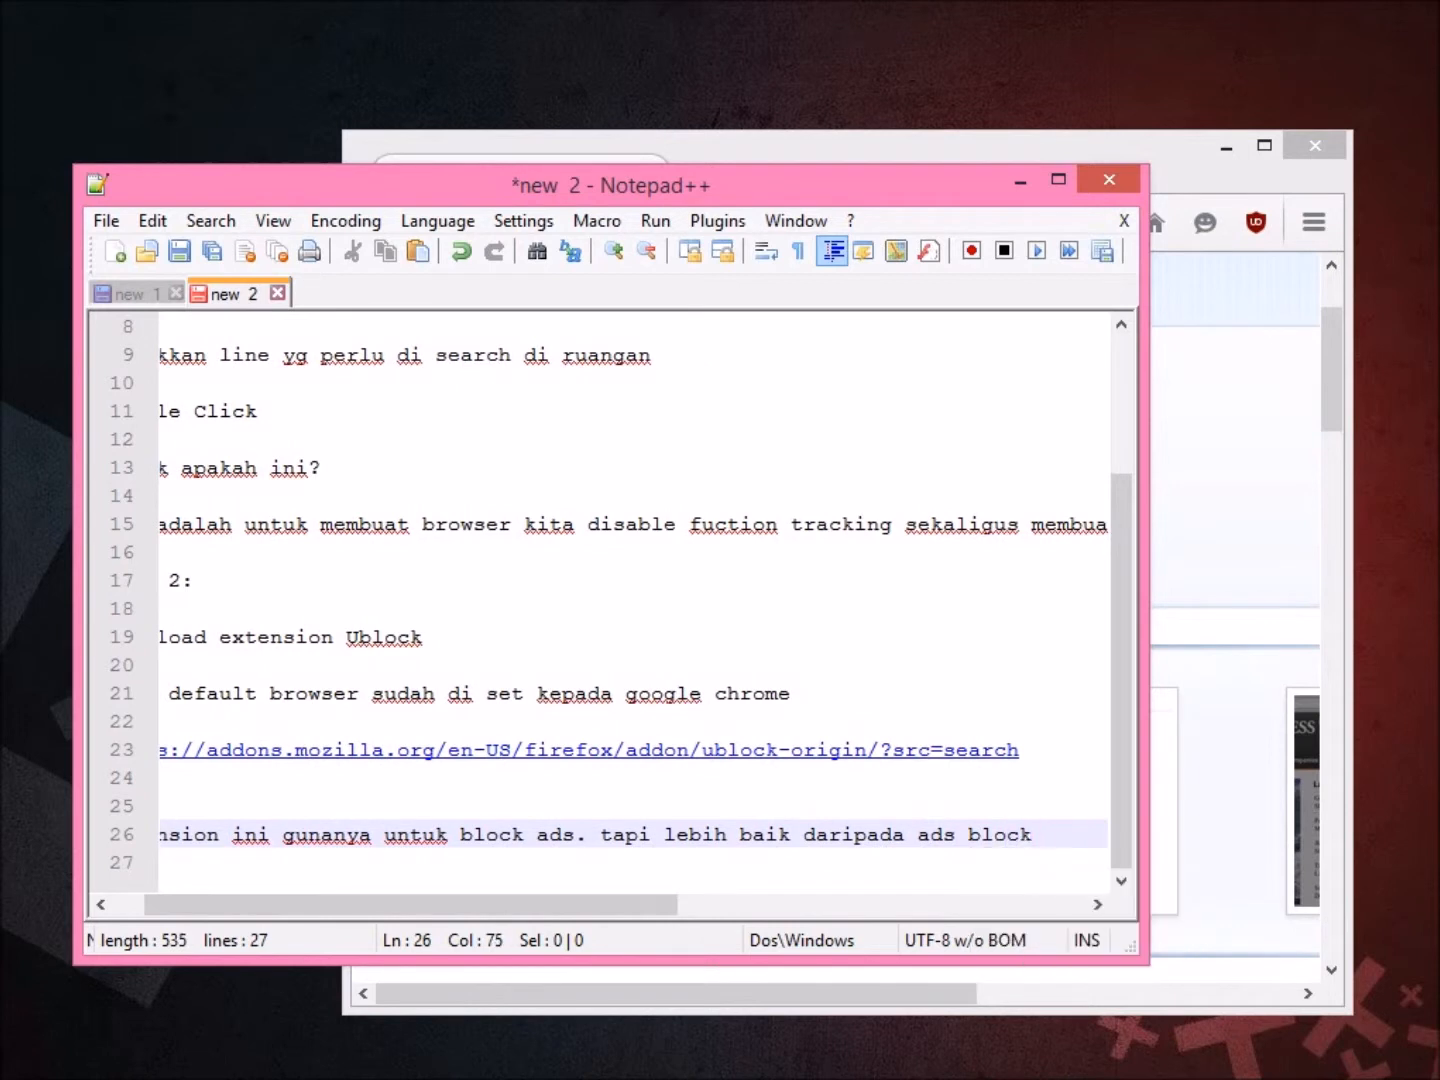
{"action": "key", "text": "Return"}
{"action": "key", "text": "Return"}
{"action": "type", "text": "Kerana ia akan block "}
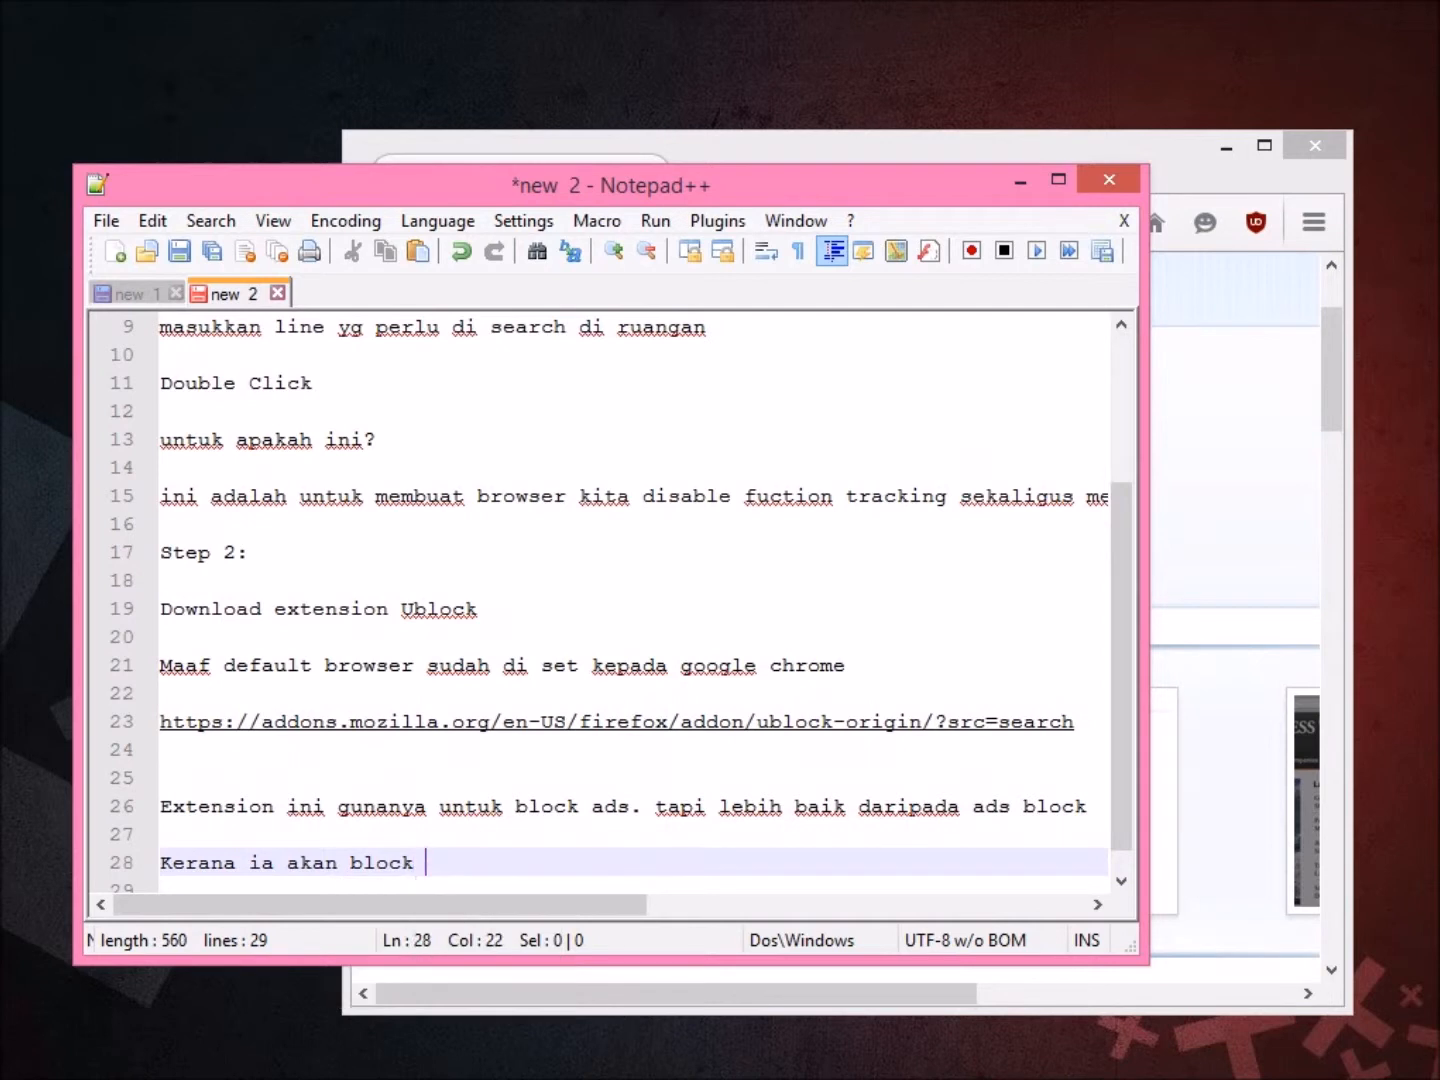
{"action": "type", "text": "ads sebelu"}
{"action": "type", "text": "m ia"}
{"action": "key", "text": "BackSpace"}
{"action": "type", "text": "ianya"}
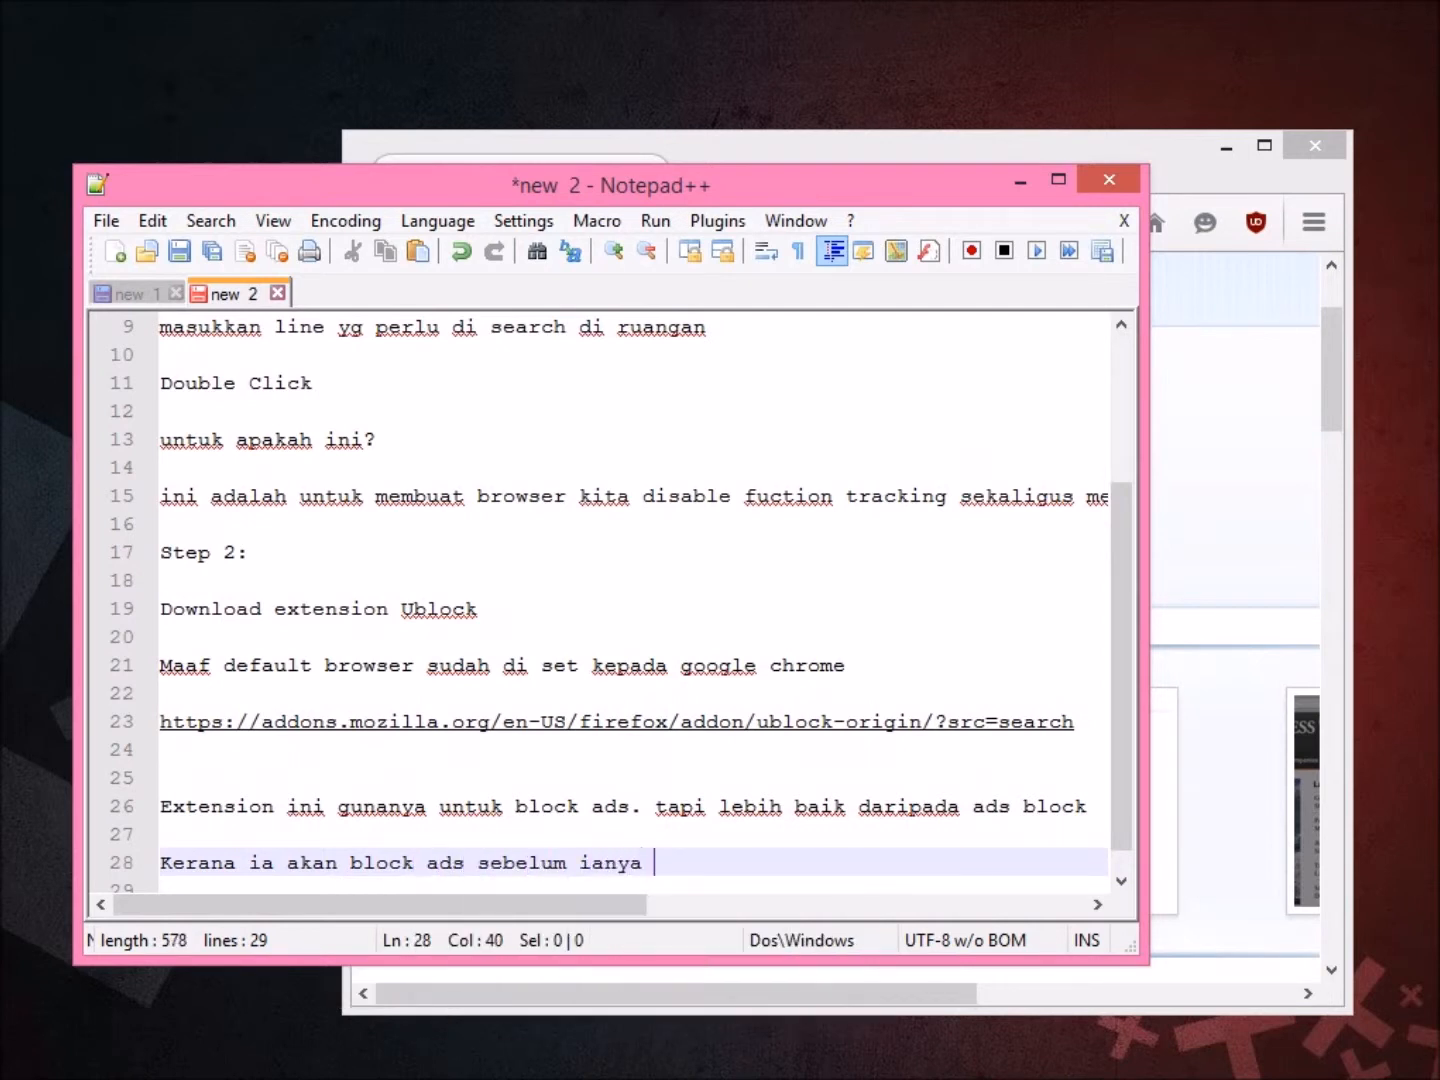
{"action": "type", "text": " masih belom"}
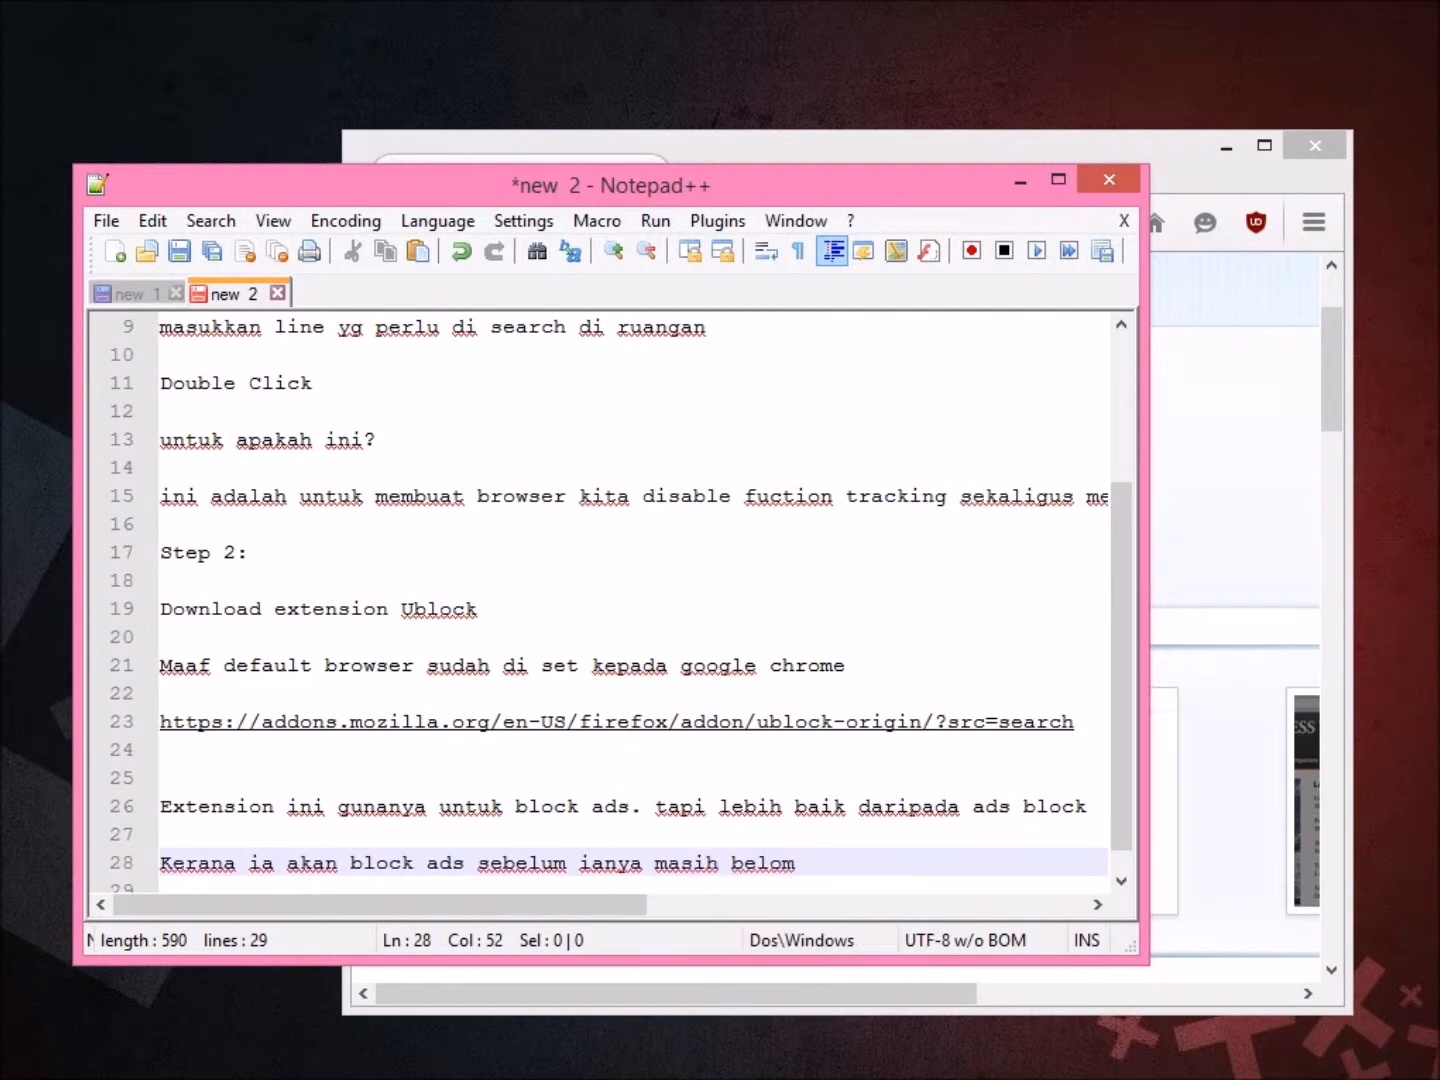
{"action": "type", "text": " load."}
{"action": "key", "text": "Return"}
{"action": "key", "text": "Return"}
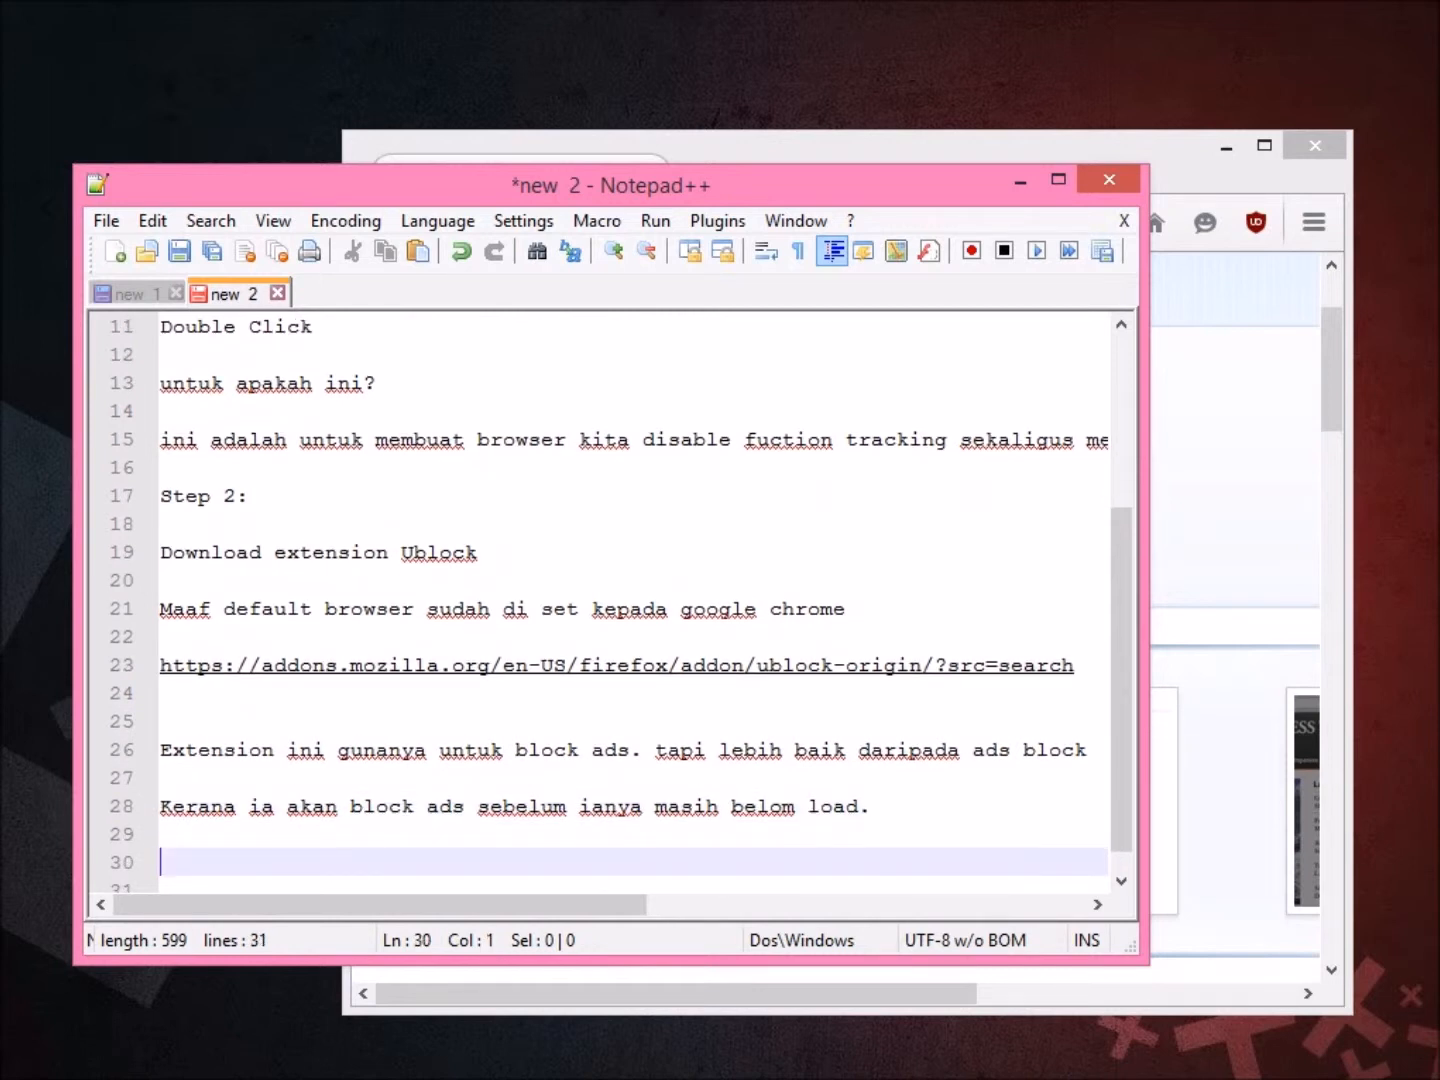
Add that the browser then loads faster with fewer items and links to load.
{"action": "type", "text": "exte"}
{"action": "key", "text": "BackSpace"}
{"action": "key", "text": "BackSpace"}
{"action": "key", "text": "BackSpace"}
{"action": "key", "text": "BackSpace"}
{"action": "type", "text": "dega"}
{"action": "key", "text": "BackSpace"}
{"action": "type", "text": "ngan itu"}
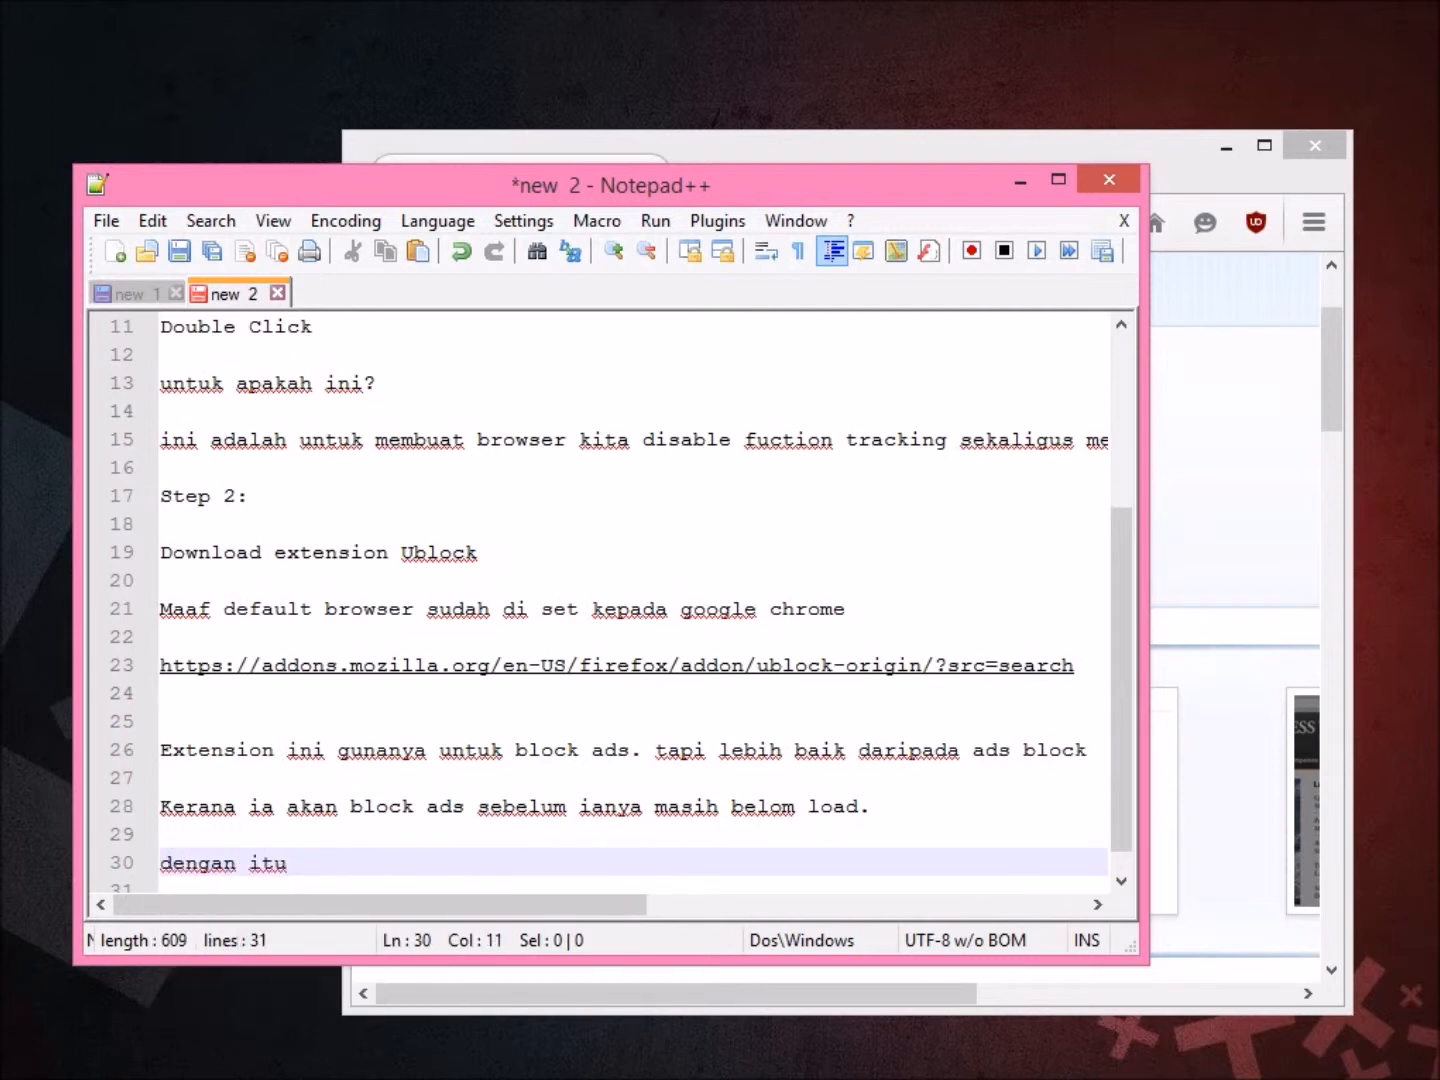
{"action": "type", "text": " br"}
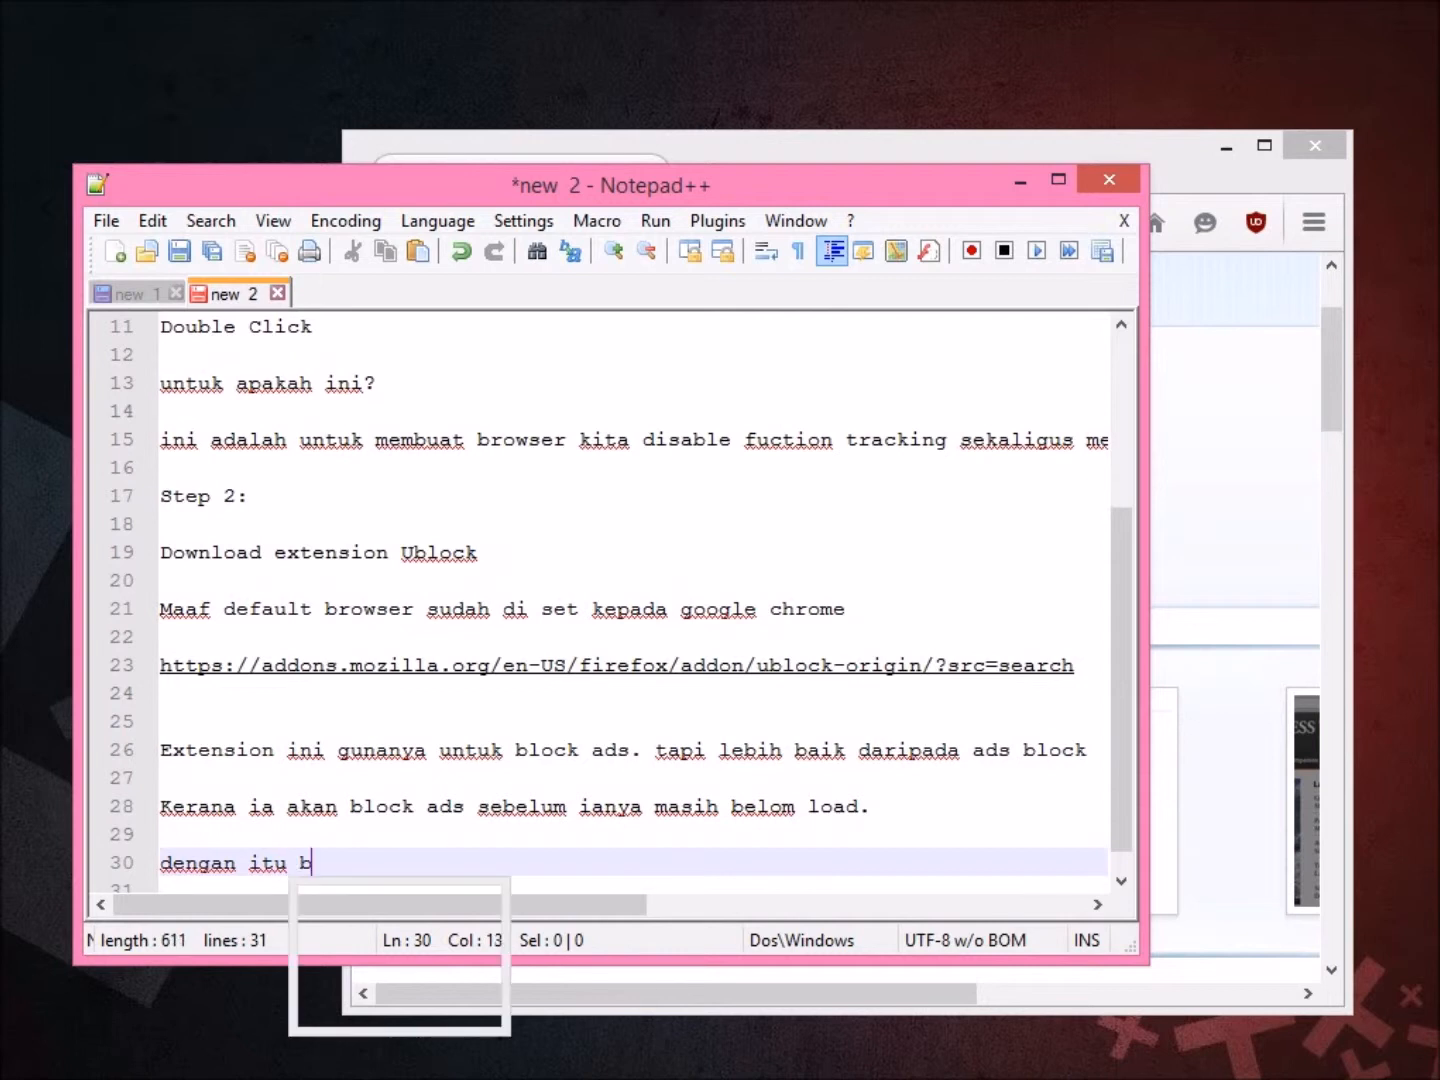
{"action": "key", "text": "BackSpace"}
{"action": "key", "text": "BackSpace"}
{"action": "type", "text": "browse"}
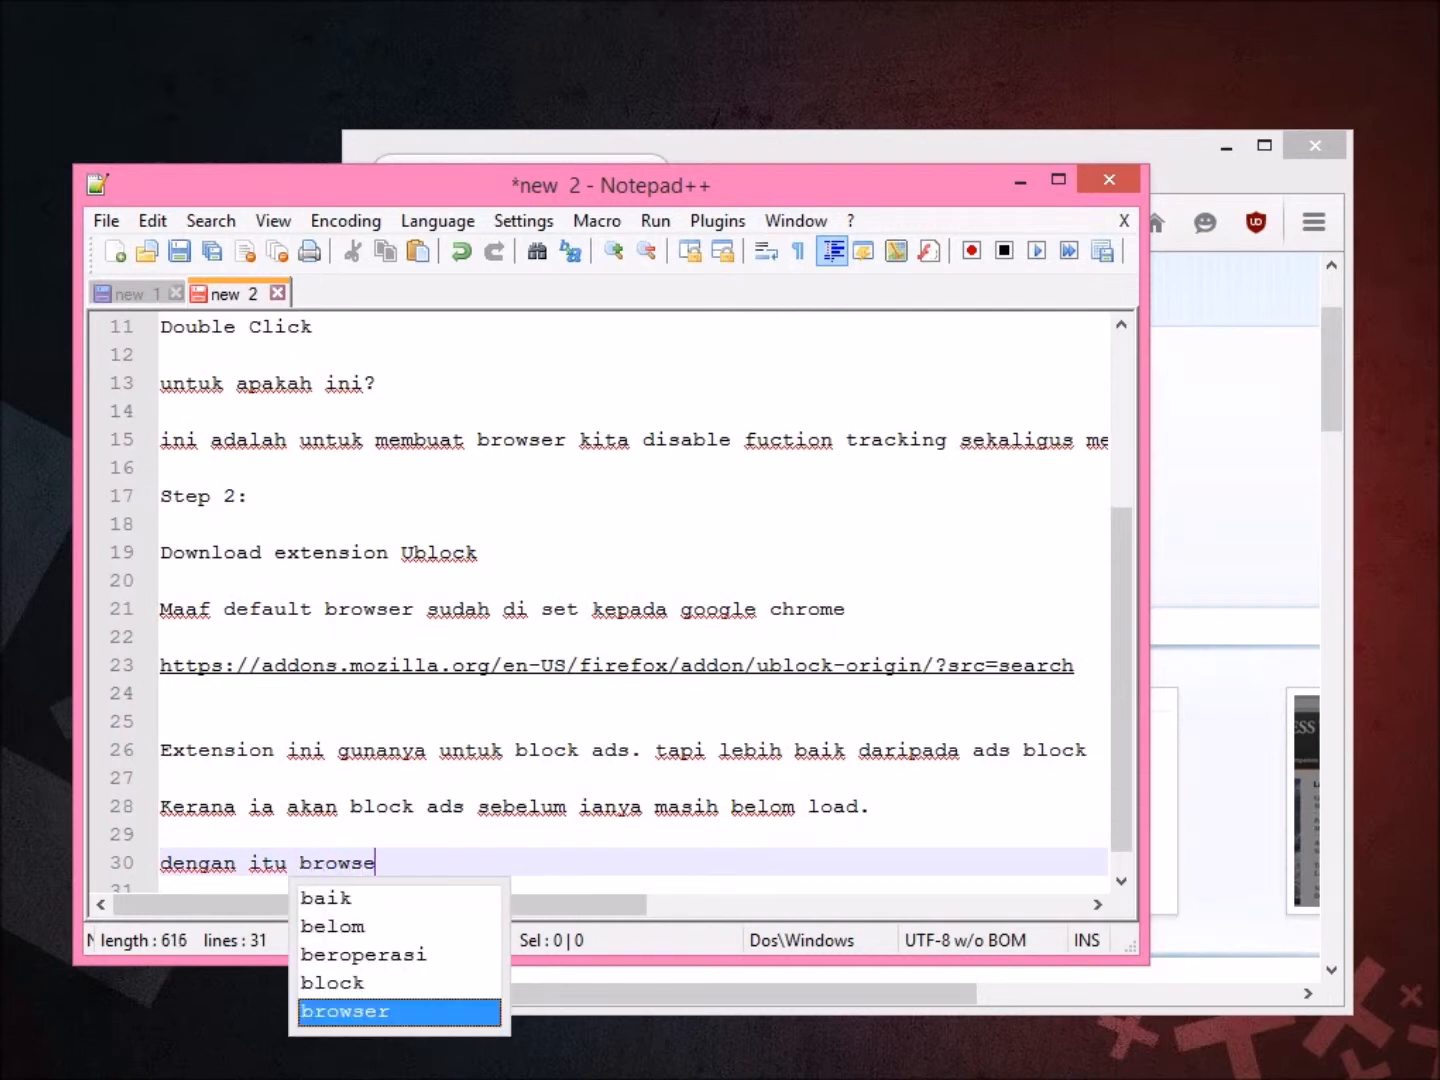
{"action": "type", "text": "r akan load "}
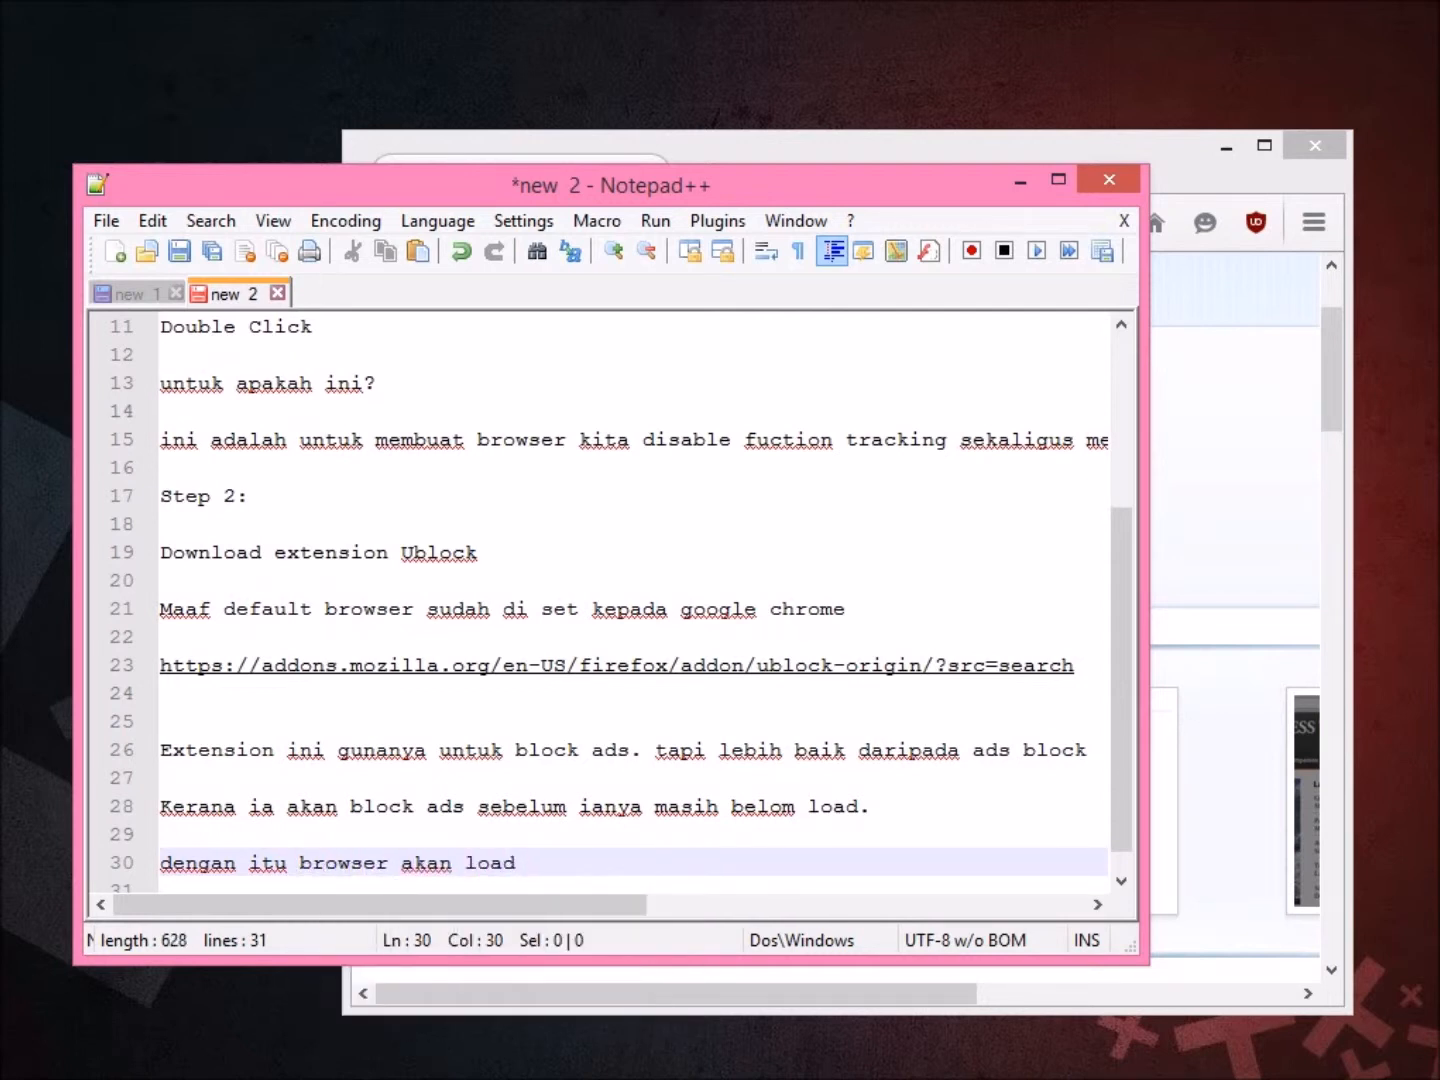
{"action": "type", "text": "dgn p"}
{"action": "key", "text": "BackSpace"}
{"action": "type", "text": "lebih pantas"}
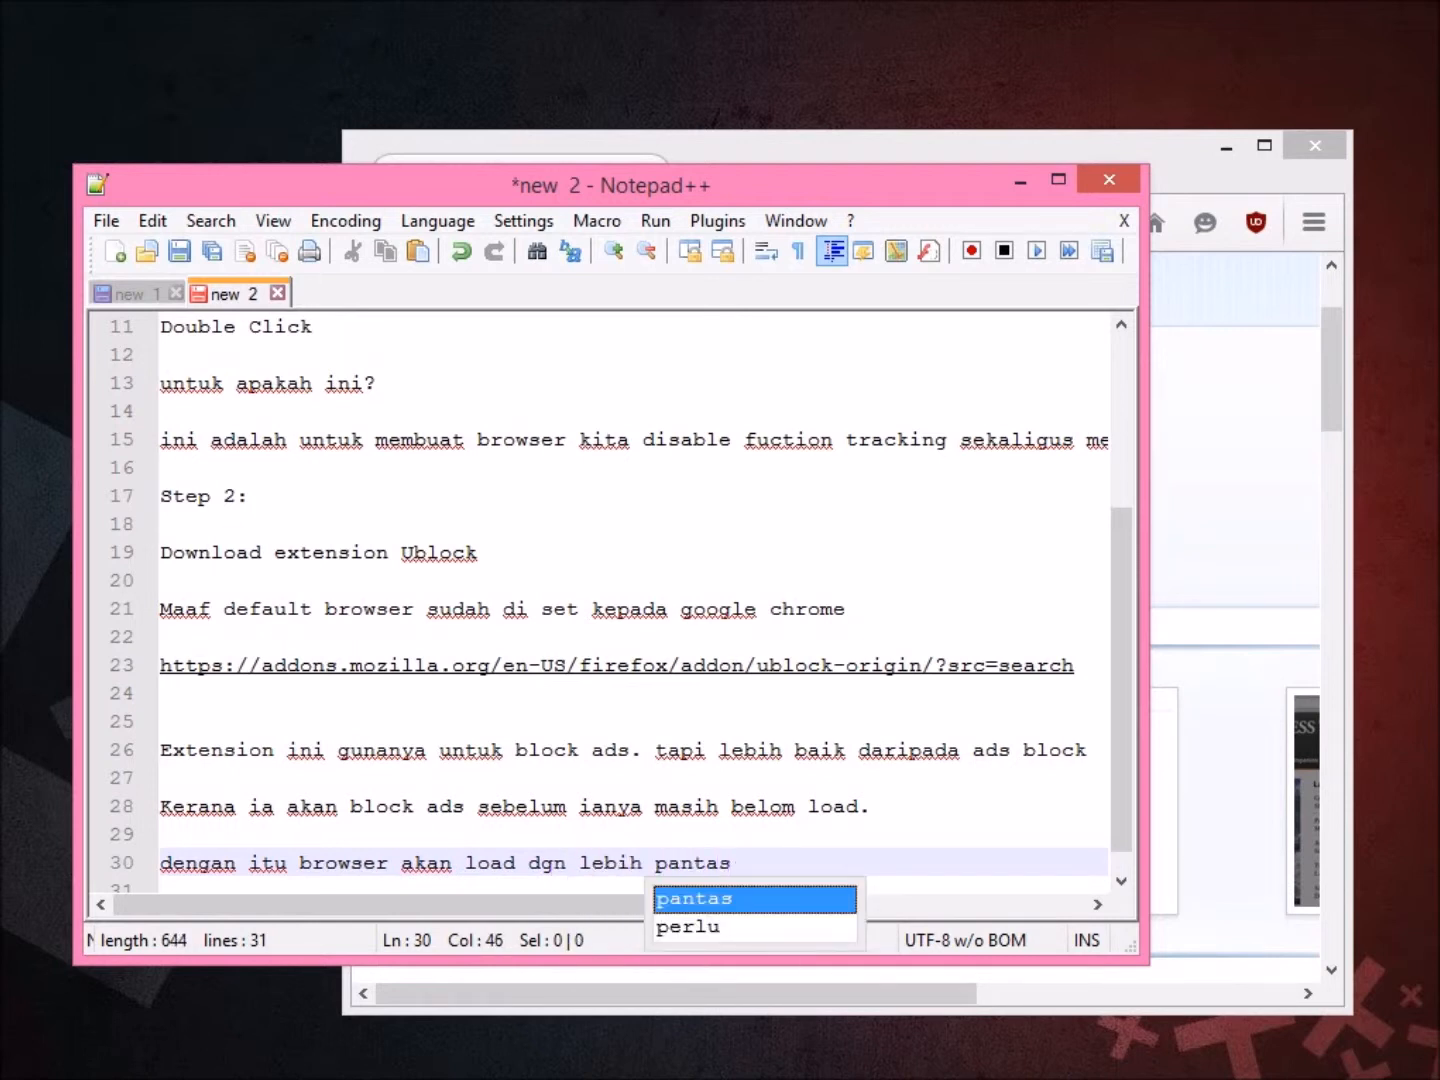
{"action": "type", "text": " kerana kurang item dan link"}
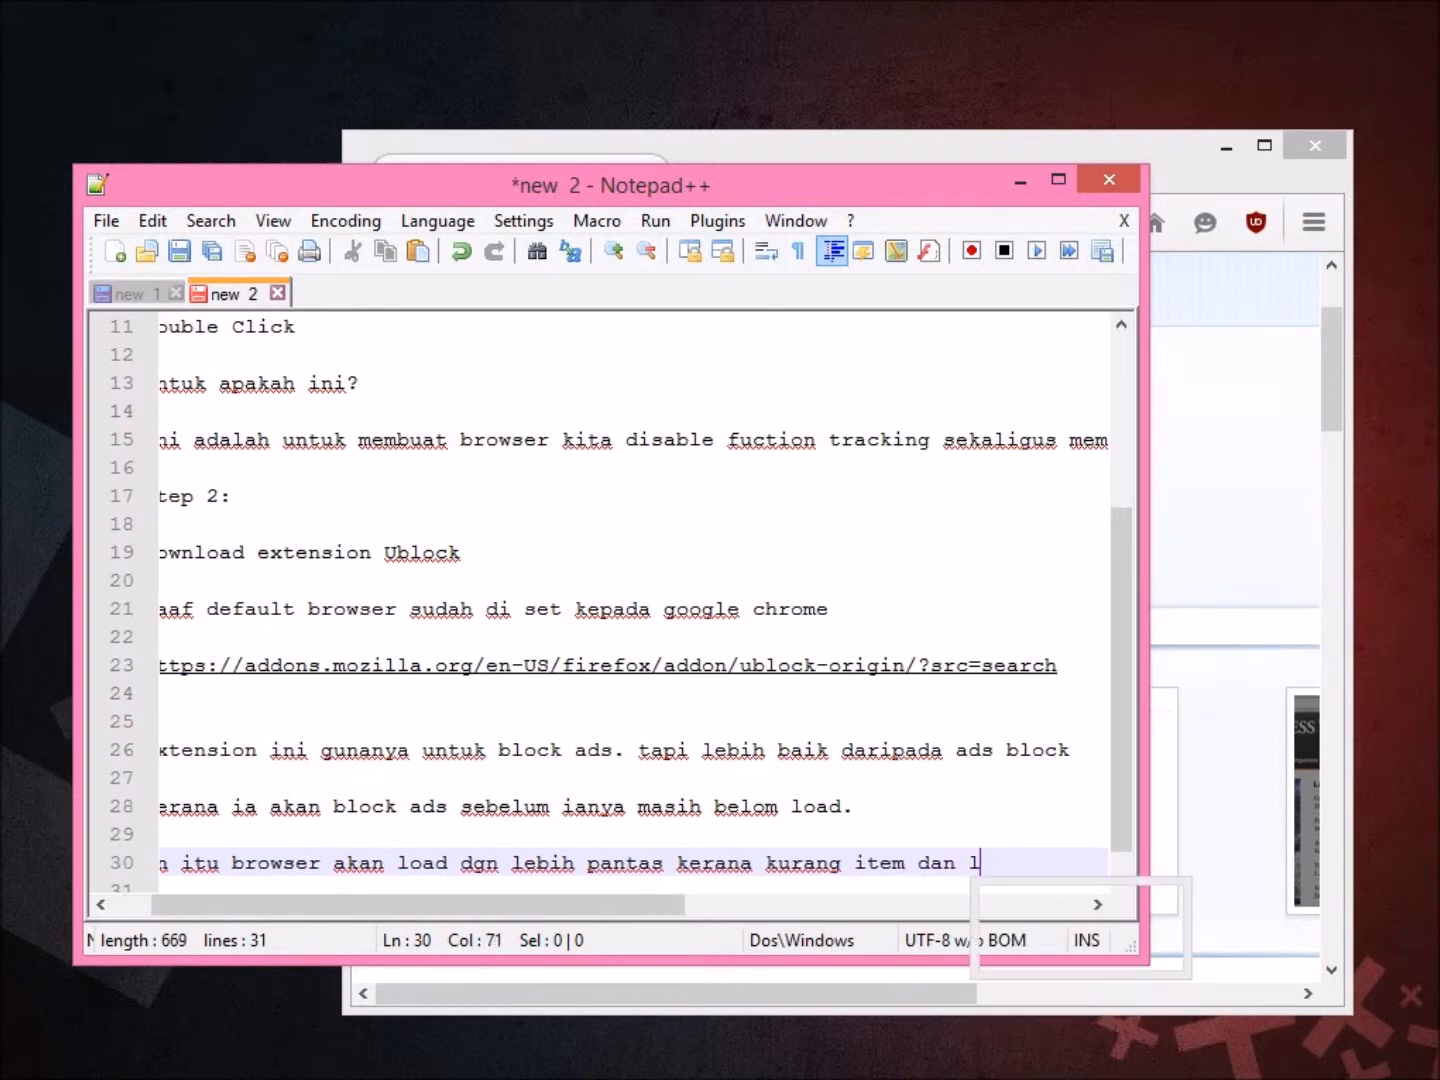
{"action": "key", "text": "Return"}
{"action": "key", "text": "Return"}
{"action": "type", "text": "unt"}
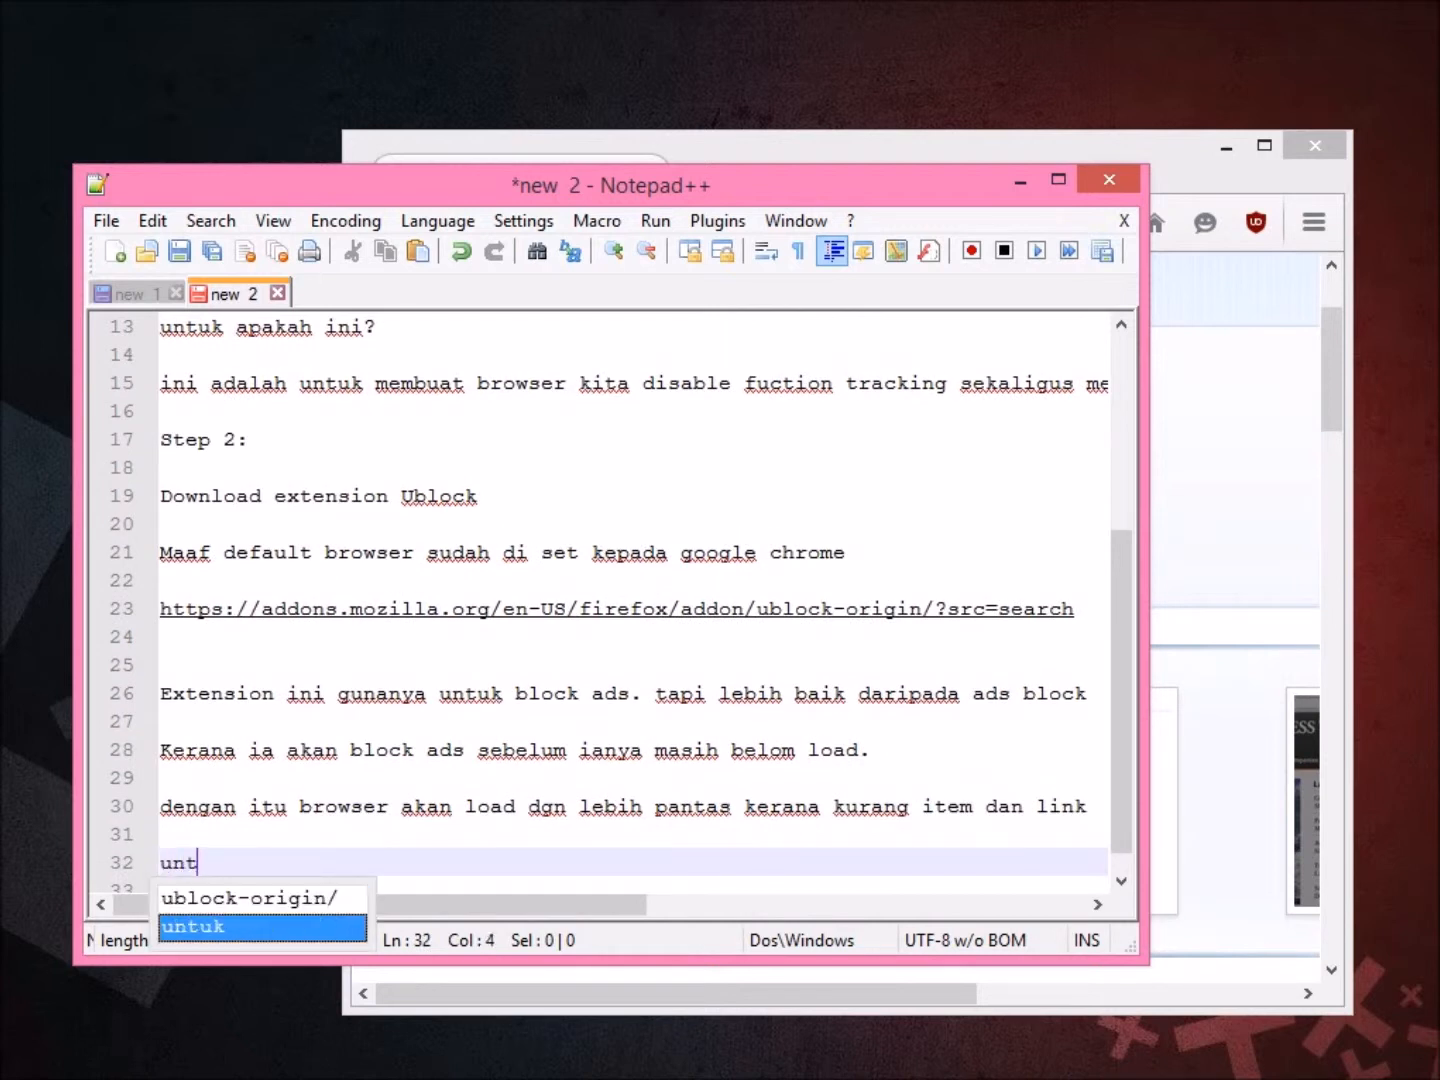
{"action": "type", "text": "uk di load."}
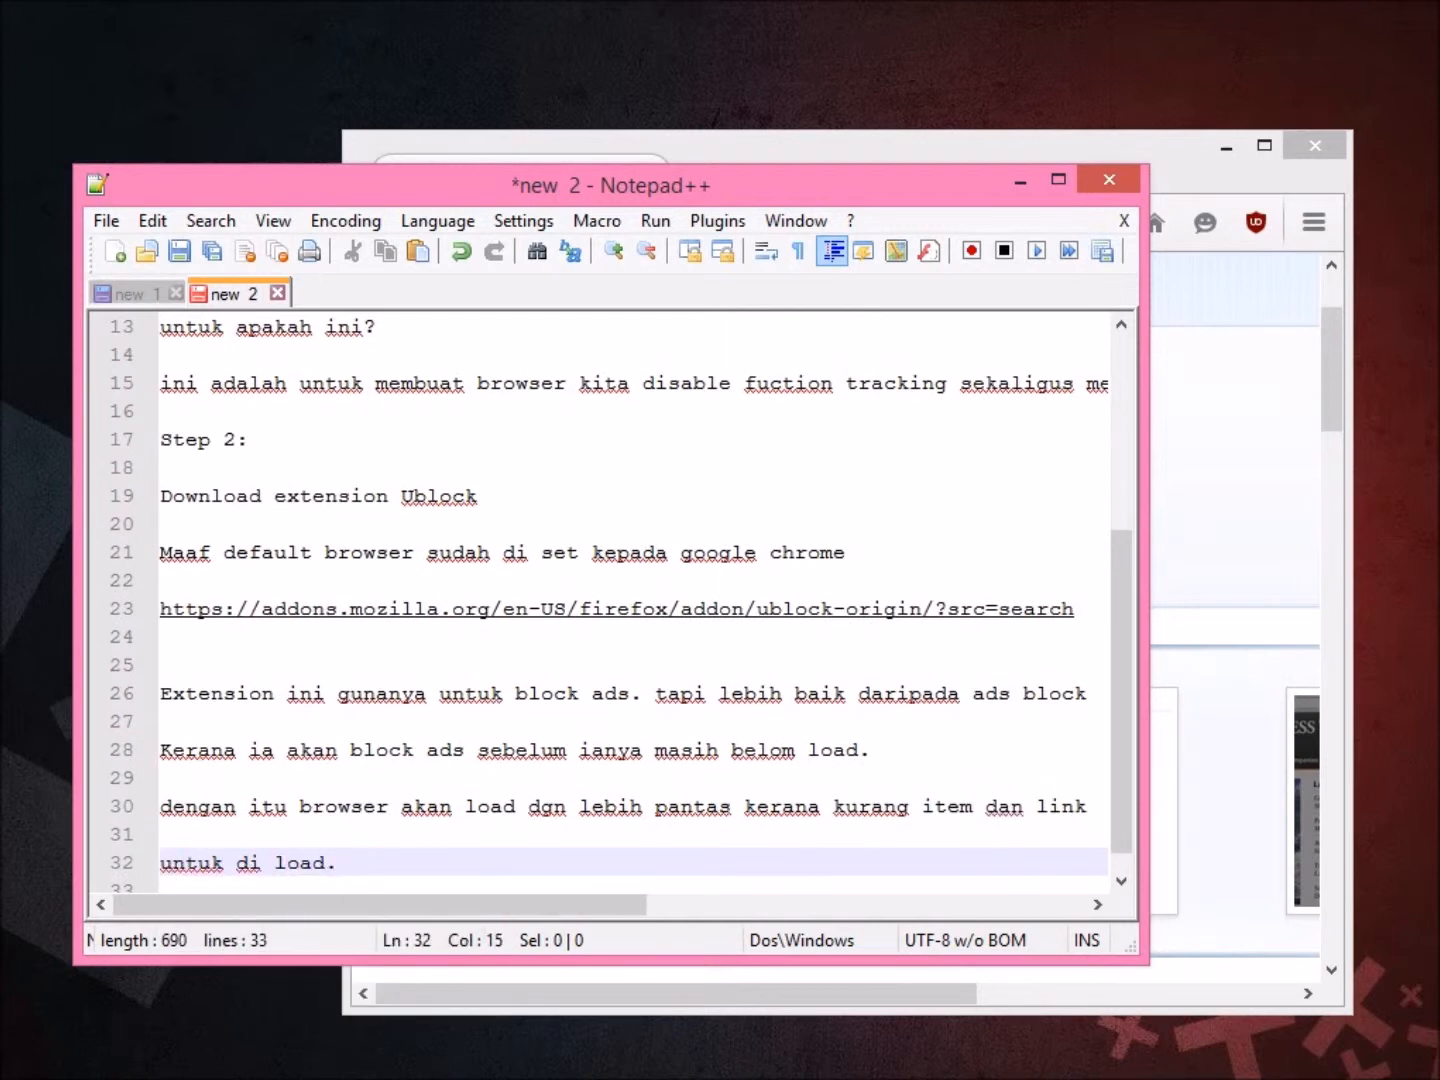
Add 'Step 3:' with 'Buang dan disable extension yang tidak berguna.'.
{"action": "key", "text": "Return"}
{"action": "key", "text": "Return"}
{"action": "type", "text": "St"}
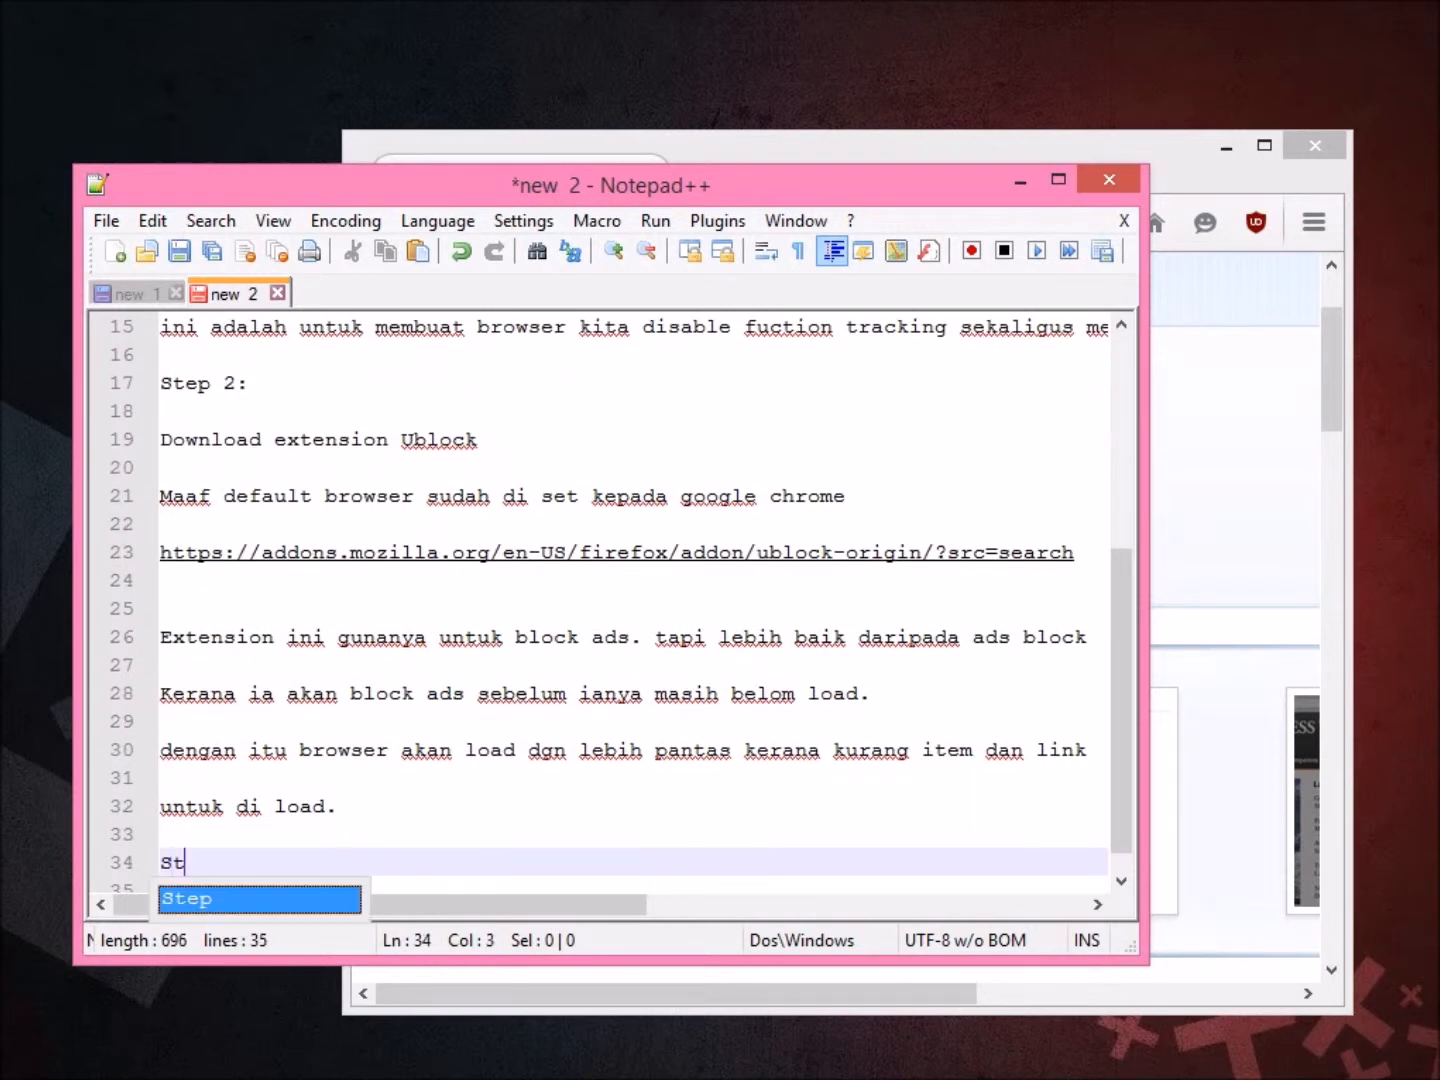
{"action": "type", "text": "ep 3:"}
{"action": "key", "text": "Return"}
{"action": "key", "text": "Return"}
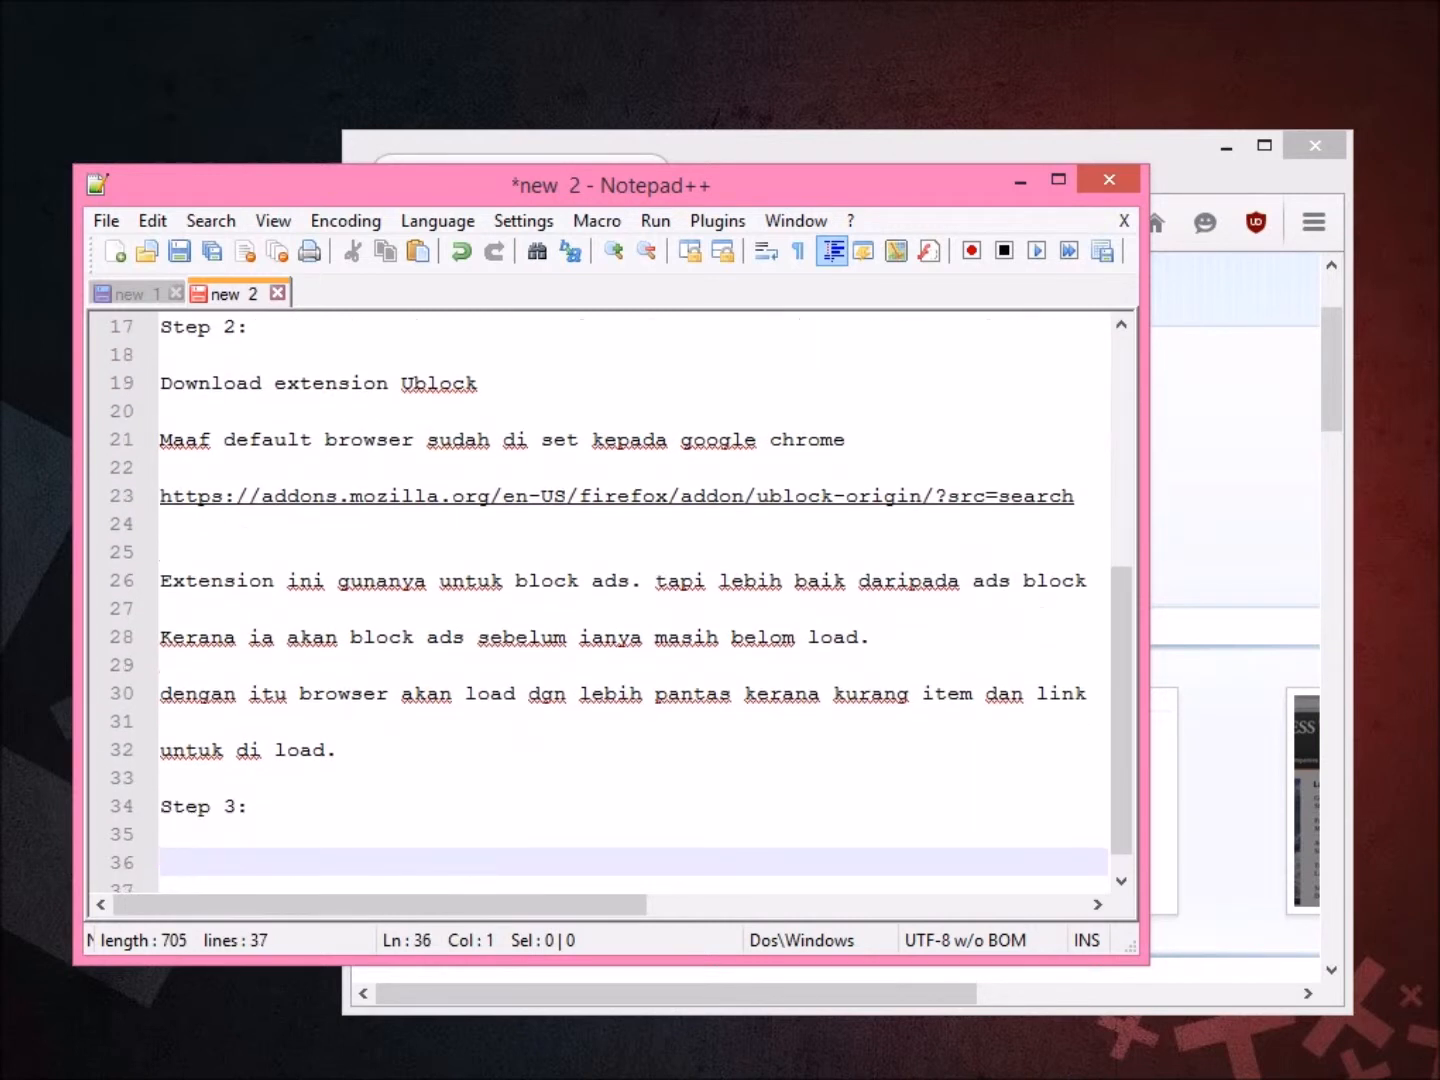
{"action": "type", "text": "Buang dan"}
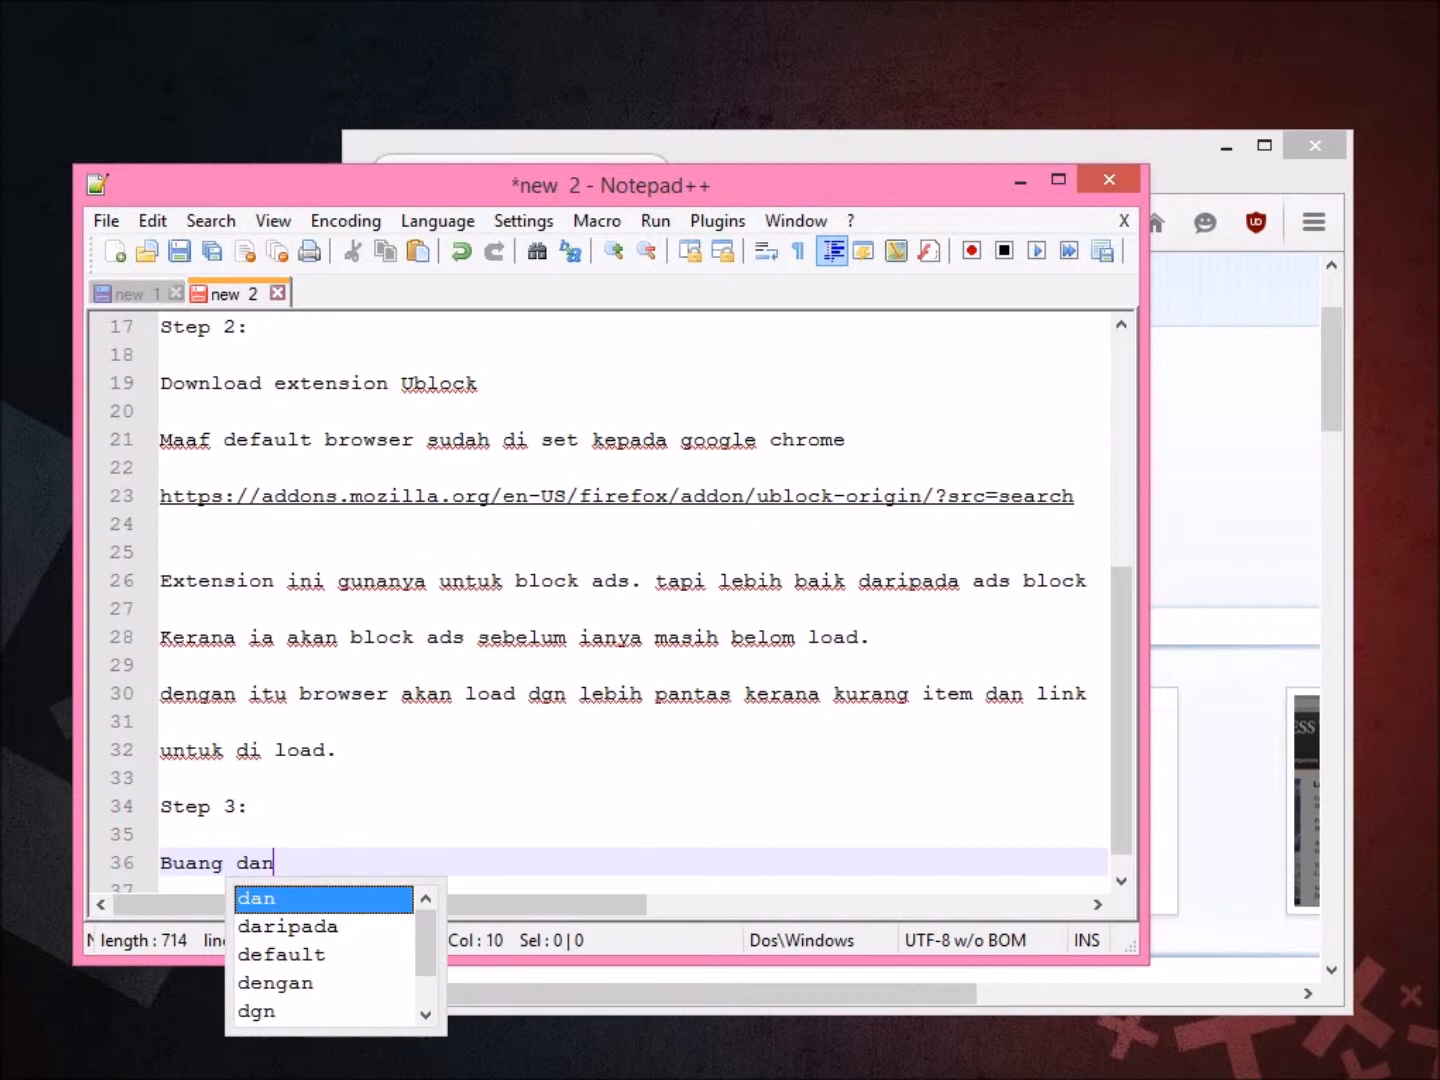
{"action": "type", "text": " disable extension yang t"}
{"action": "key", "text": "BackSpace"}
{"action": "type", "text": "g tidak berguna."}
{"action": "key", "text": "Return"}
{"action": "key", "text": "Return"}
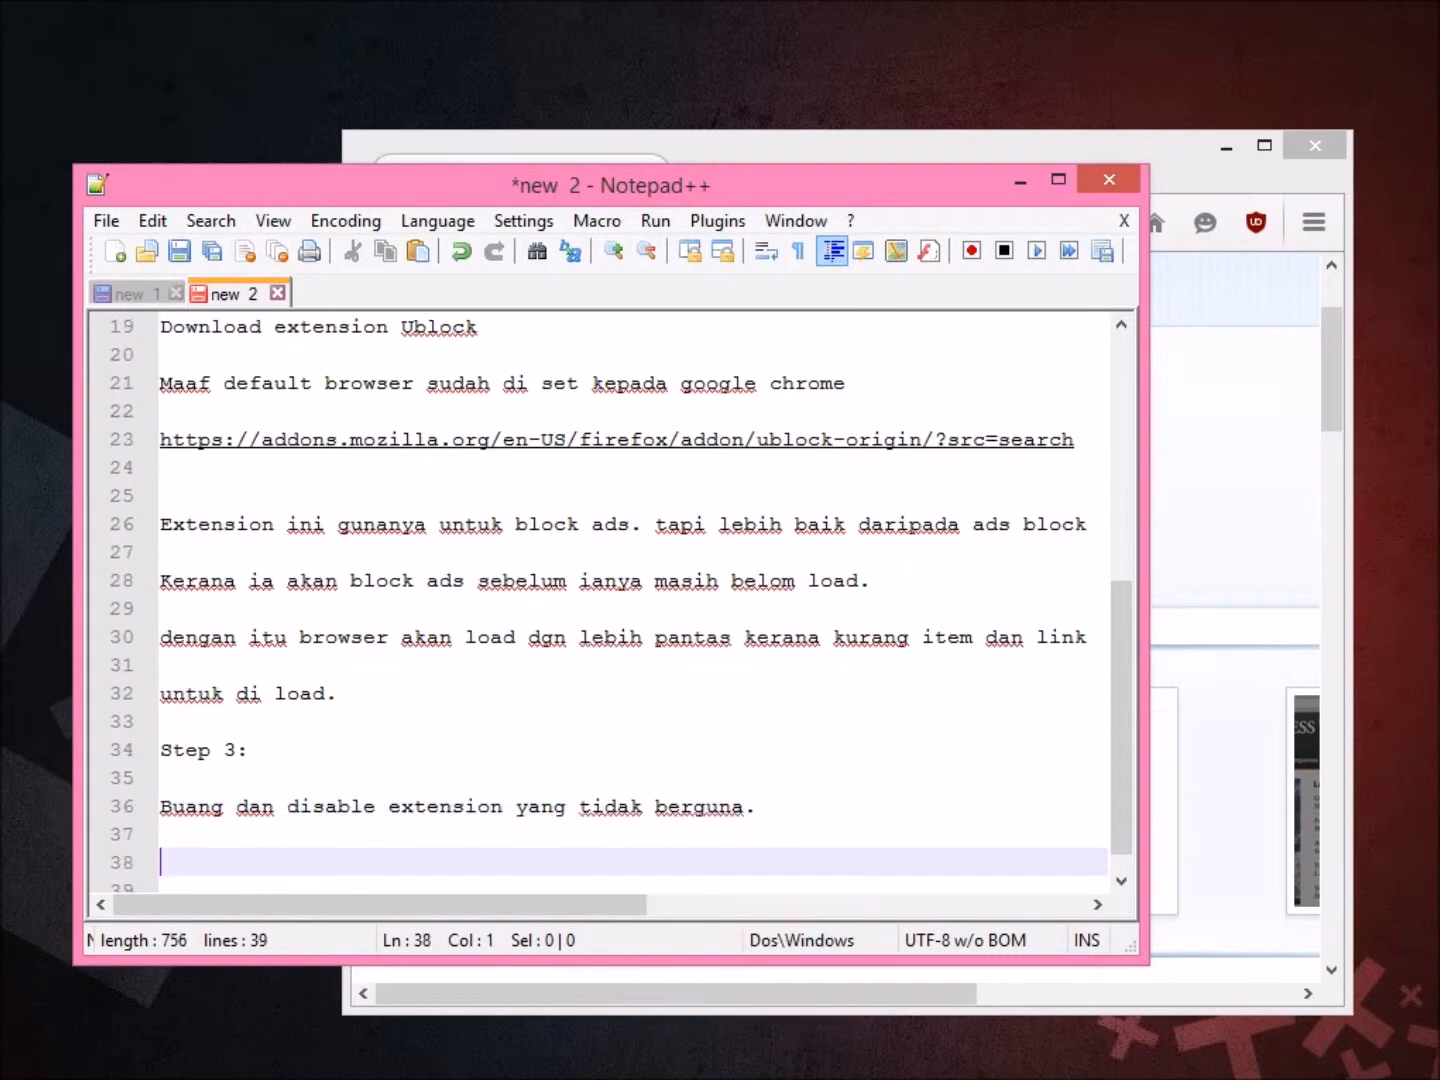
{"action": "key", "text": "alt+Tab"}
Open Firefox's Add-ons Manager and move and widen the browser window.
{"action": "left_click", "coordinate": [1313, 222]}
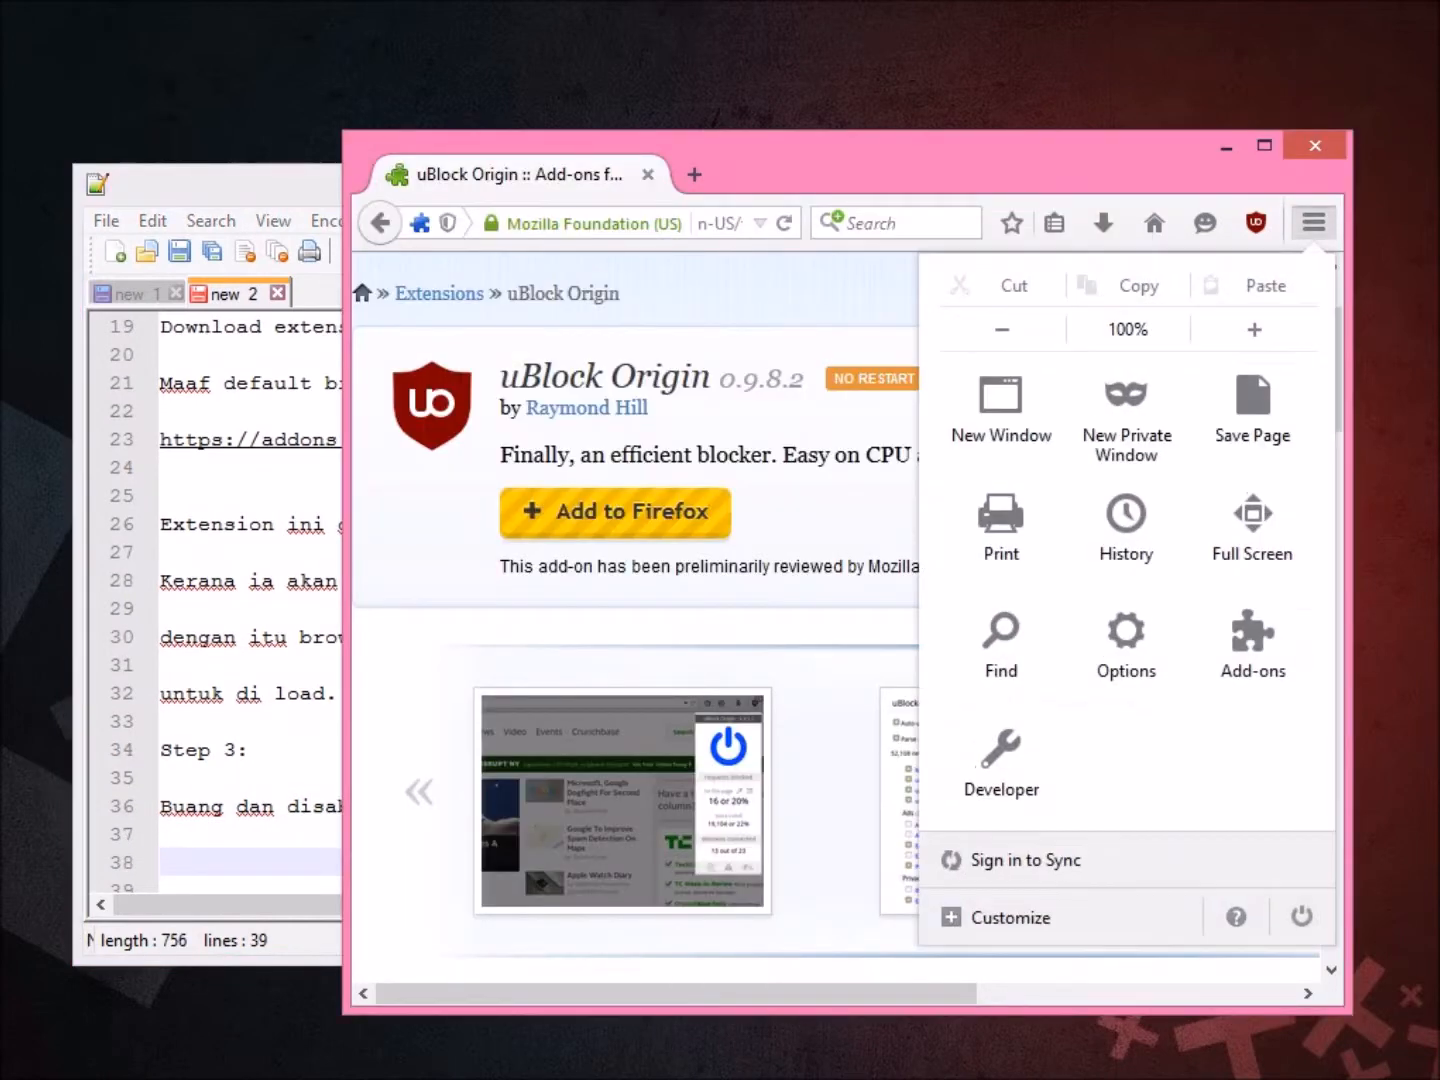
{"action": "left_click", "coordinate": [1250, 635]}
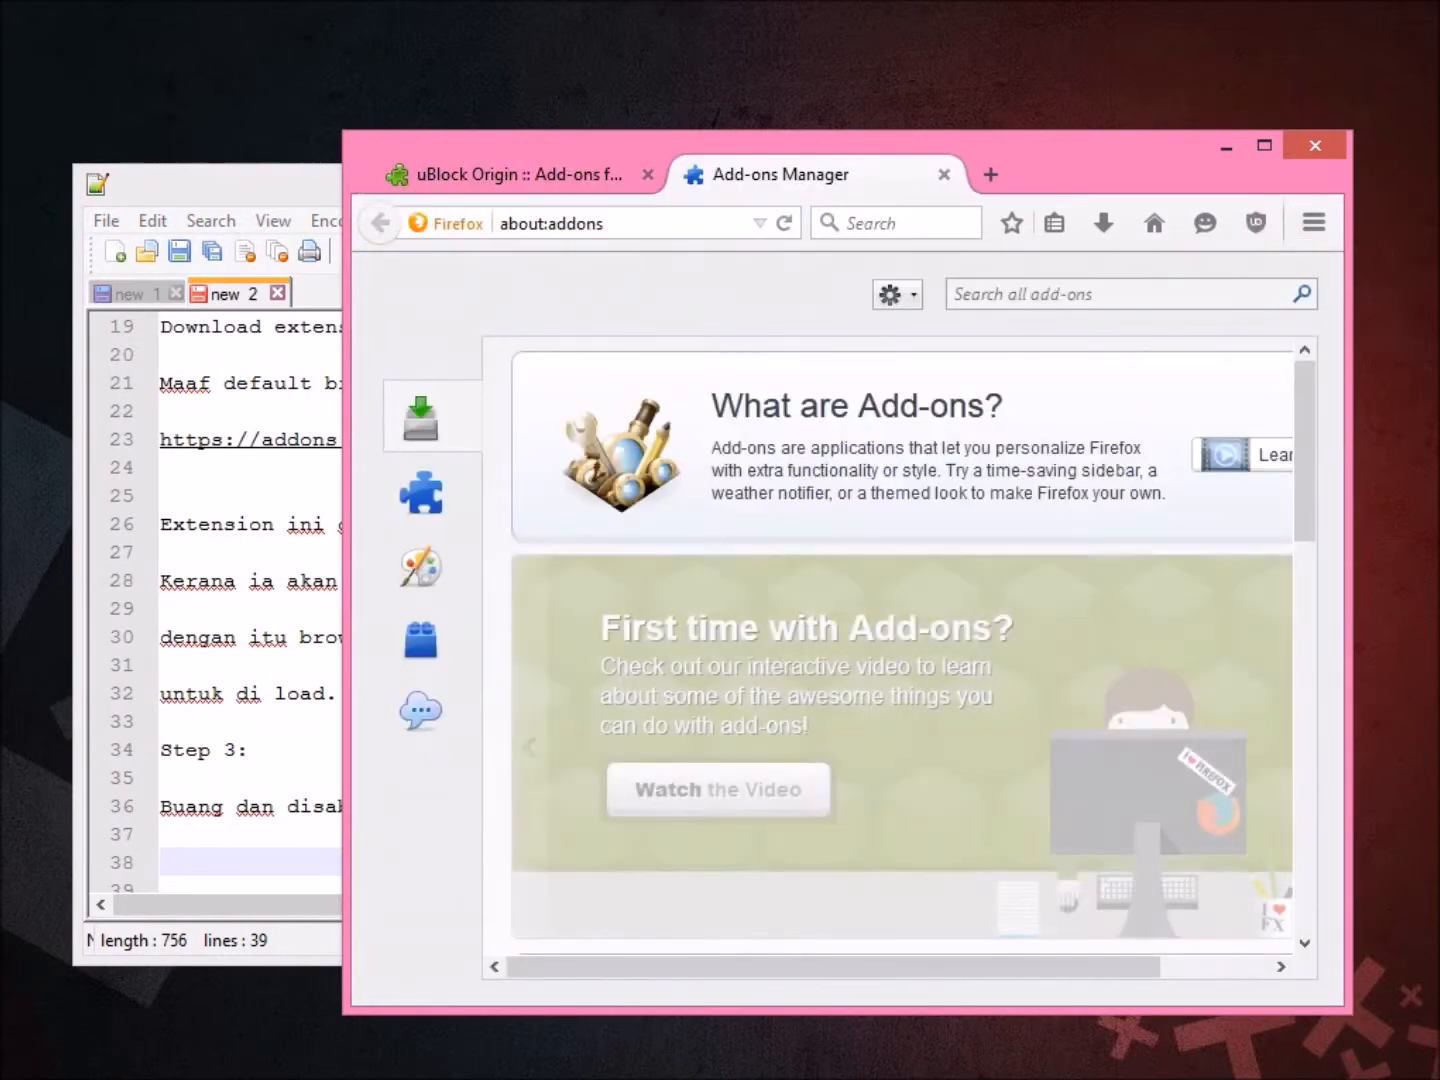
{"action": "left_click_drag", "start_coordinate": [1101, 150], "coordinate": [900, 109]}
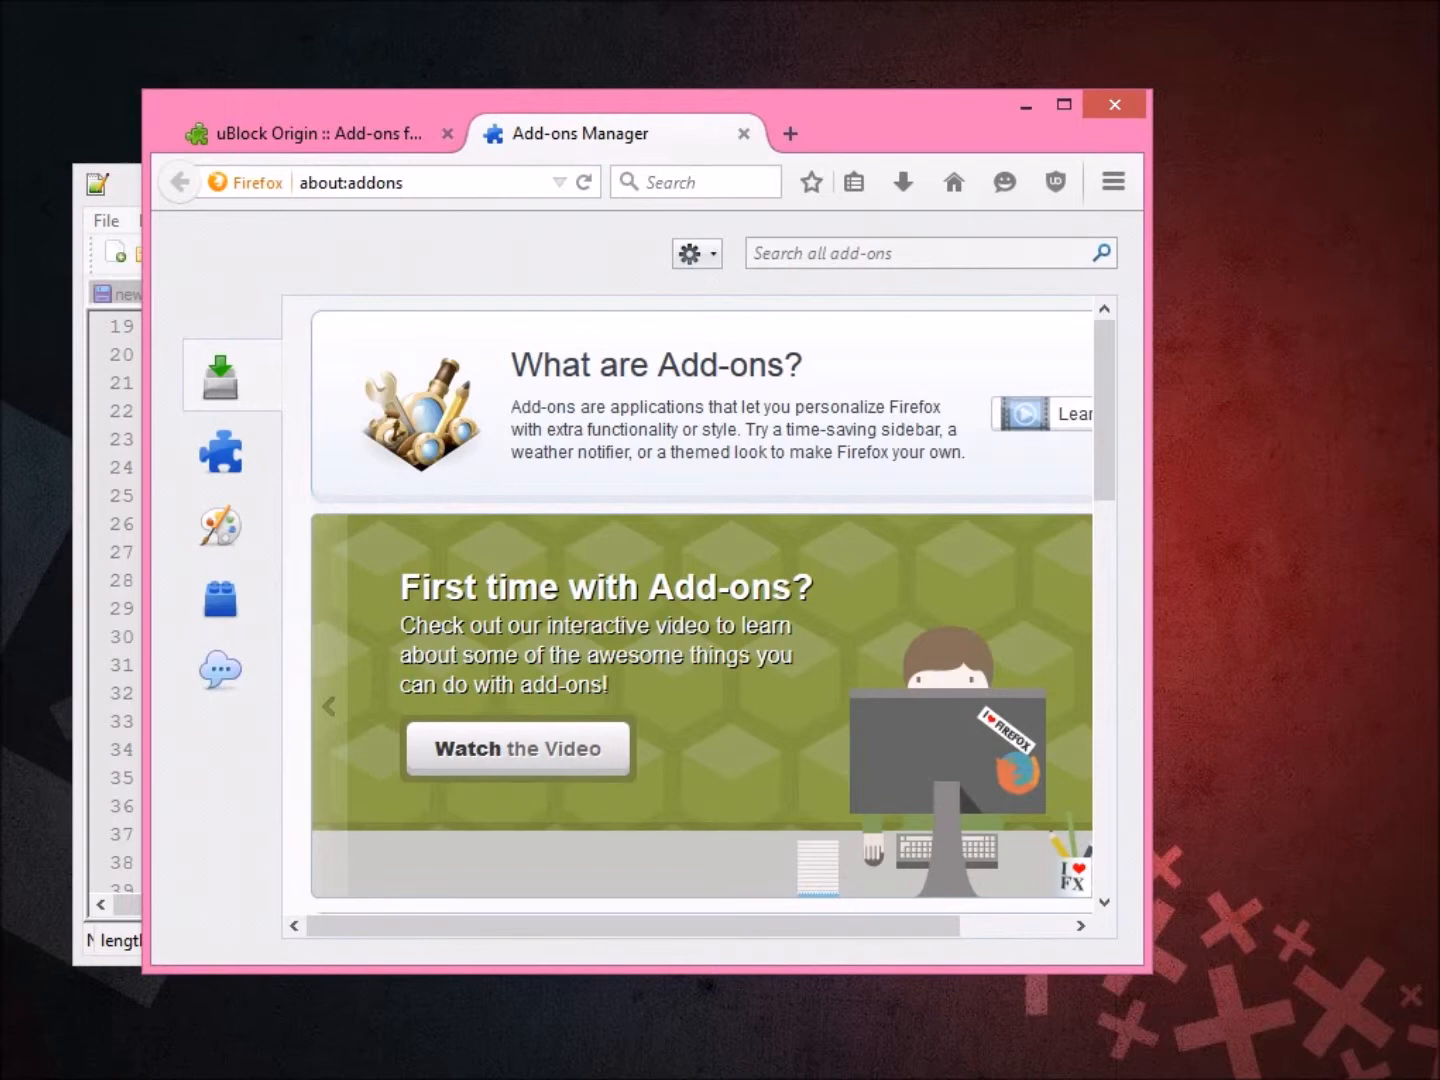
{"action": "left_click_drag", "start_coordinate": [1150, 530], "coordinate": [1338, 530]}
Browse the installed Extensions, Plugins and Services, then close the Add-ons Manager and return to the notes.
{"action": "left_click", "coordinate": [311, 453]}
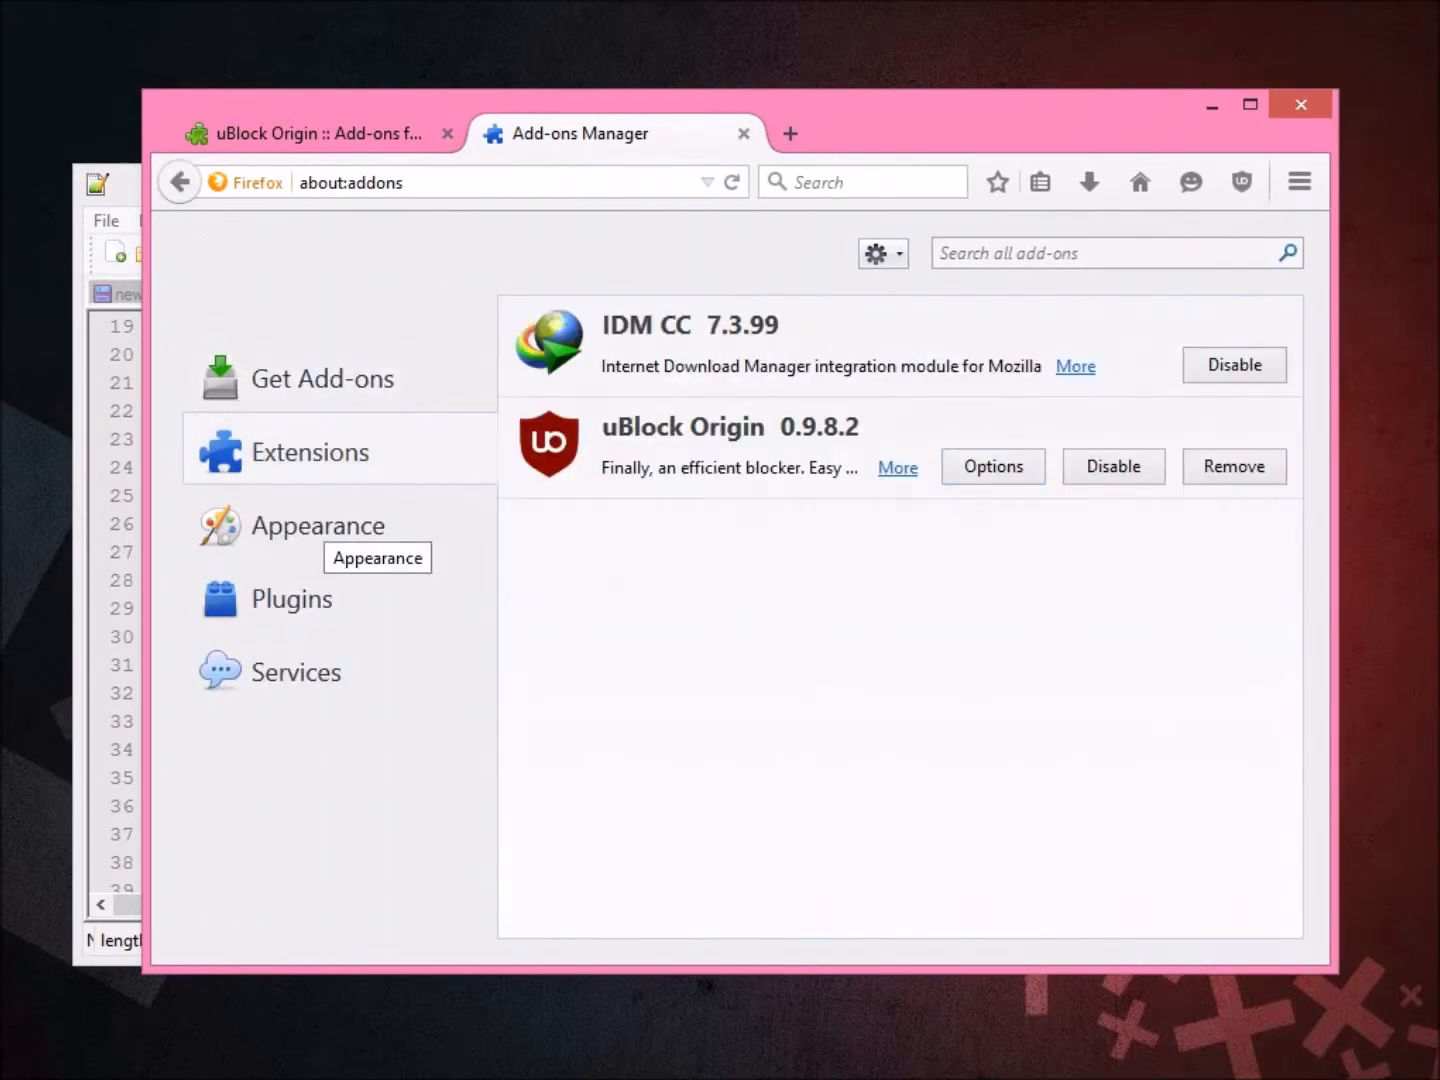
{"action": "left_click", "coordinate": [318, 526]}
{"action": "left_click", "coordinate": [292, 599]}
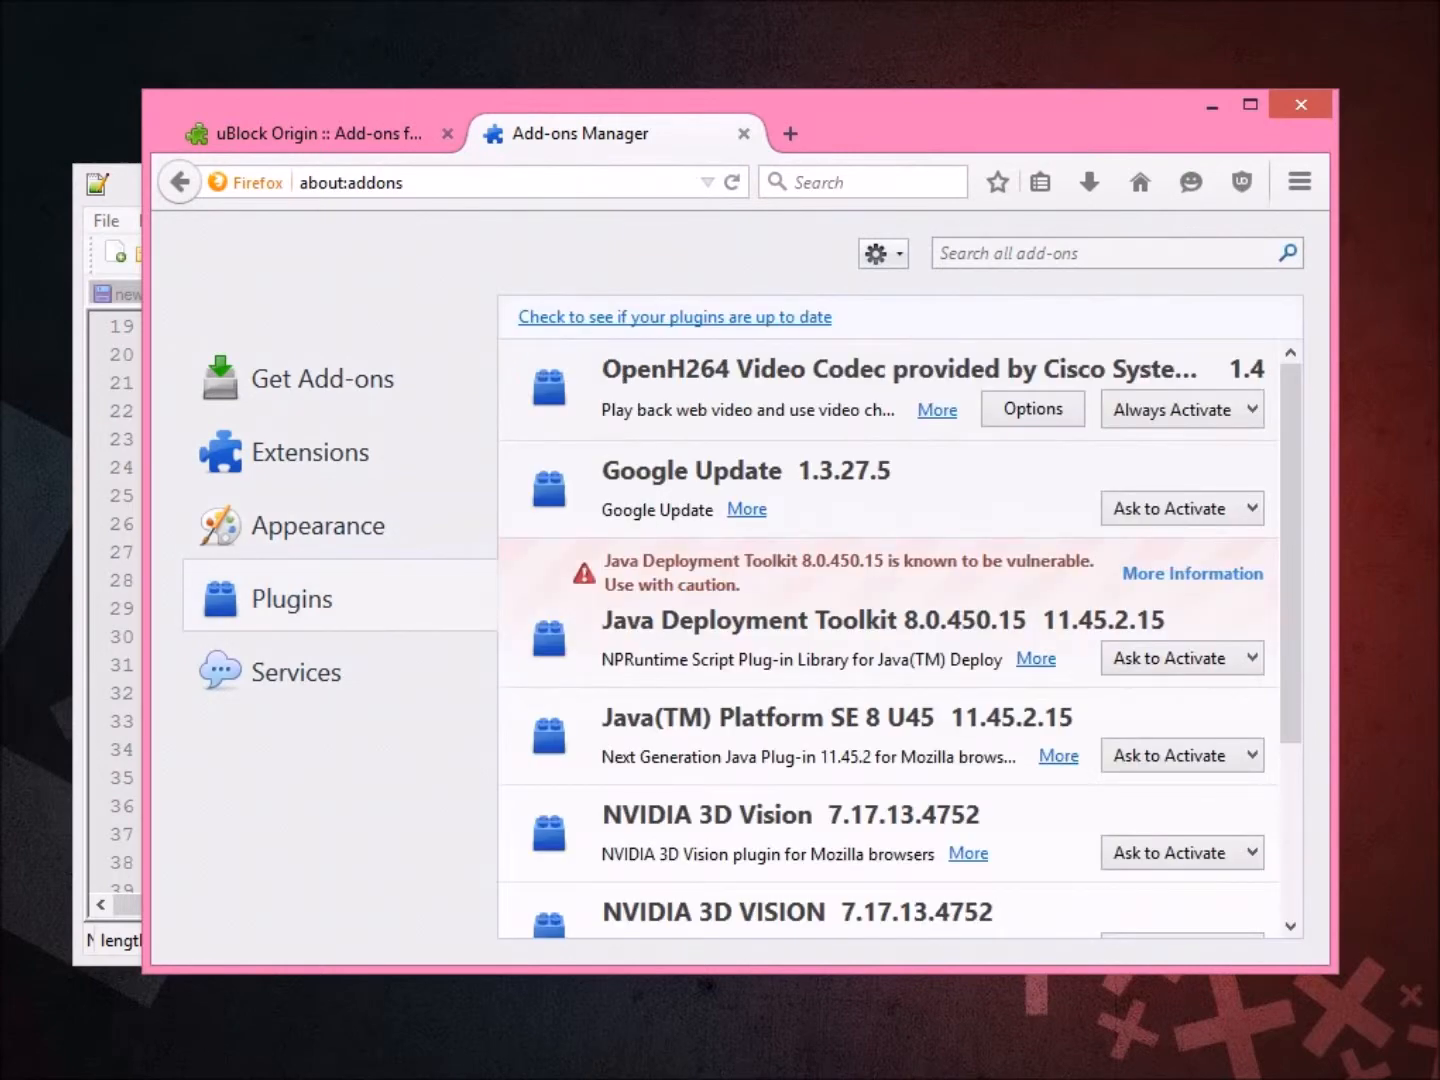
{"action": "scroll", "coordinate": [901, 640], "scroll_direction": "down", "scroll_amount": 4}
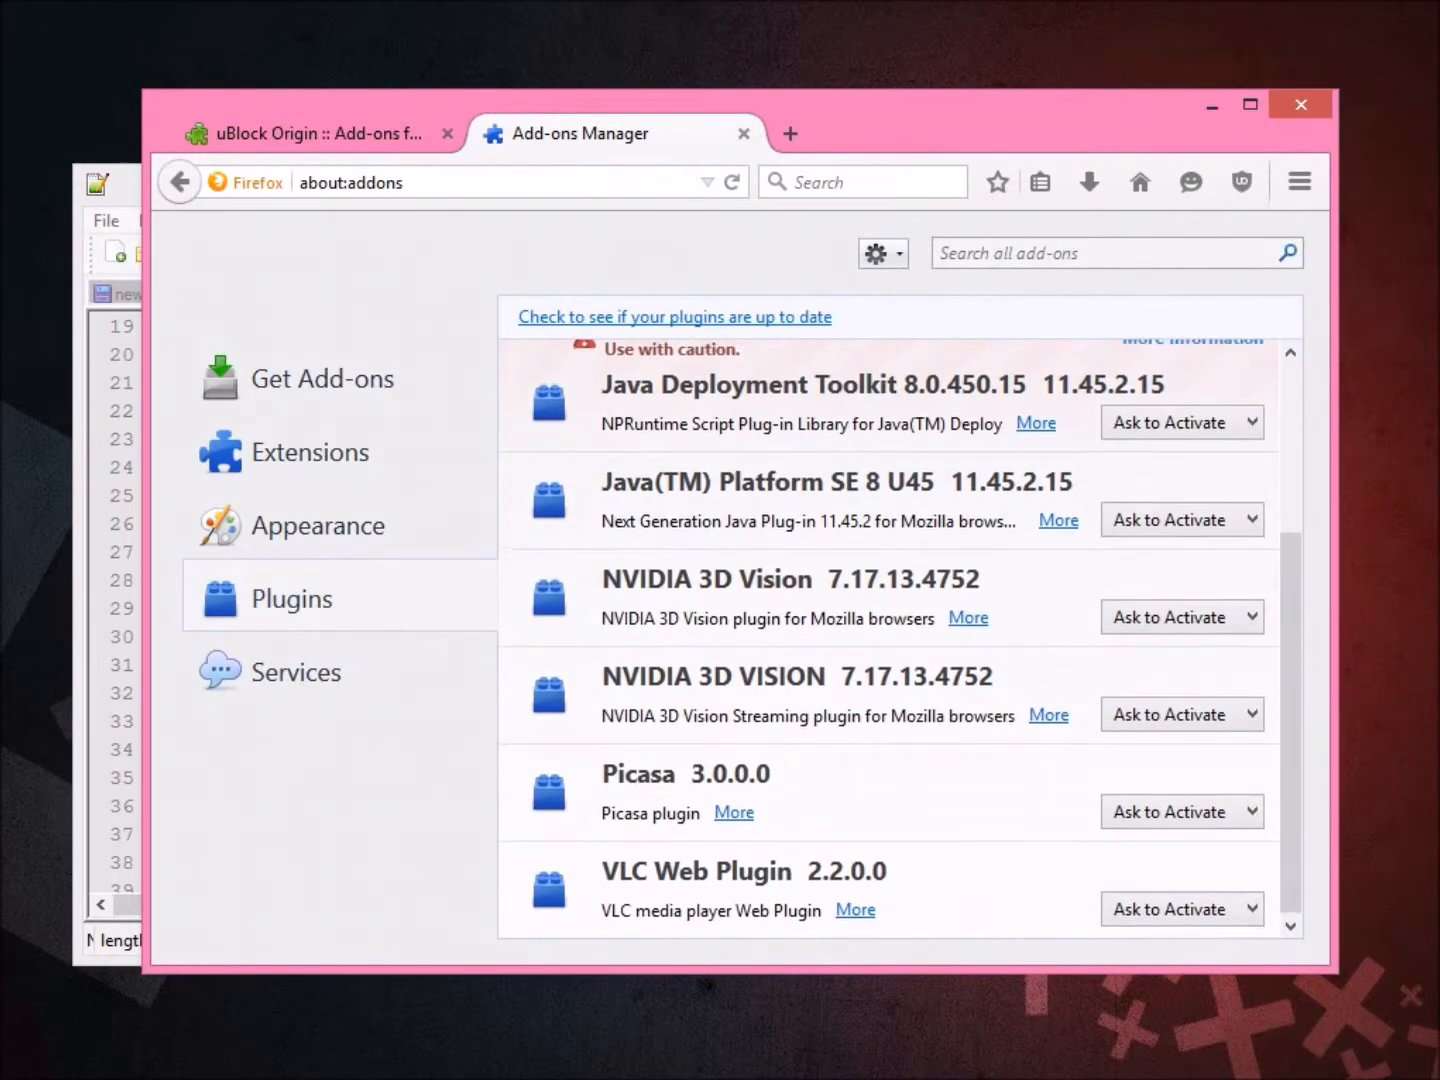
{"action": "left_click", "coordinate": [296, 671]}
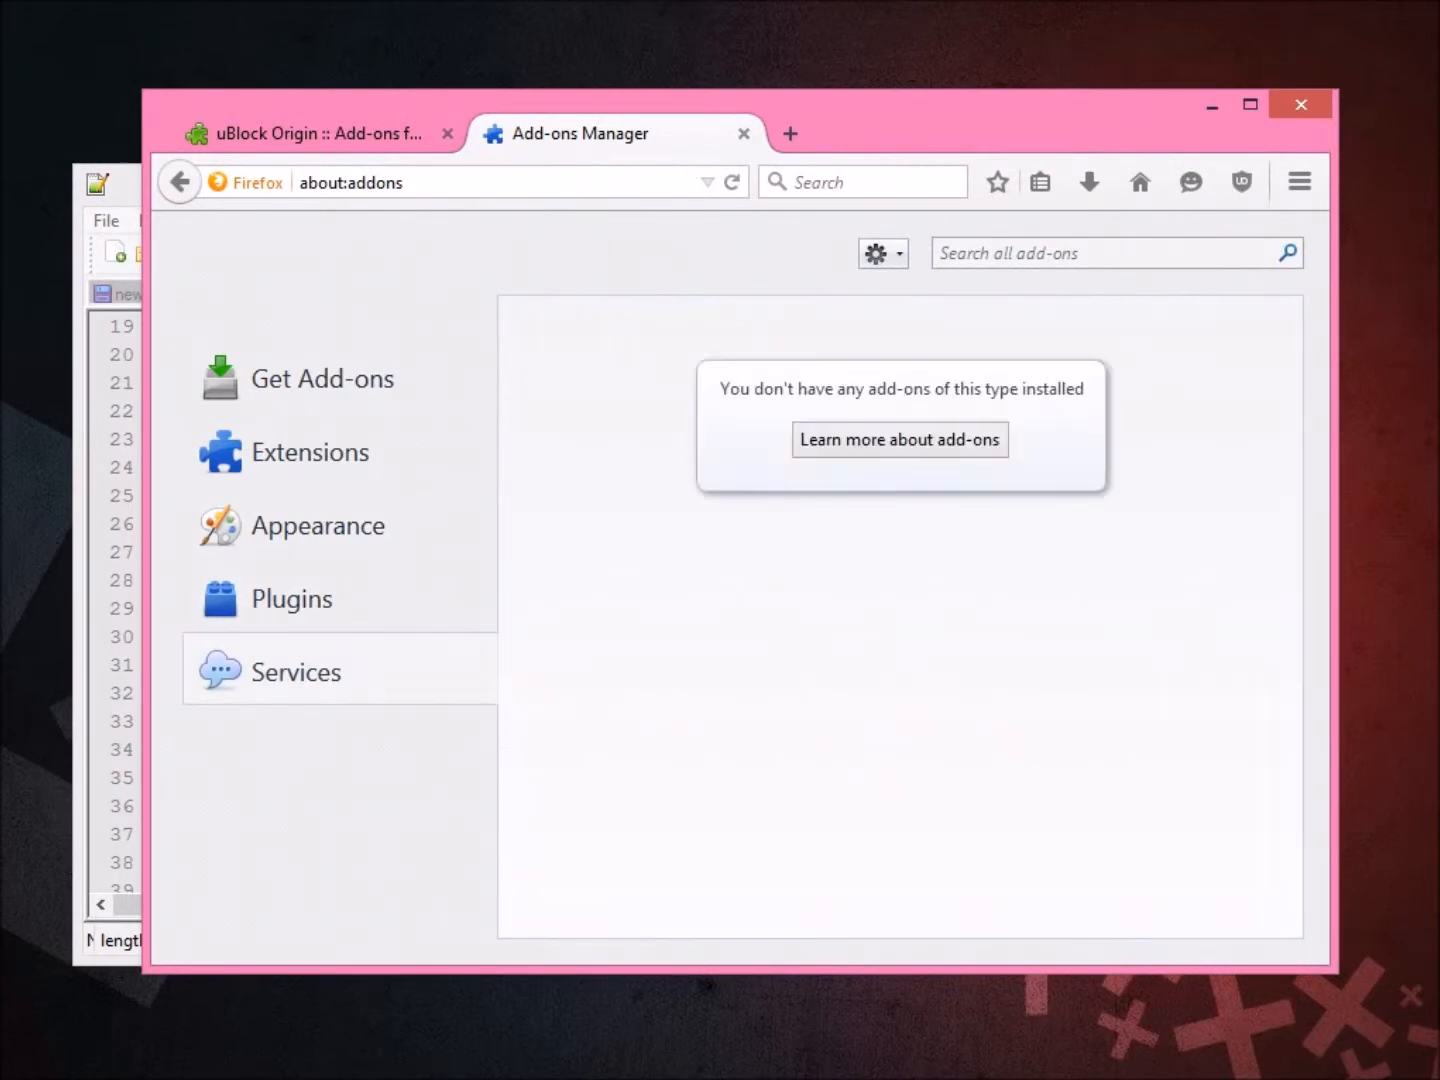
{"action": "left_click", "coordinate": [743, 133]}
{"action": "left_click_drag", "start_coordinate": [742, 133], "coordinate": [858, 125]}
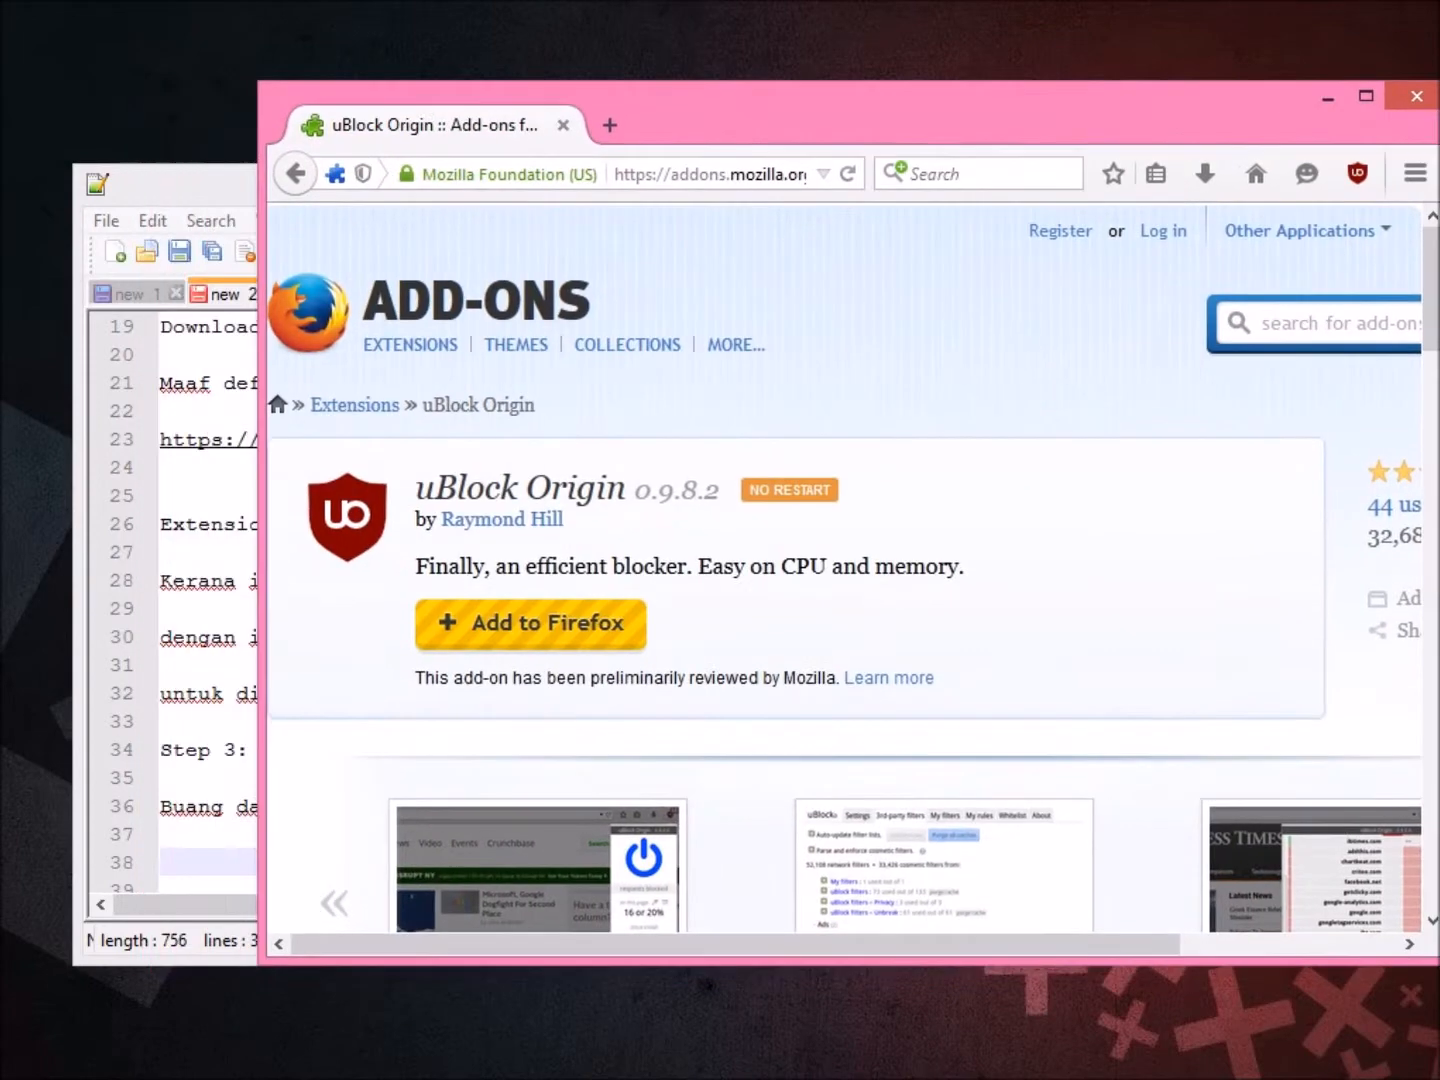
{"action": "key", "text": "alt+Tab"}
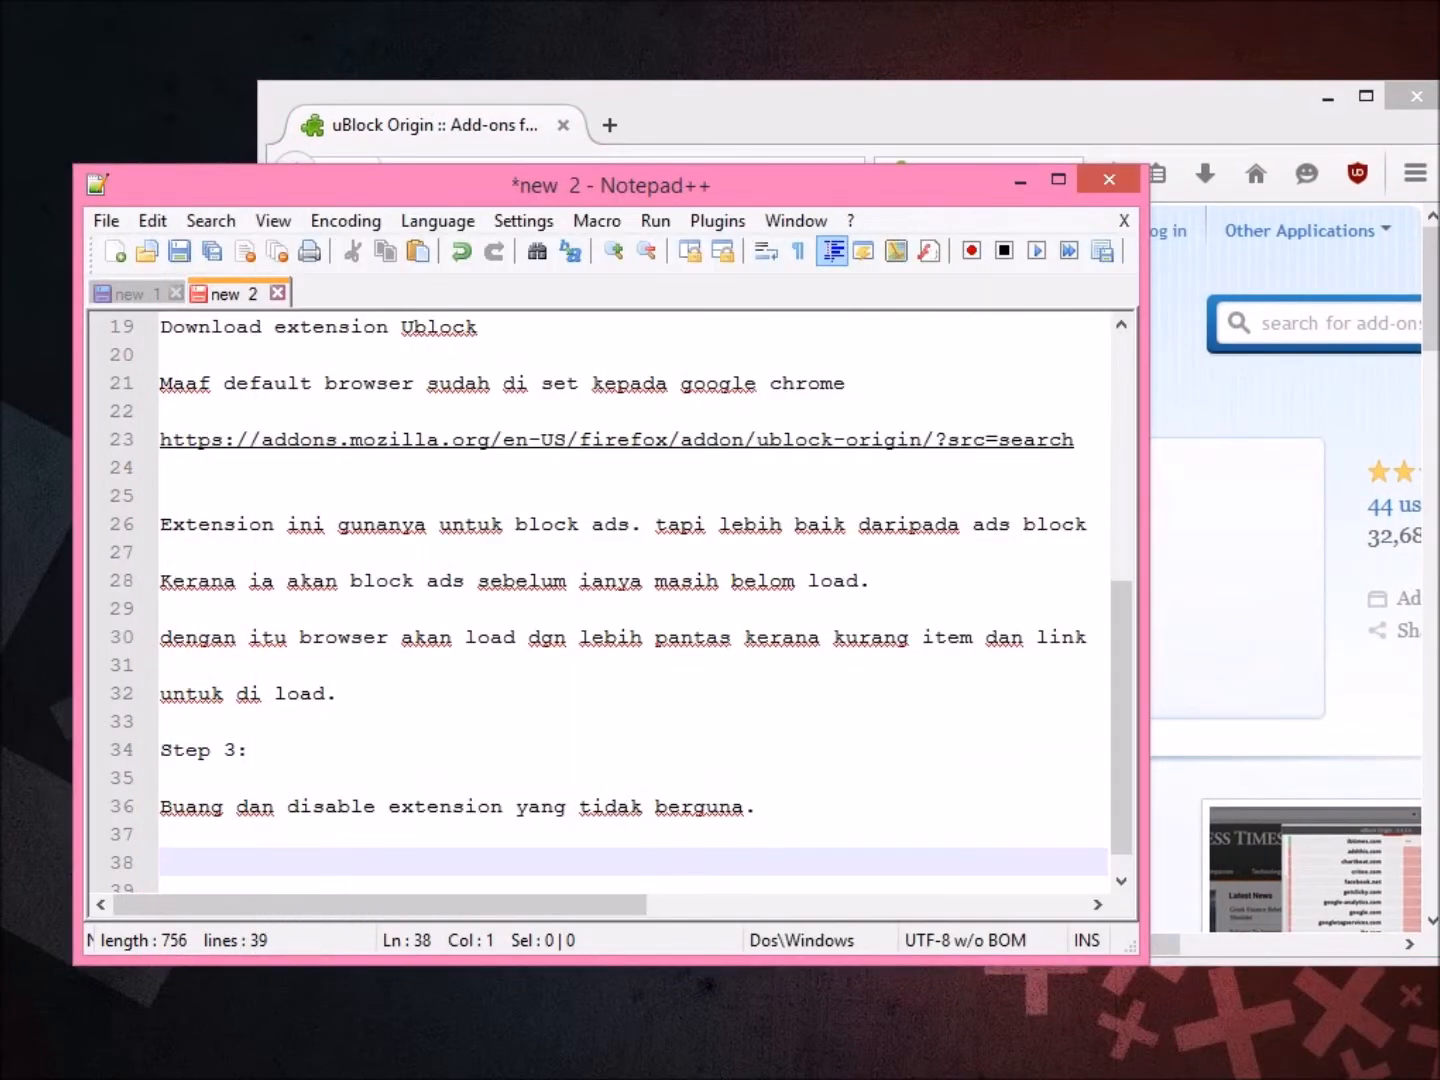
Add 'firefox saya masih hensem dan dara..' and 'Mari kita cuba' to the notes, then return to Firefox.
{"action": "type", "text": "firefox saya "}
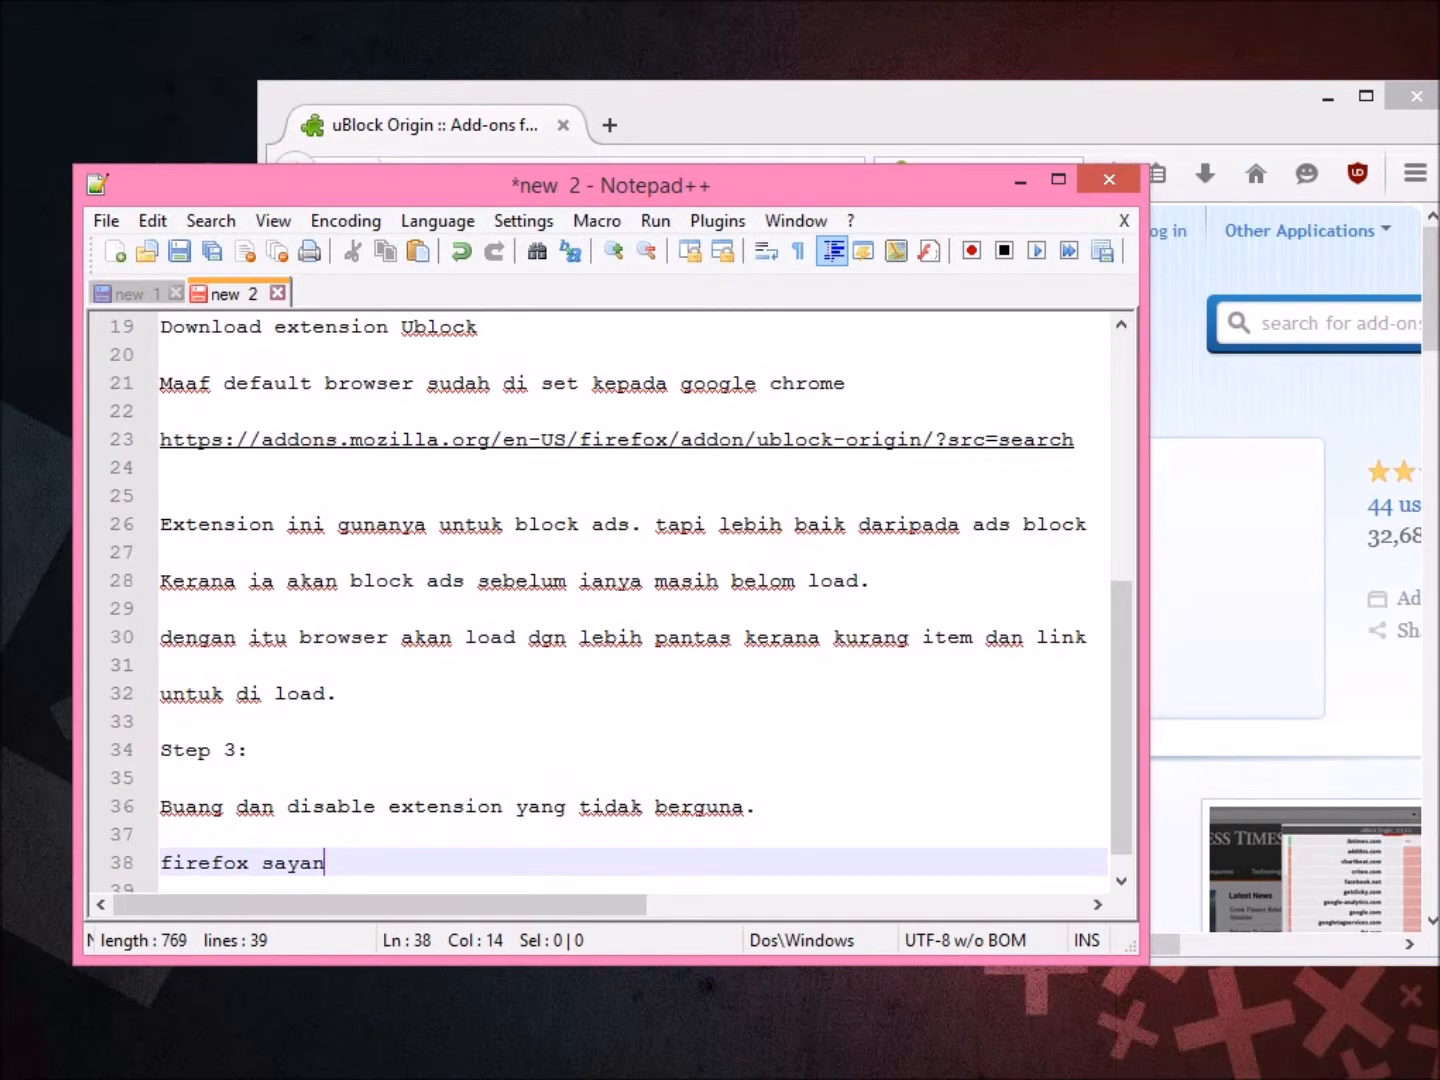
{"action": "type", "text": "masih h"}
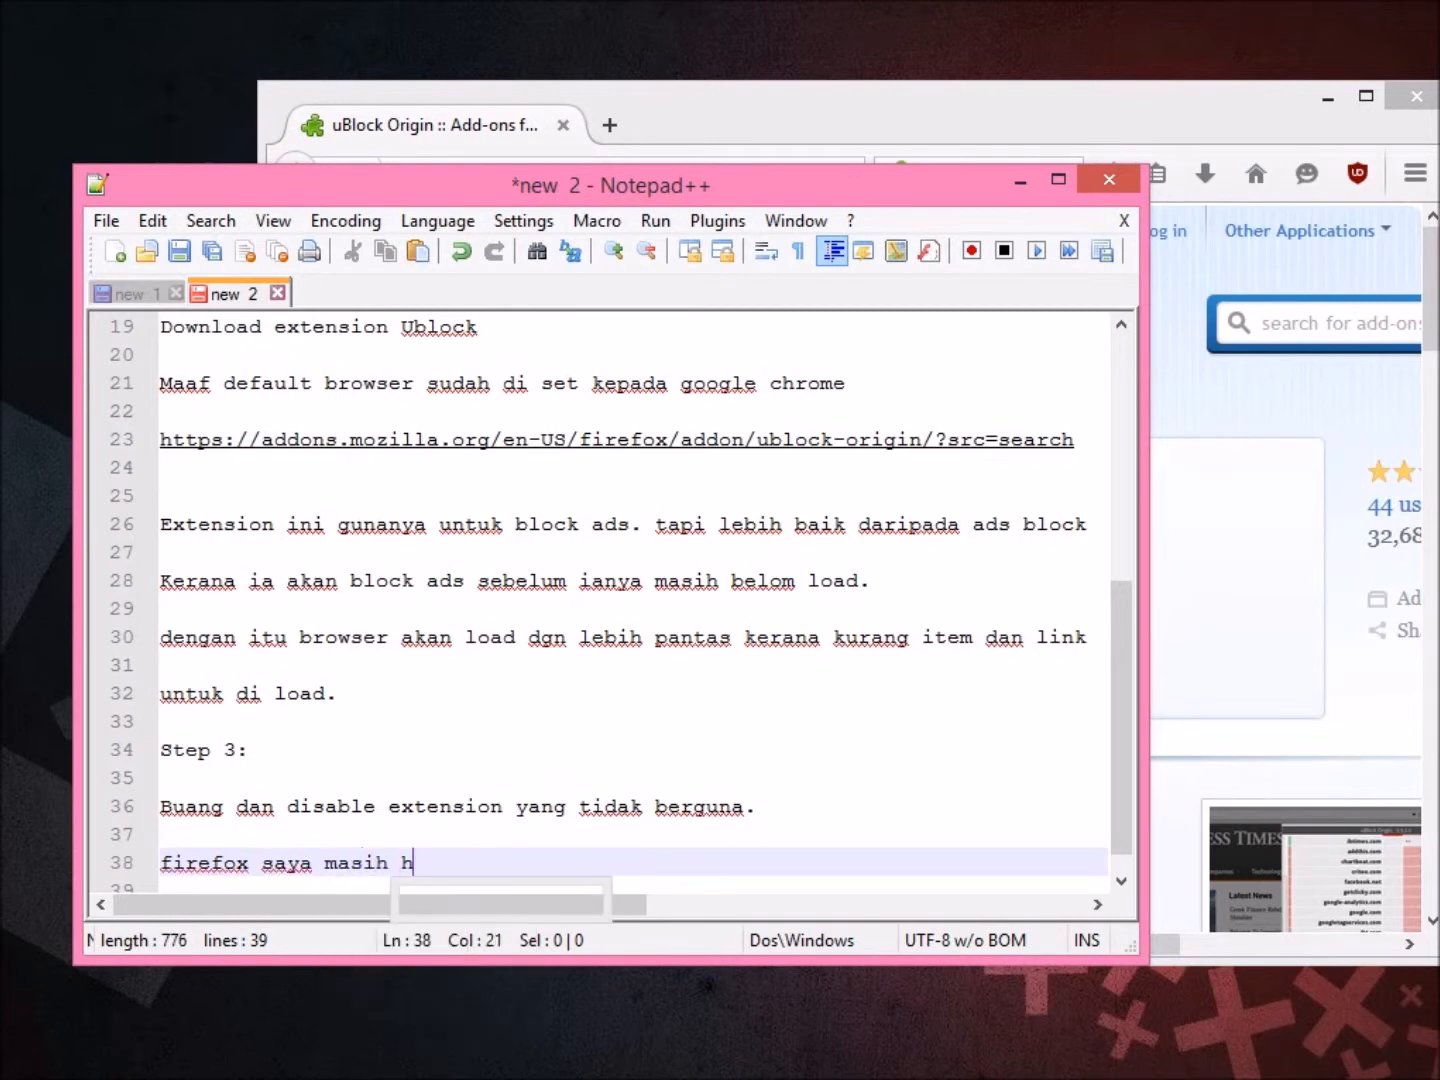
{"action": "type", "text": "ensem d"}
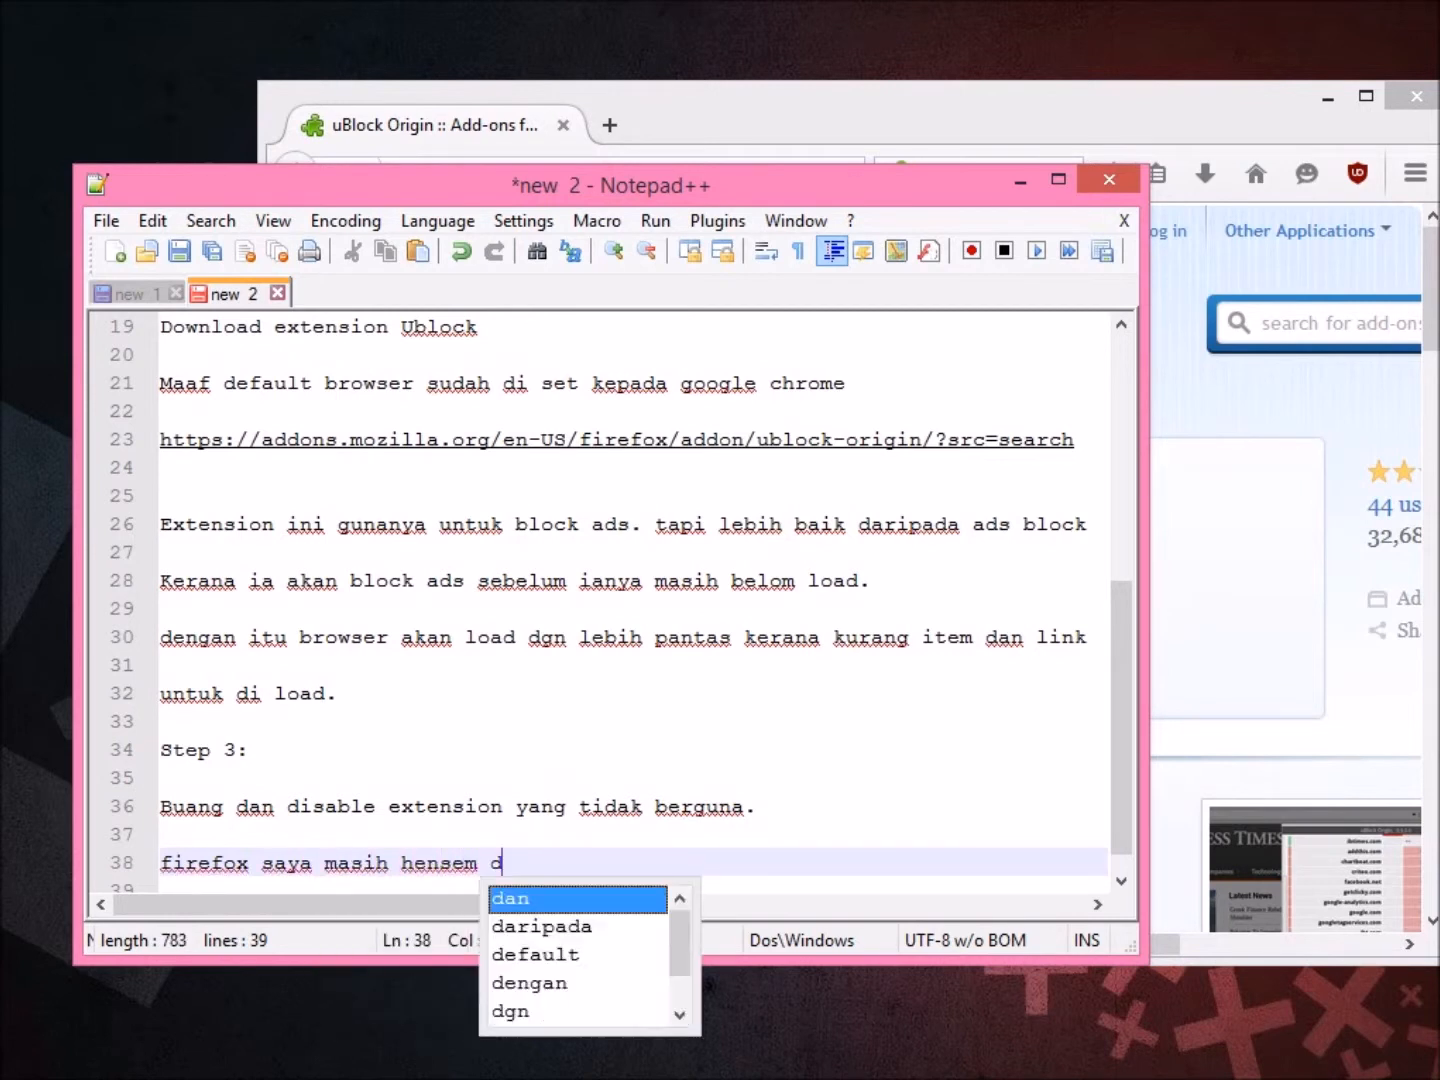
{"action": "type", "text": "an dara"}
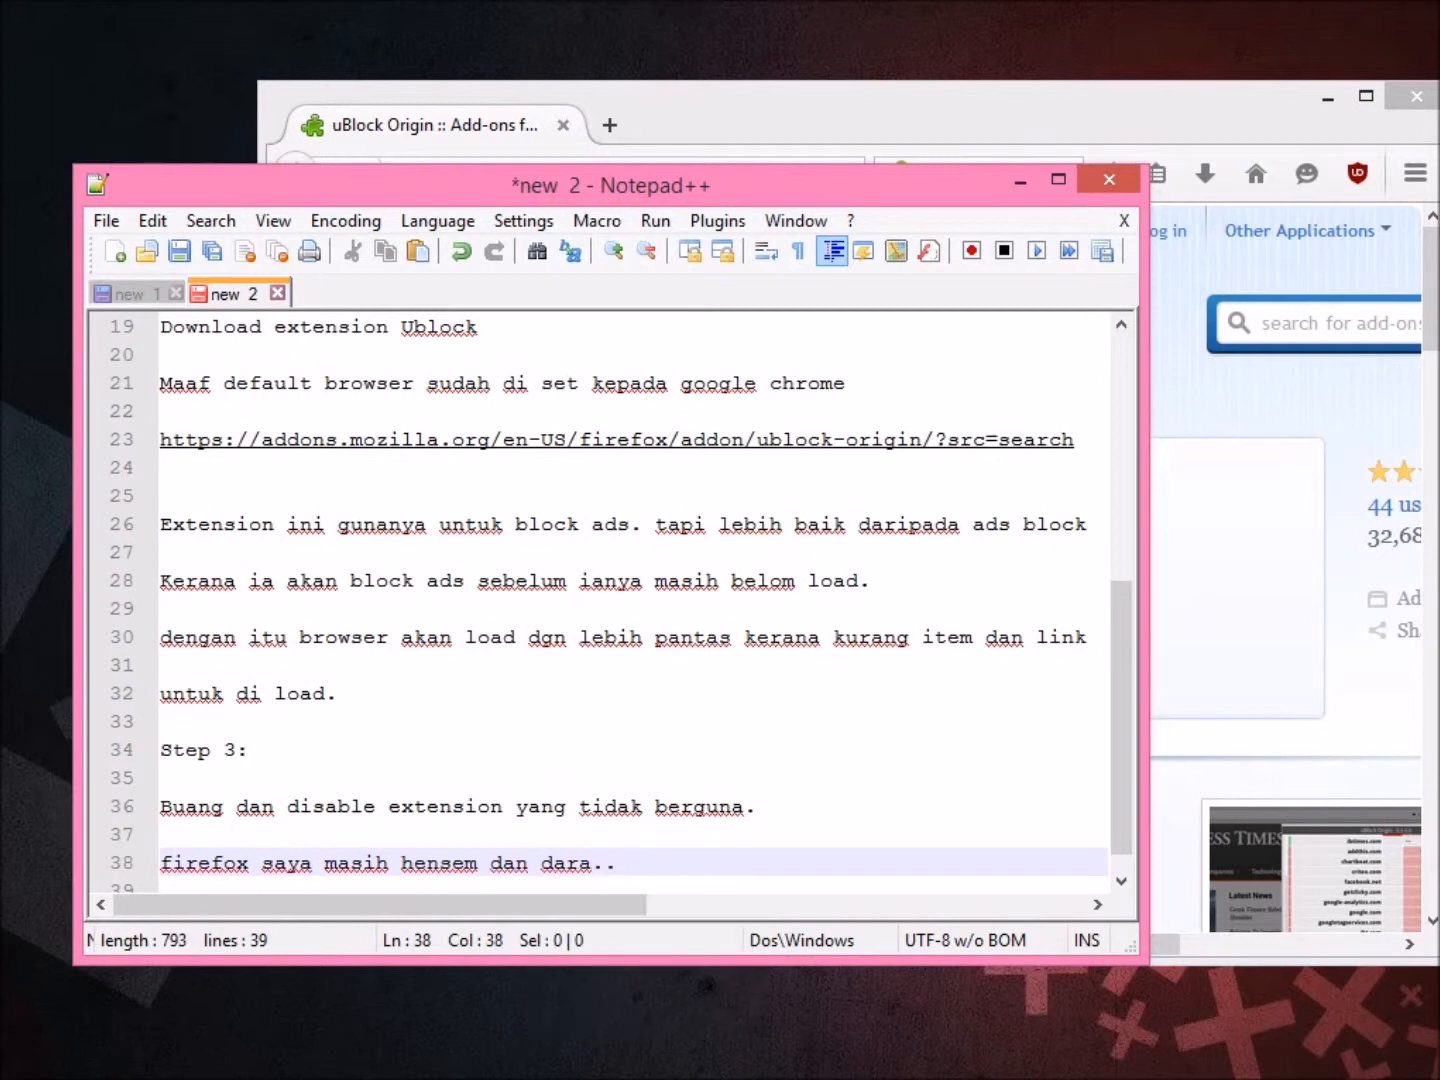
{"action": "type", "text": ".."}
{"action": "key", "text": "Return"}
{"action": "key", "text": "Return"}
{"action": "type", "text": "M"}
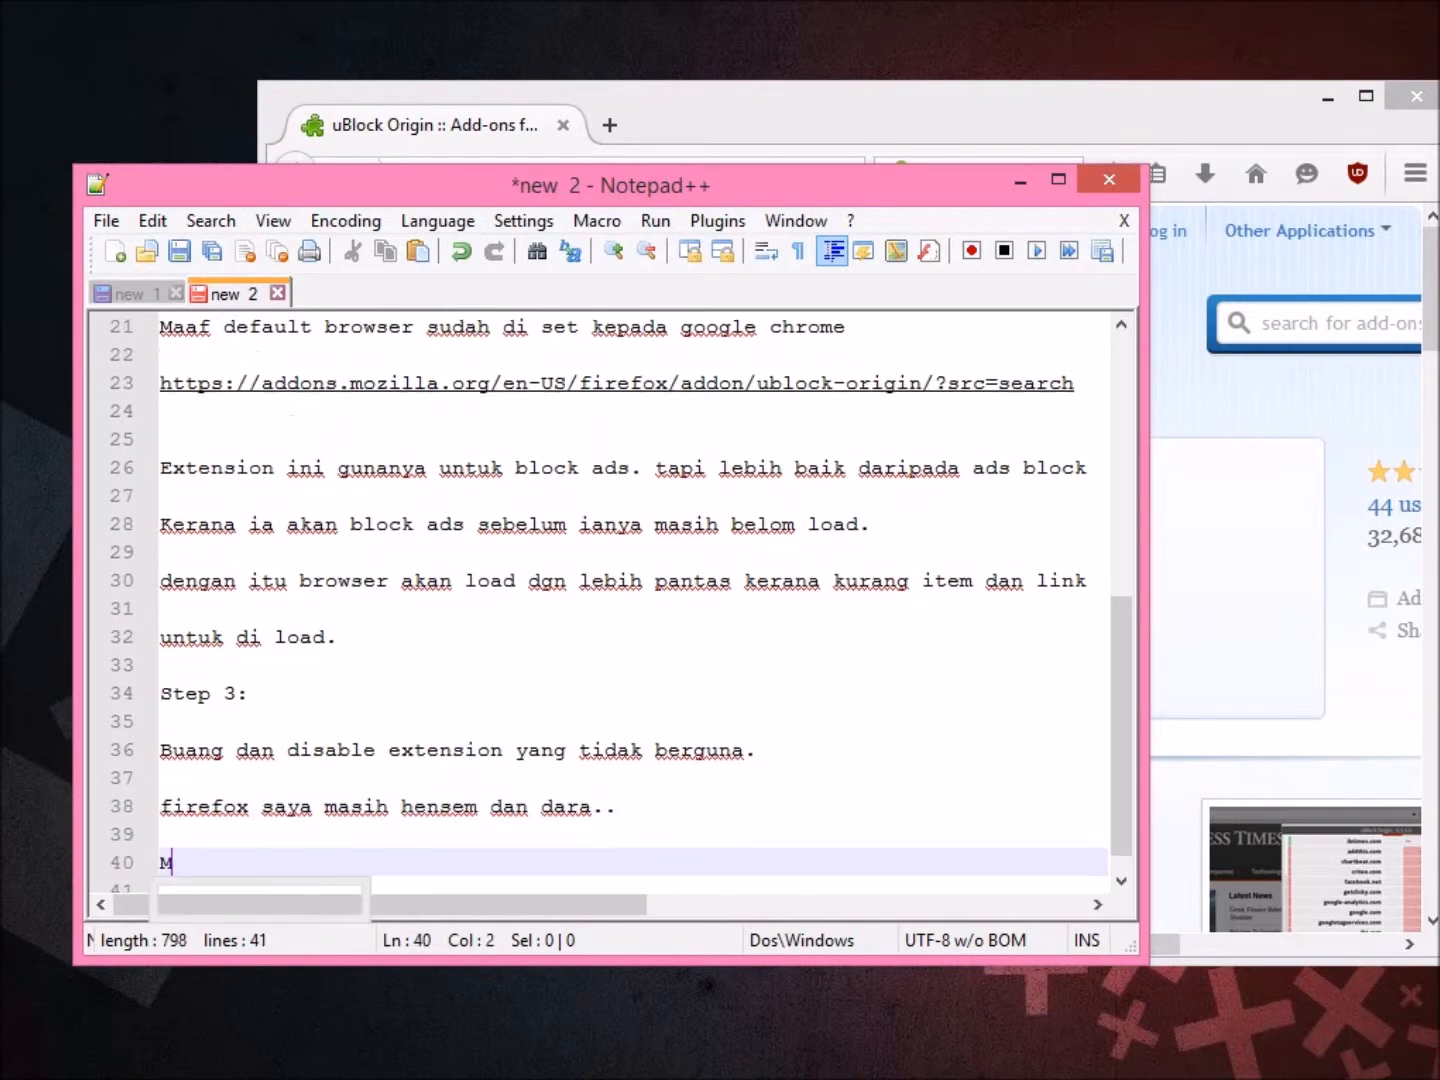
{"action": "type", "text": "ari kita cuba"}
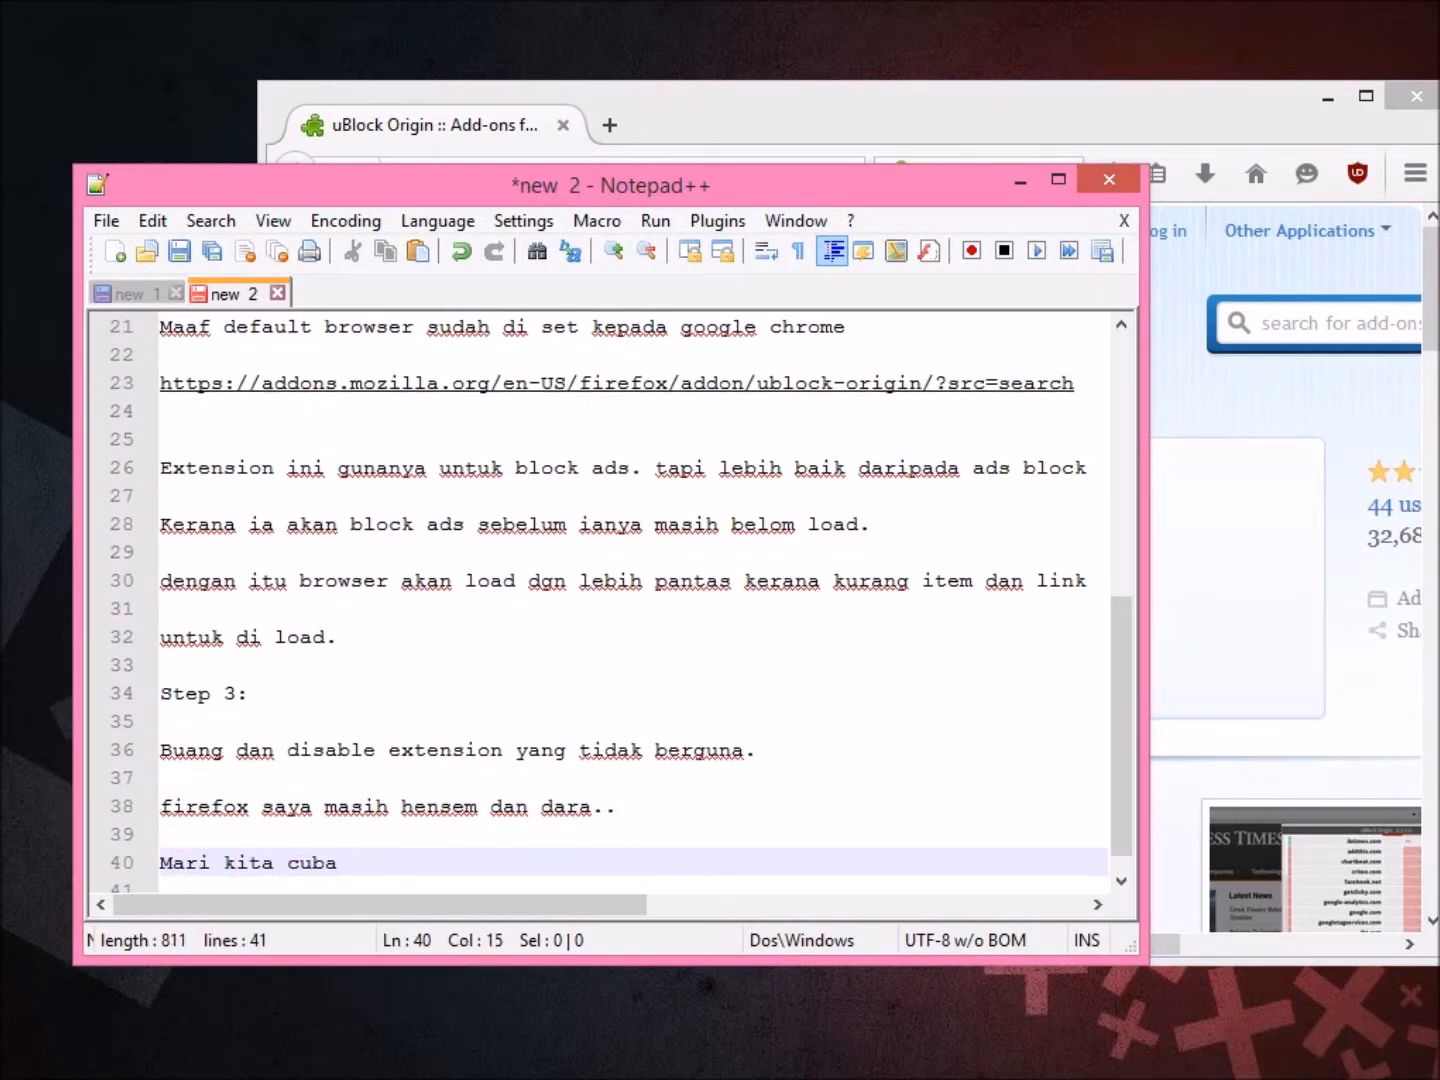
{"action": "key", "text": "alt+Tab"}
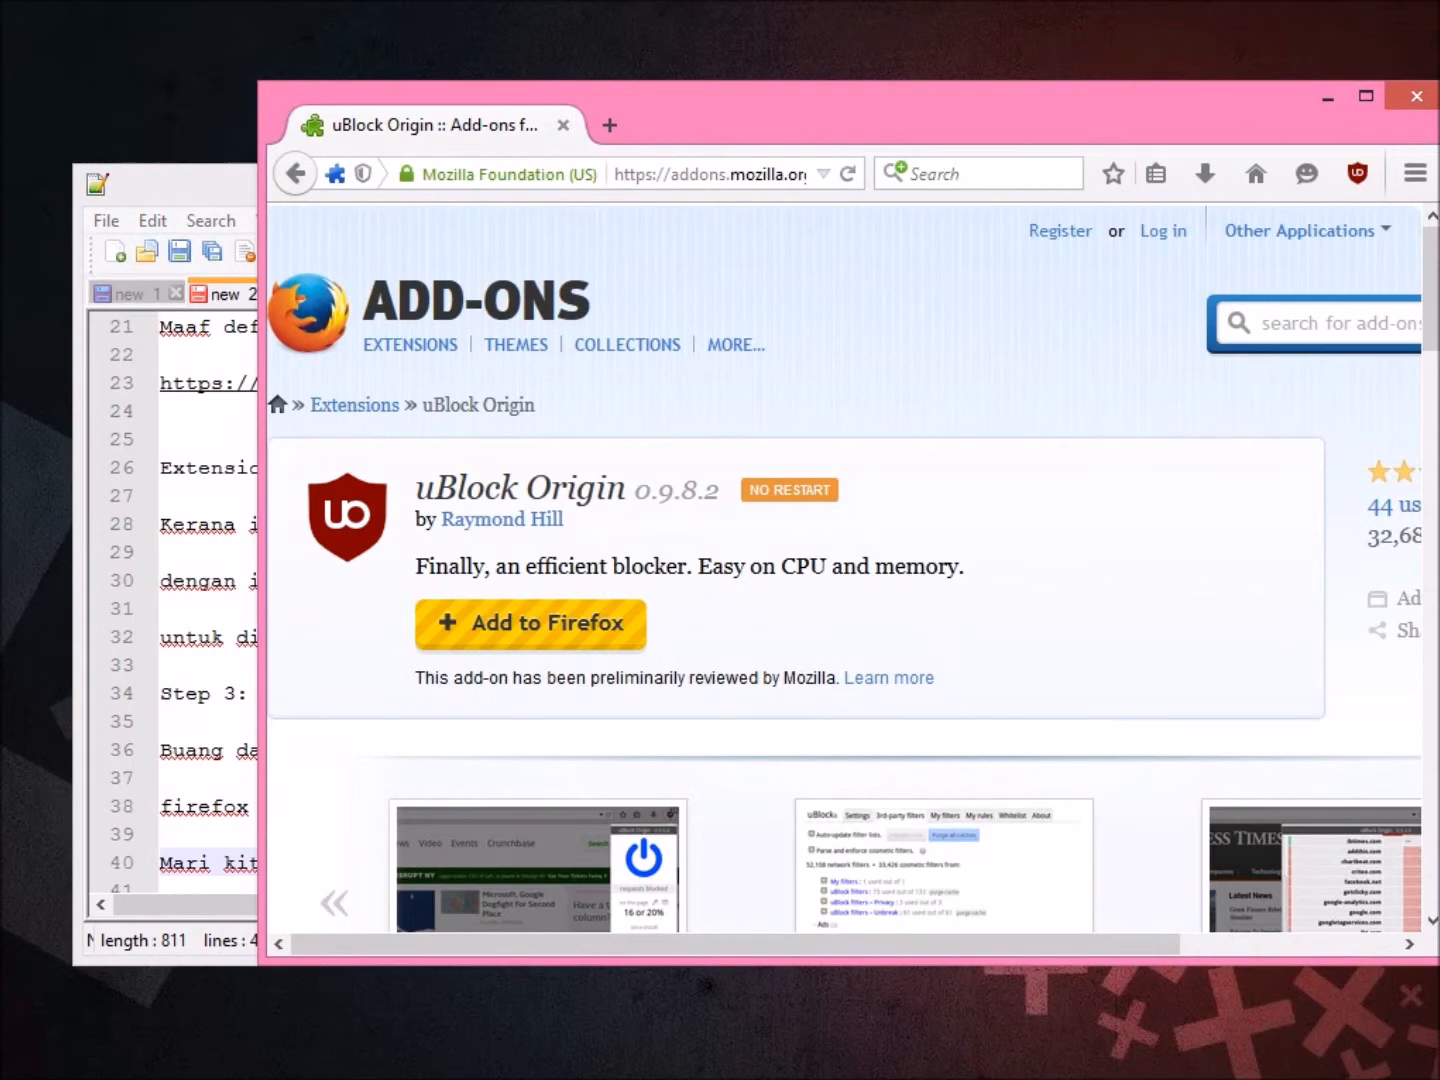
Load youtube.com, then facebook.com in a new Firefox tab.
{"action": "key", "text": "ctrl+l"}
{"action": "type", "text": "y"}
{"action": "key", "text": "Return"}
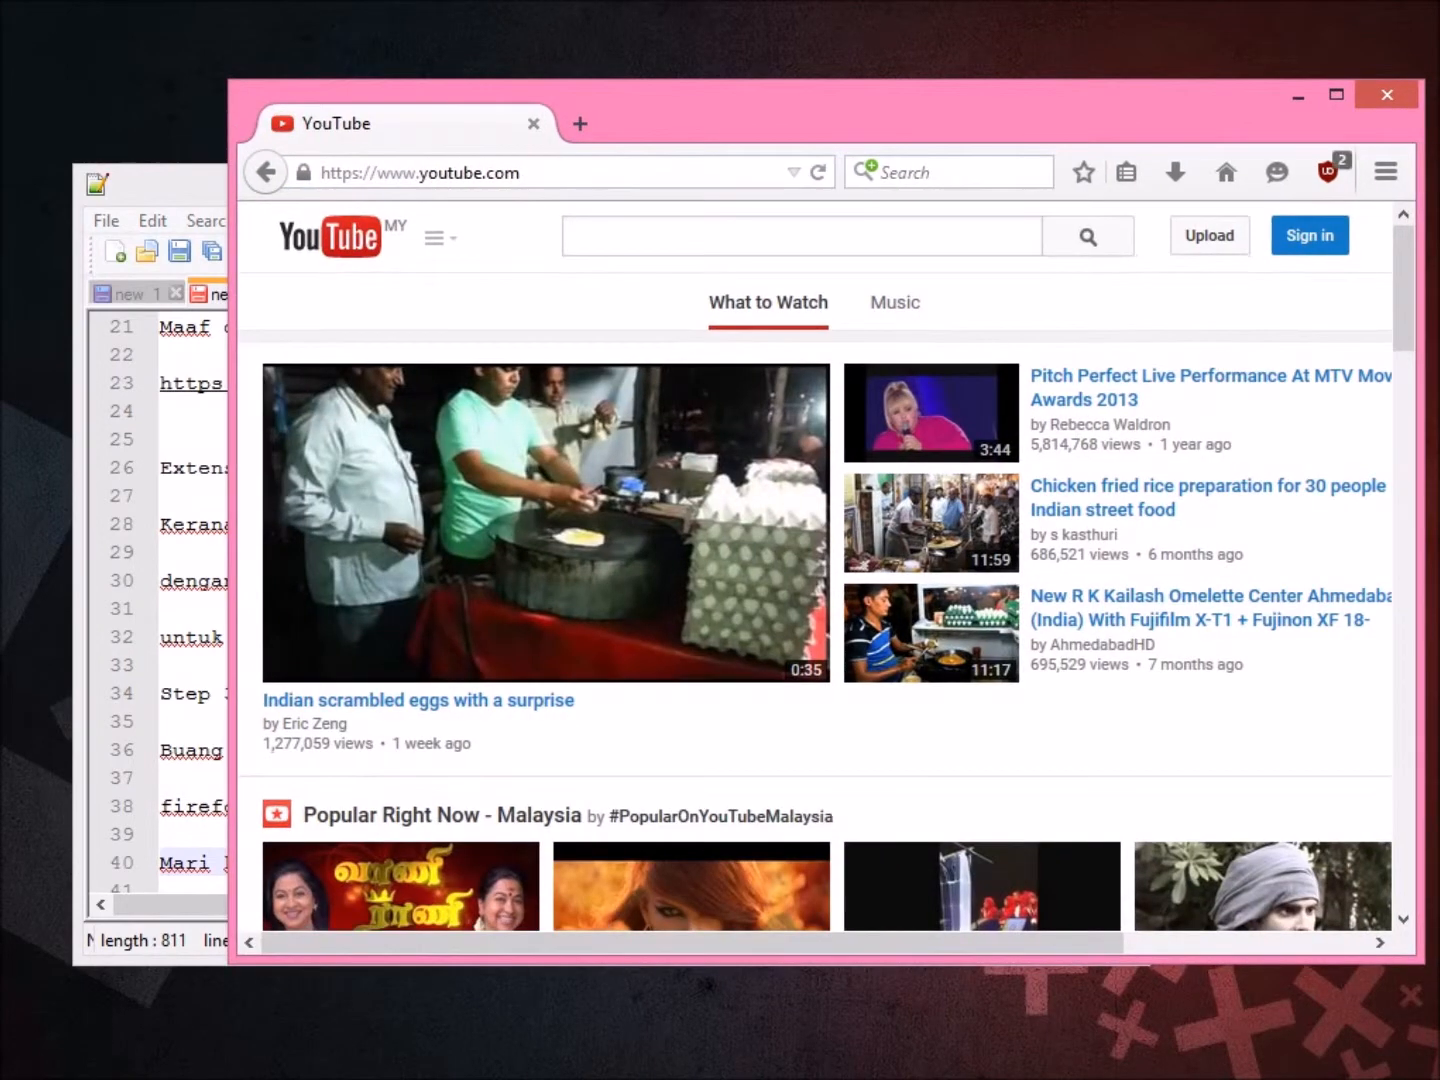
{"action": "key", "text": "ctrl+t"}
{"action": "type", "text": "f"}
{"action": "key", "text": "Return"}
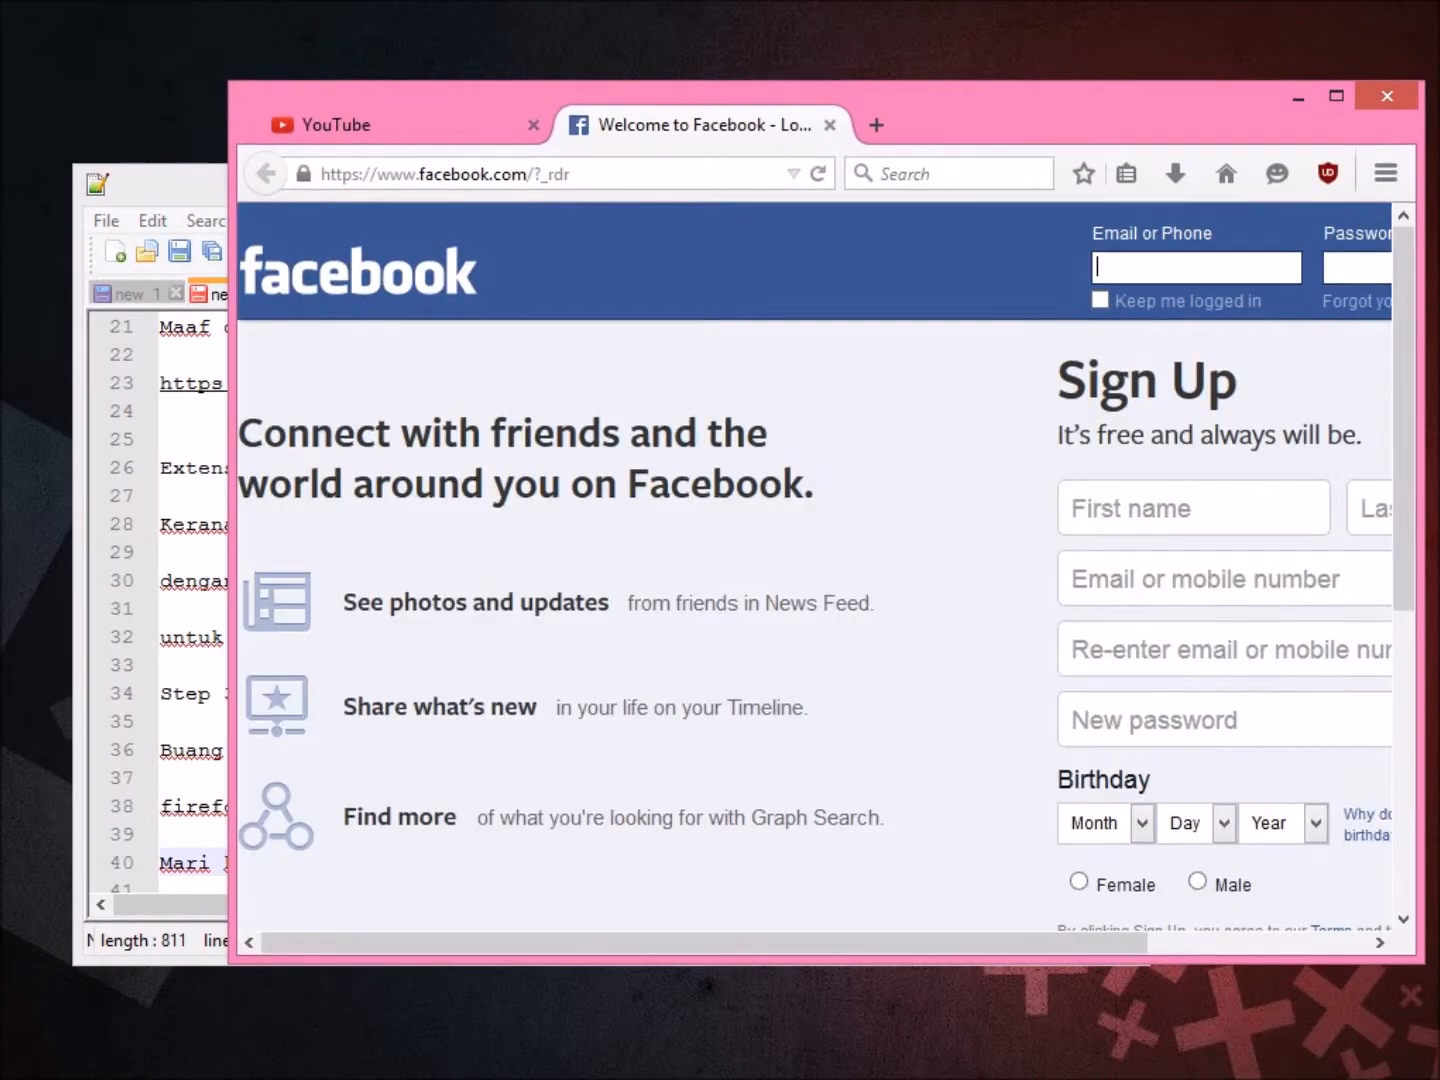
In a third tab, search for bug4u and open the Portal - Bugs4u Forums result.
{"action": "key", "text": "ctrl+t"}
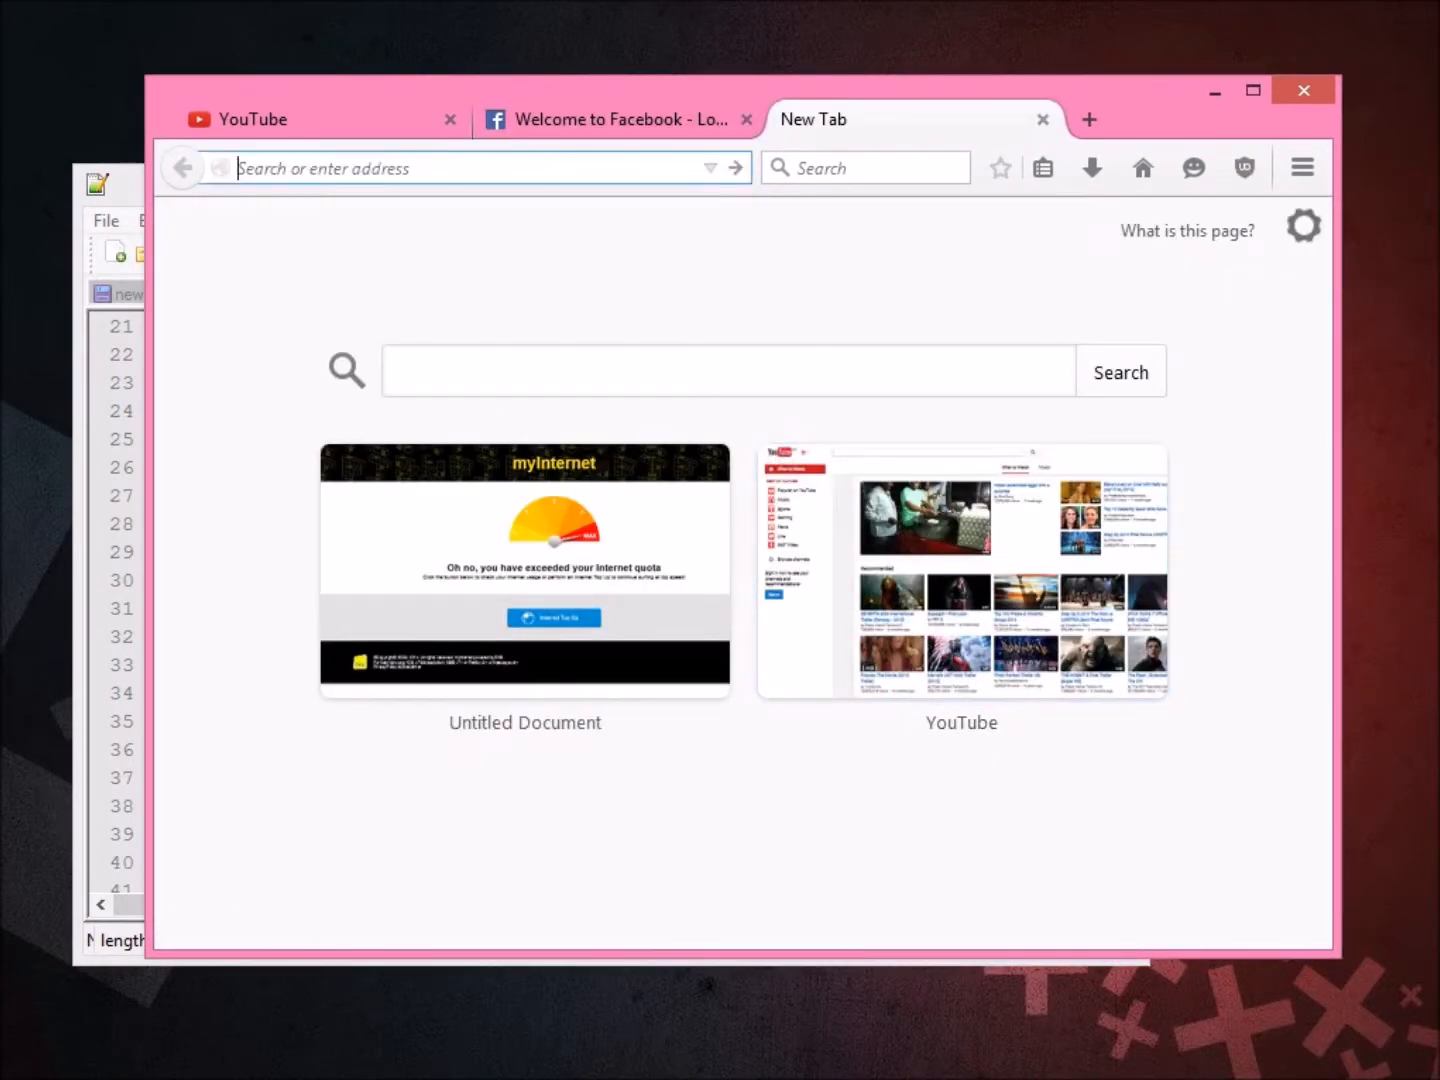
{"action": "type", "text": "bug4"}
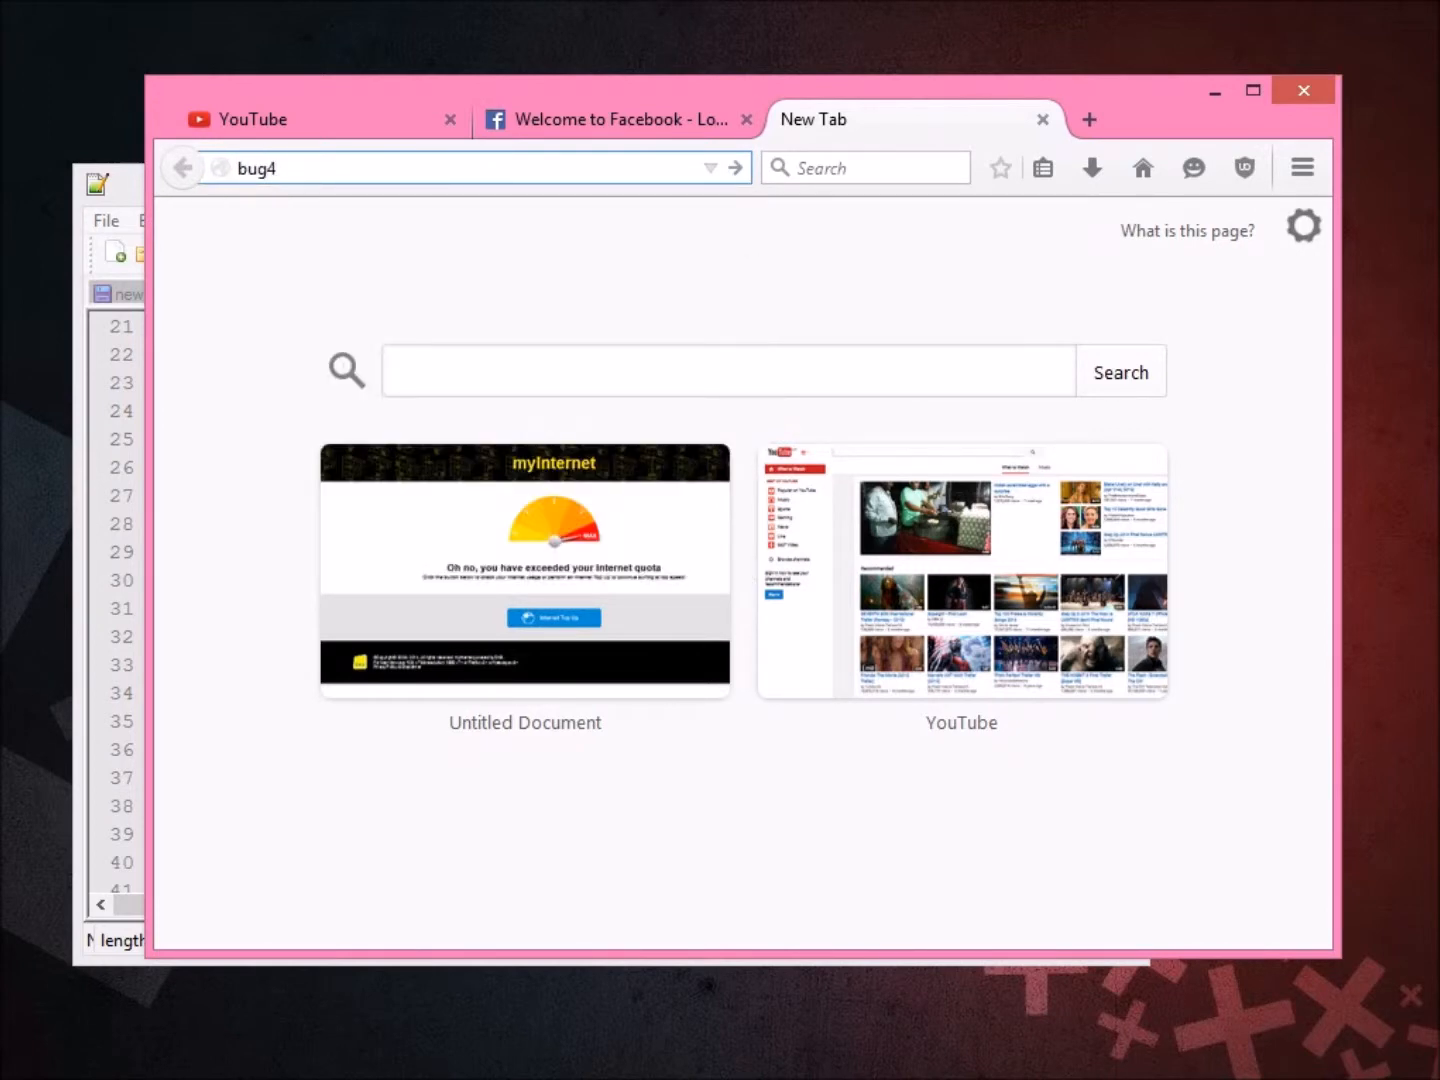
{"action": "type", "text": "u"}
{"action": "key", "text": "Return"}
{"action": "scroll", "coordinate": [720, 620], "scroll_direction": "down", "scroll_amount": 2}
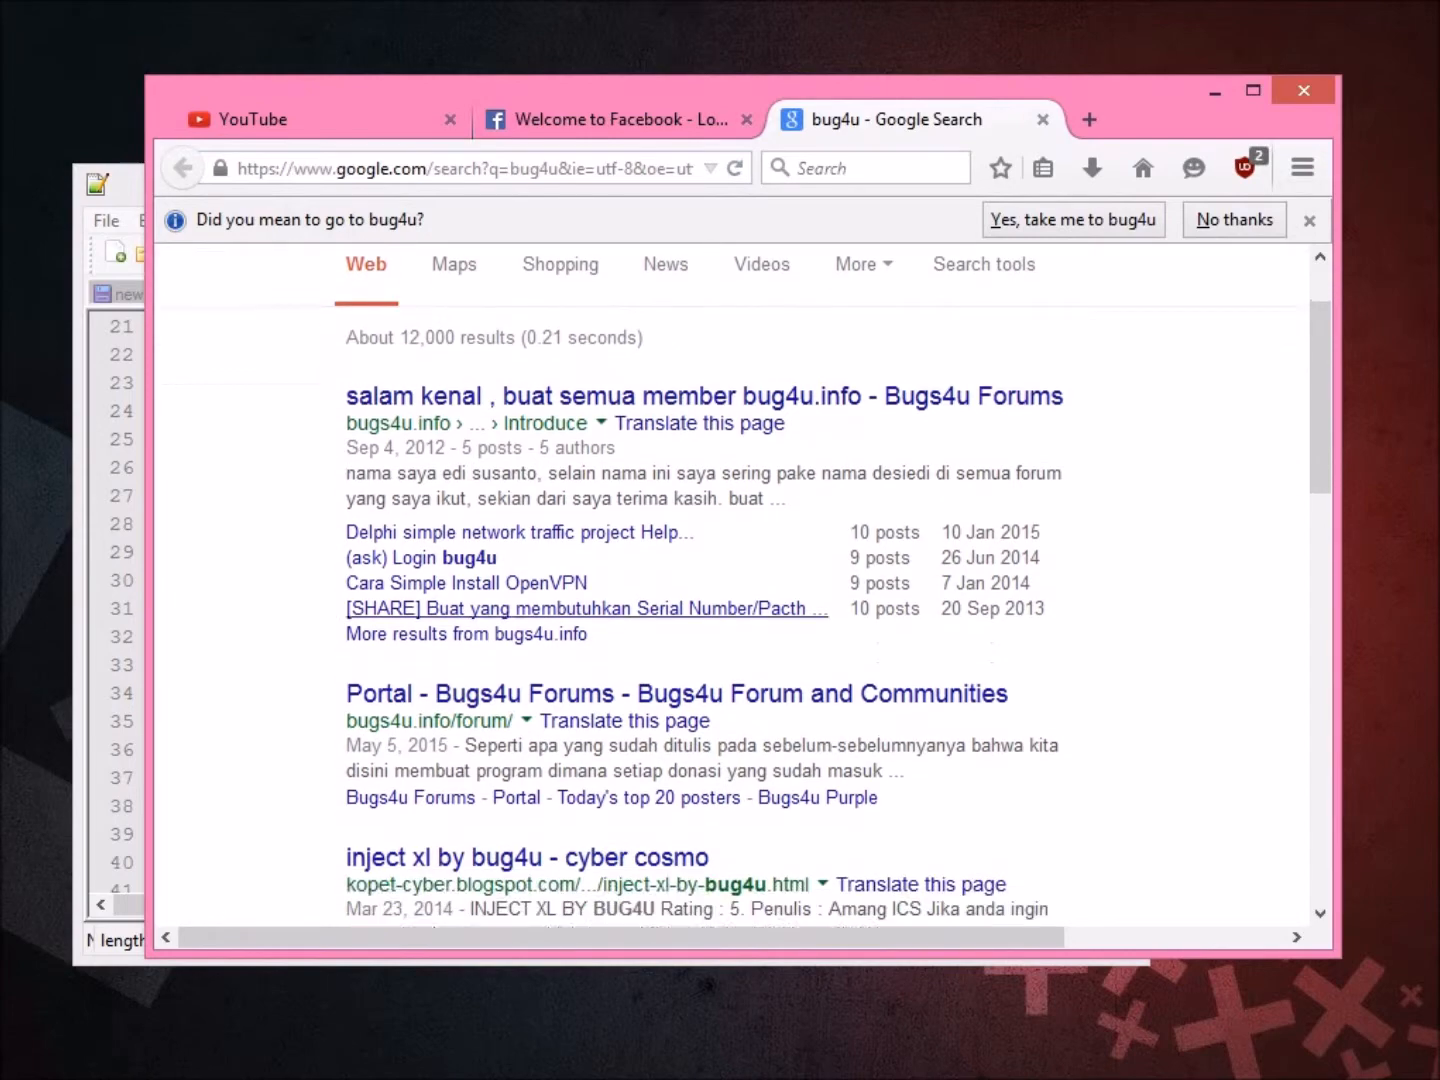
{"action": "left_click", "coordinate": [676, 637]}
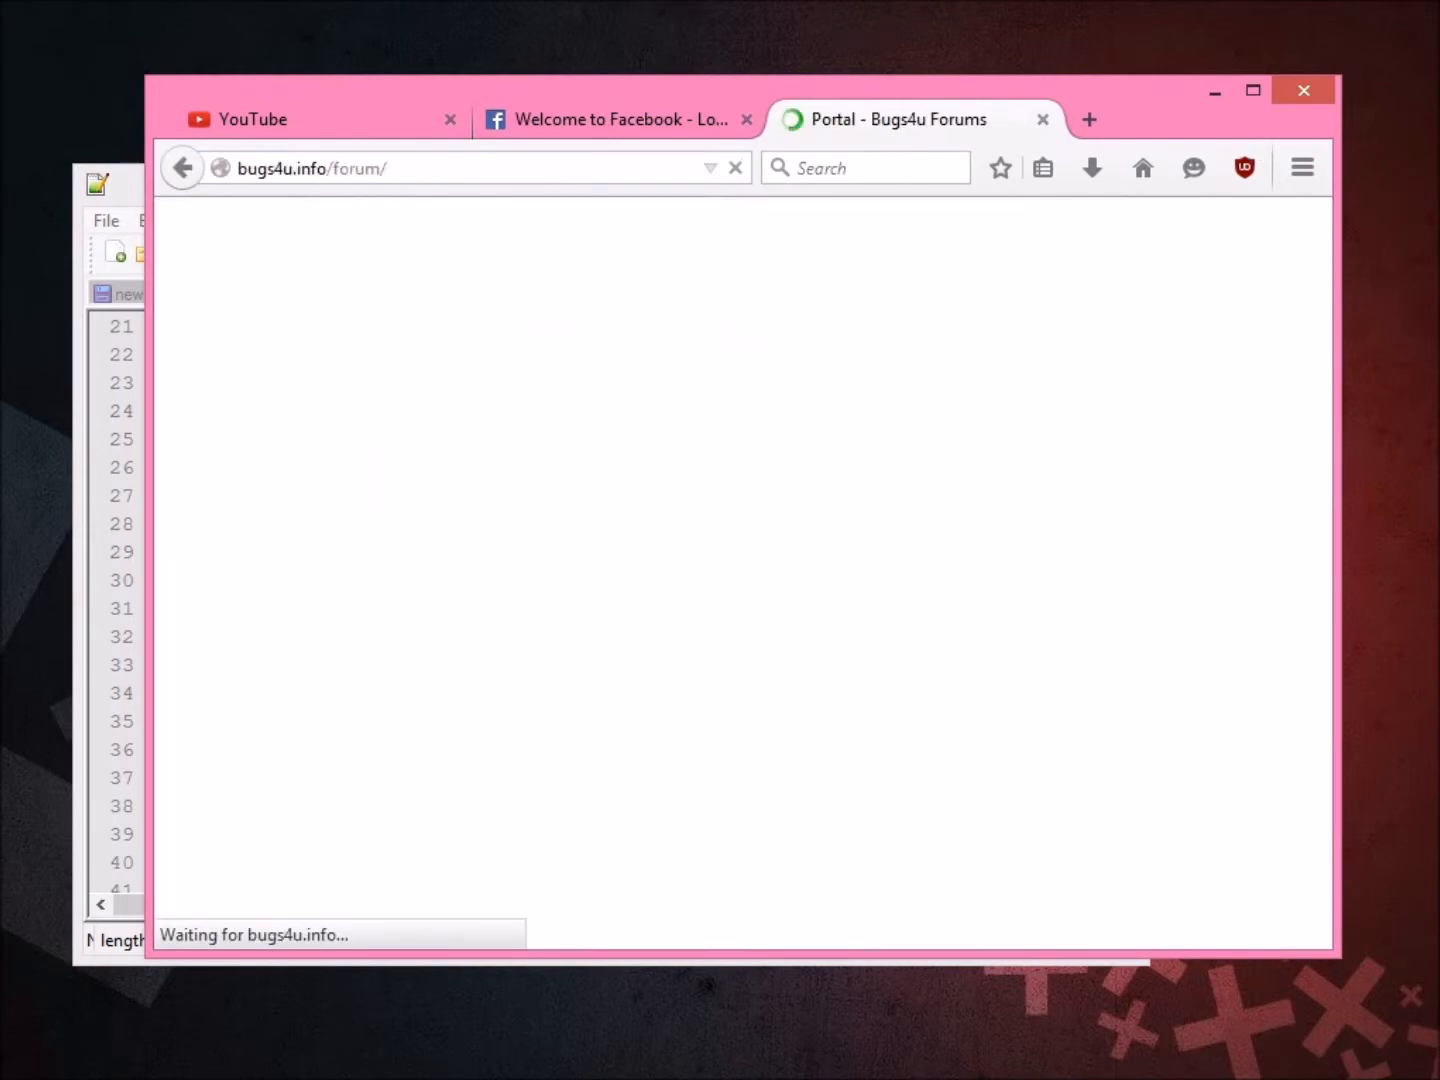
Go to the Bugs4u Forums board index and look over the page.
{"action": "scroll", "coordinate": [640, 570], "scroll_direction": "down", "scroll_amount": 6}
{"action": "scroll", "coordinate": [650, 560], "scroll_direction": "down", "scroll_amount": 15}
{"action": "scroll", "coordinate": [650, 560], "scroll_direction": "up", "scroll_amount": 4}
{"action": "scroll", "coordinate": [650, 560], "scroll_direction": "up", "scroll_amount": 15}
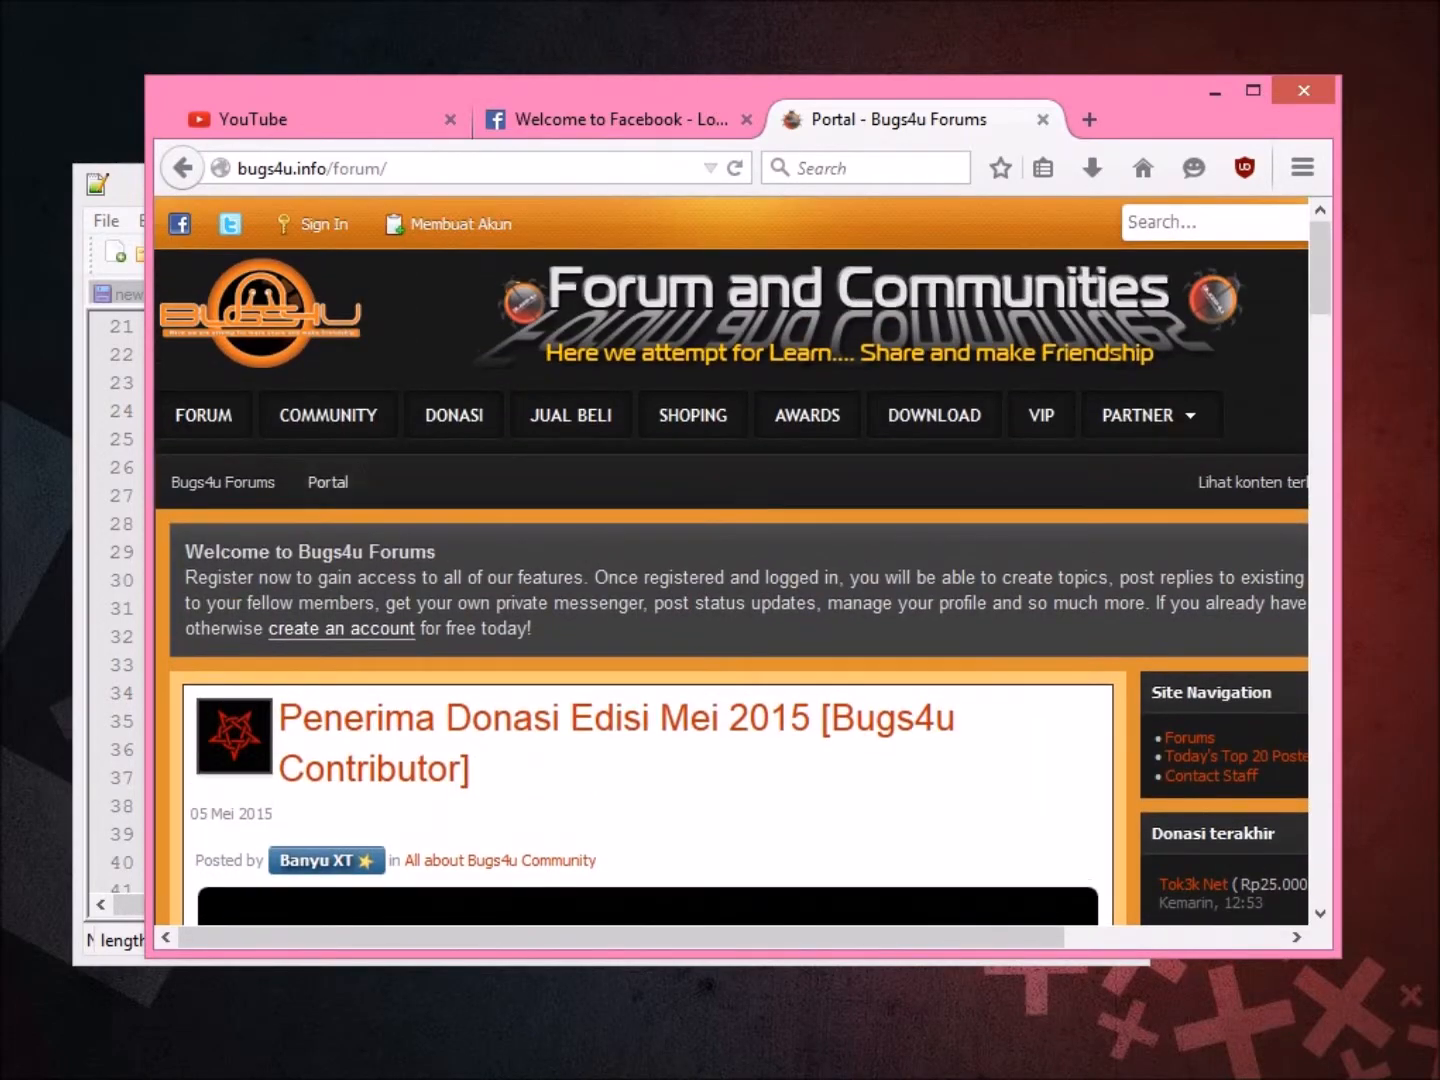
{"action": "left_click", "coordinate": [204, 415]}
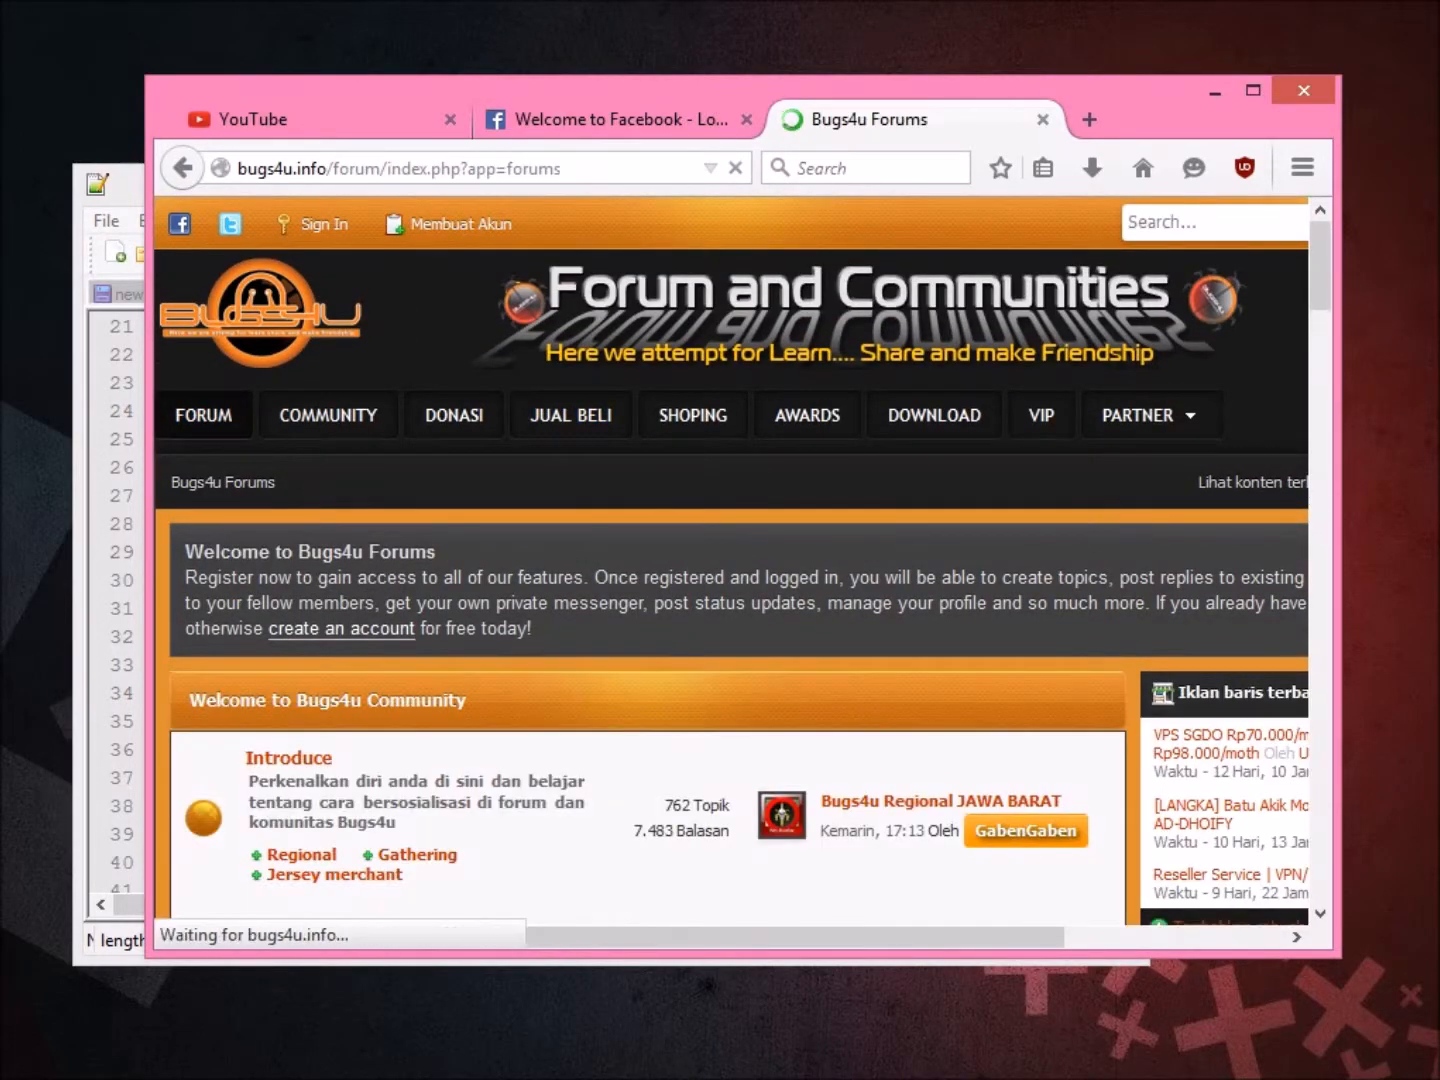
{"action": "left_click_drag", "start_coordinate": [641, 89], "coordinate": [710, 85]}
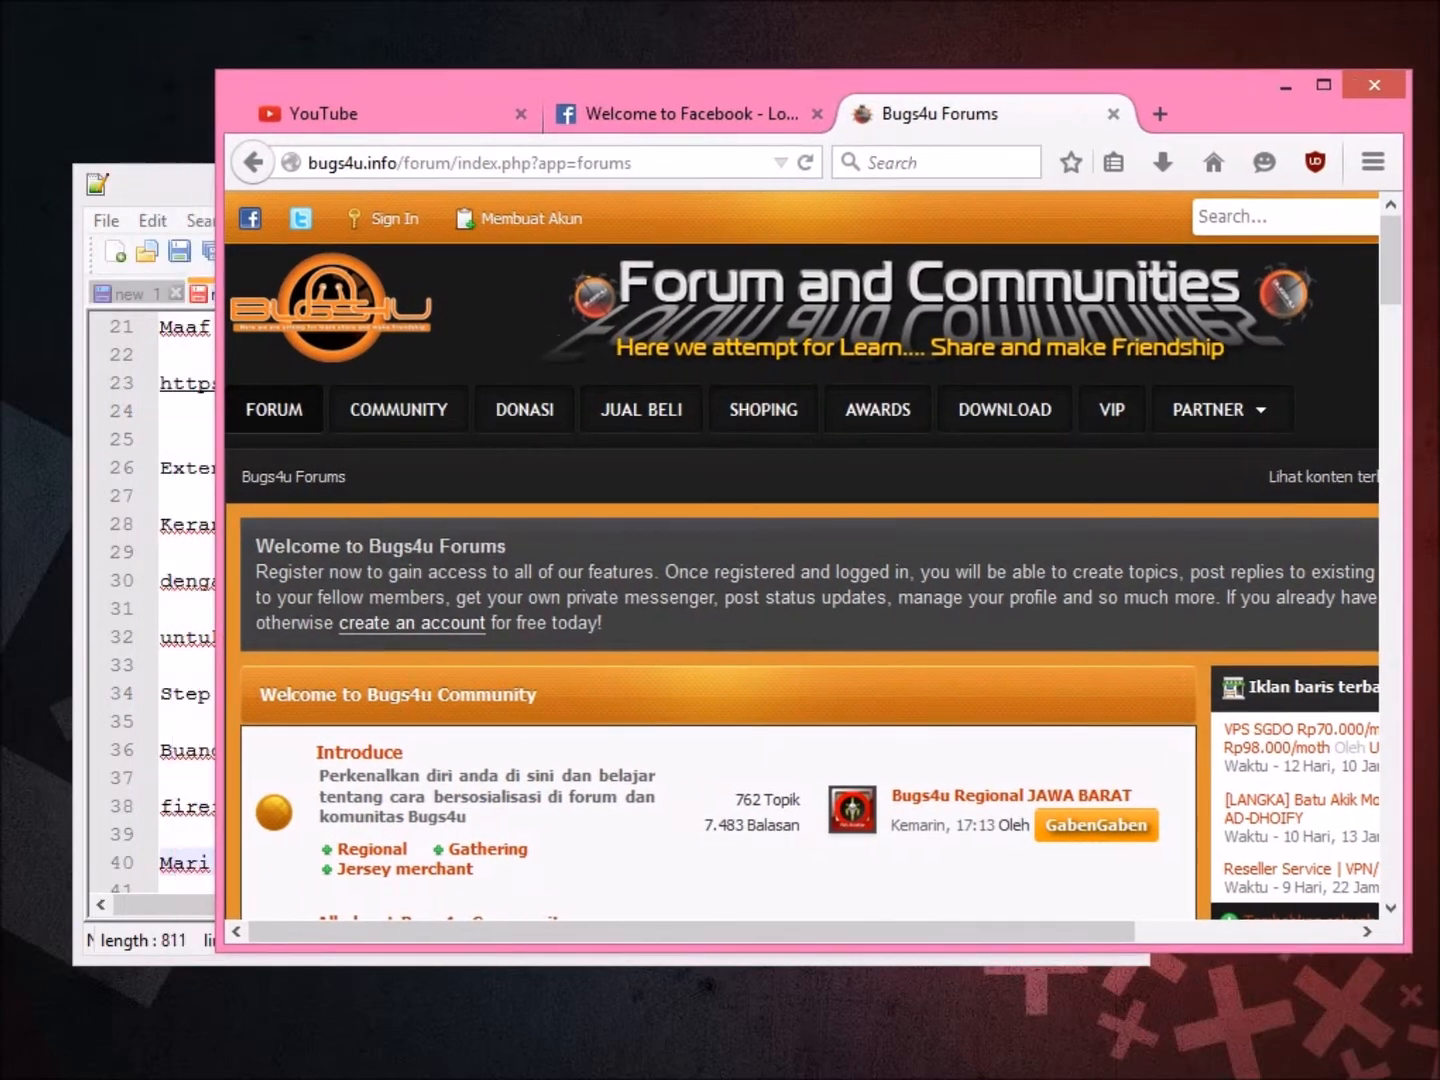
{"action": "scroll", "coordinate": [810, 600], "scroll_direction": "down", "scroll_amount": 10}
{"action": "scroll", "coordinate": [810, 600], "scroll_direction": "up", "scroll_amount": 10}
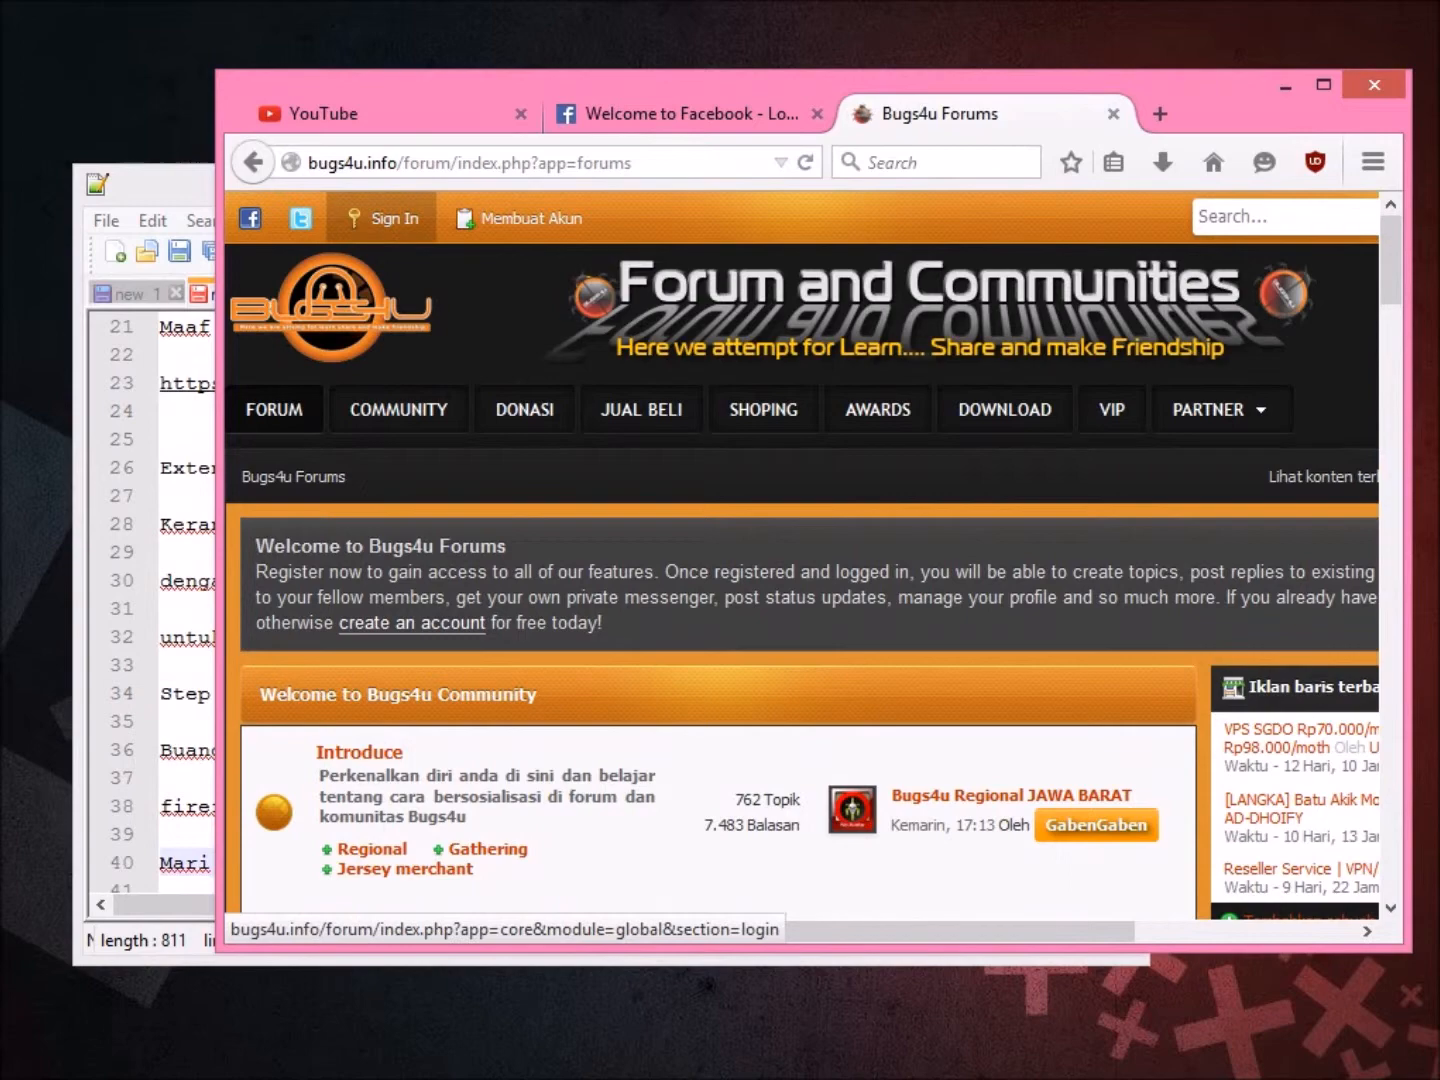
Open the forum Sign In form and submit the account username and password.
{"action": "left_click", "coordinate": [391, 218]}
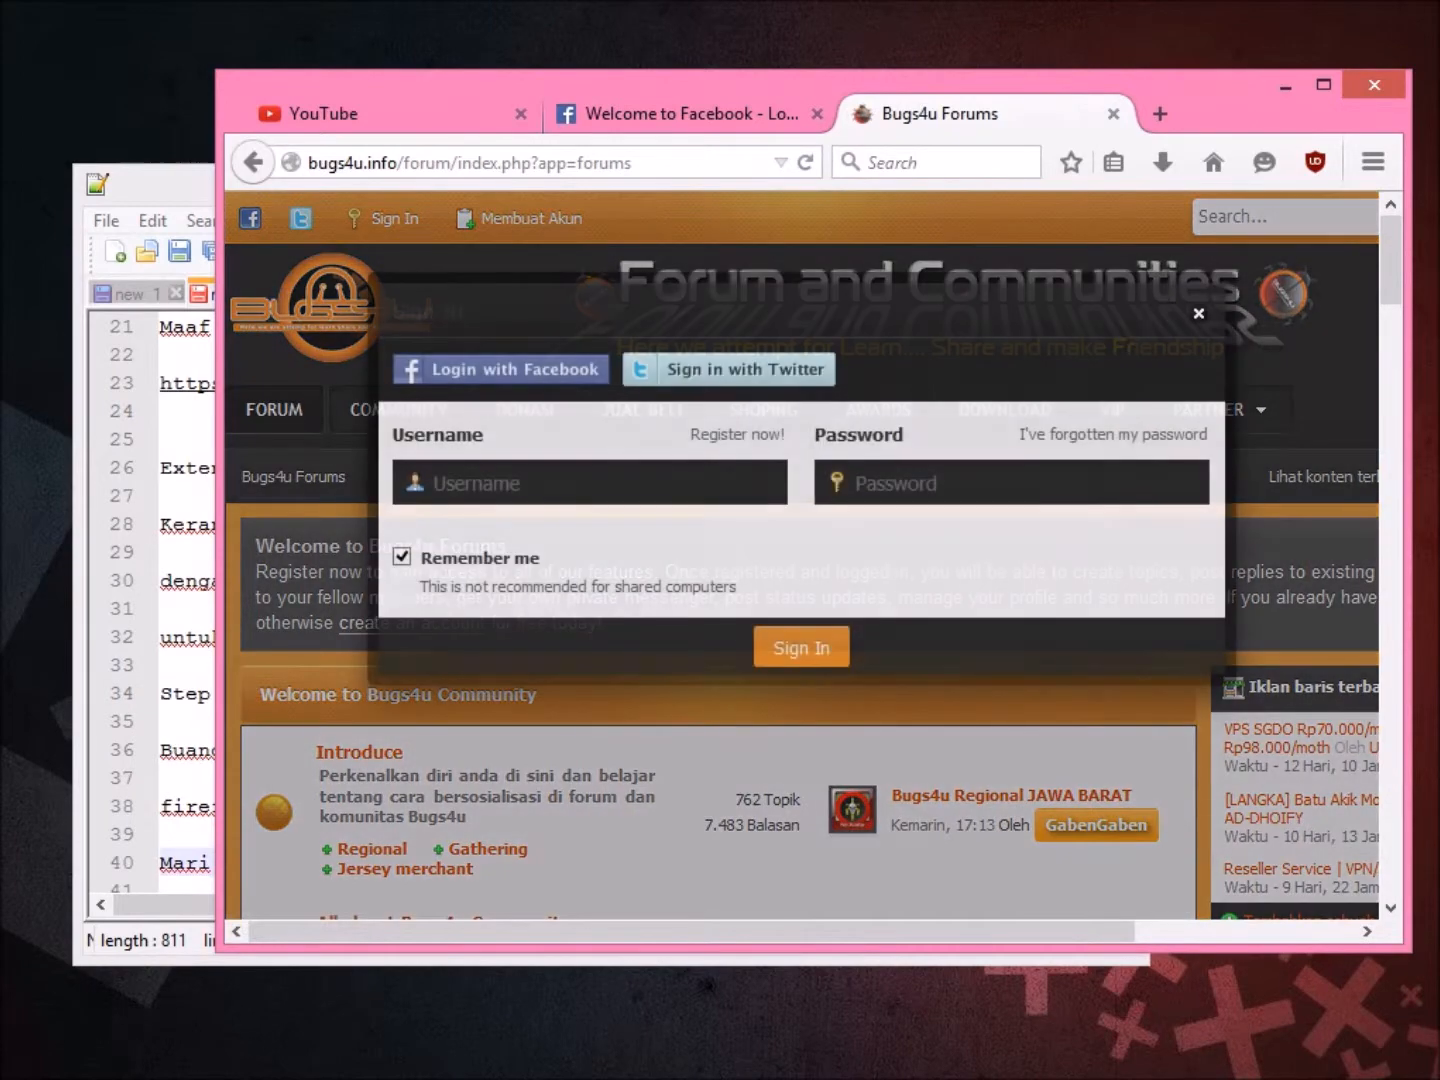
{"action": "type", "text": "slamberga"}
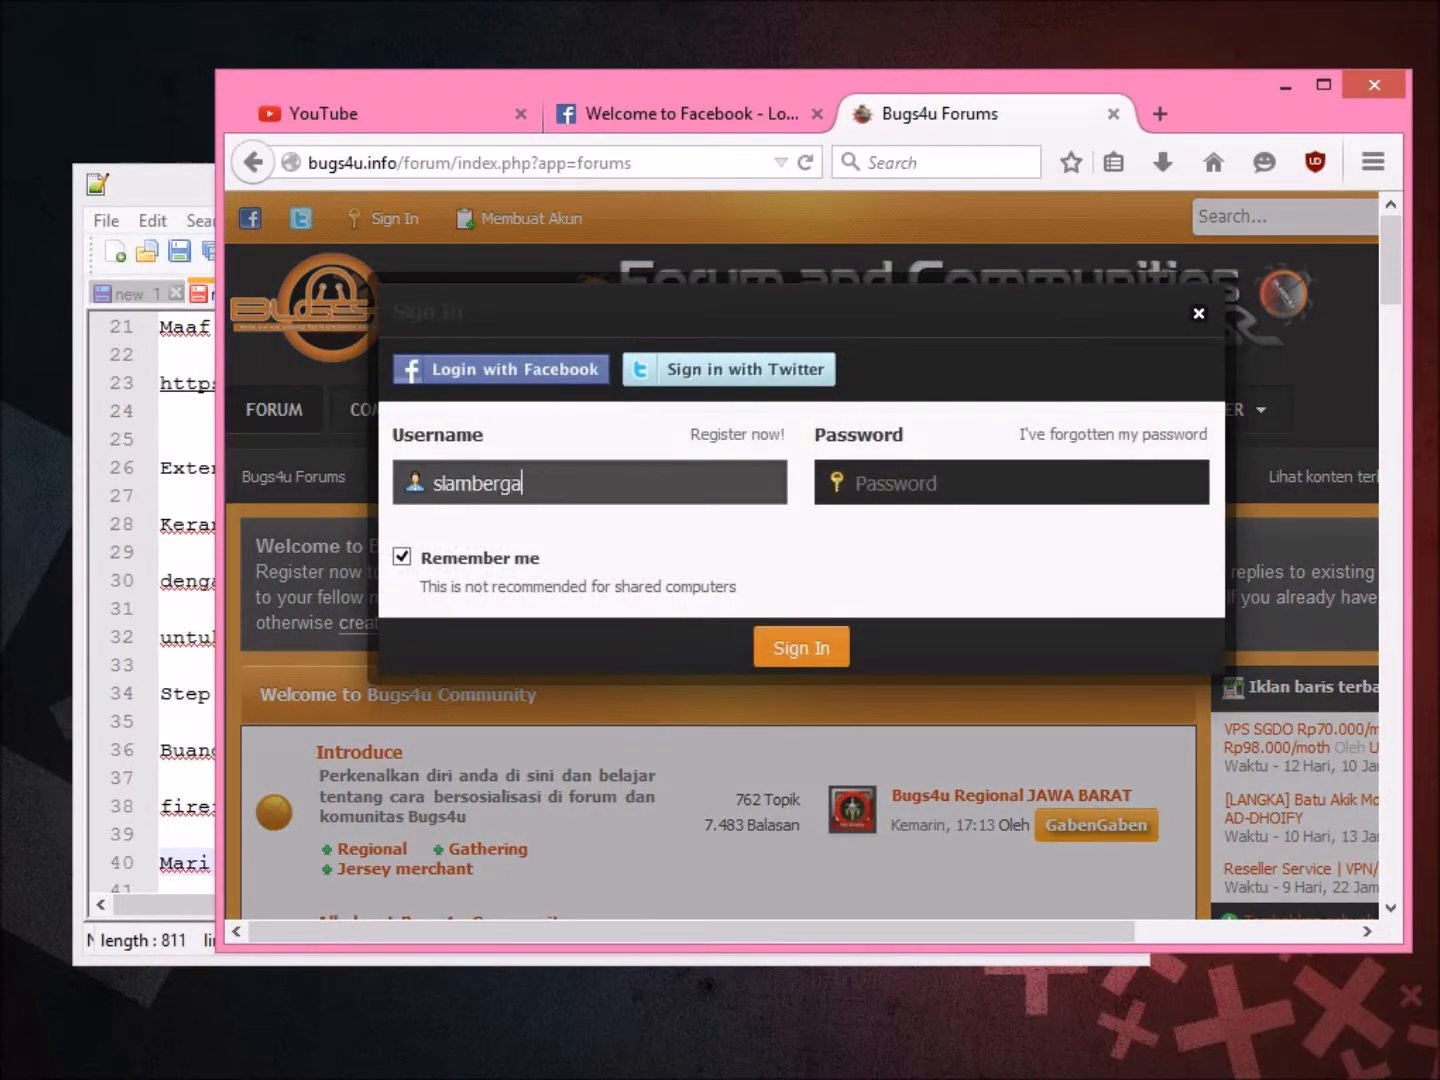
{"action": "type", "text": "mer"}
{"action": "key", "text": "Tab"}
{"action": "type", "text": "s"}
{"action": "key", "text": "Return"}
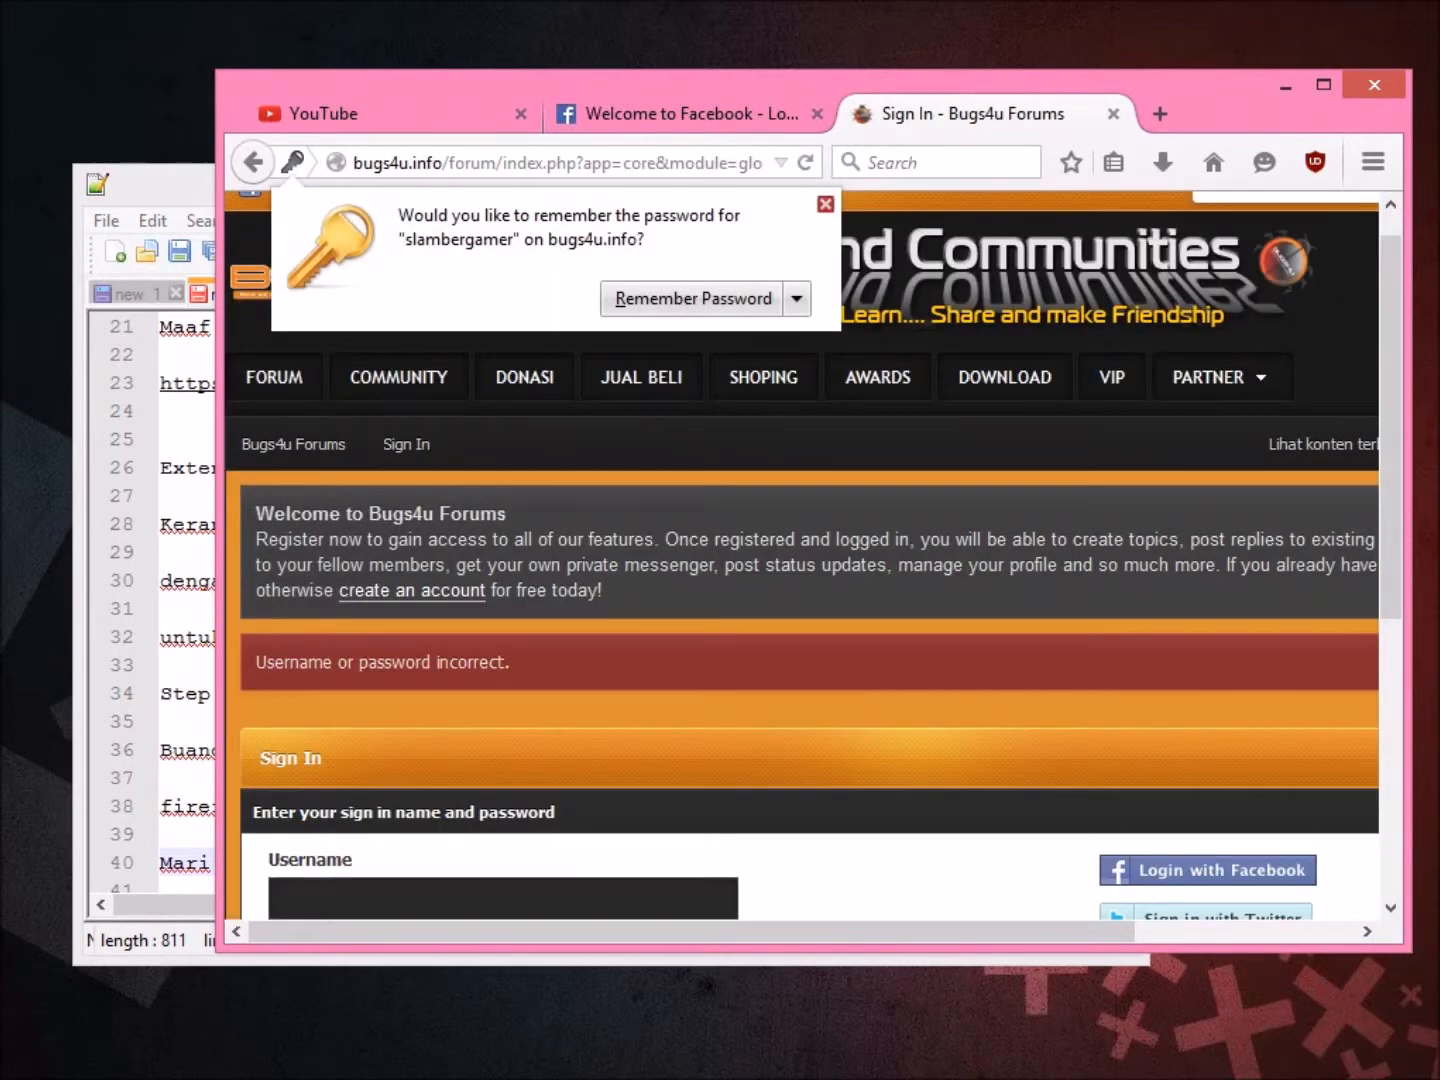
After the rejection, re-enter the username and password, sign in, and decline saving the password.
{"action": "left_click", "coordinate": [503, 897]}
{"action": "scroll", "coordinate": [503, 898], "scroll_direction": "down", "scroll_amount": 5}
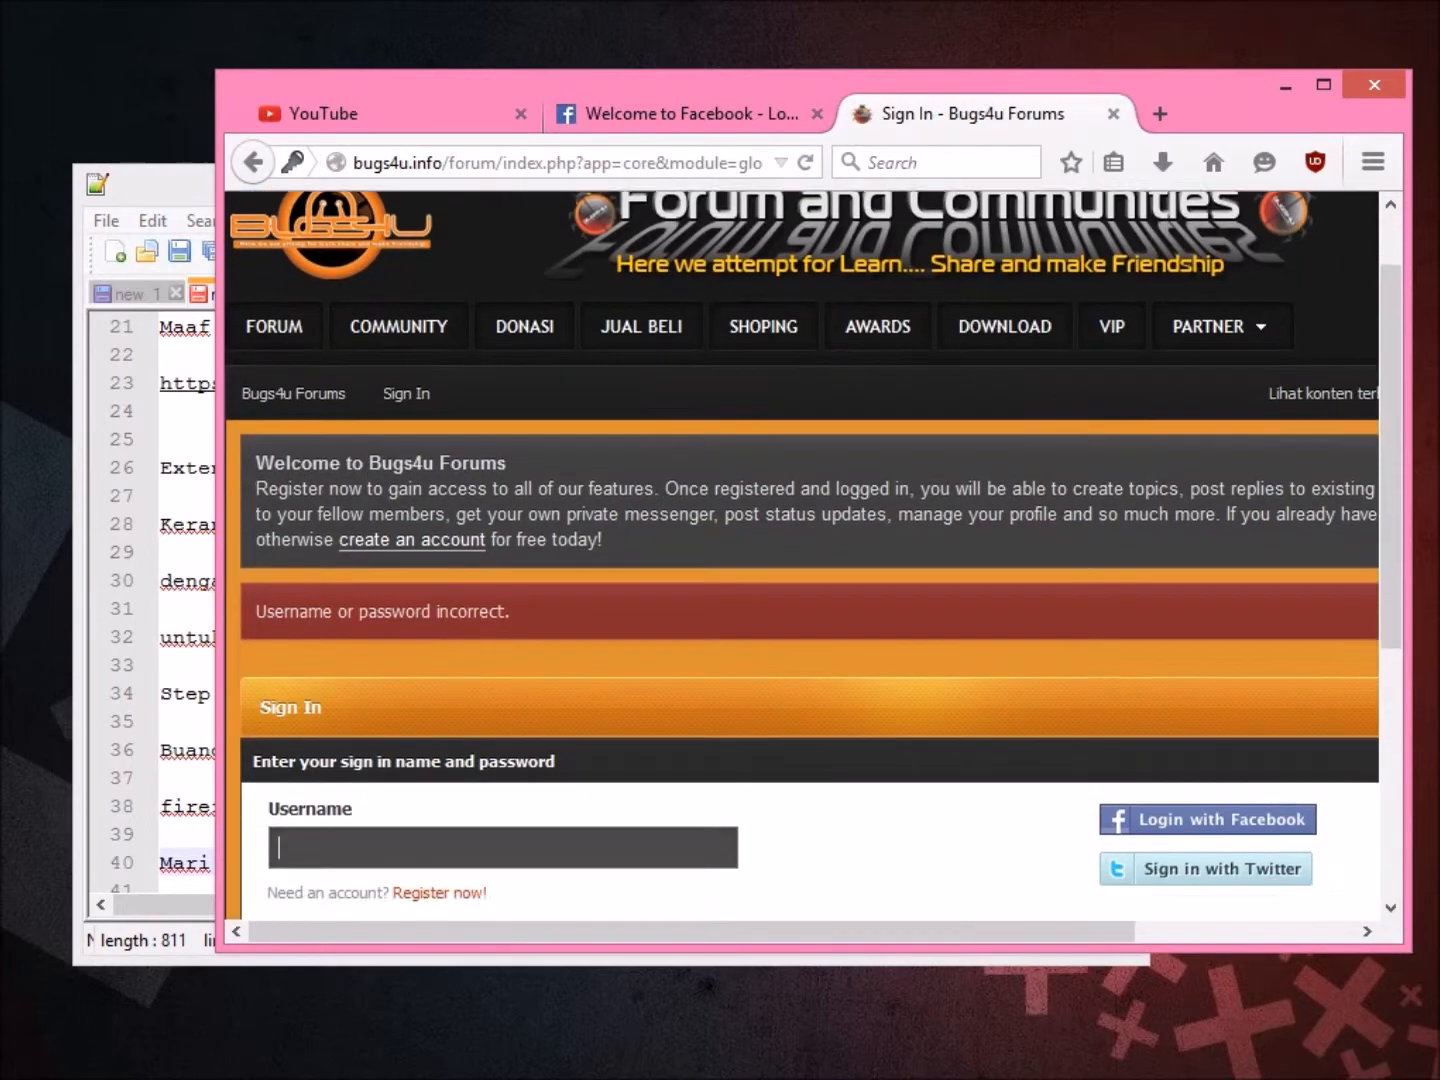
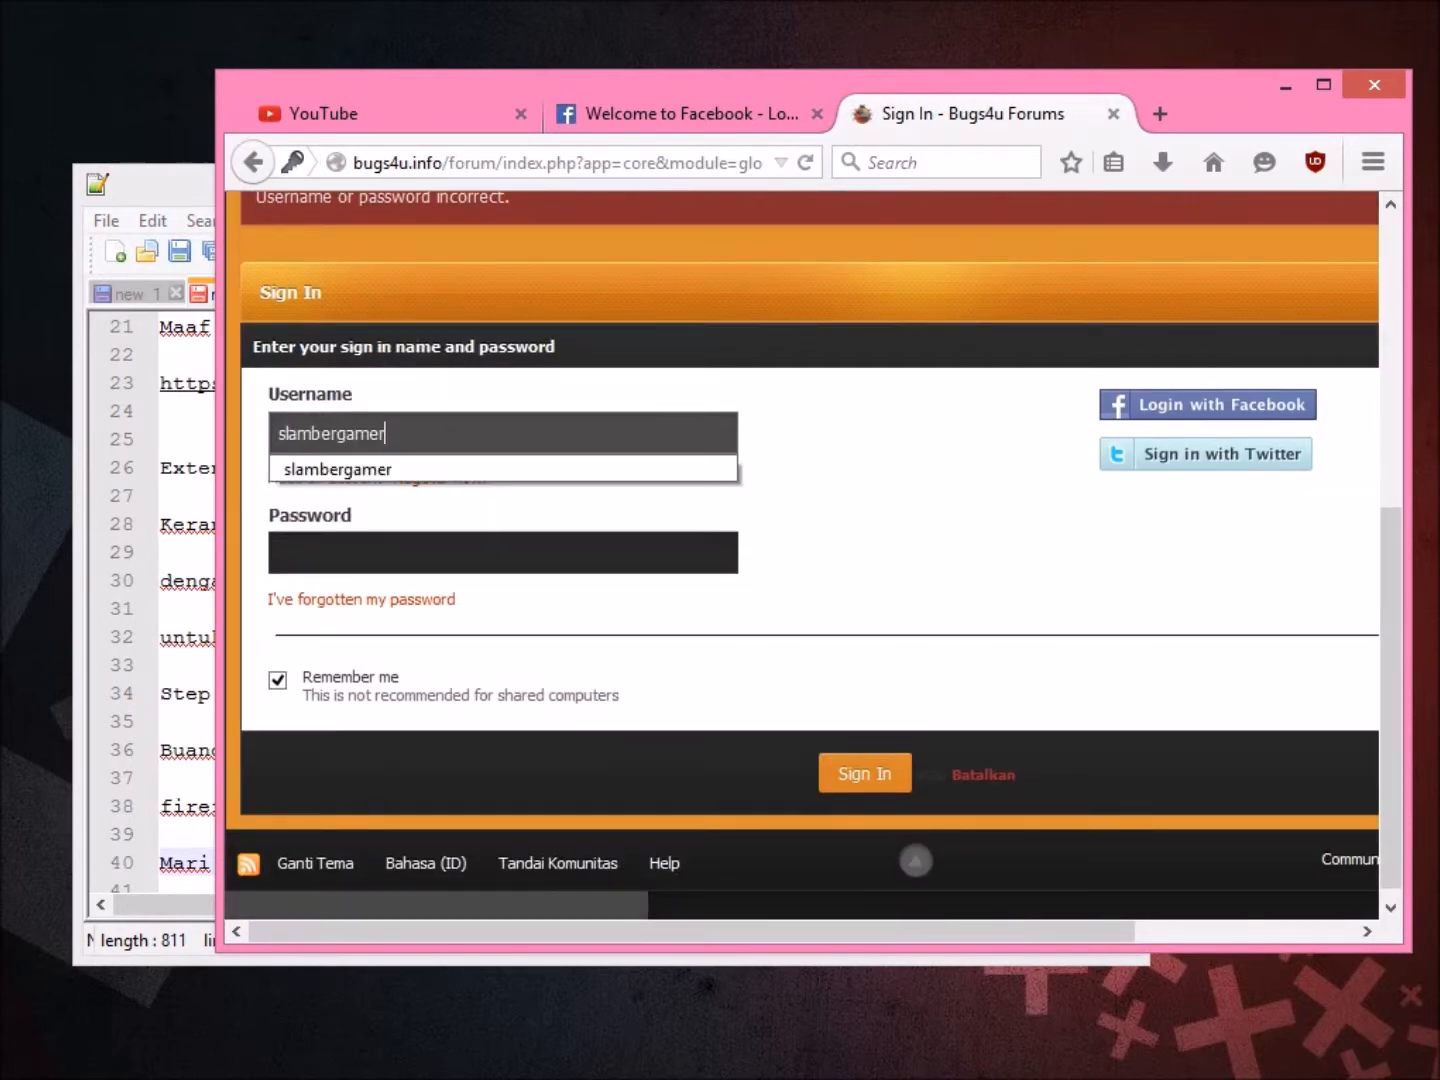
{"action": "key", "text": "Tab"}
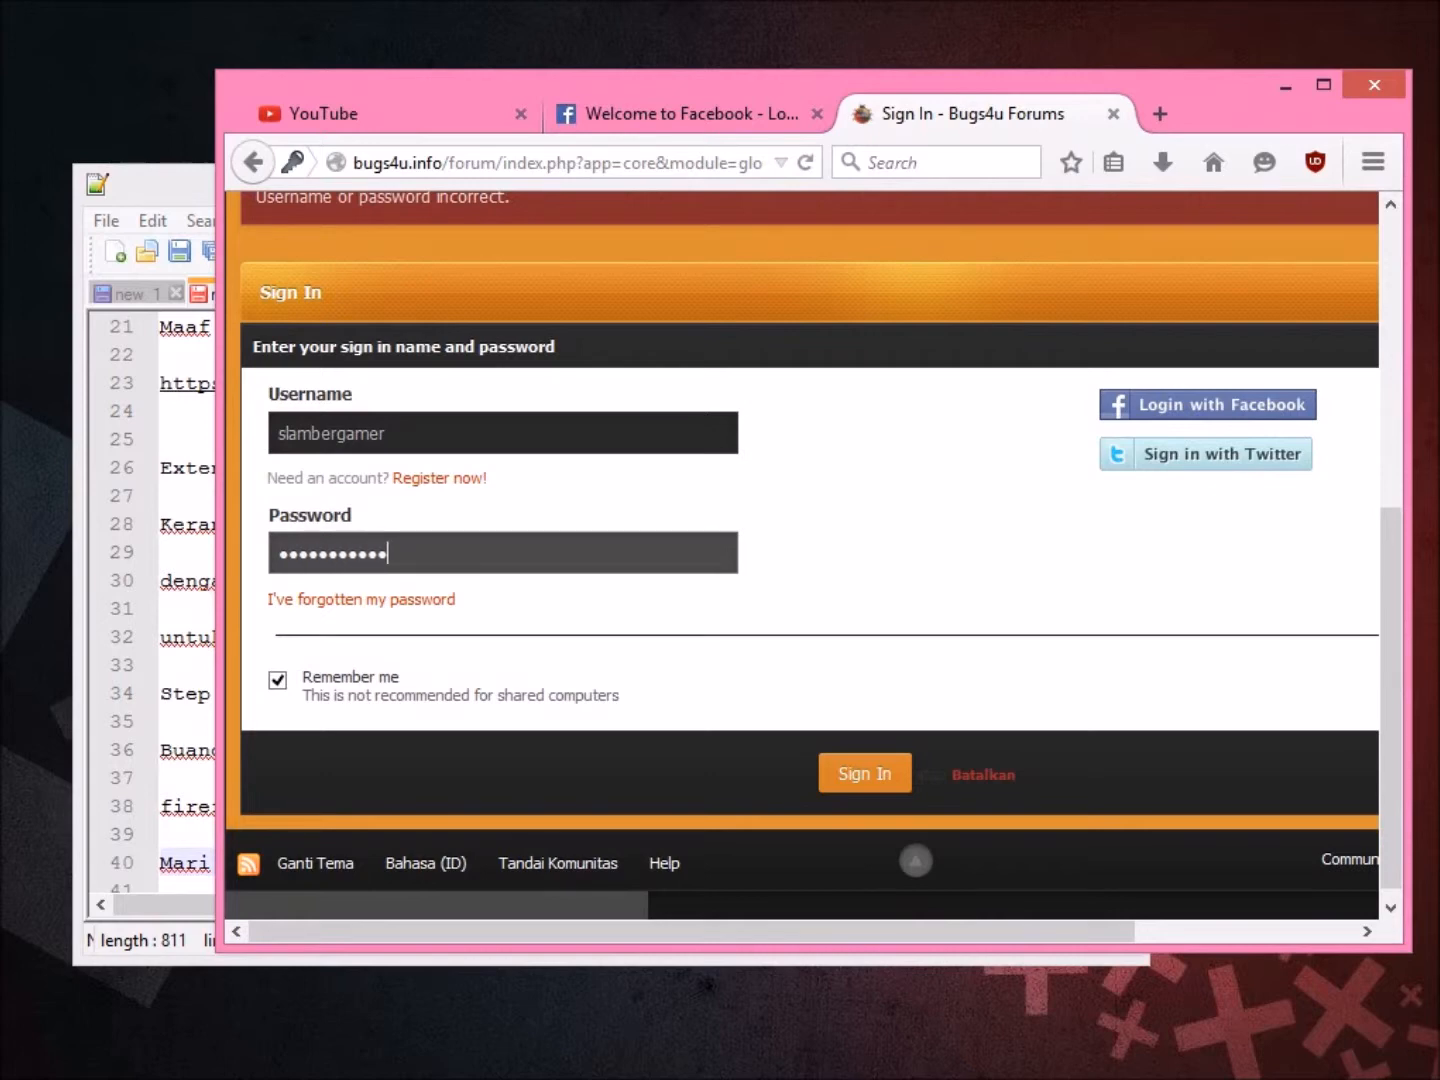
{"action": "key", "text": "Return"}
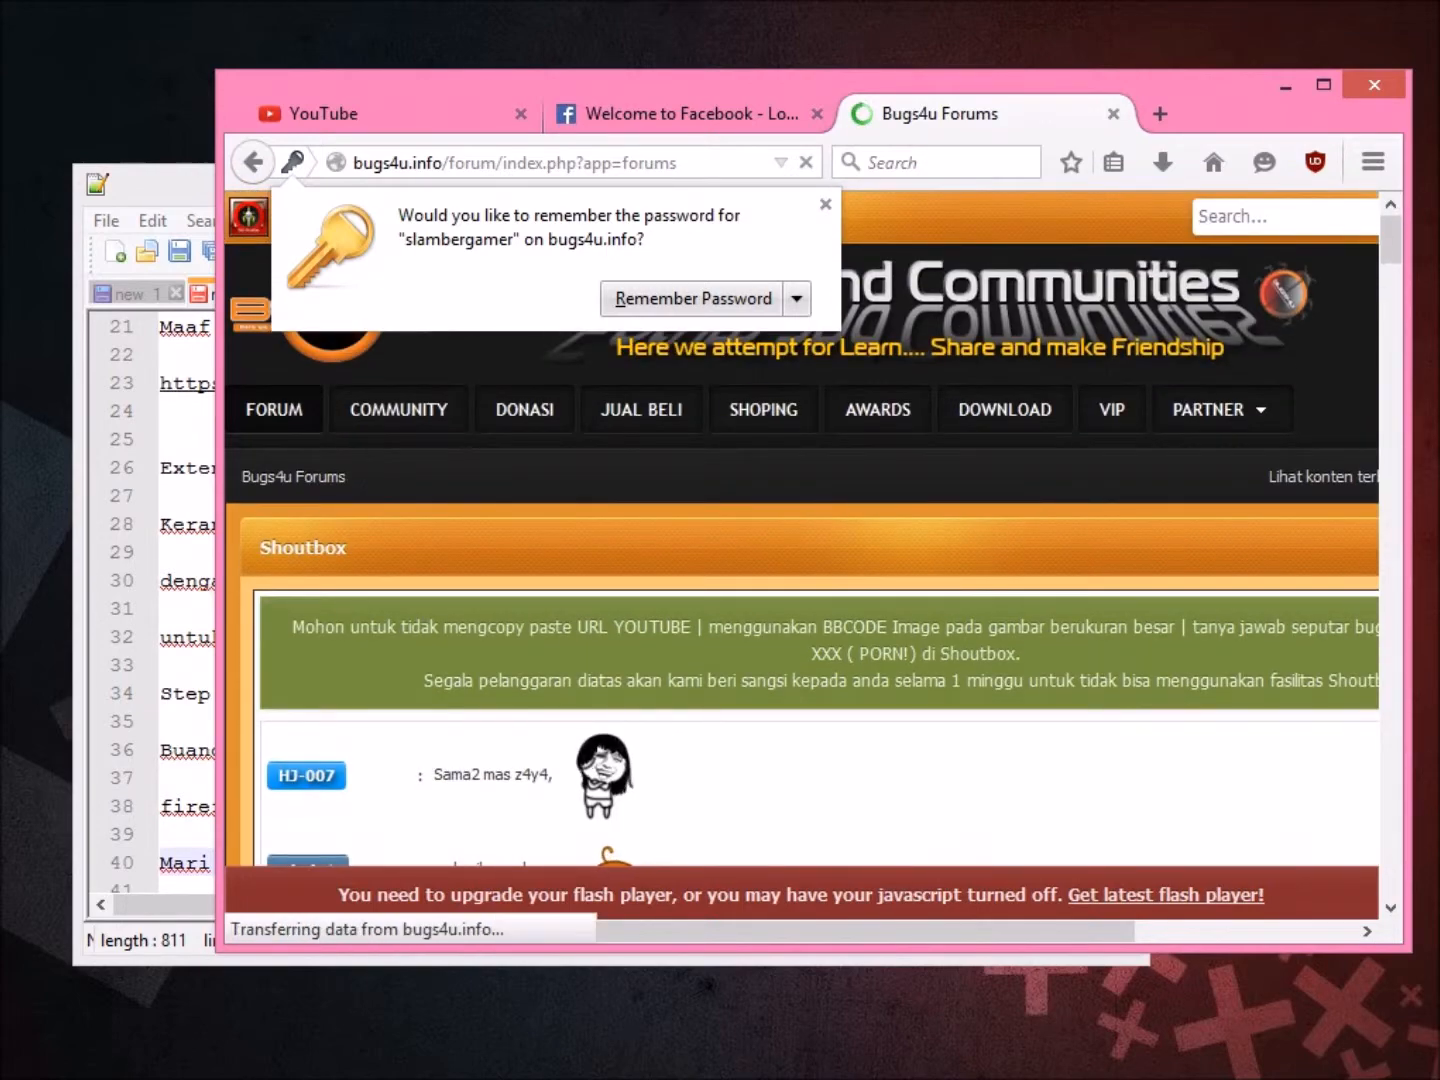
{"action": "left_click", "coordinate": [825, 204]}
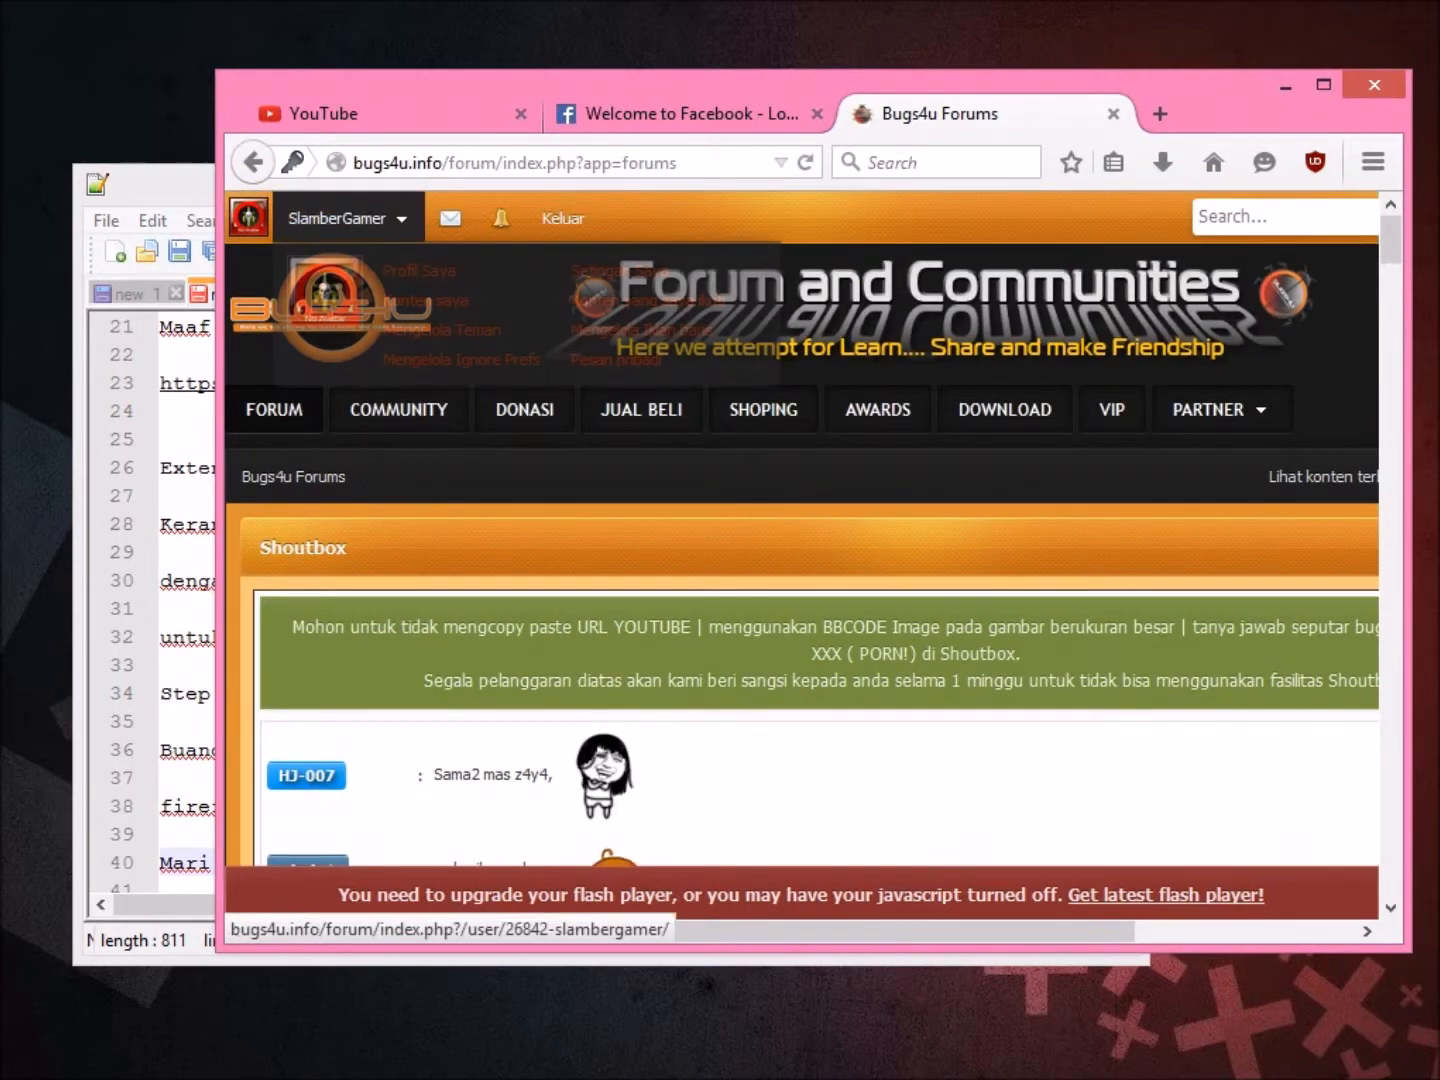
Below 'Mari kita cuba', add 'sekarang kita akan teroskan kepada Google Chrome'.
{"action": "left_click", "coordinate": [121, 665]}
{"action": "left_click", "coordinate": [340, 863]}
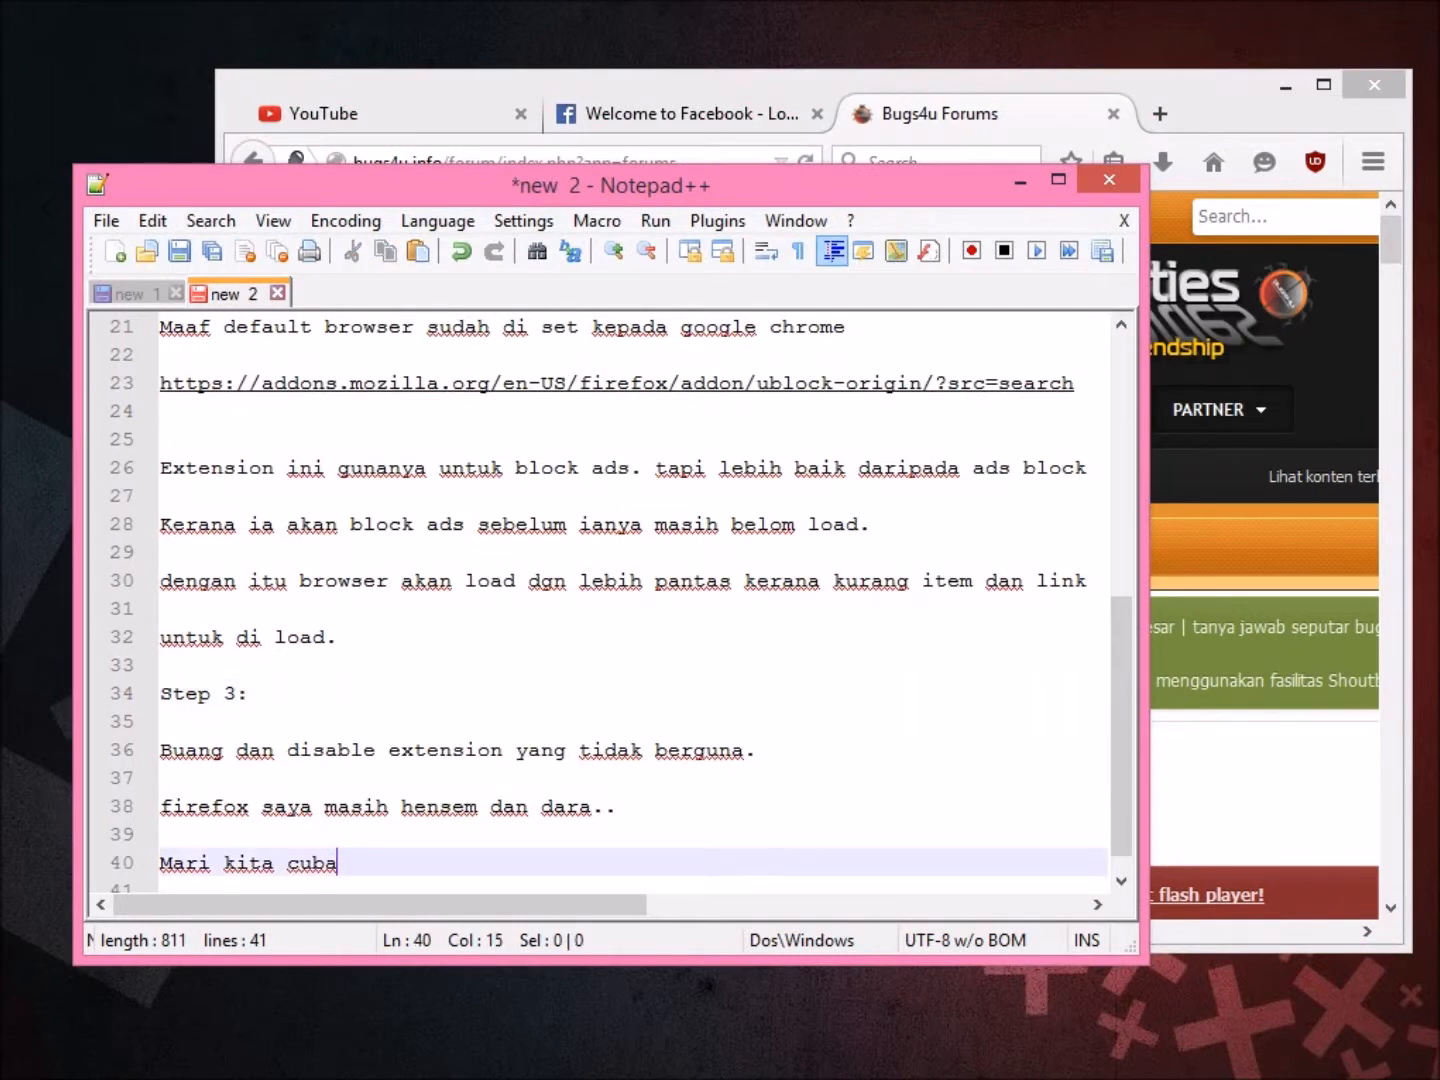
{"action": "key", "text": "Return"}
{"action": "key", "text": "Return"}
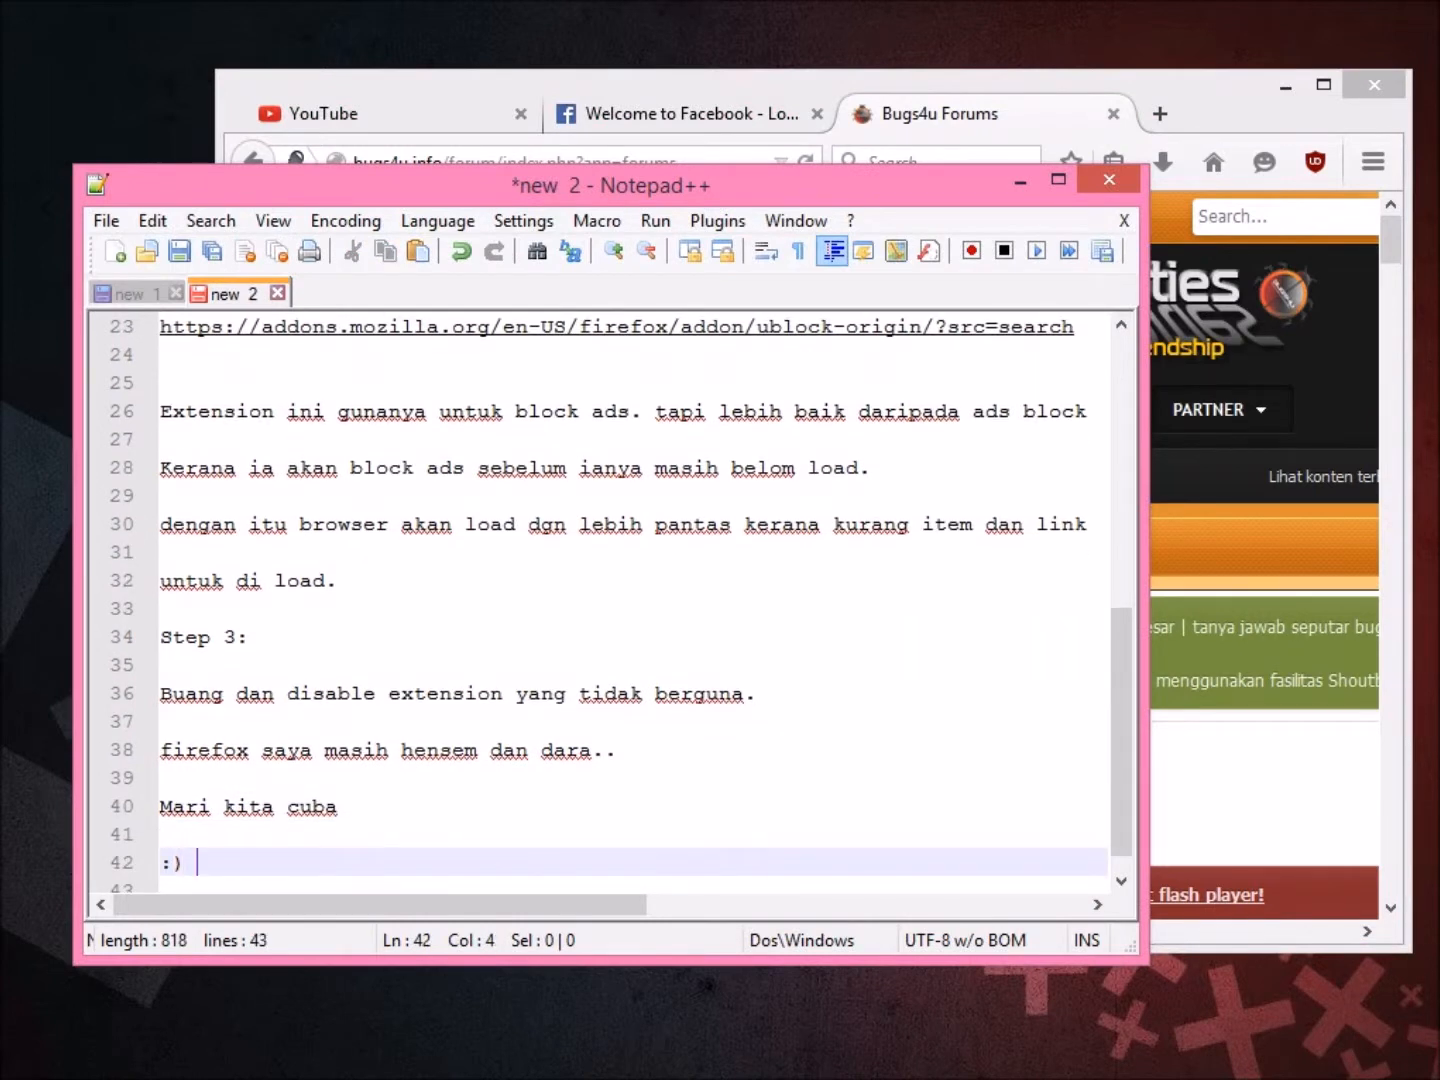
{"action": "key", "text": "Return"}
{"action": "key", "text": "Return"}
{"action": "type", "text": "sekarang kita akan teroskan kepada Google Ch"}
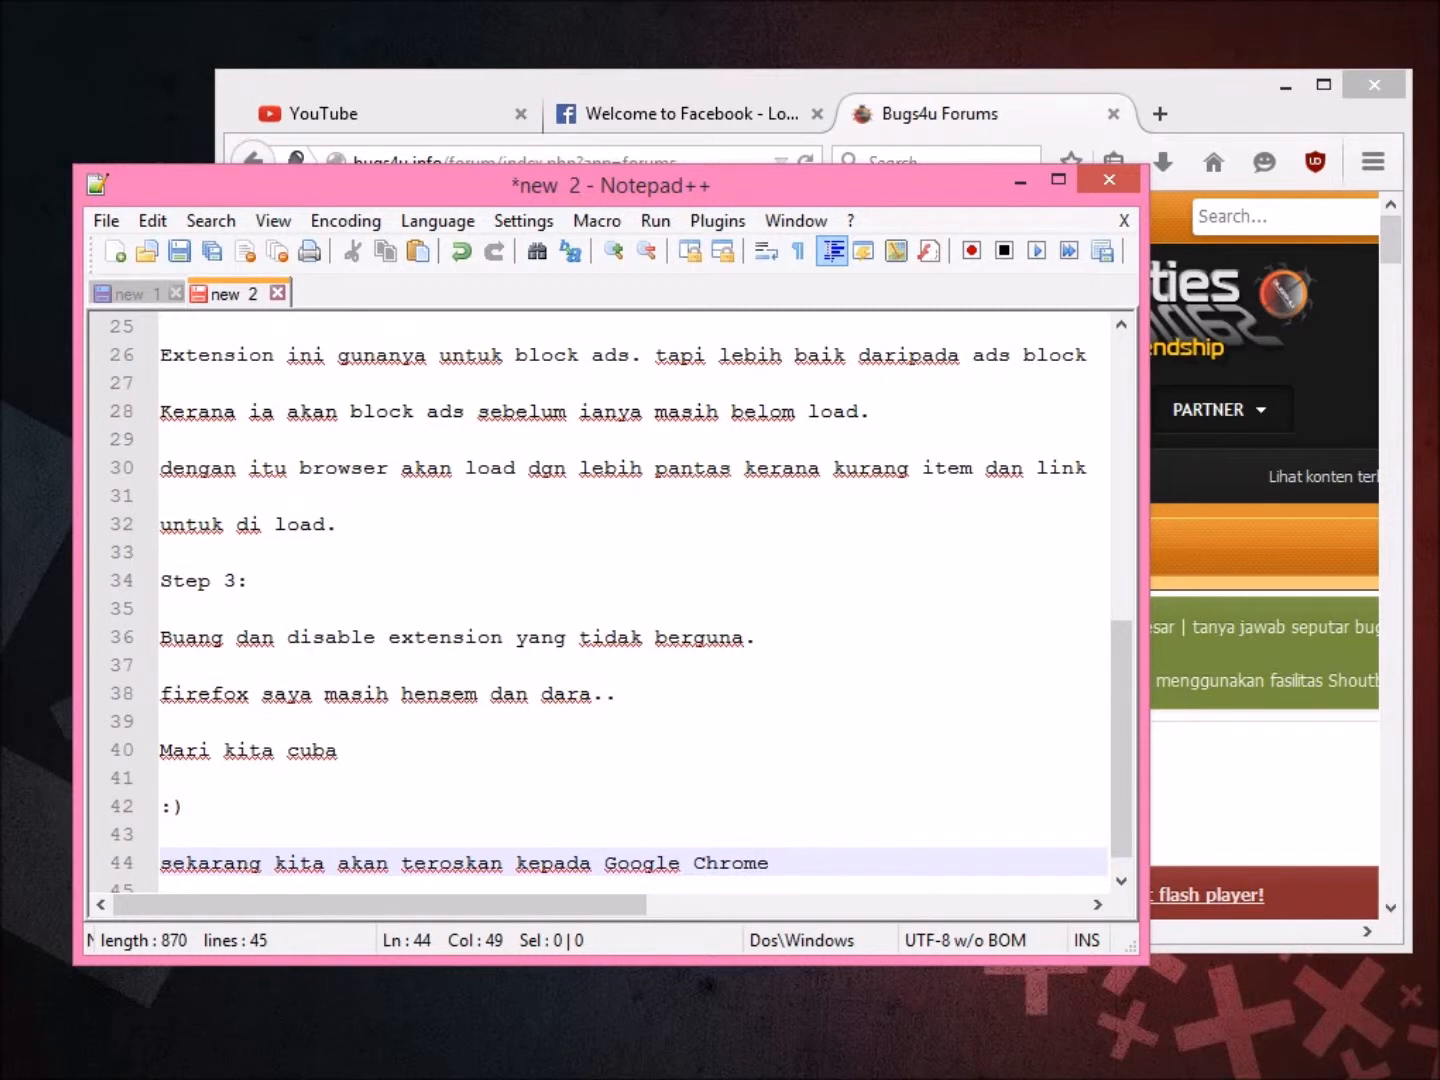
{"action": "type", "text": "rome"}
{"action": "key", "text": "Return"}
{"action": "key", "text": "Return"}
{"action": "key", "text": "Return"}
{"action": "key", "text": "Return"}
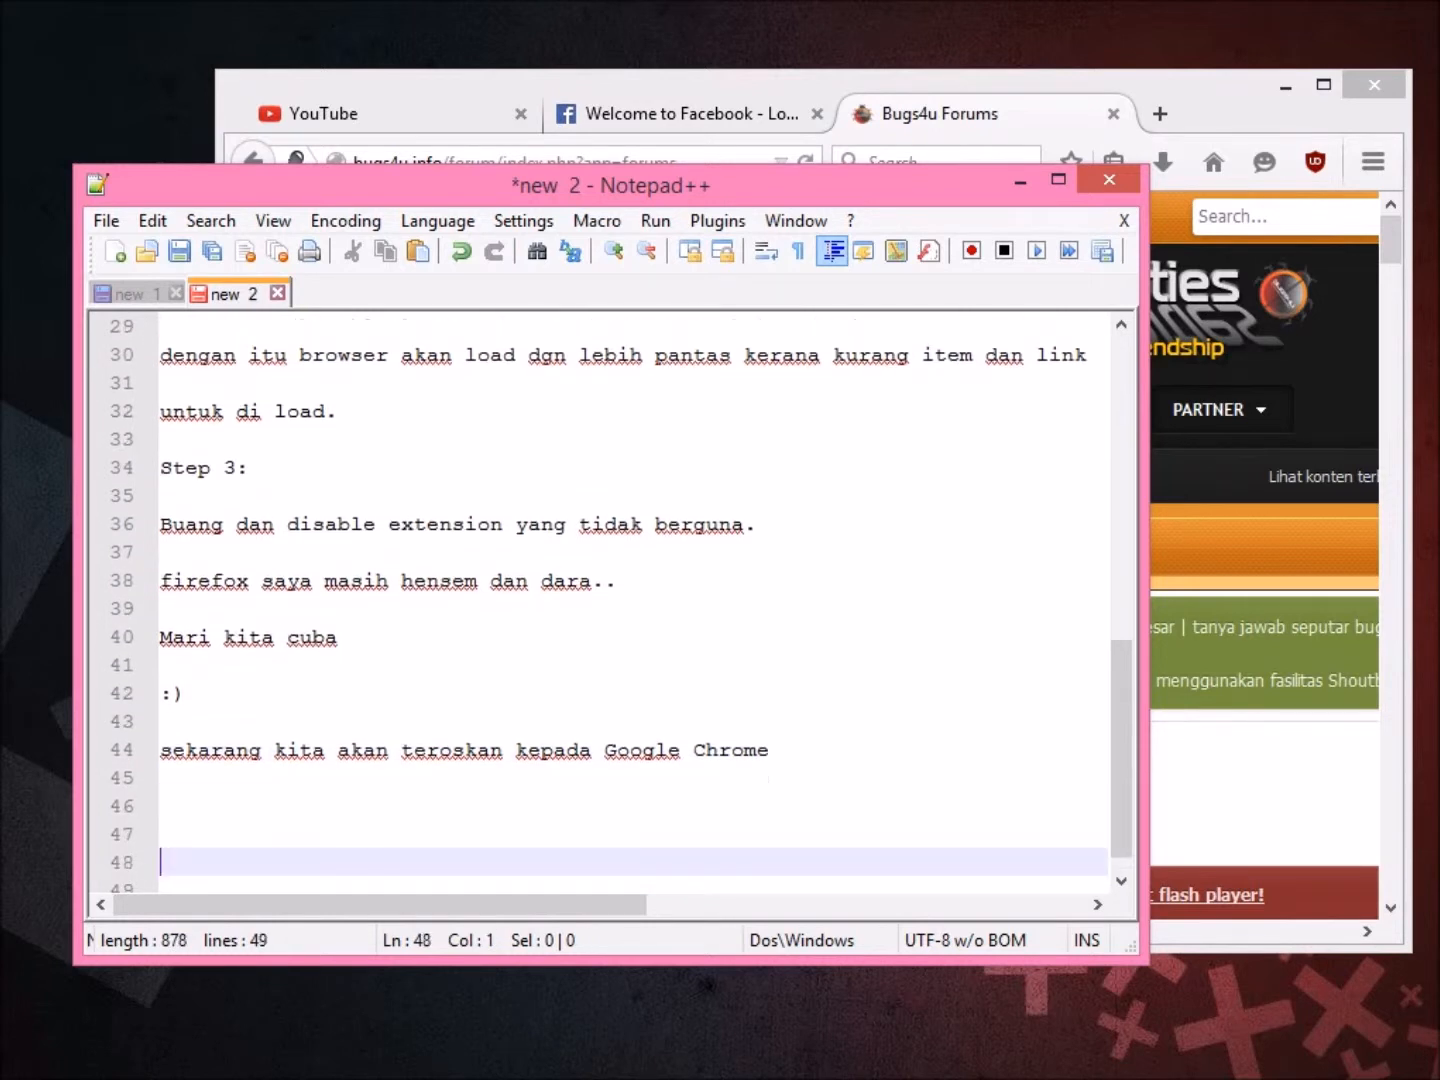
Add a note that Google Chrome is famous as a RAM sucker and CPU sucker.
{"action": "type", "text": "sedikit info. google chrome"}
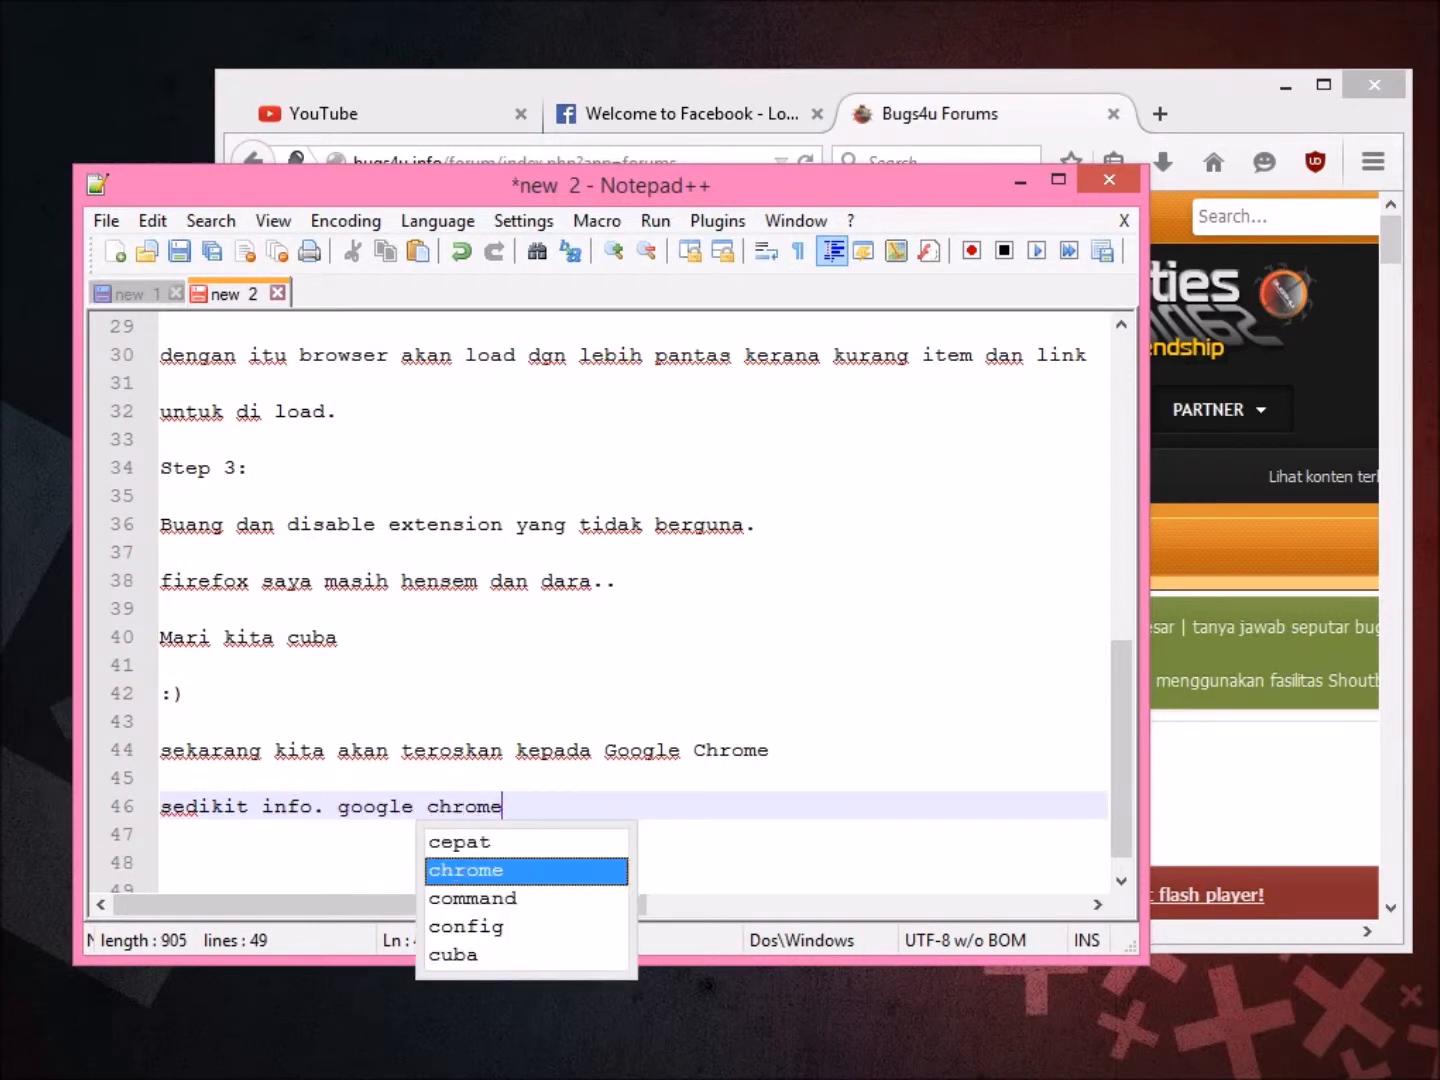
{"action": "type", "text": " sgt"}
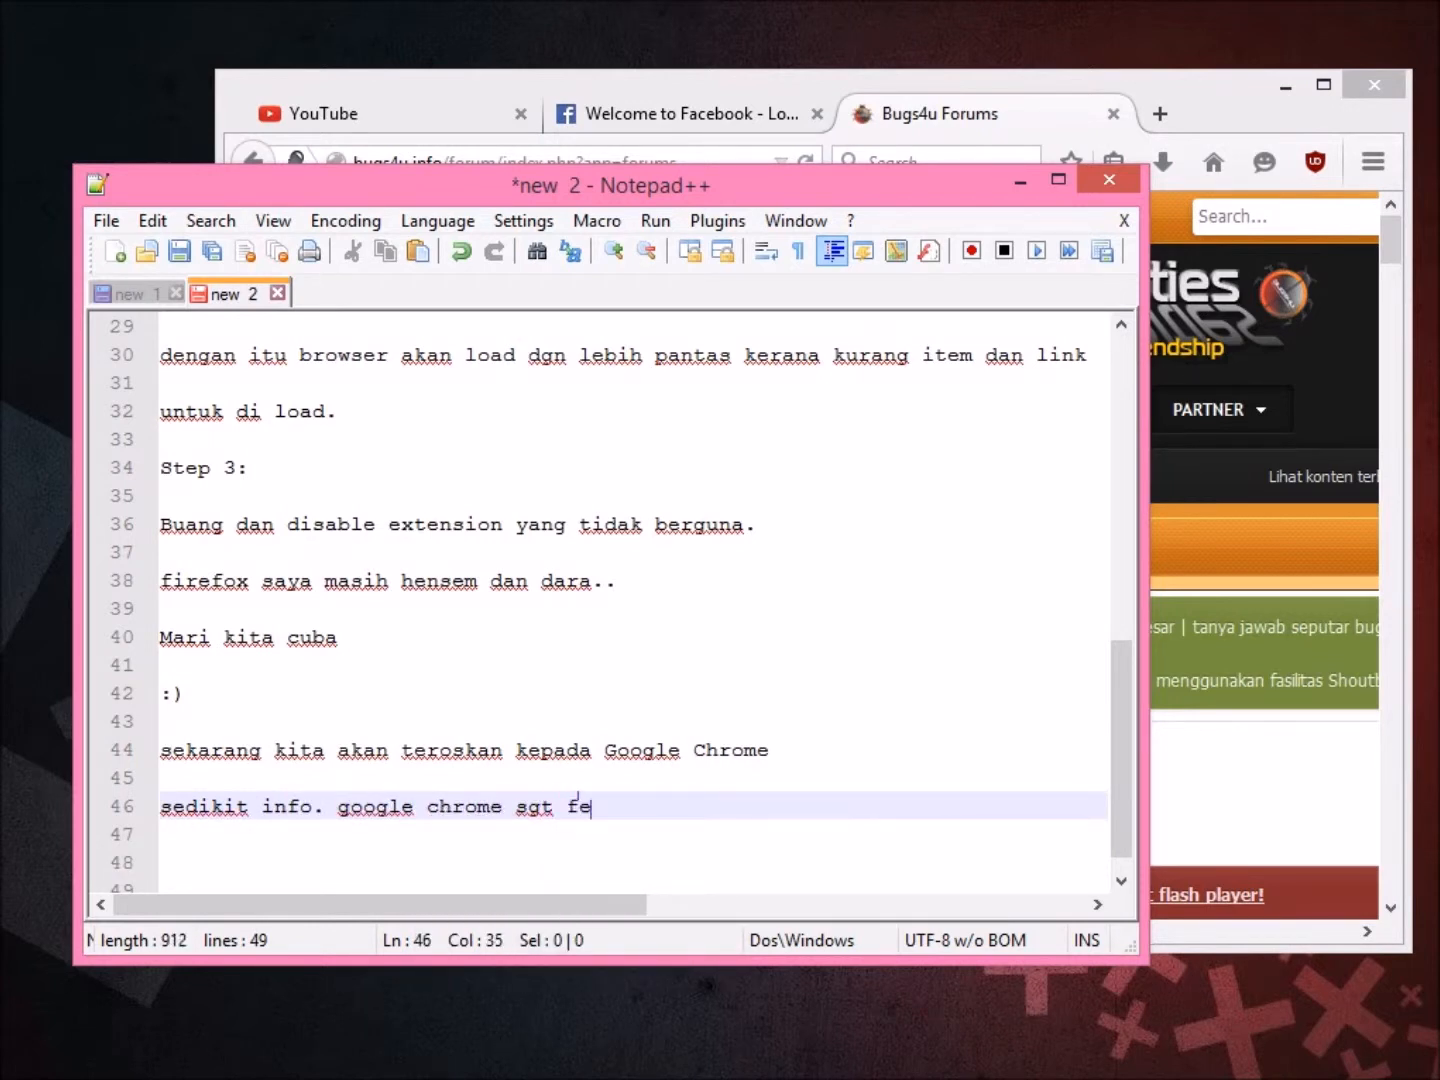
{"action": "type", "text": " famous dena"}
{"action": "key", "text": "BackSpace"}
{"action": "type", "text": "g"}
{"action": "key", "text": "BackSpace"}
{"action": "key", "text": "BackSpace"}
{"action": "key", "text": "BackSpace"}
{"action": "key", "text": "BackSpace"}
{"action": "type", "text": "seb"}
{"action": "key", "text": "Escape"}
{"action": "type", "text": "agai ram sucker da"}
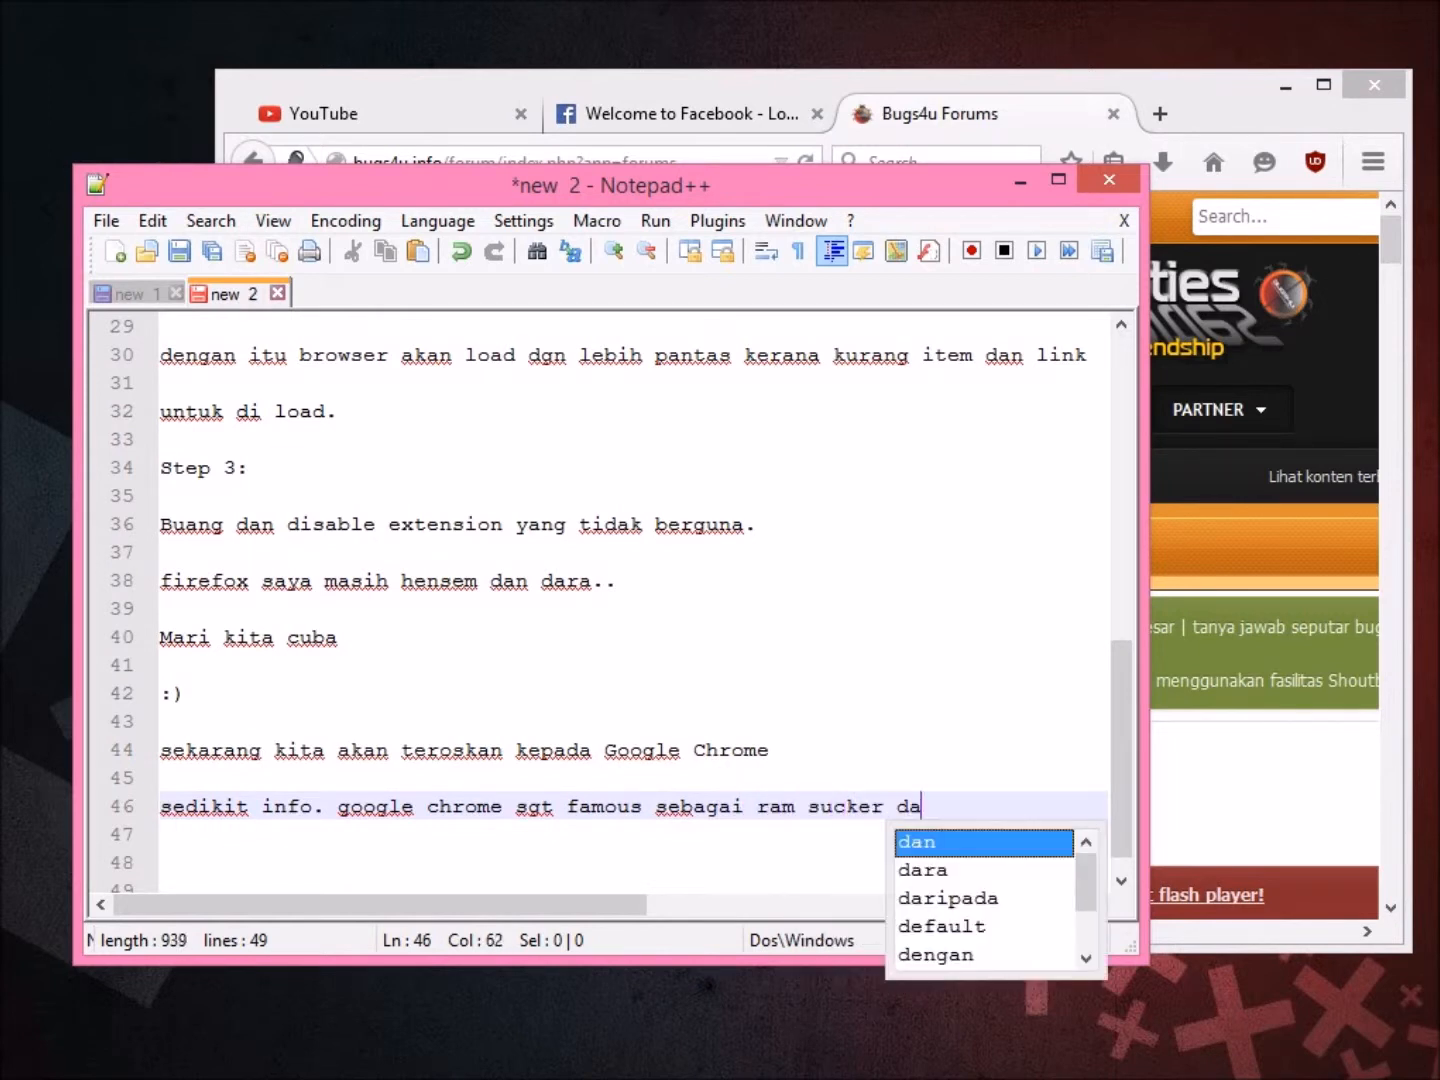
{"action": "type", "text": "n cpu sucker"}
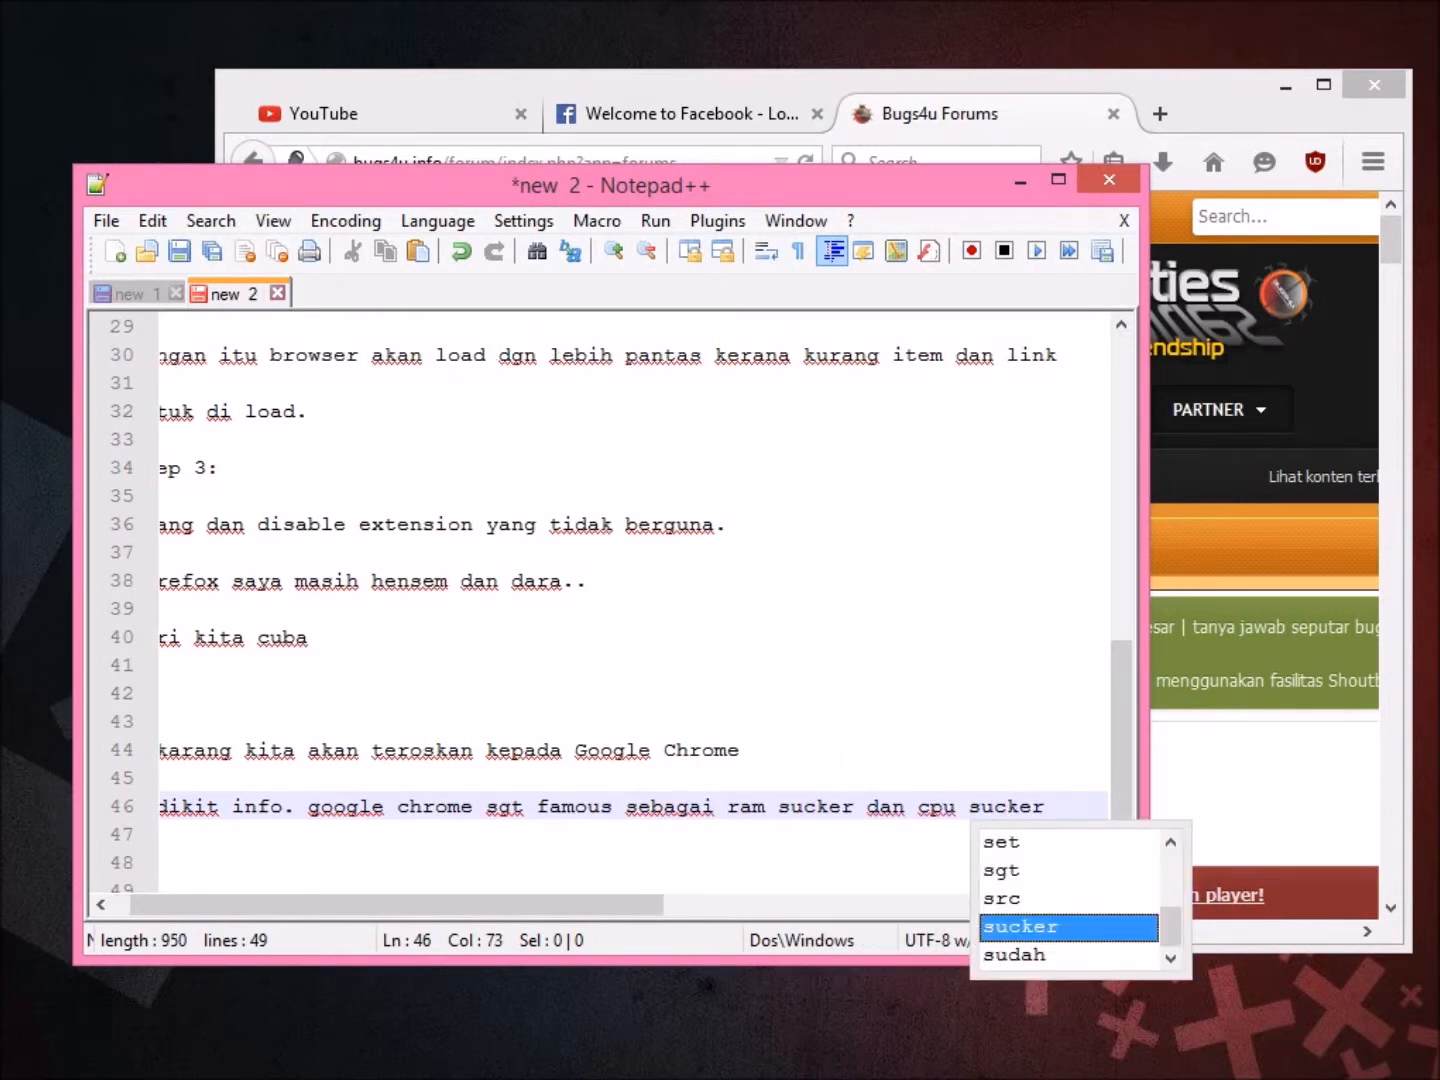
{"action": "key", "text": "Return"}
{"action": "key", "text": "Return"}
{"action": "key", "text": "Return"}
{"action": "key", "text": "BackSpace"}
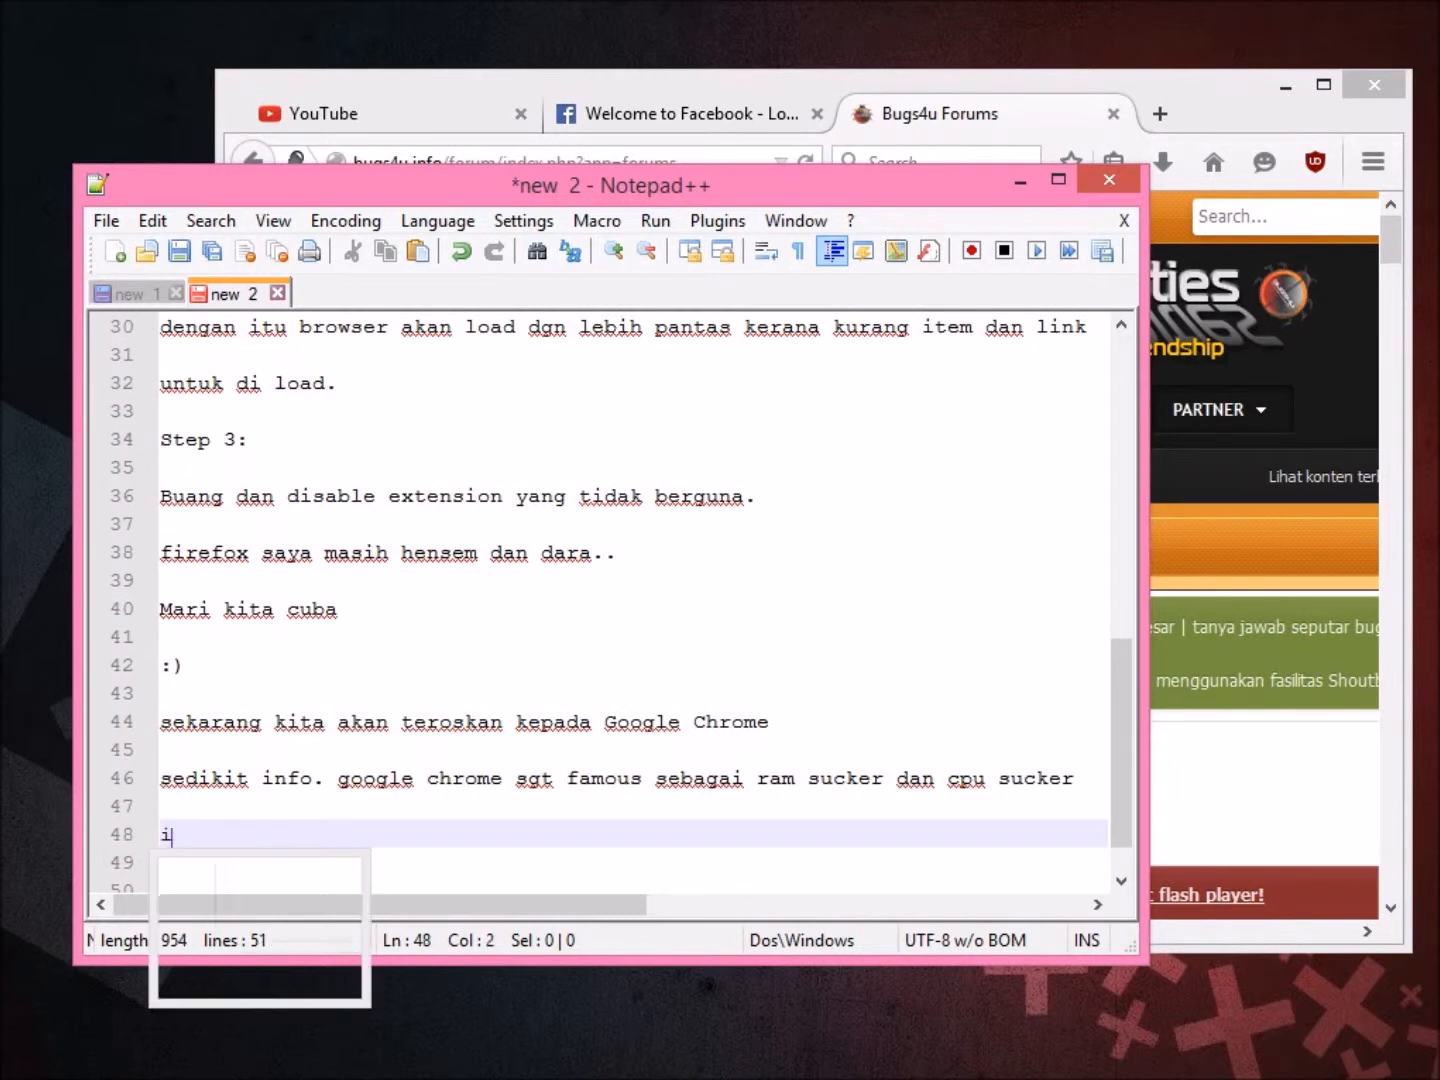
Add the line about blocking certain addons and disabling unneeded extensions, then a Step1: heading.
{"action": "type", "text": "ini kerana google chrome"}
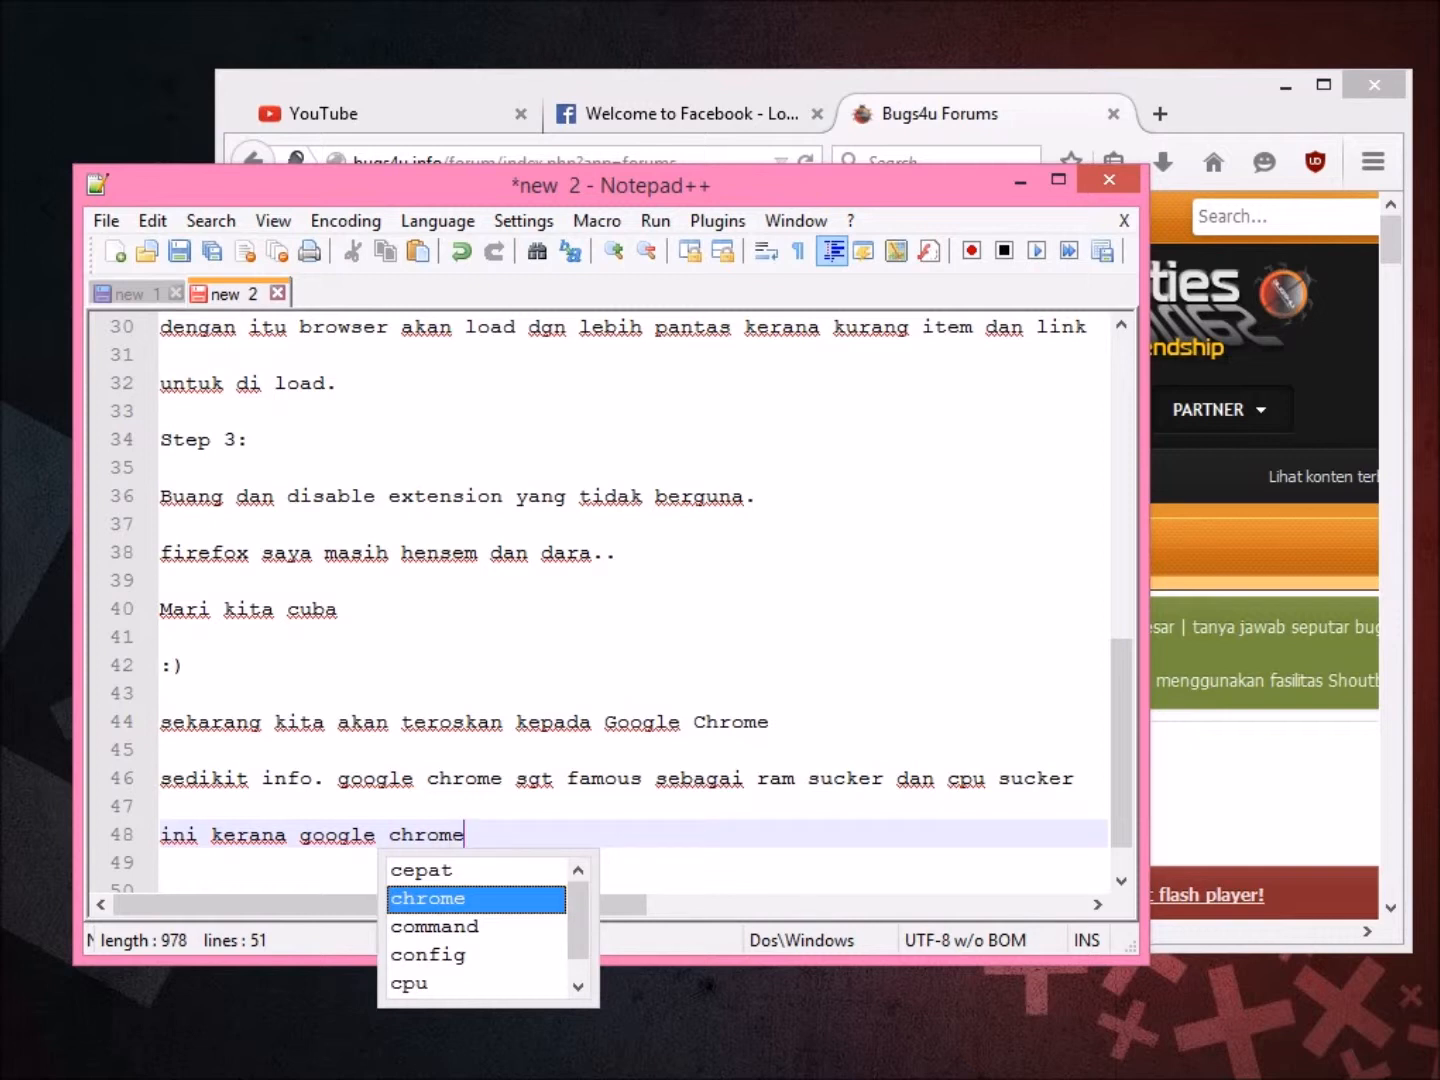
{"action": "type", "text": "p"}
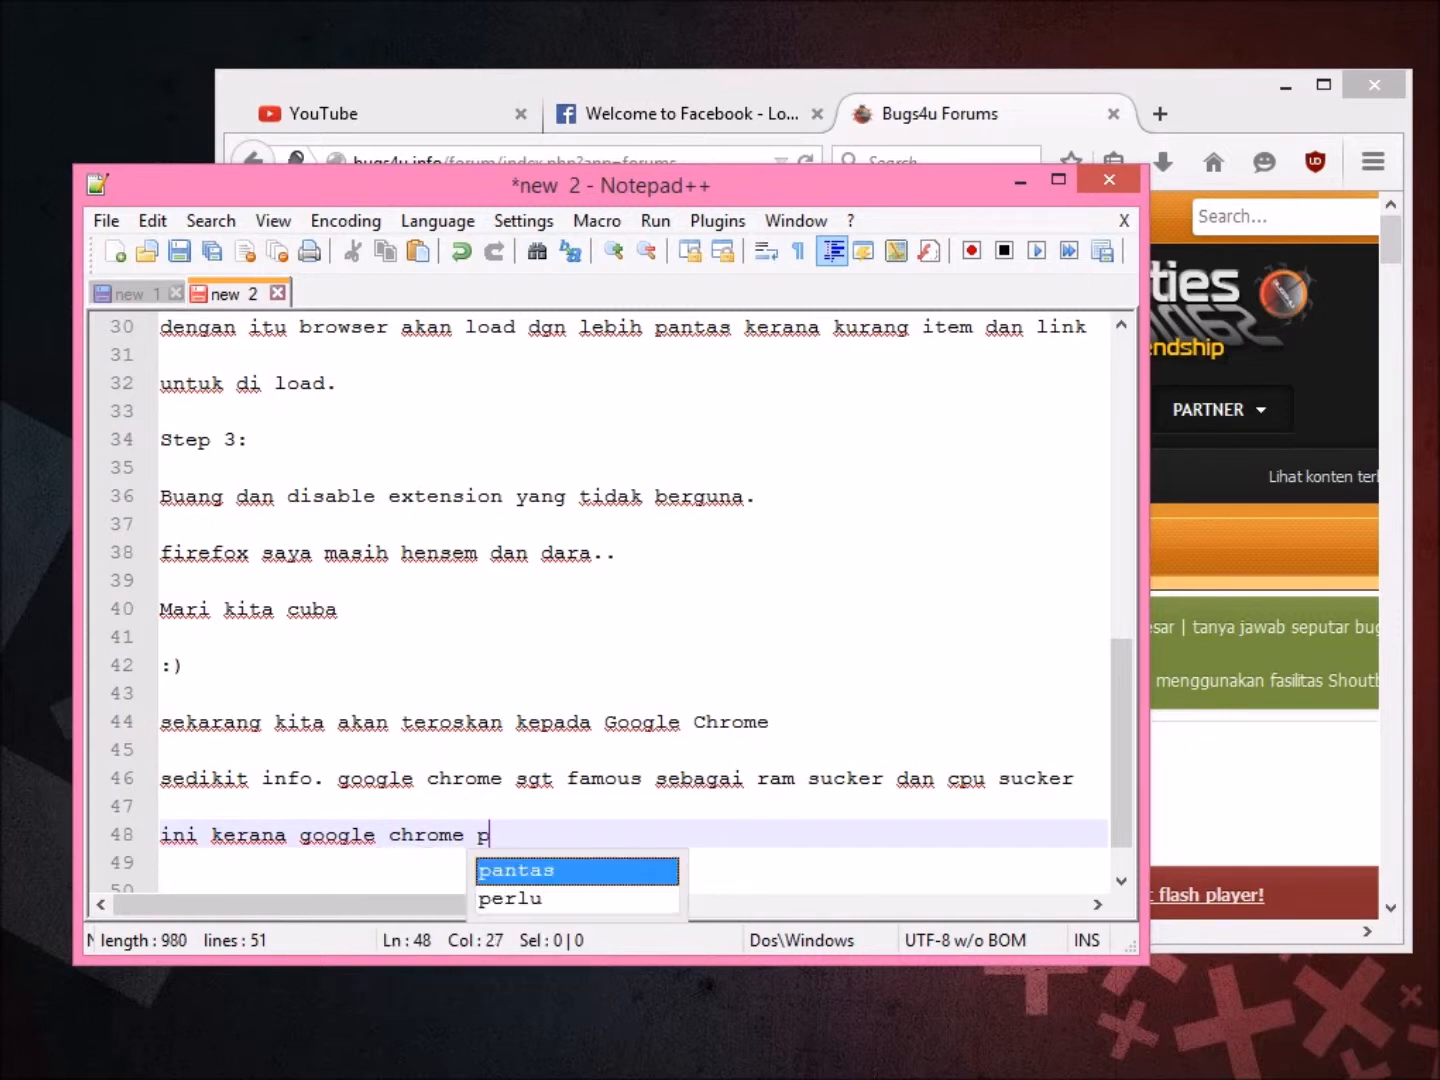
{"action": "type", "text": "erlu di "}
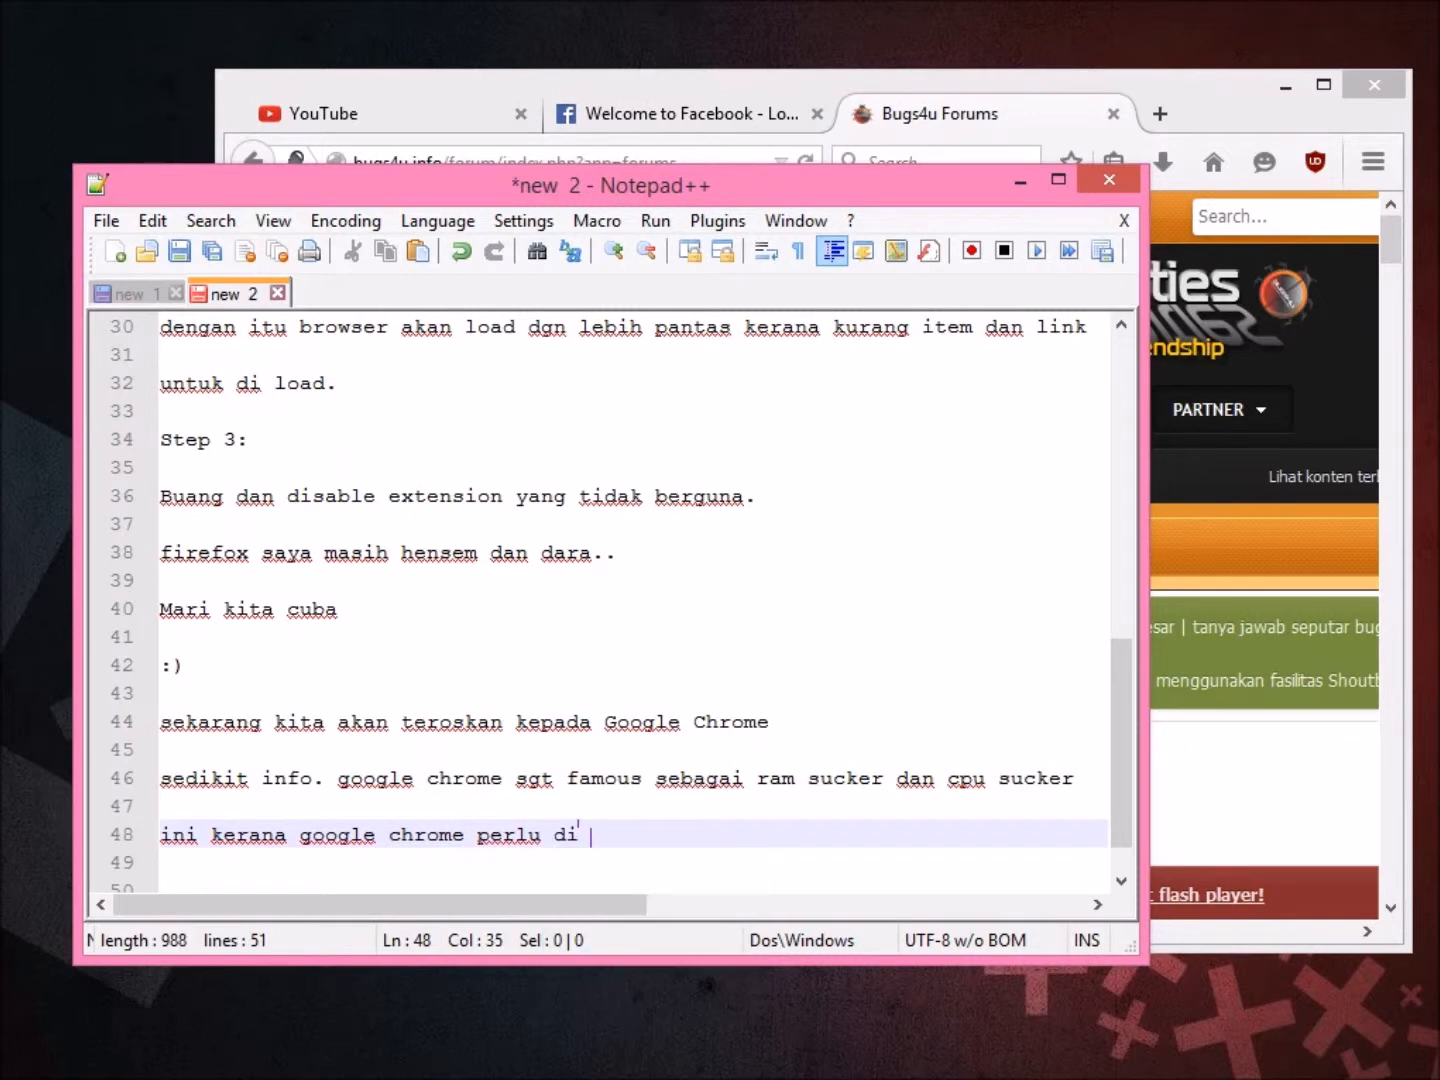
{"action": "type", "text": "block certai2 addons dan"}
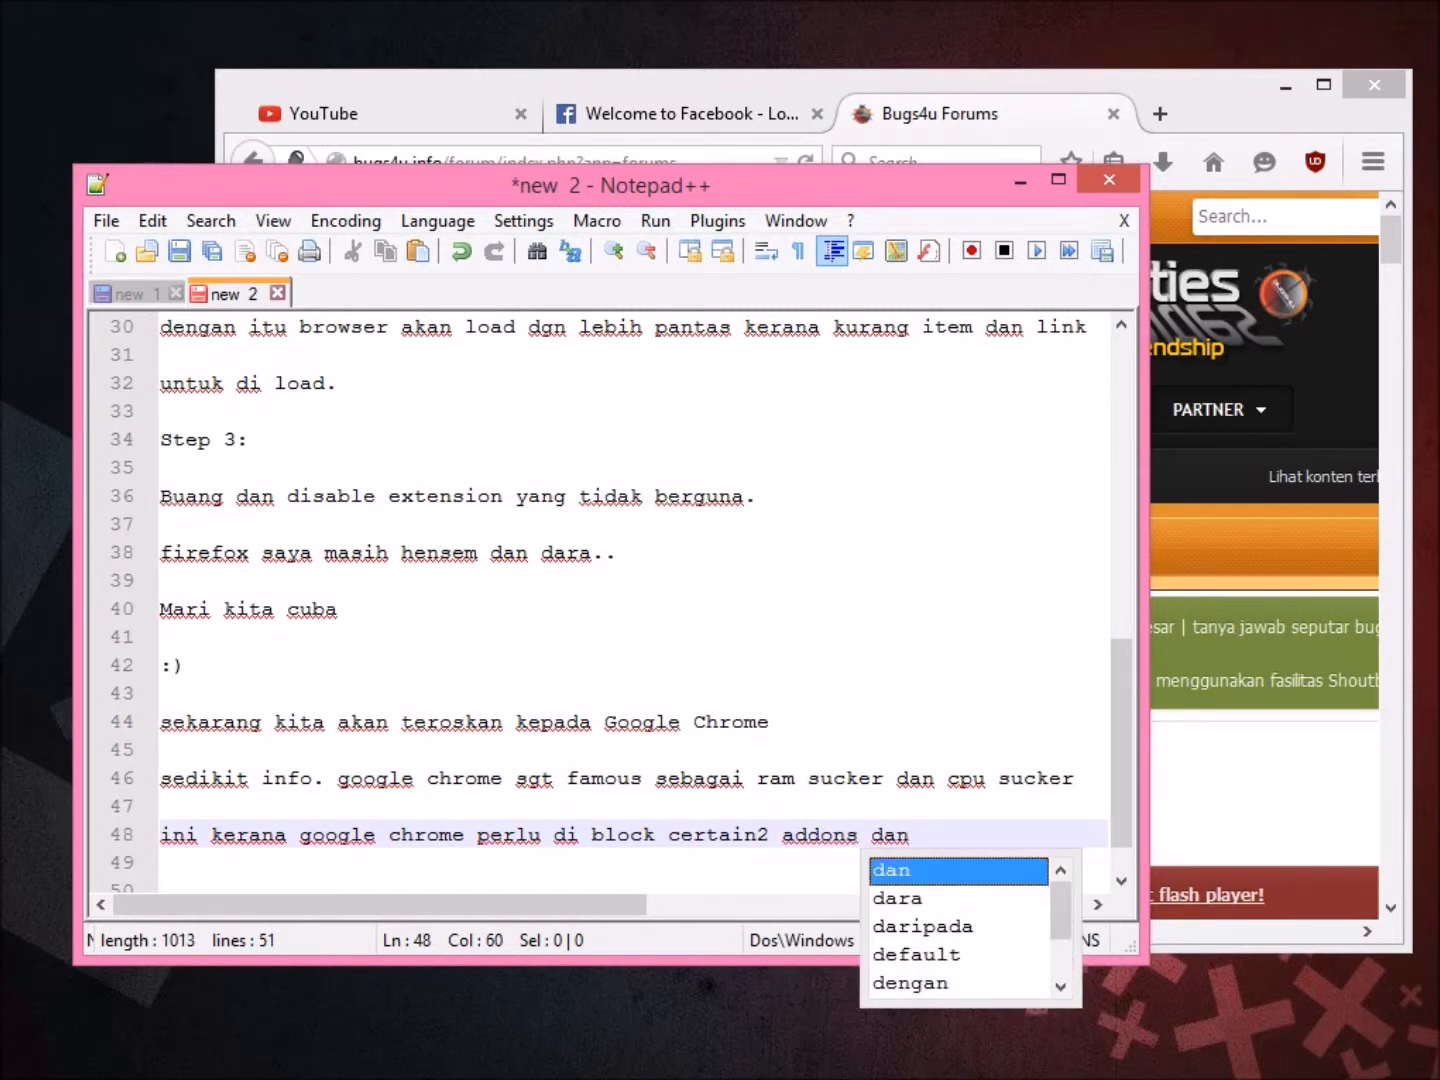
{"action": "type", "text": " kita akan di"}
{"action": "type", "text": "ab"}
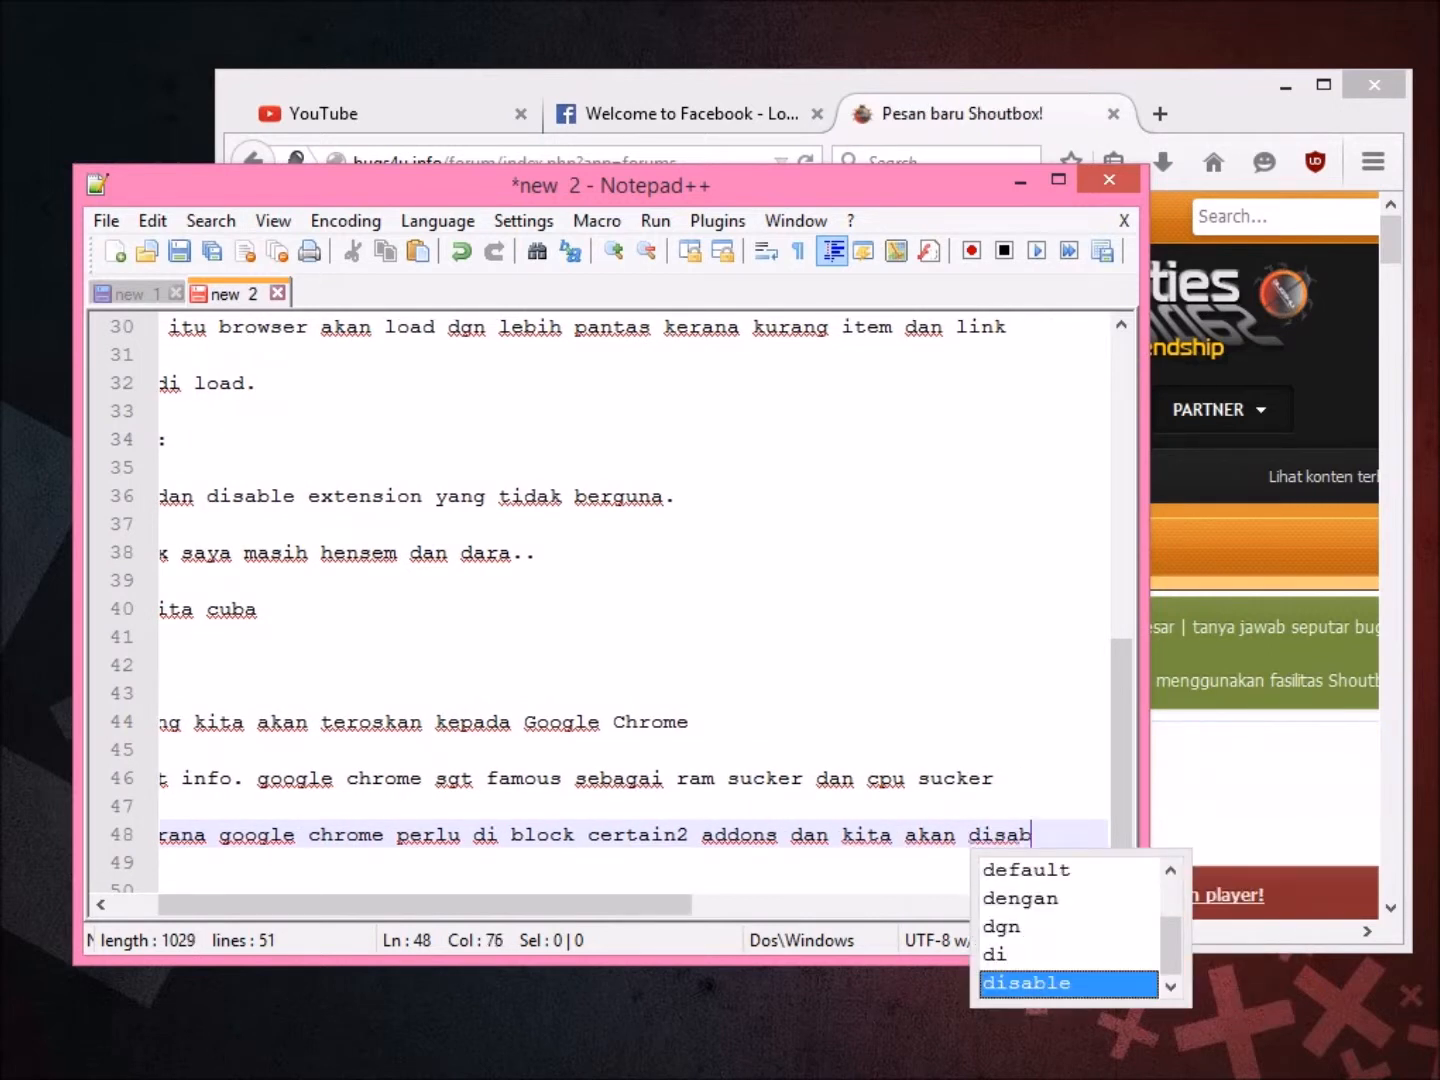
{"action": "type", "text": "le ext"}
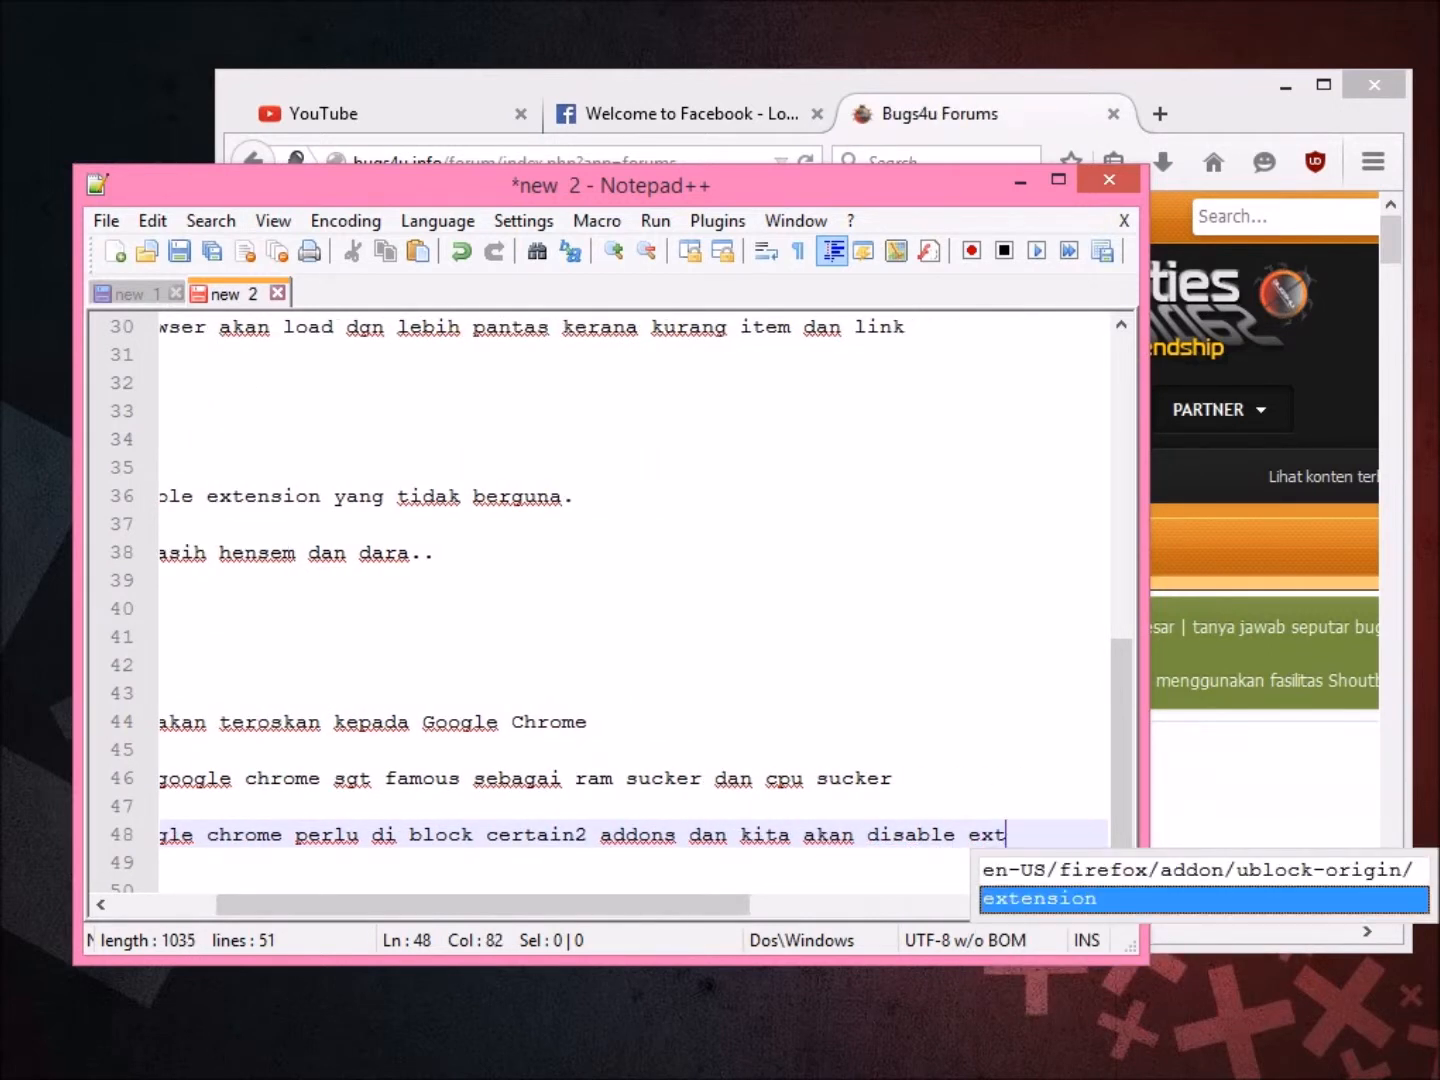
{"action": "type", "text": "esion yg tidak "}
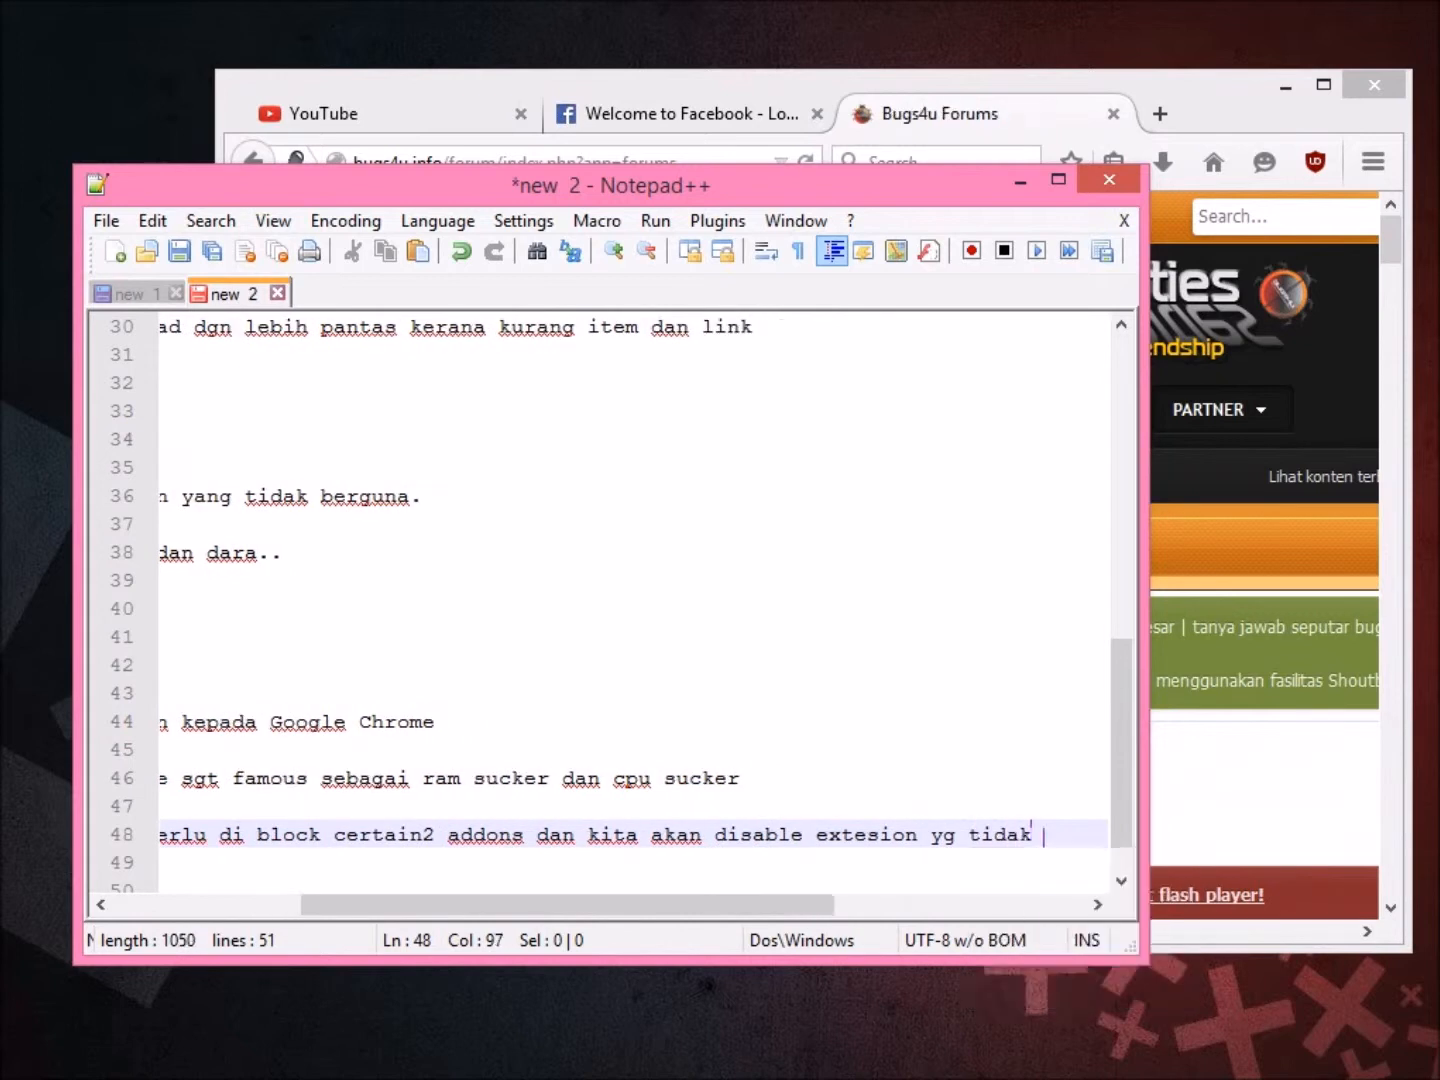
{"action": "type", "text": "diperlukan"}
{"action": "key", "text": "Return"}
{"action": "key", "text": "Return"}
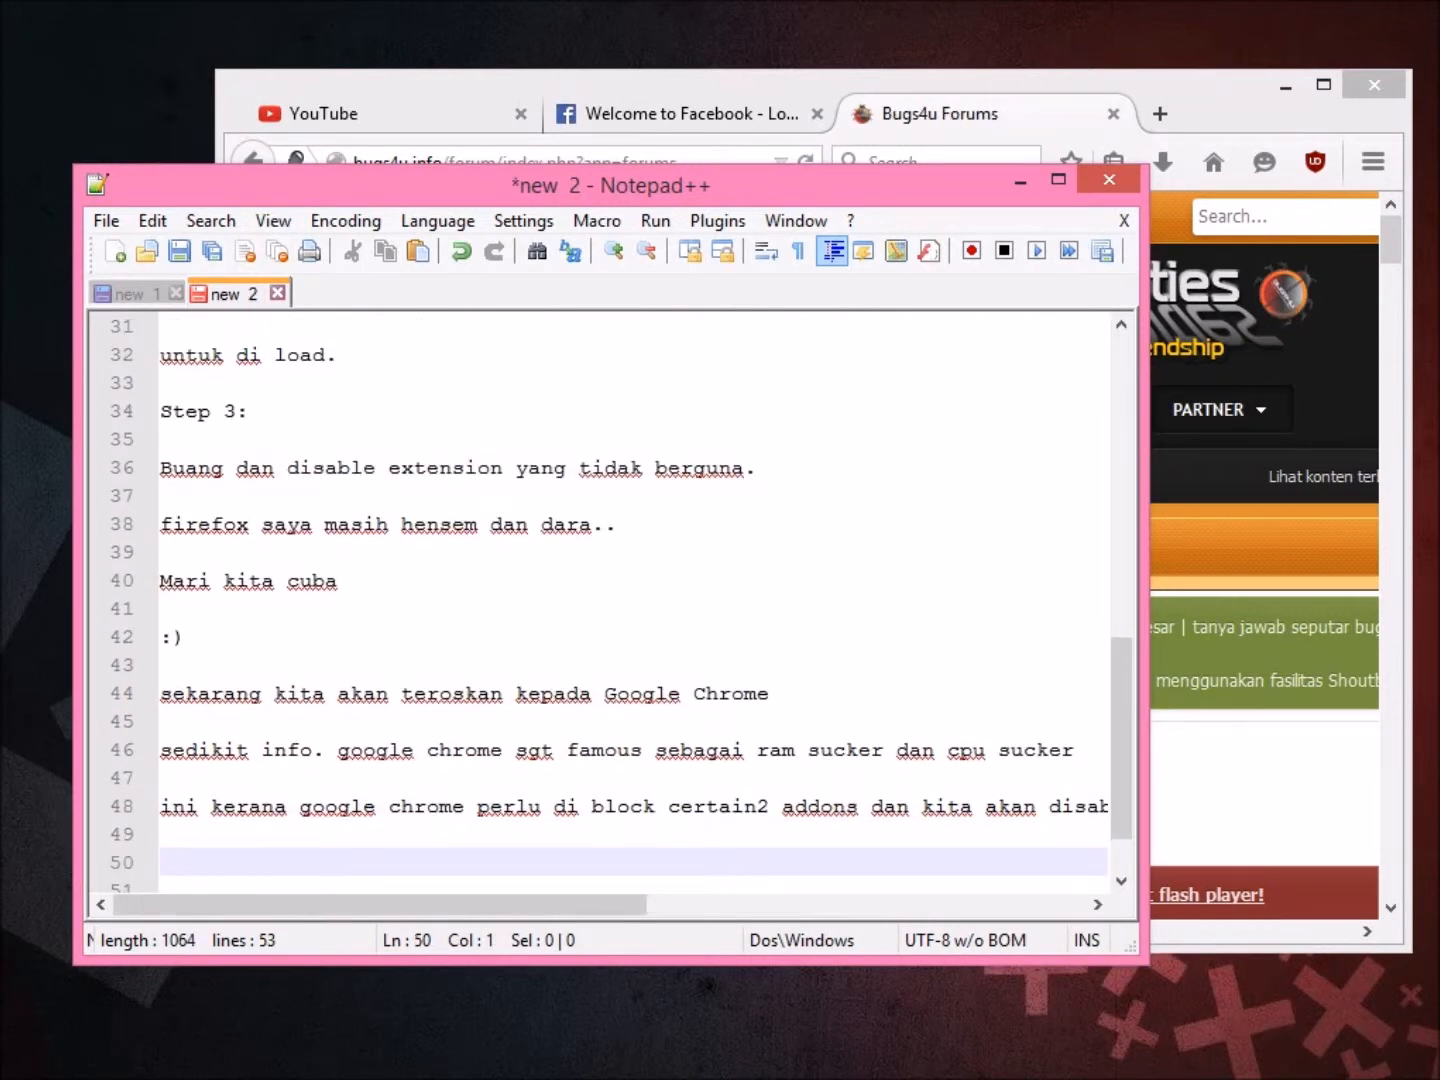
{"action": "type", "text": "Step1:"}
{"action": "key", "text": "Return"}
{"action": "key", "text": "Return"}
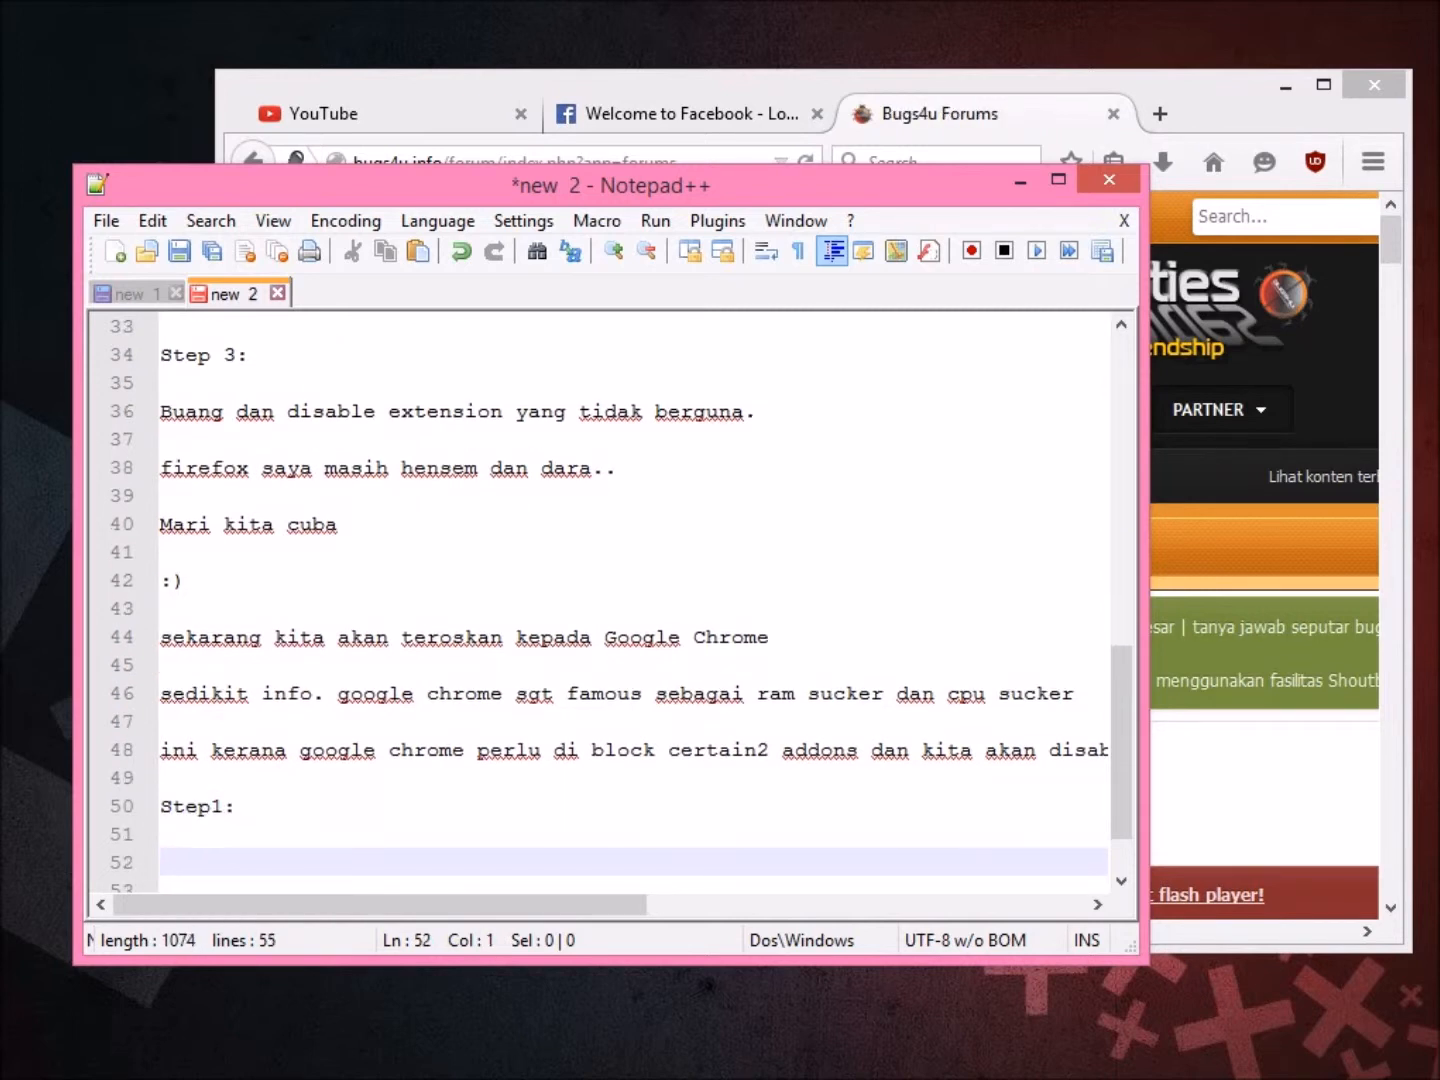
Select about:plugins in the new 1 notes and close Firefox with all its tabs.
{"action": "key", "text": "ctrl+Tab"}
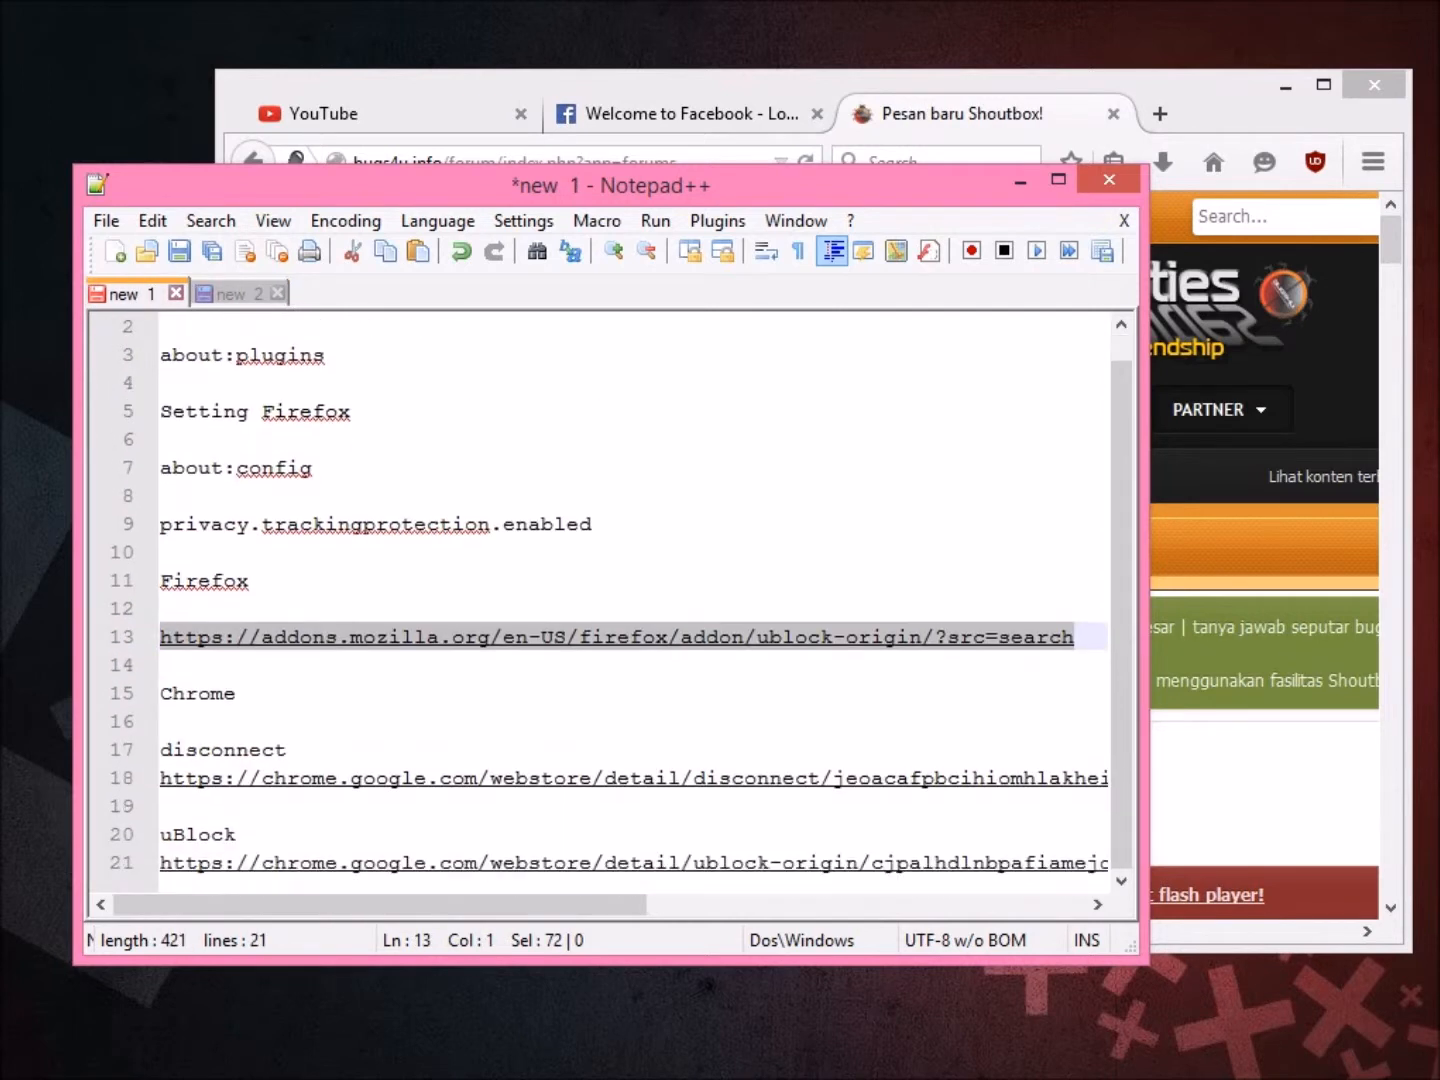
{"action": "scroll", "coordinate": [632, 600], "scroll_direction": "up", "scroll_amount": 1}
{"action": "left_click_drag", "start_coordinate": [325, 383], "coordinate": [184, 382]}
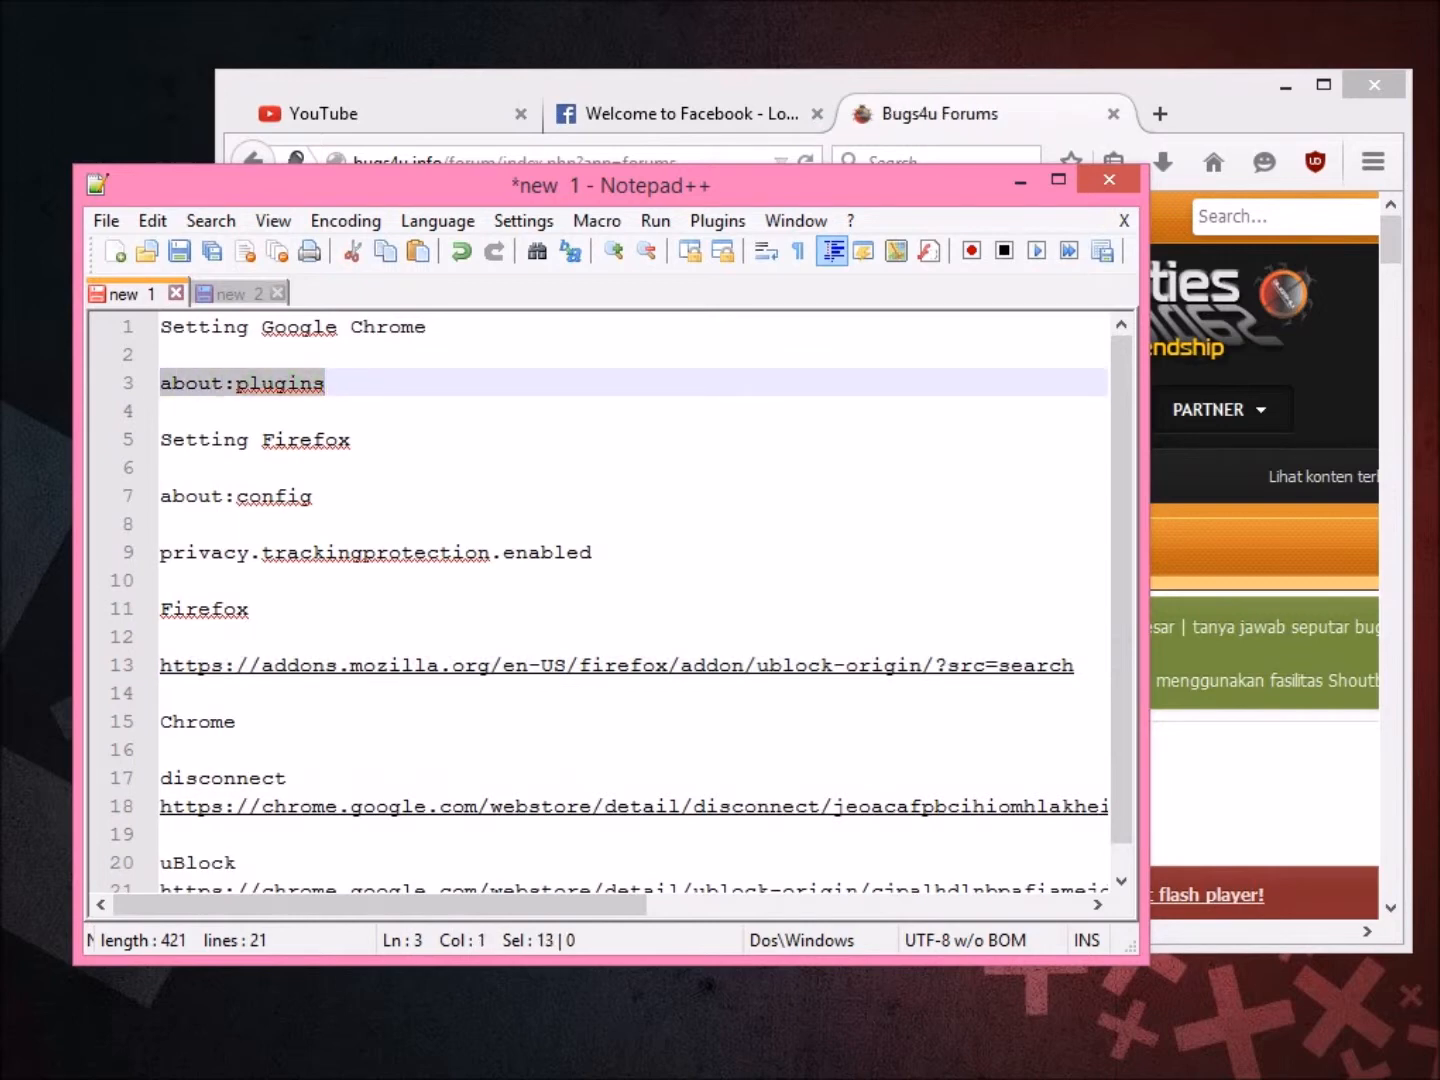
{"action": "left_click", "coordinate": [1374, 85]}
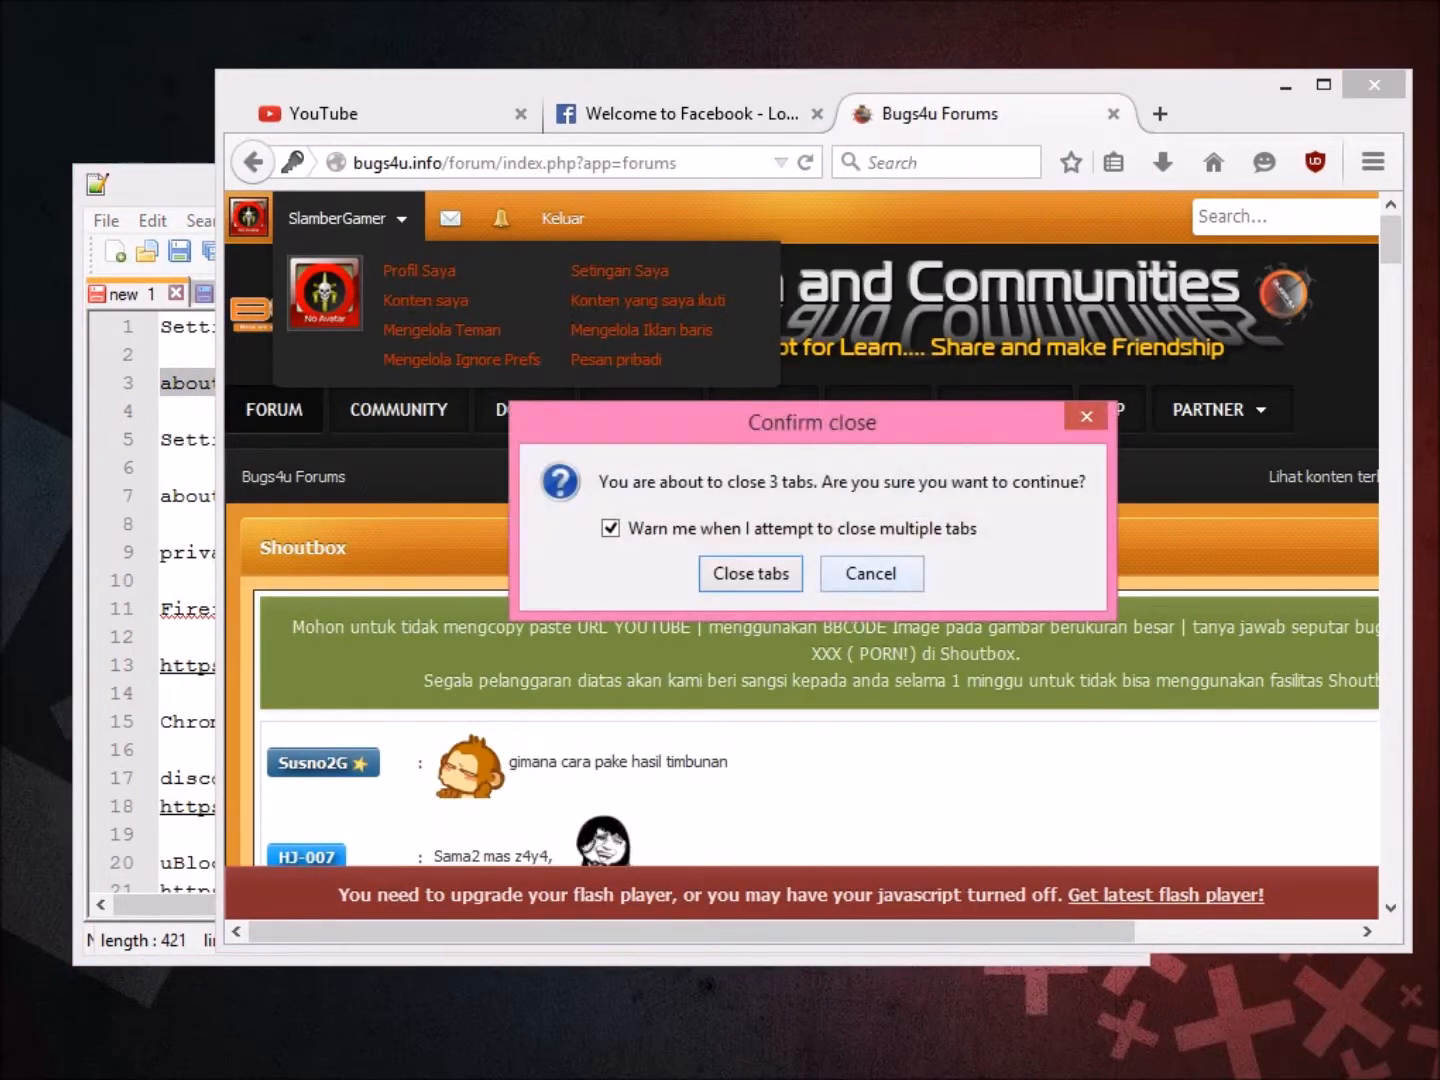
{"action": "key", "text": "Return"}
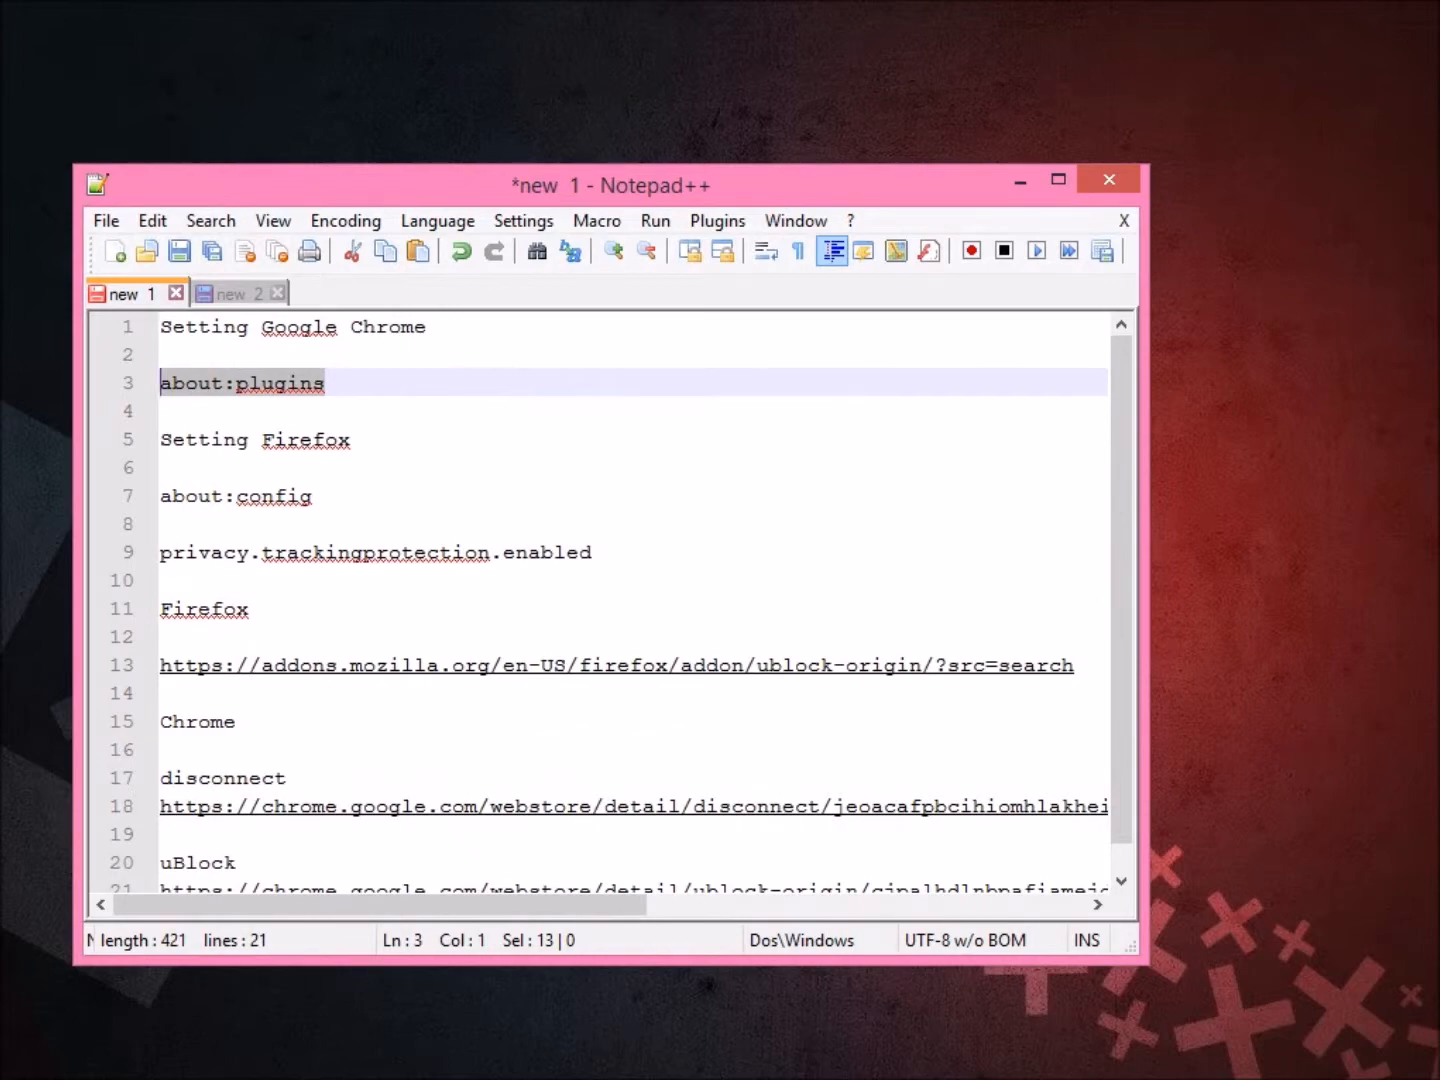
Open about:plugins in a restored Google Chrome window, then bring the notes back.
{"action": "key", "text": "alt+Tab"}
{"action": "key", "text": "super+Down"}
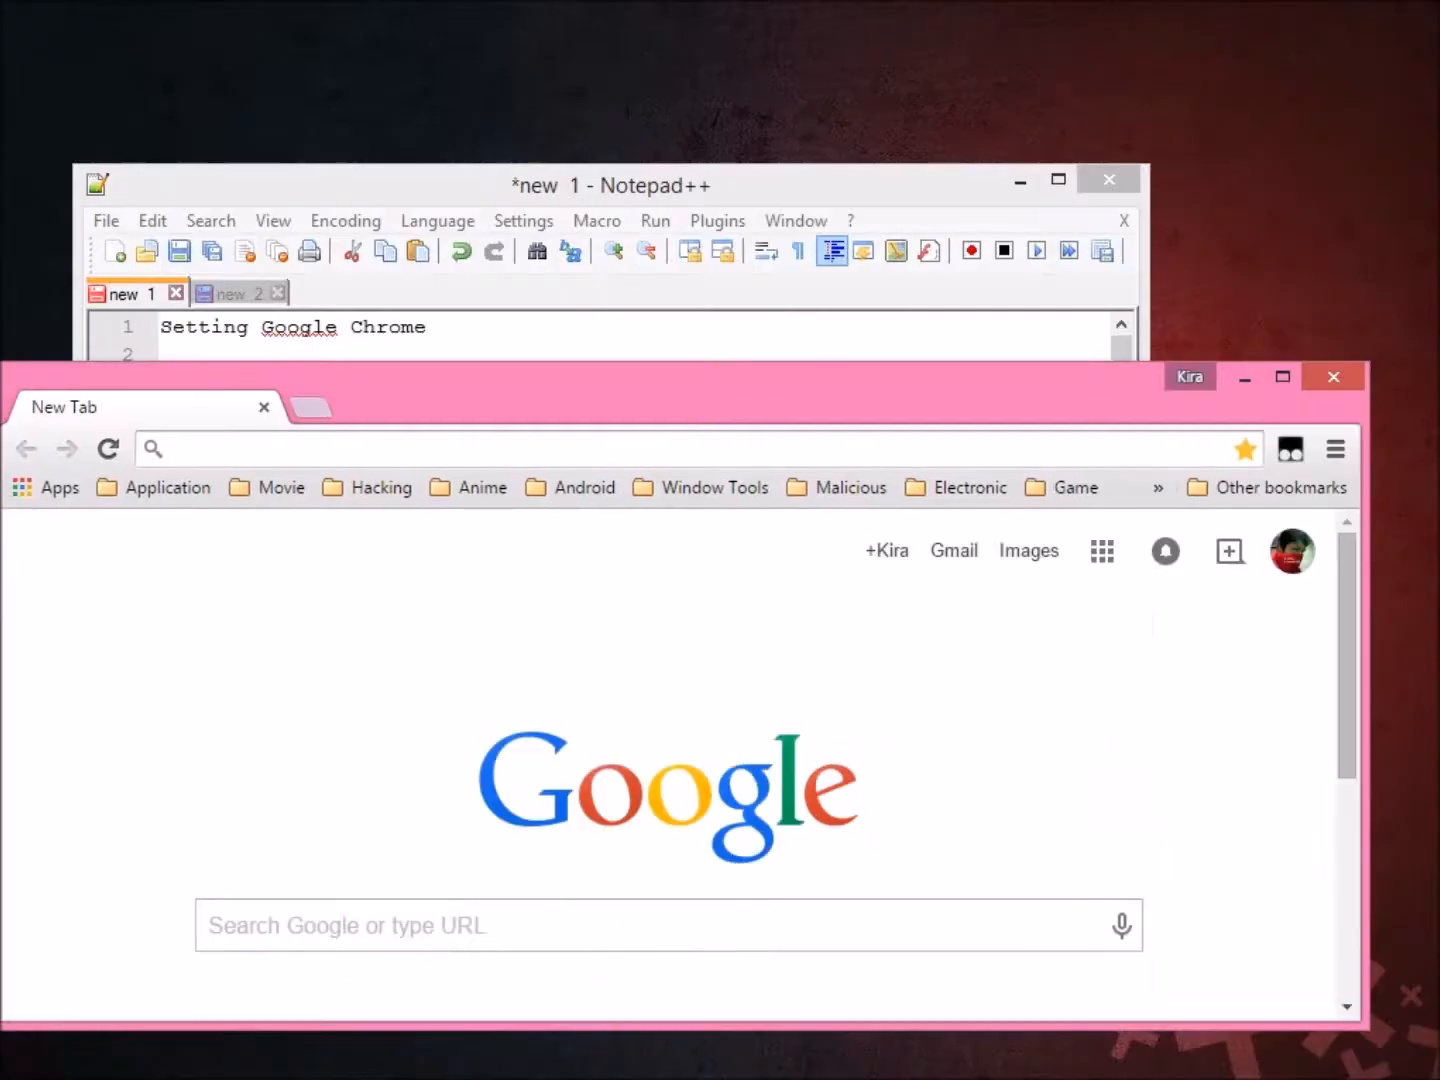
{"action": "type", "text": "about:plugins"}
{"action": "key", "text": "Return"}
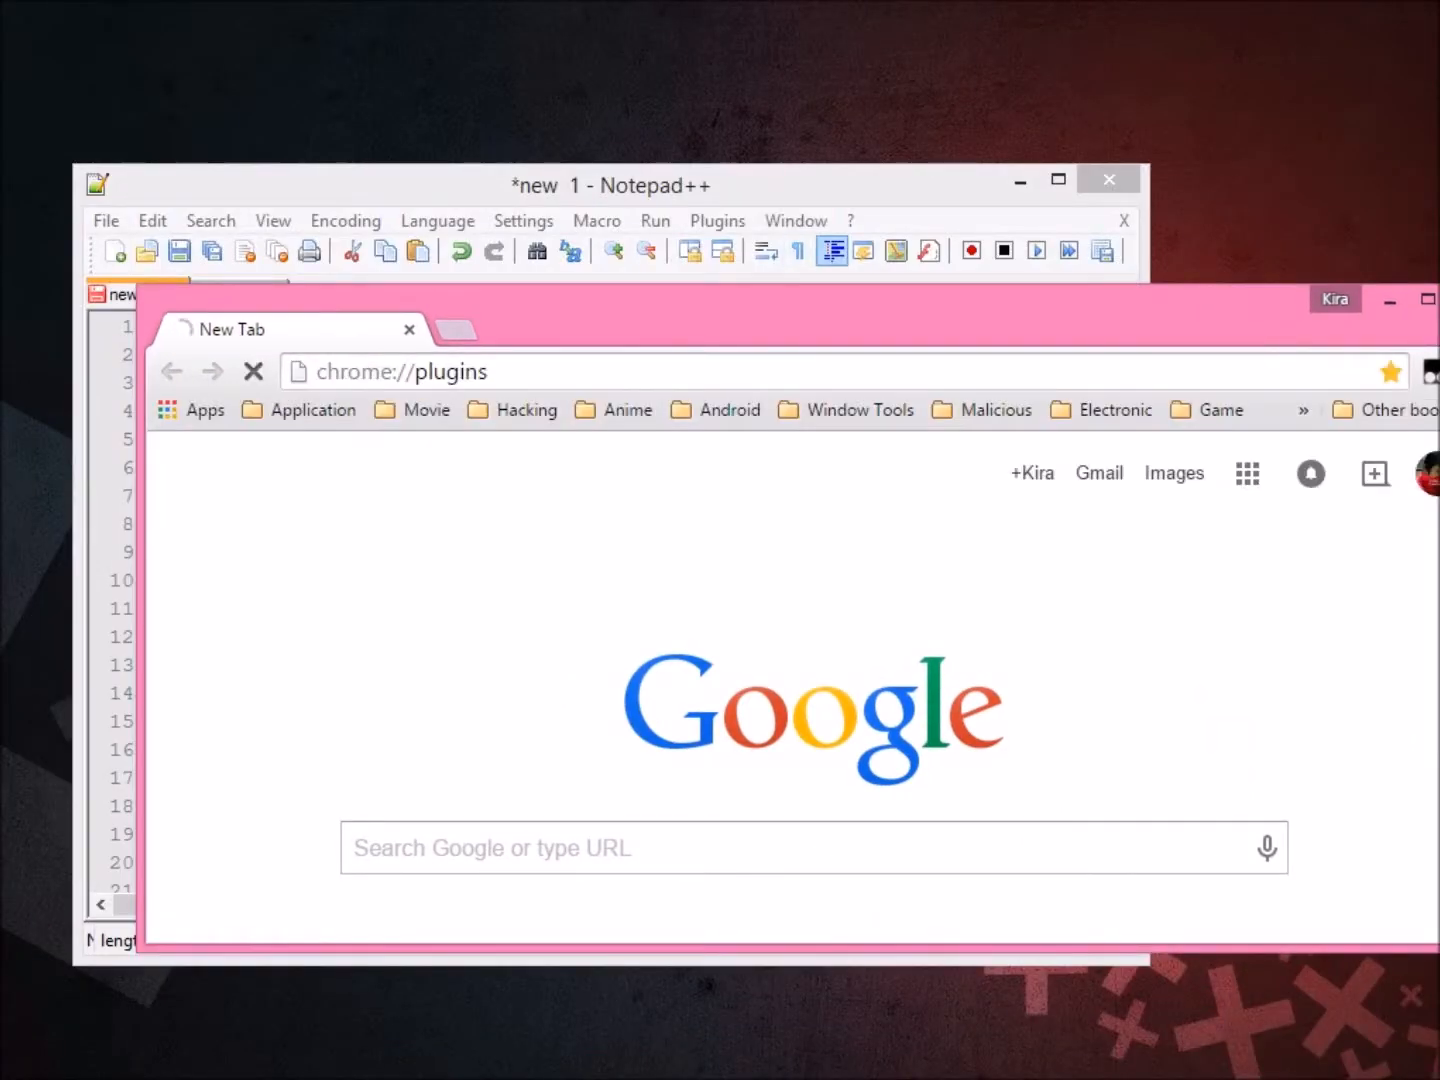
{"action": "left_click_drag", "start_coordinate": [760, 304], "coordinate": [926, 122]}
{"action": "scroll", "coordinate": [870, 499], "scroll_direction": "down", "scroll_amount": 2}
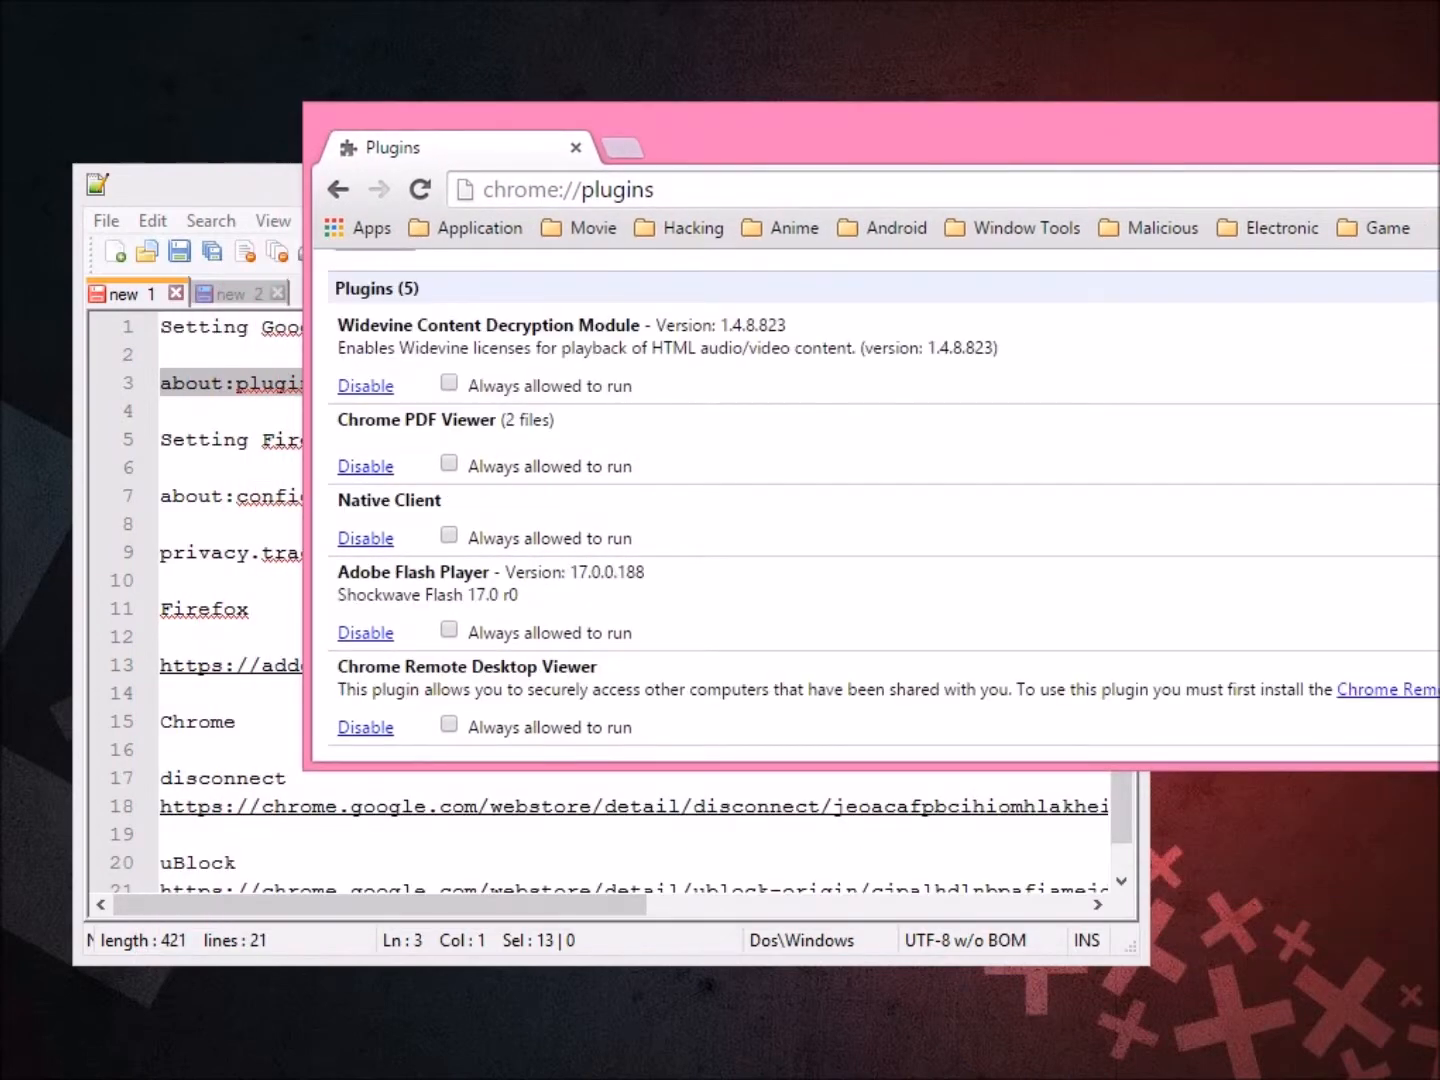
{"action": "left_click", "coordinate": [324, 887]}
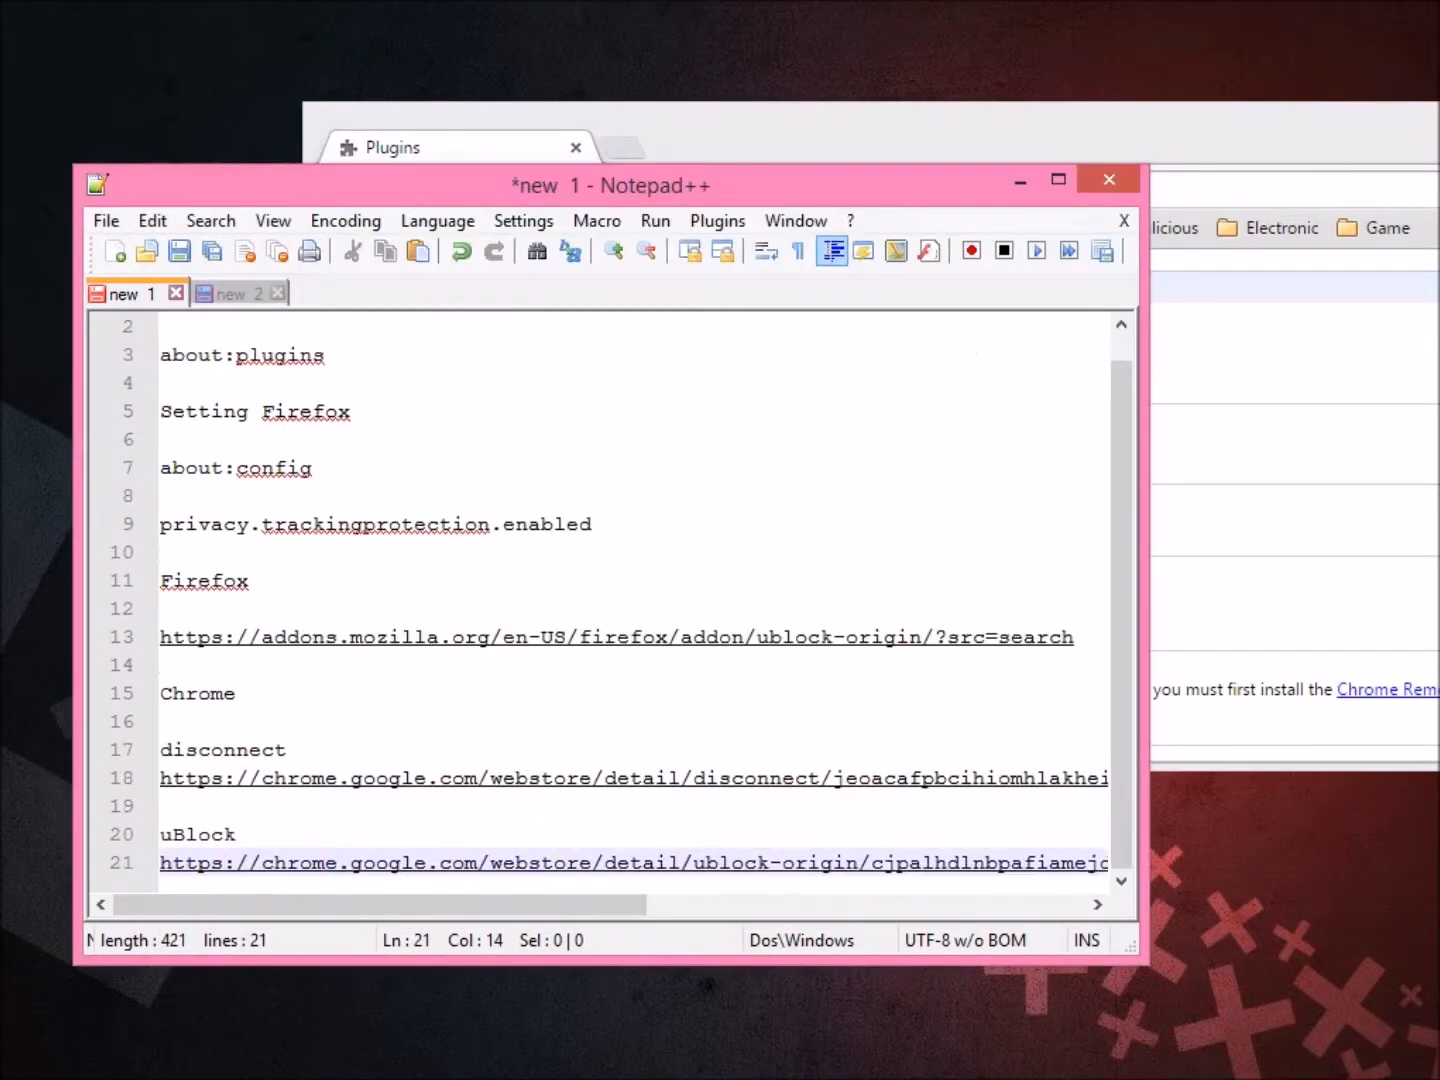
Under Step1, add the note 'ini adalah ruangan plugin.. disable plugin yg tidak digunakan'.
{"action": "key", "text": "ctrl+Tab"}
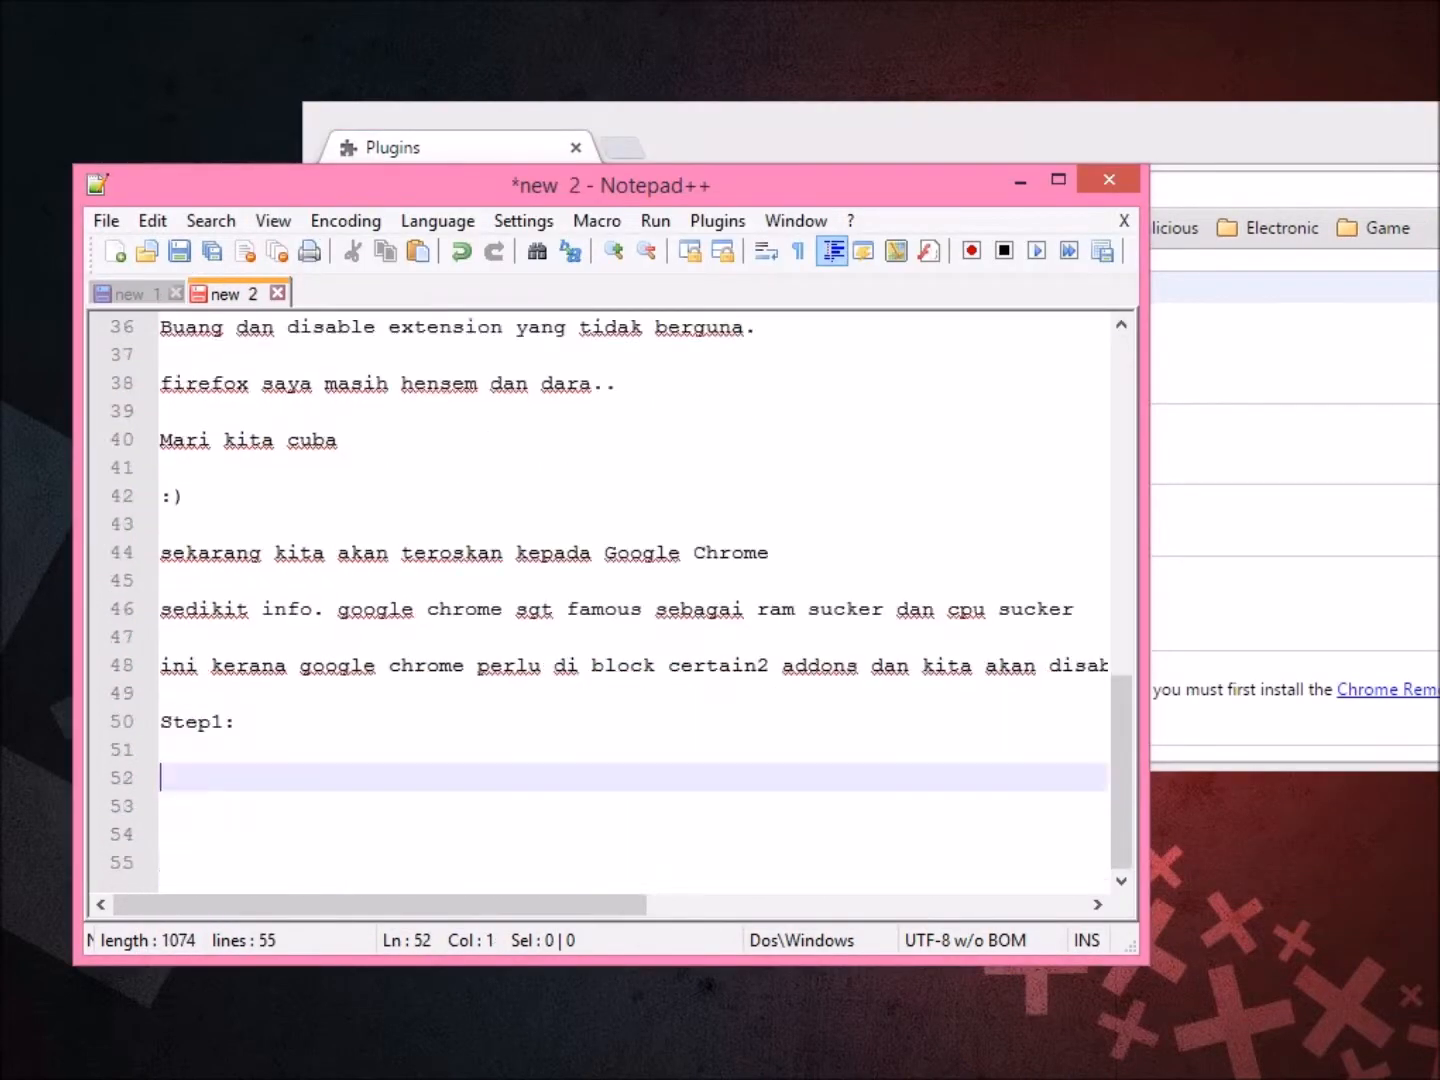
{"action": "type", "text": "ini a"}
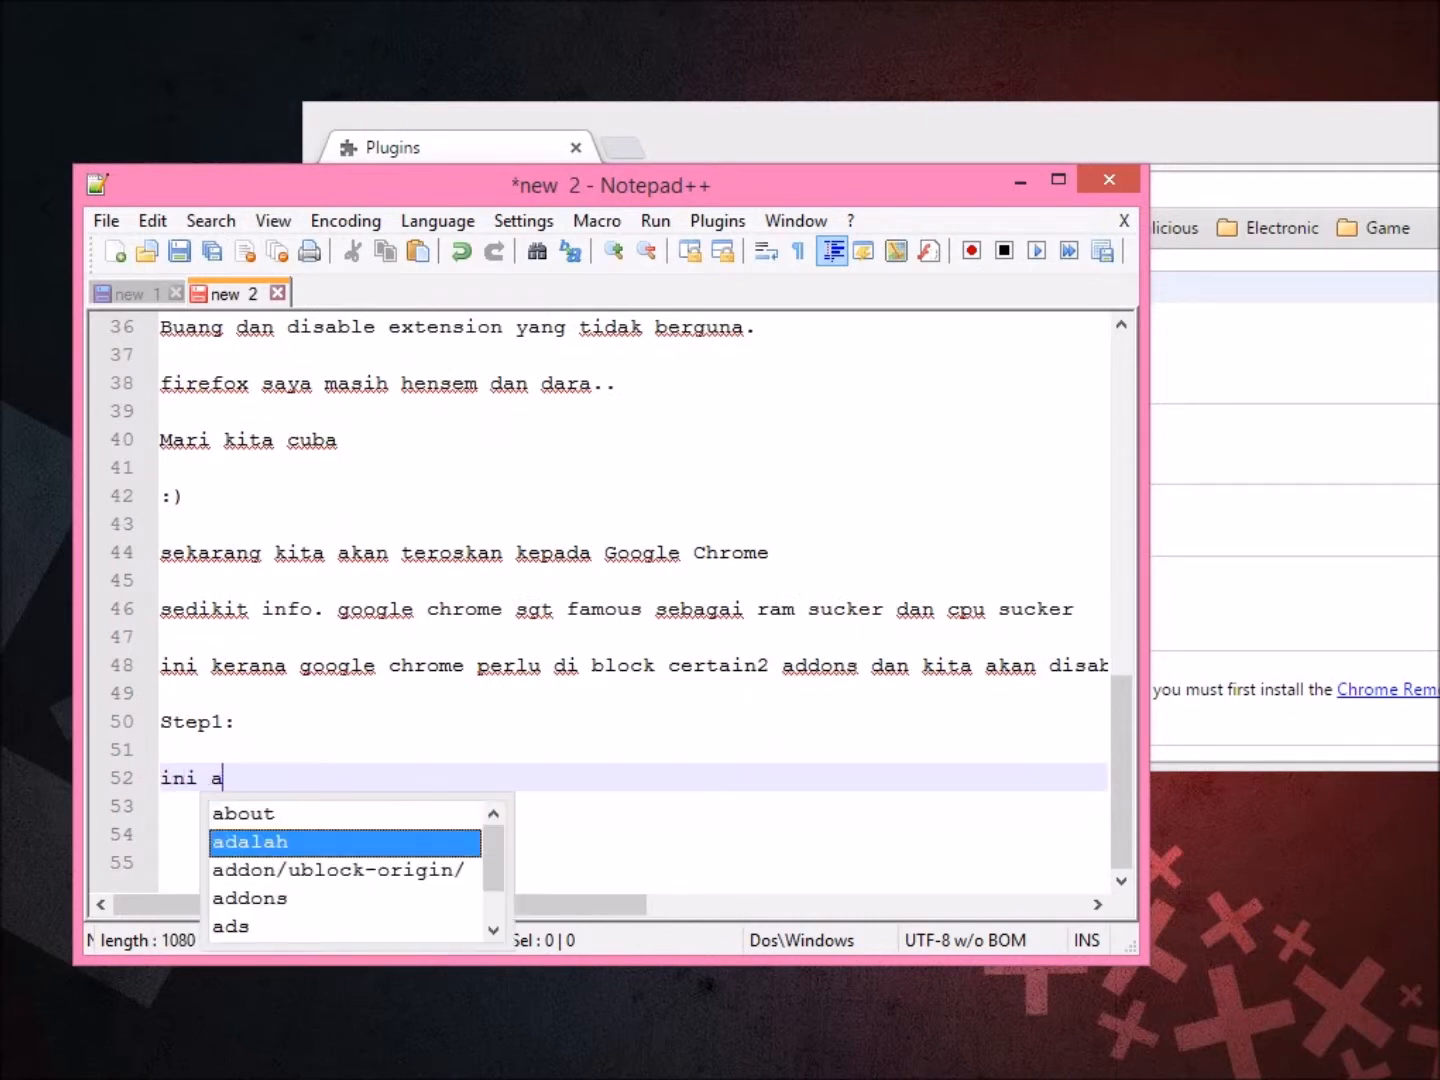
{"action": "type", "text": "dalah ruan"}
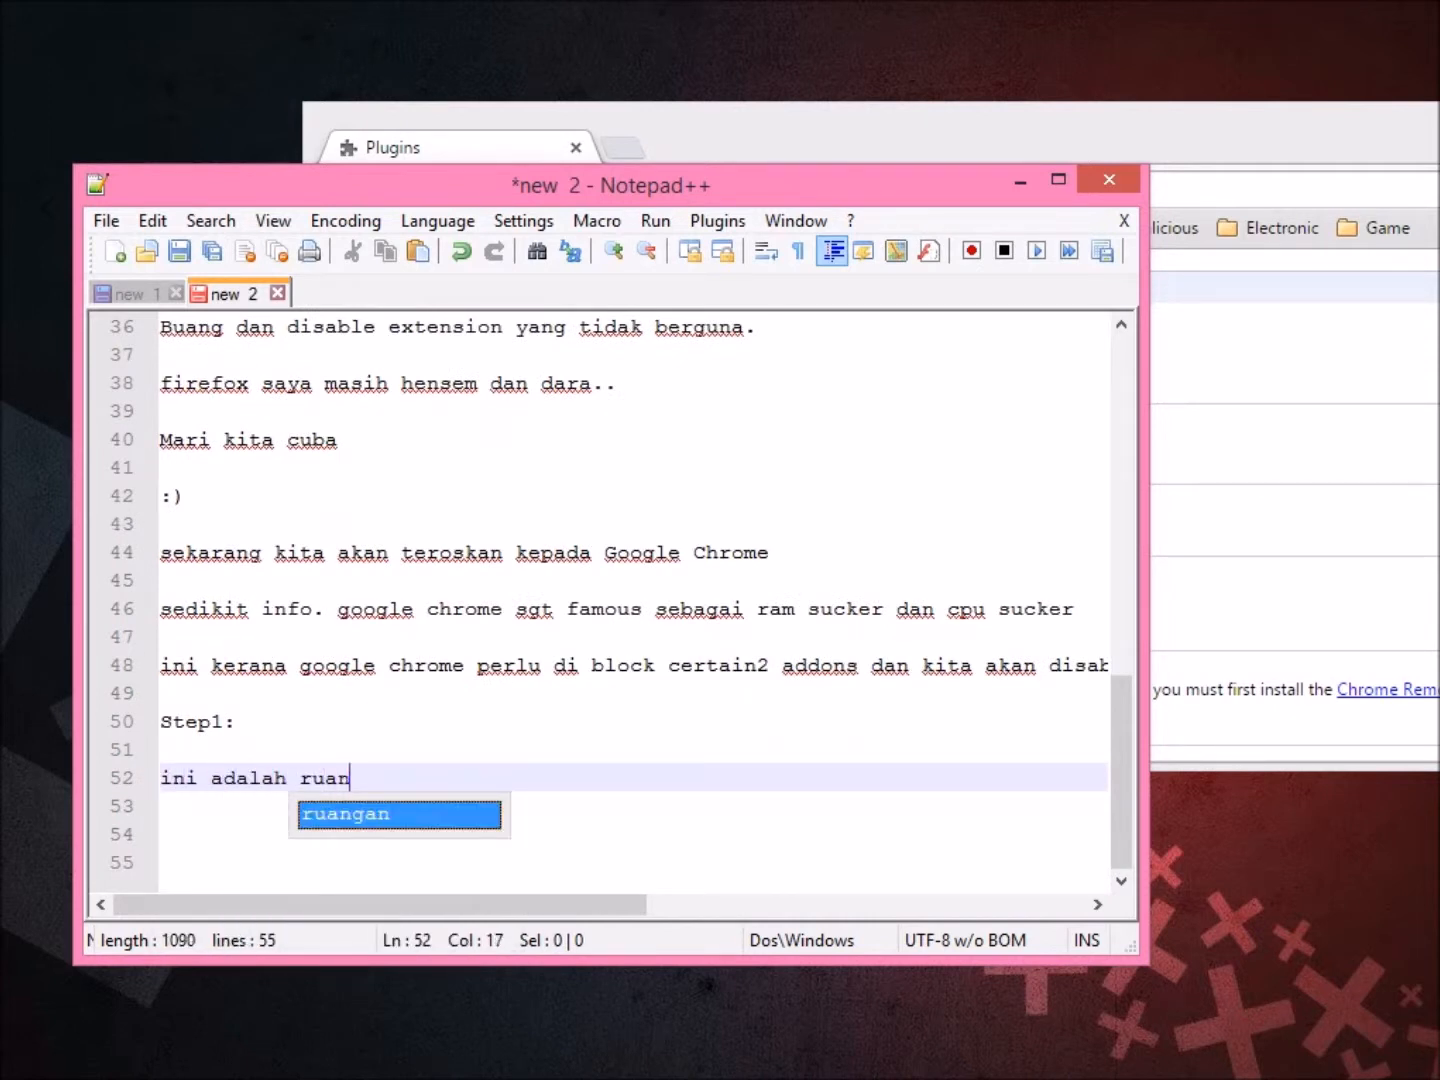
{"action": "type", "text": "gan Exte"}
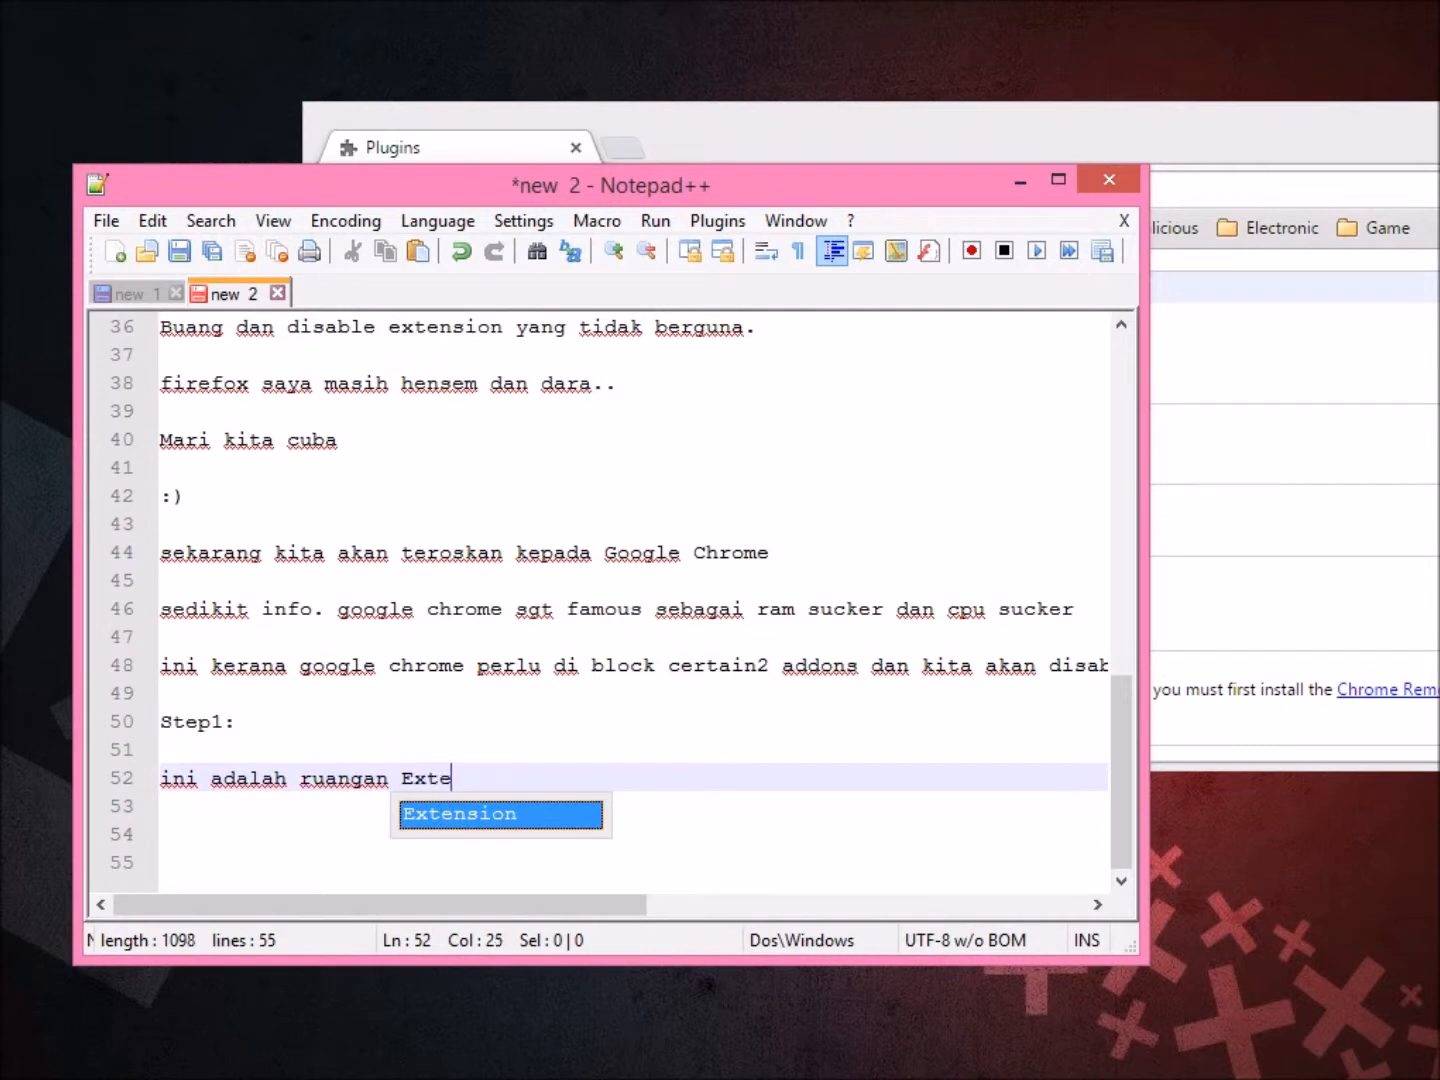
{"action": "type", "text": "nsion.."}
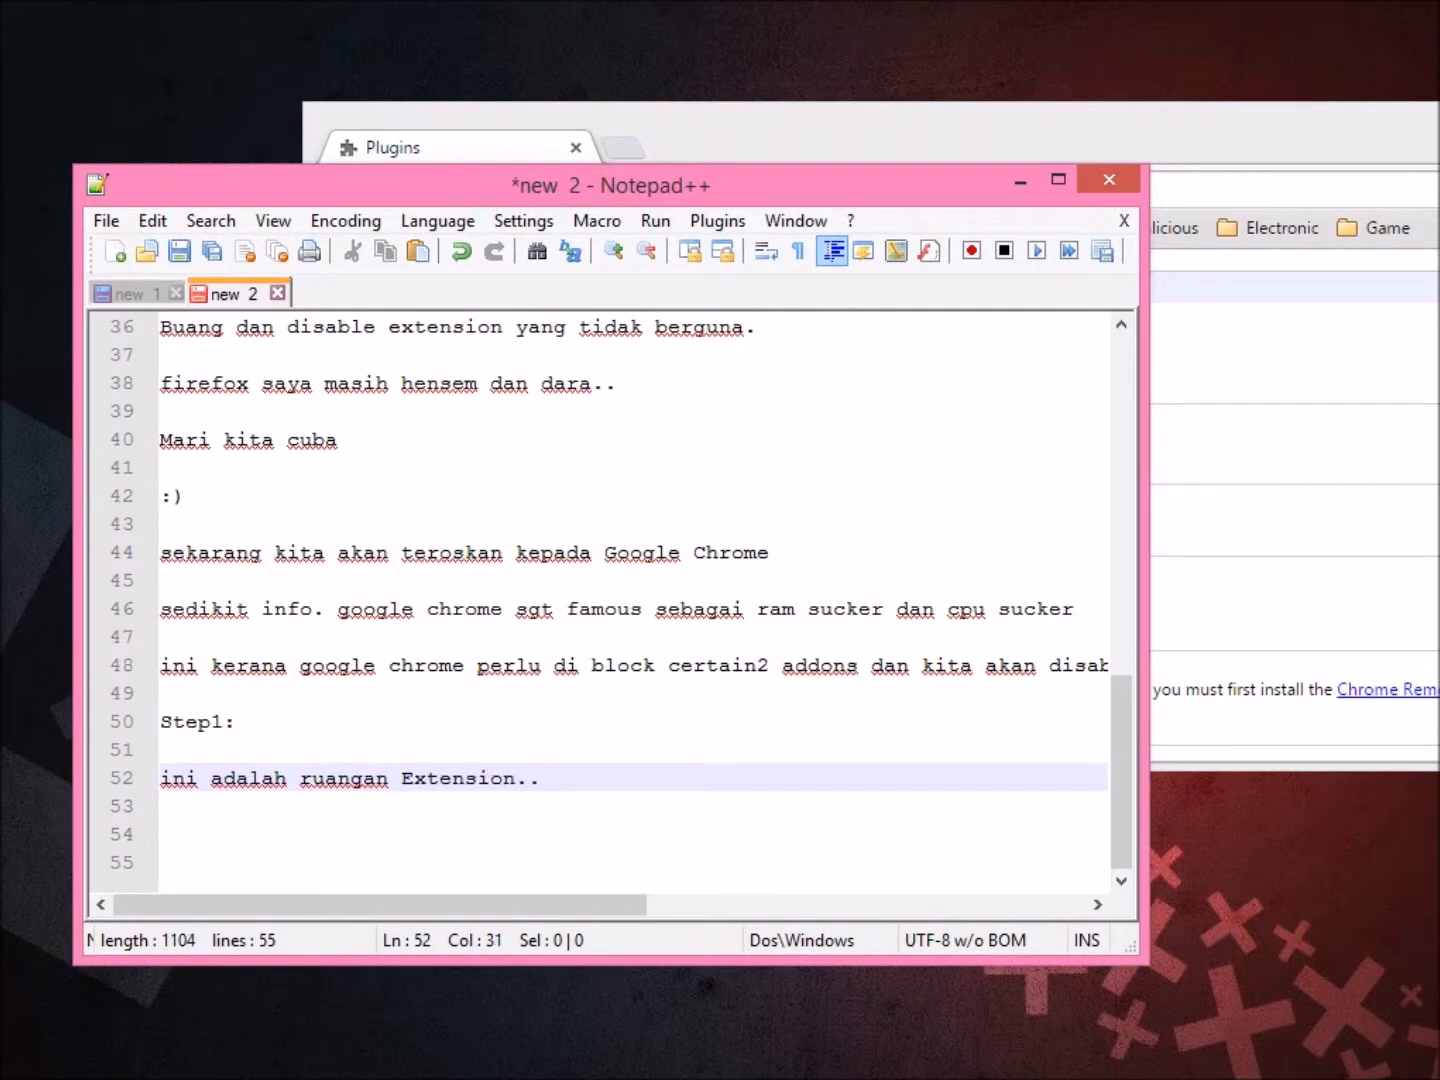
{"action": "left_click", "coordinate": [740, 132]}
{"action": "left_click", "coordinate": [161, 862]}
{"action": "left_click", "coordinate": [161, 806]}
{"action": "left_click_drag", "start_coordinate": [541, 778], "coordinate": [401, 778]}
{"action": "type", "text": "plugin.. disable "}
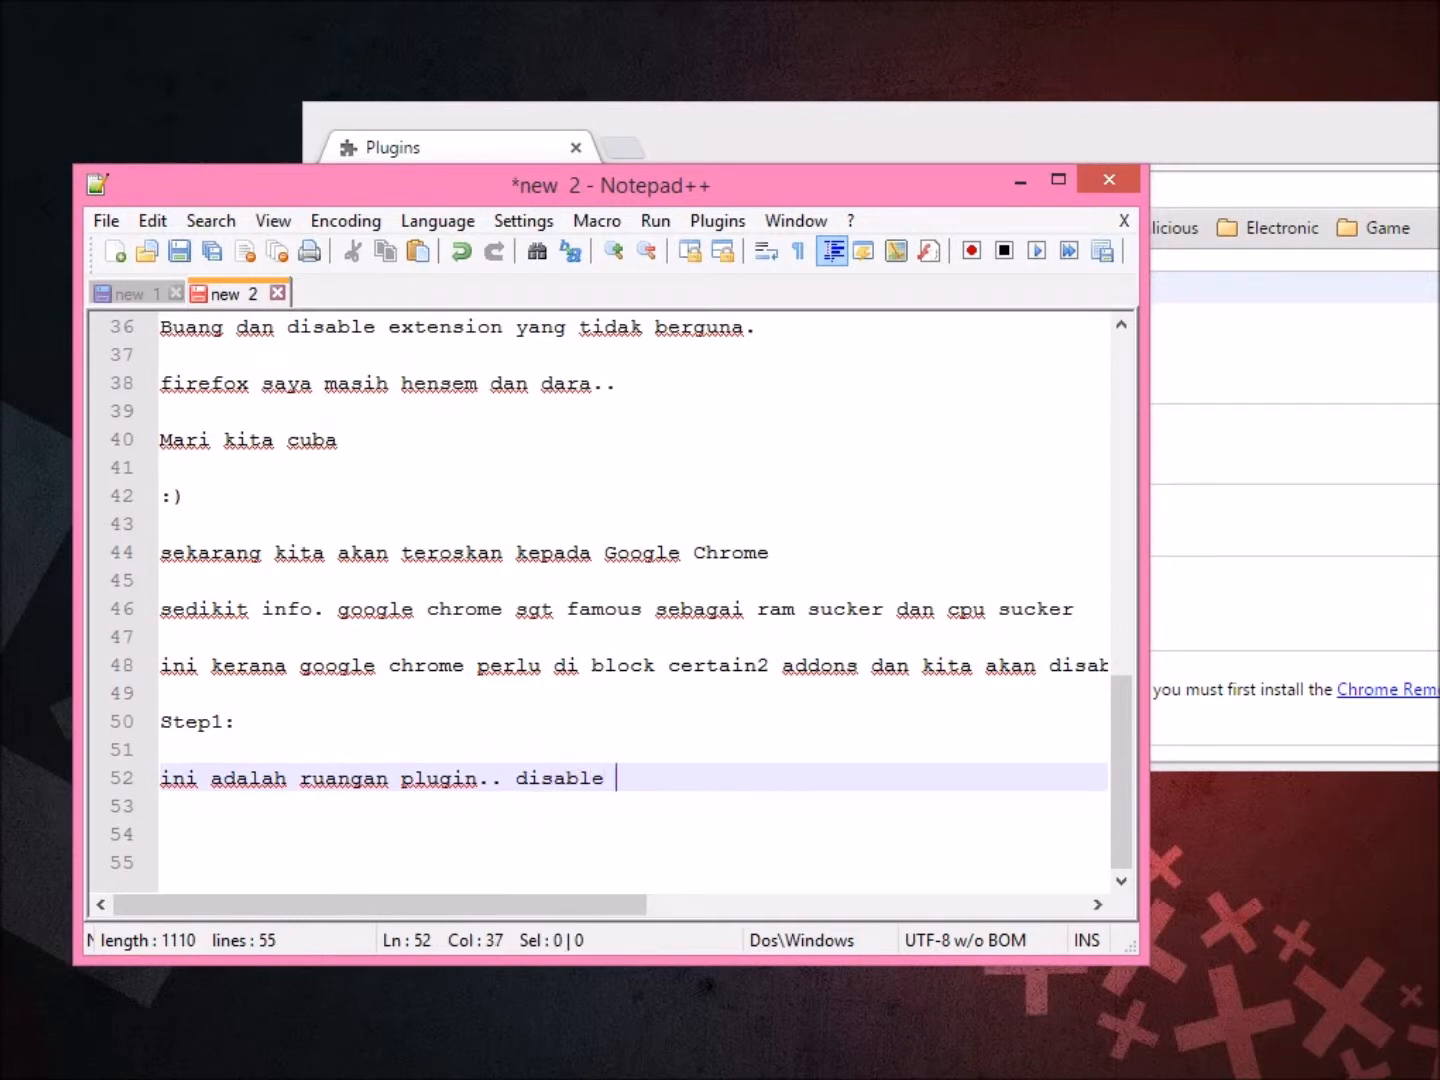
{"action": "type", "text": "plugin yg tida"}
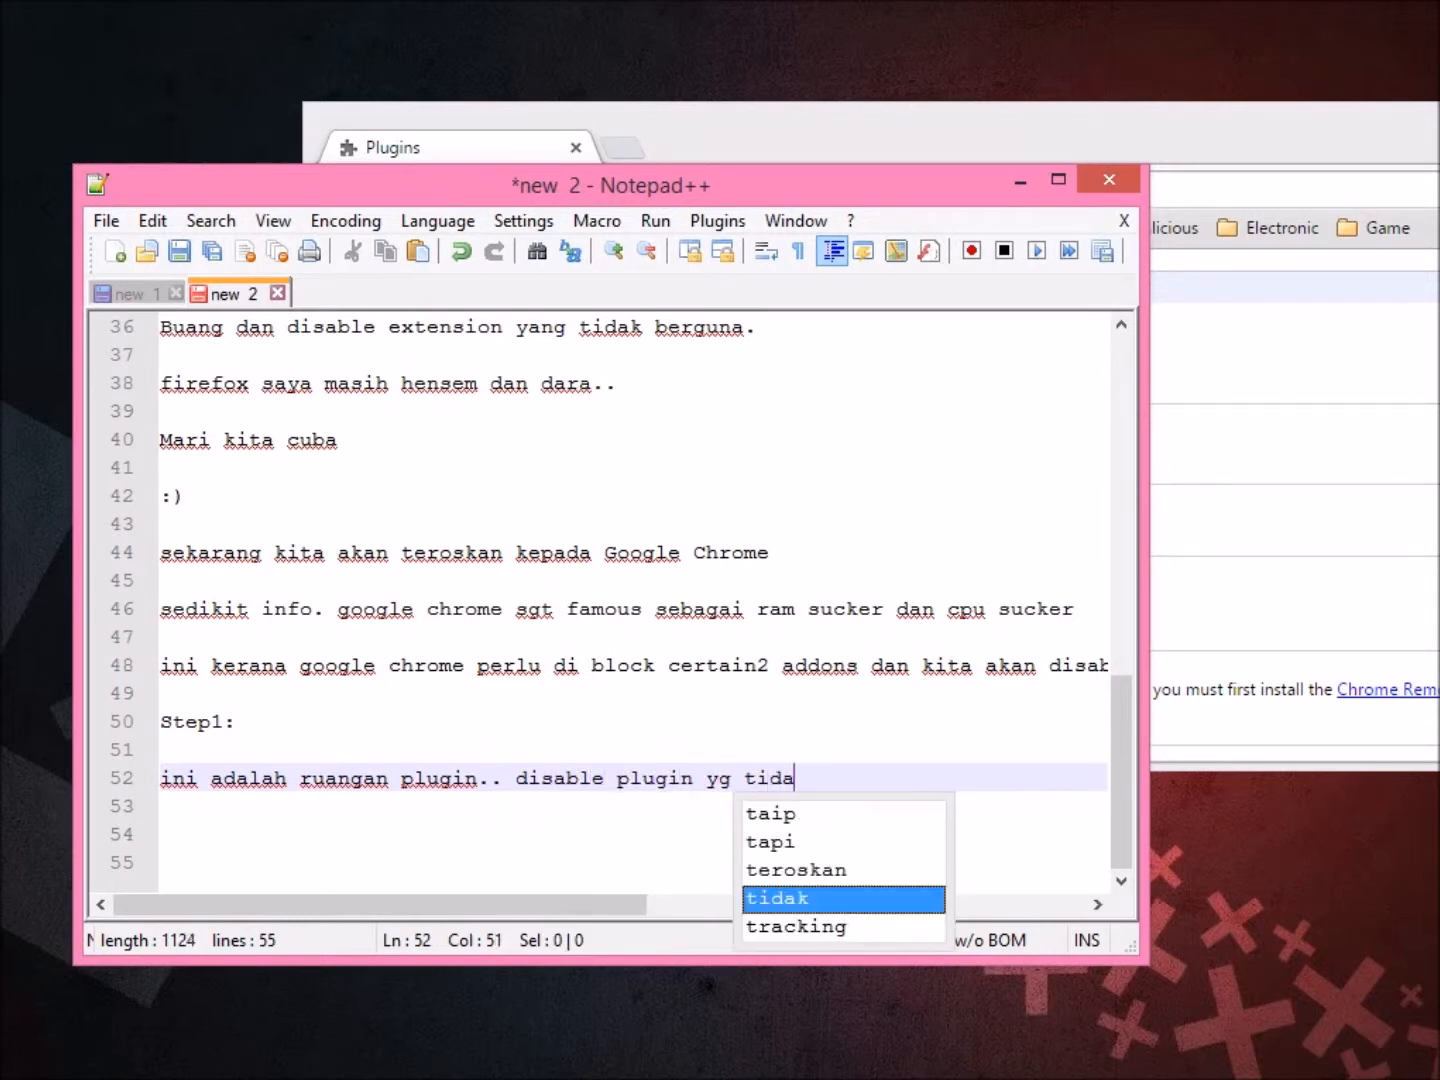
{"action": "type", "text": "k digunakan"}
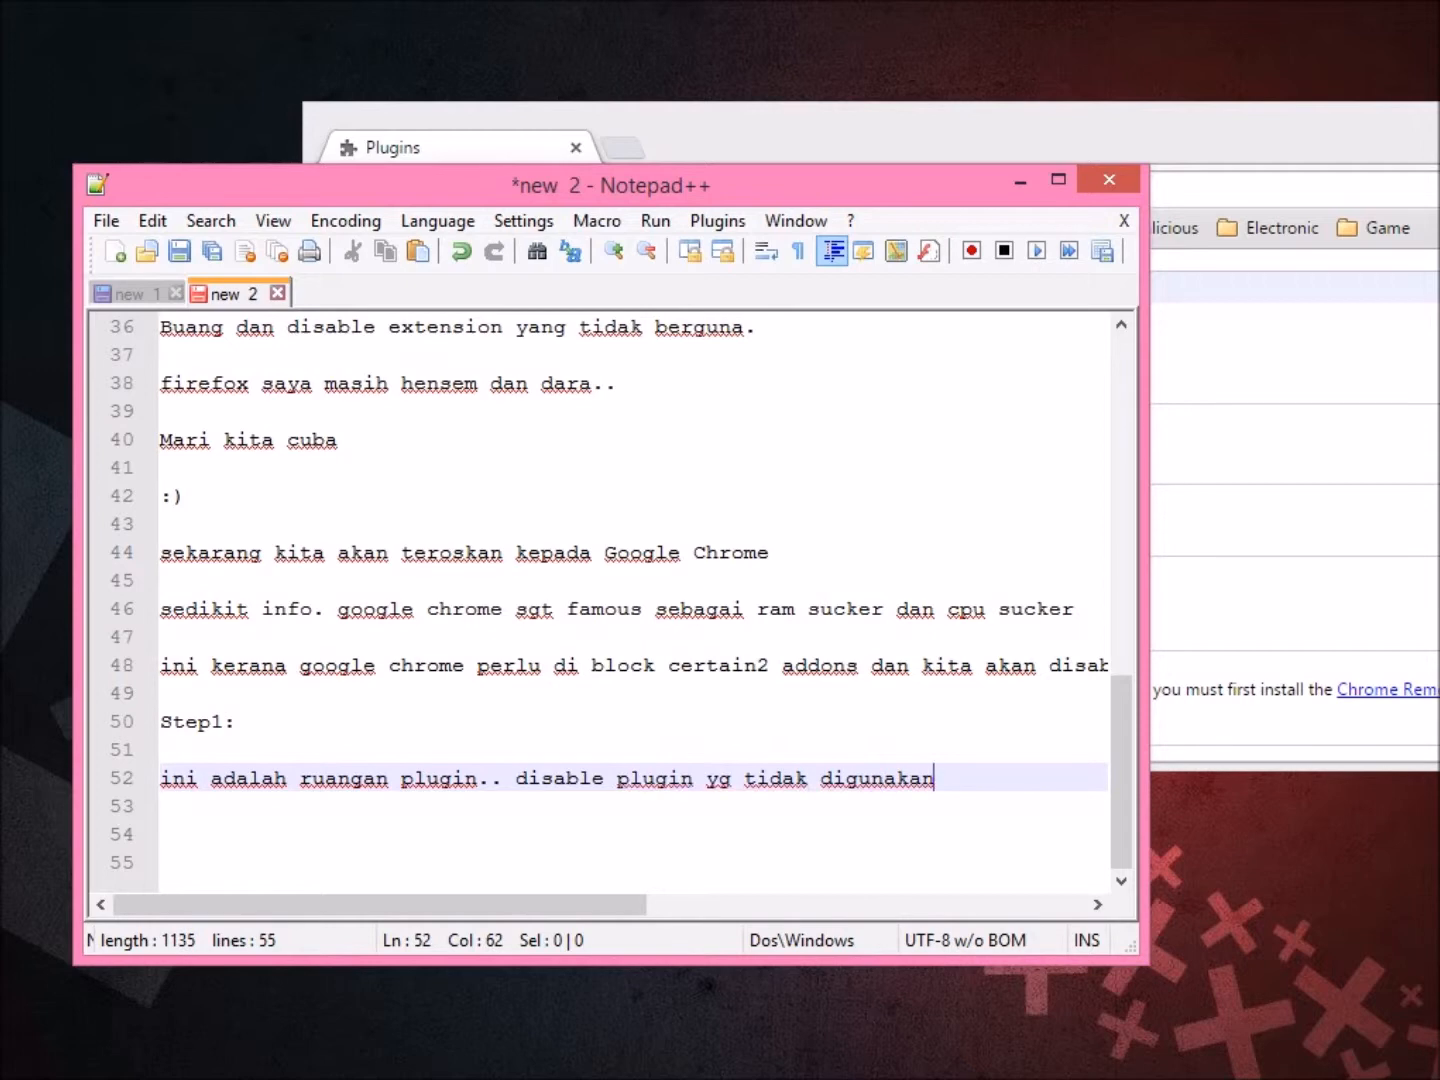
{"action": "key", "text": "Return"}
{"action": "key", "text": "Return"}
Add 'sekarang masuk ke extension' to the notes and return to a narrower Chrome window.
{"action": "key", "text": "alt+Tab"}
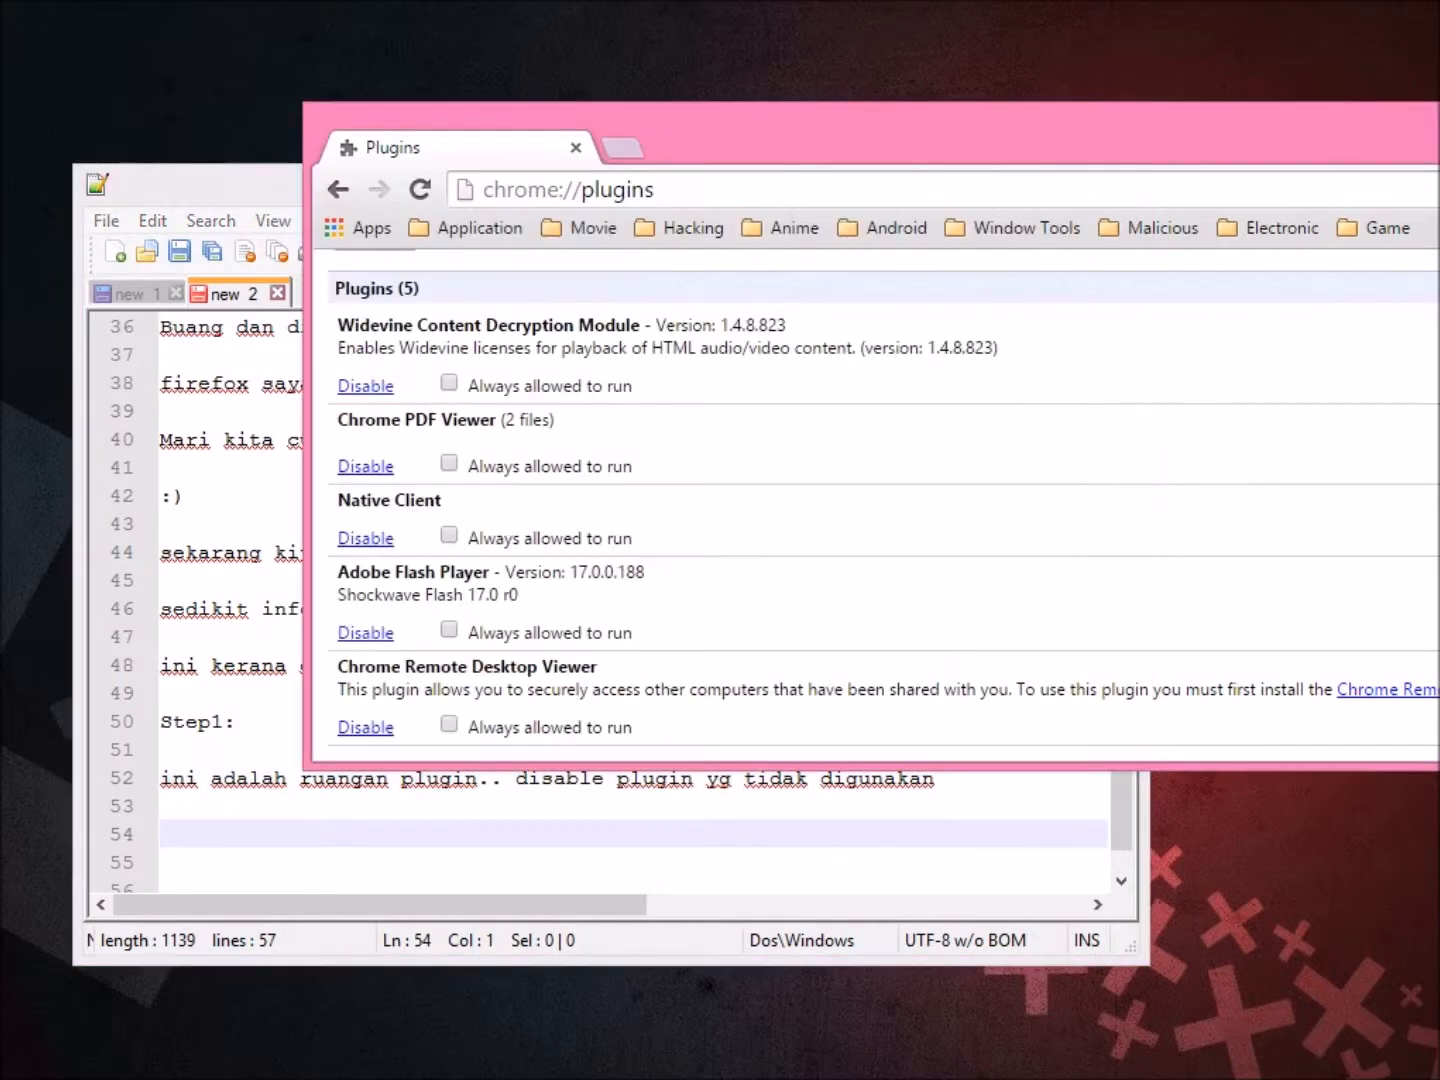
{"action": "left_click_drag", "start_coordinate": [335, 384], "coordinate": [381, 634]}
{"action": "left_click", "coordinate": [380, 633]}
{"action": "key", "text": "alt+Tab"}
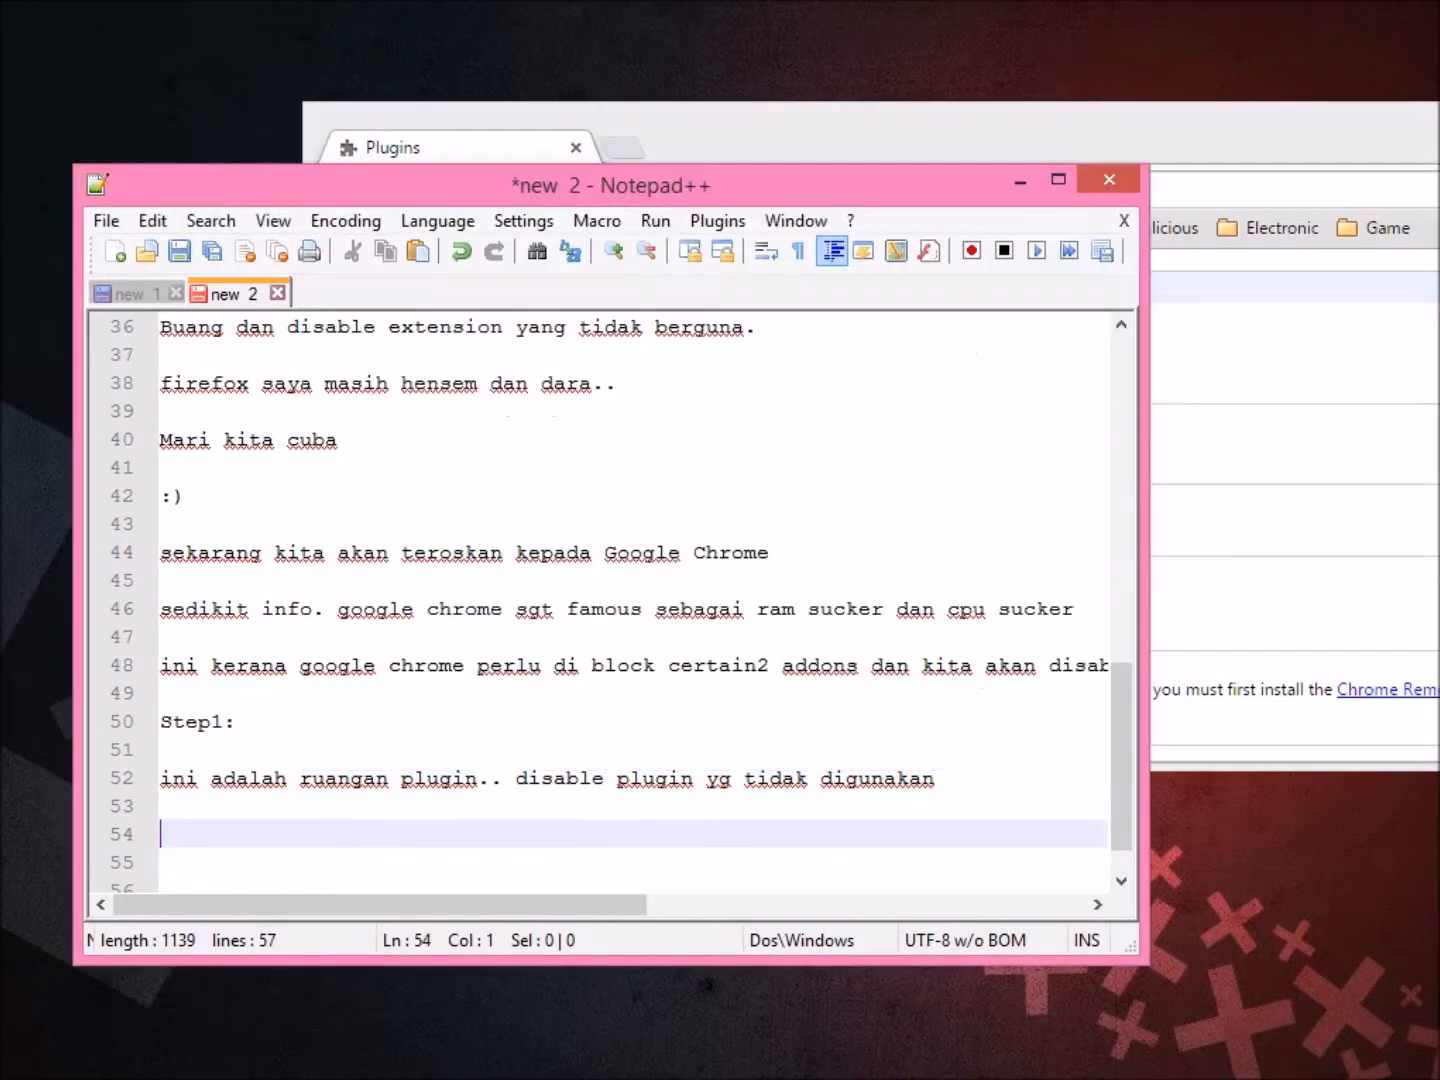
{"action": "type", "text": "sekarang ma"}
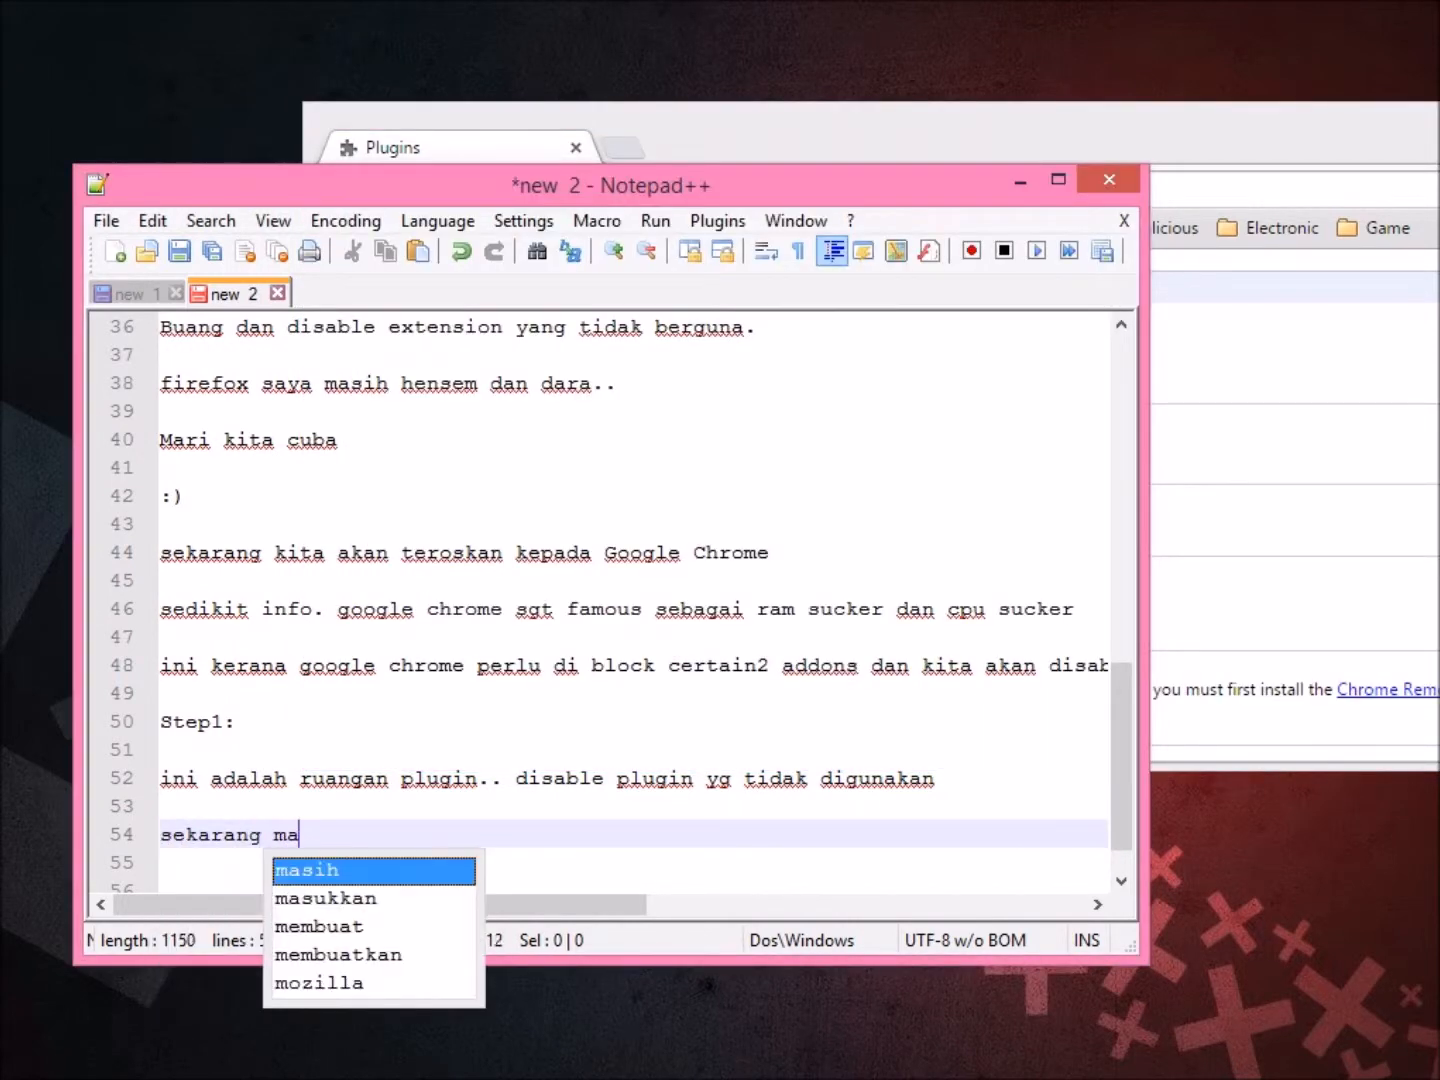
{"action": "type", "text": "suk ke extension"}
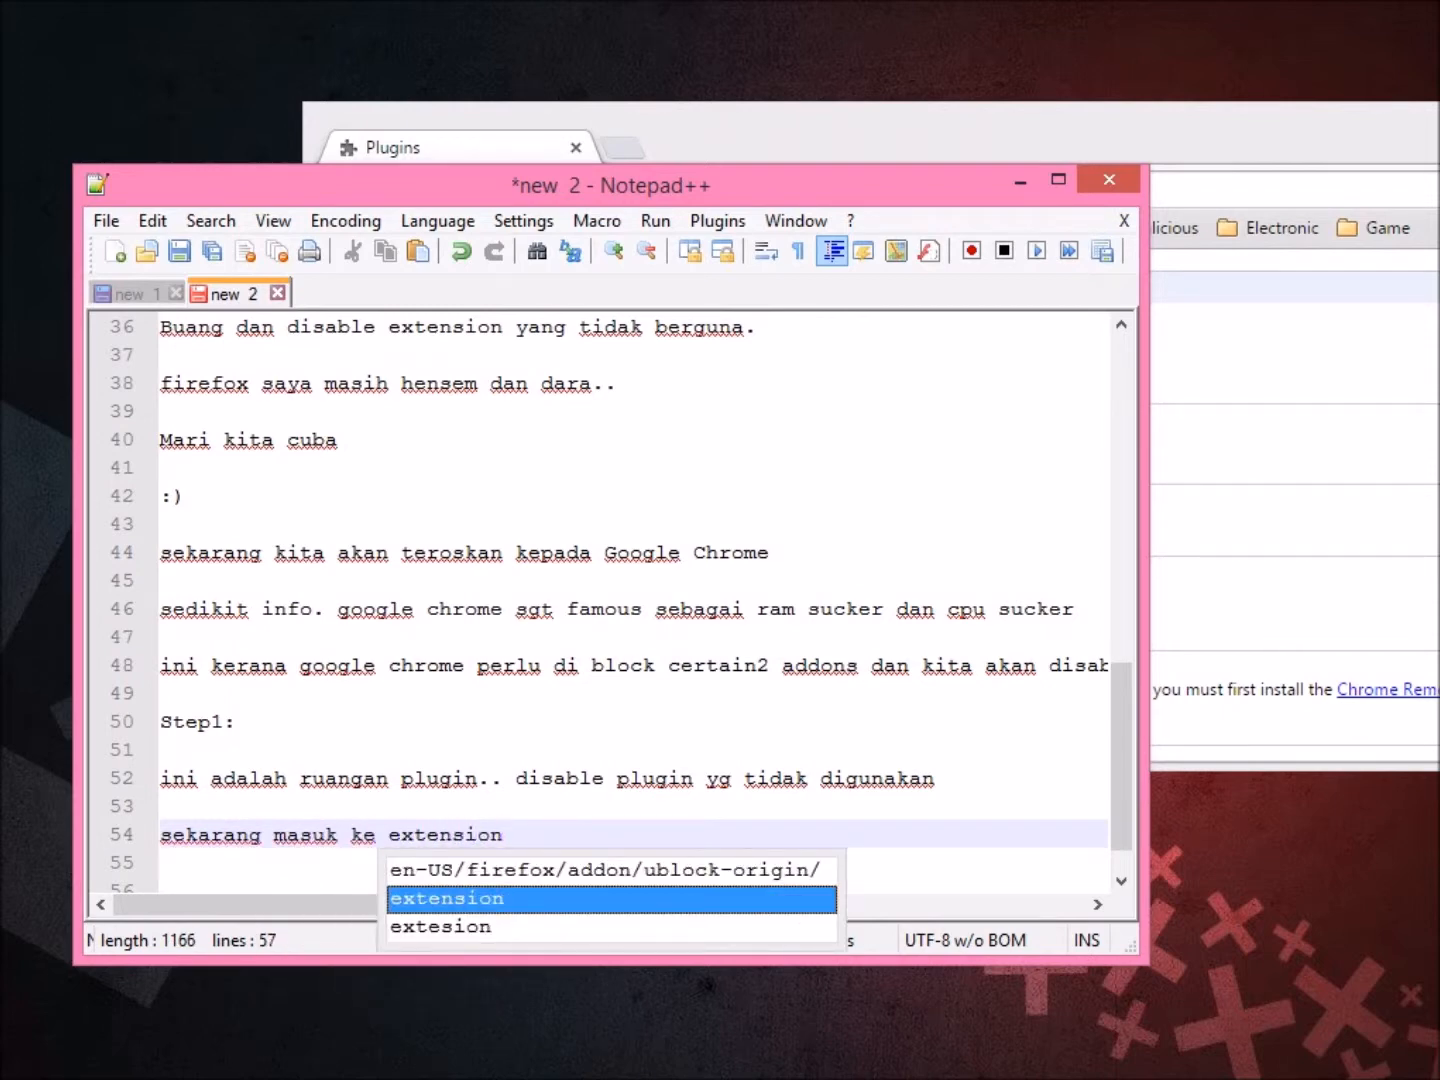
{"action": "key", "text": "alt+Tab"}
{"action": "left_click_drag", "start_coordinate": [1439, 420], "coordinate": [1270, 420]}
Go to Chrome's Settings and open the Extensions page.
{"action": "left_click", "coordinate": [1238, 189]}
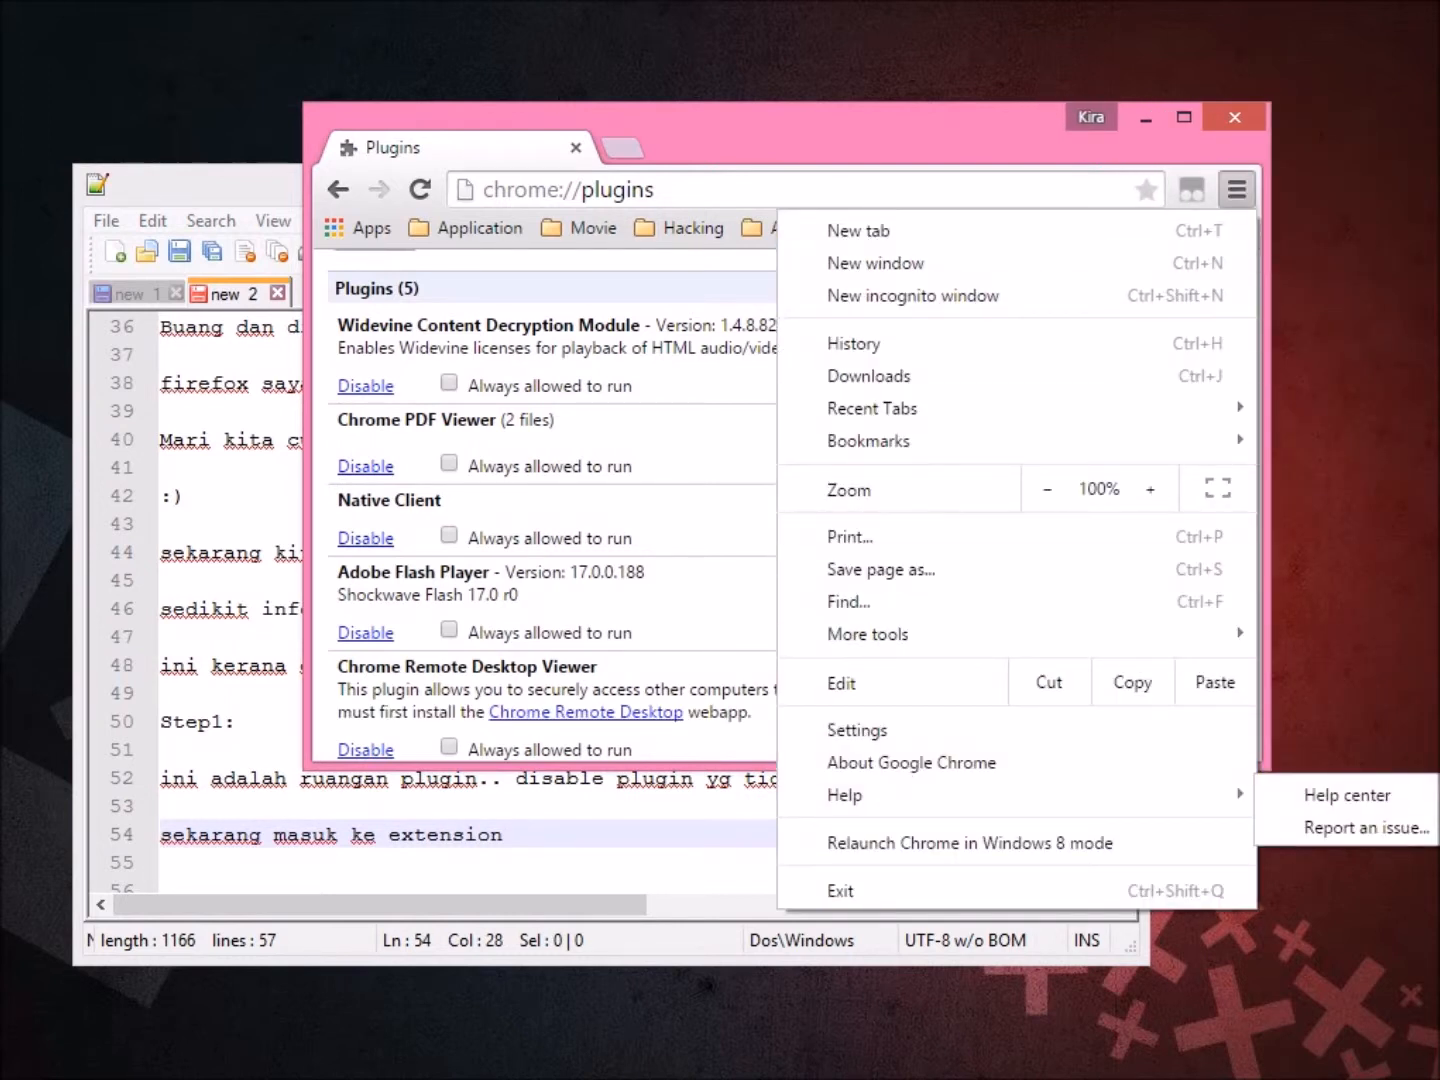
{"action": "key", "text": "Return"}
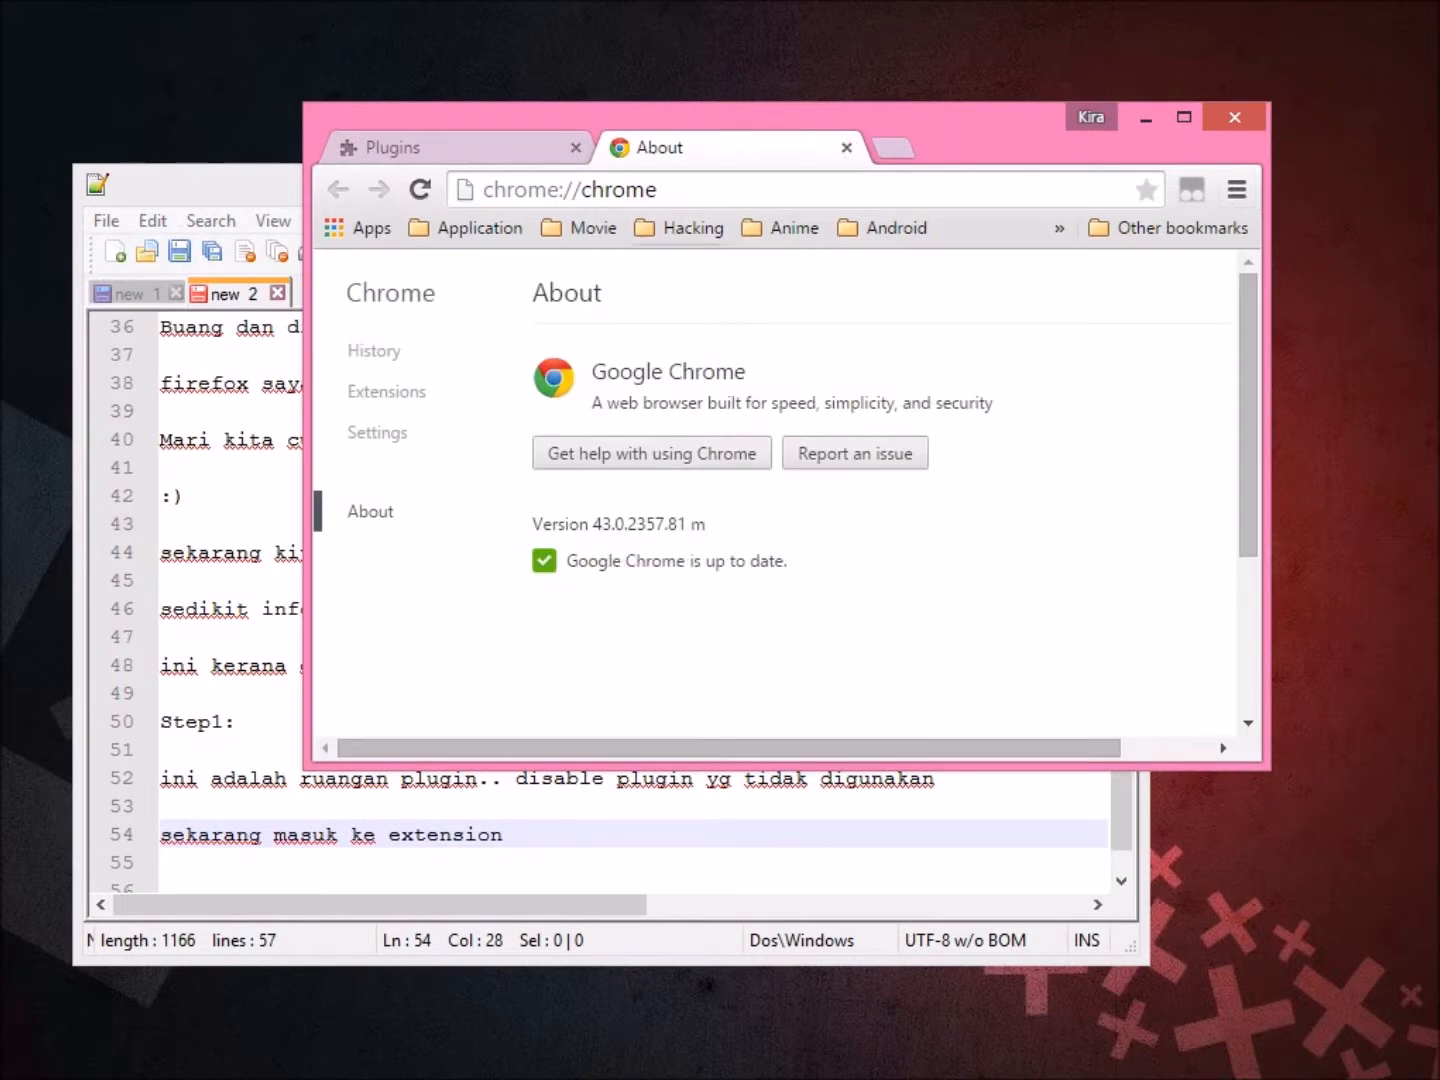
{"action": "left_click", "coordinate": [847, 149]}
{"action": "left_click", "coordinate": [1238, 189]}
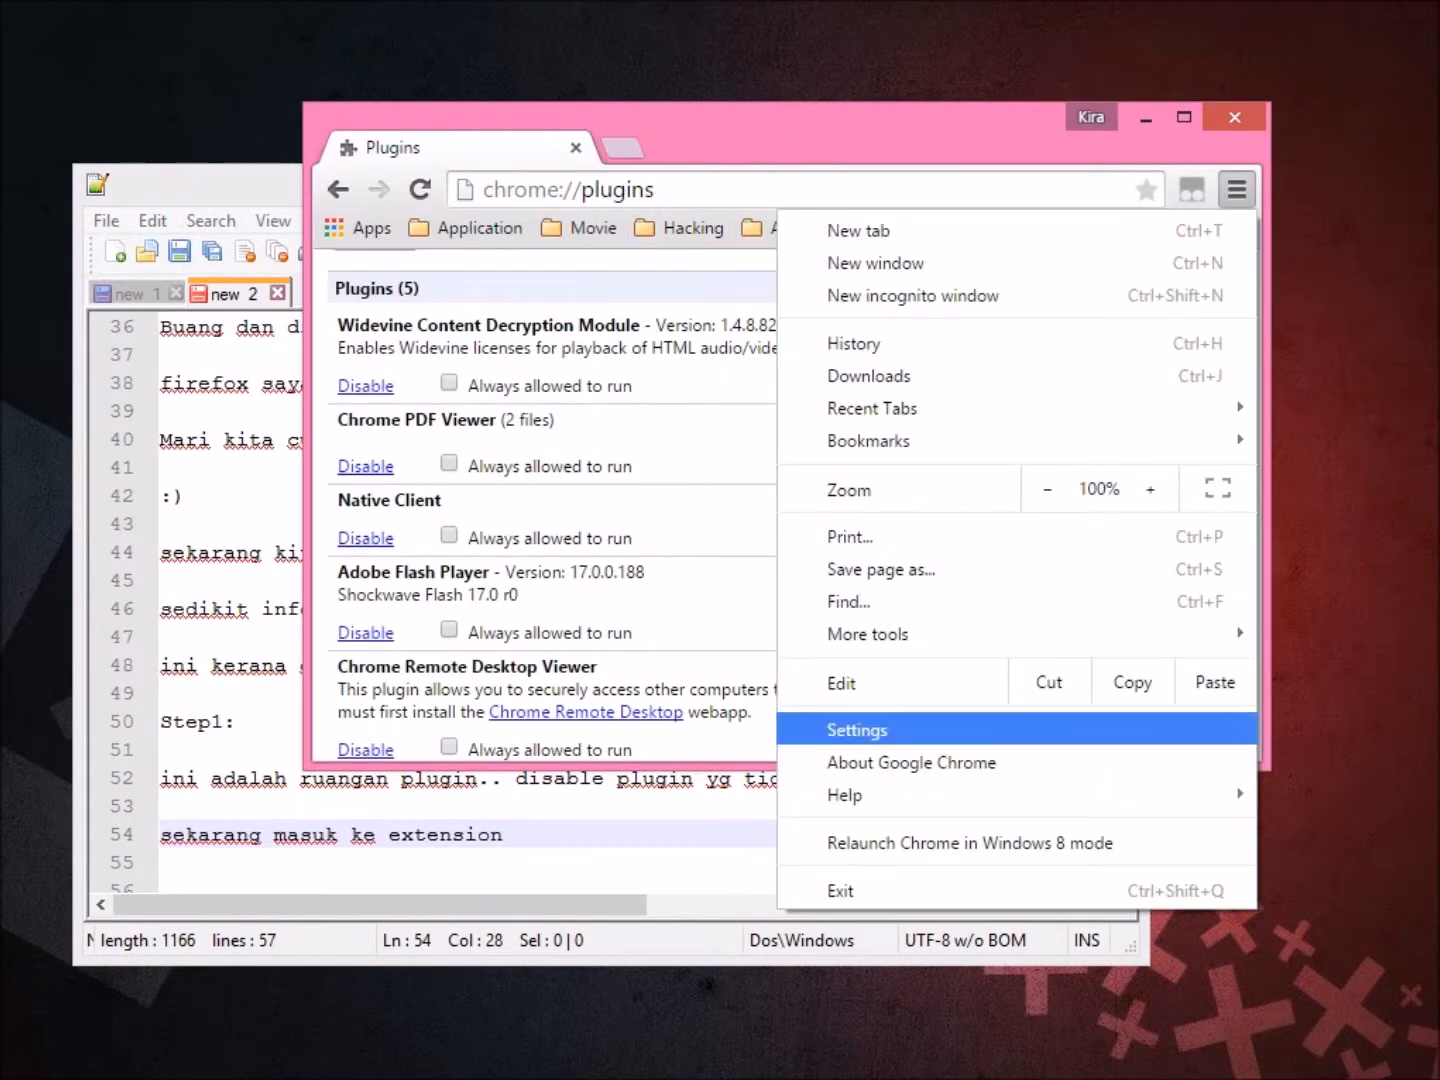
{"action": "left_click", "coordinate": [857, 729]}
{"action": "left_click", "coordinate": [386, 392]}
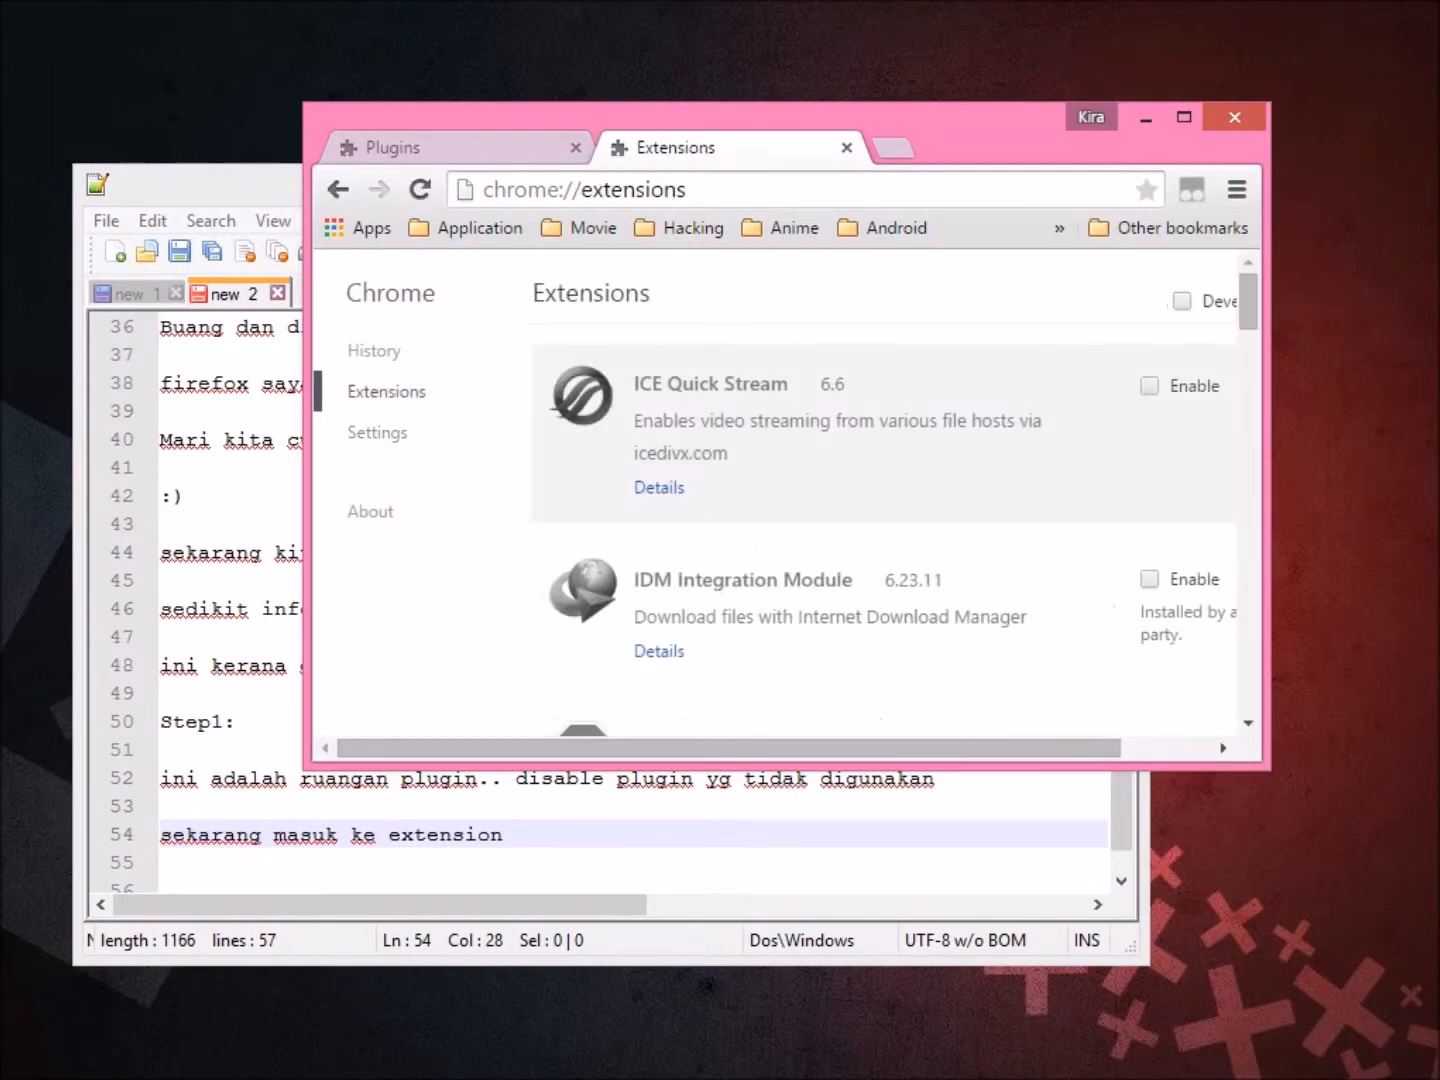
Remove the Adblock Plus extension and return to the notes.
{"action": "left_click_drag", "start_coordinate": [986, 130], "coordinate": [967, 110]}
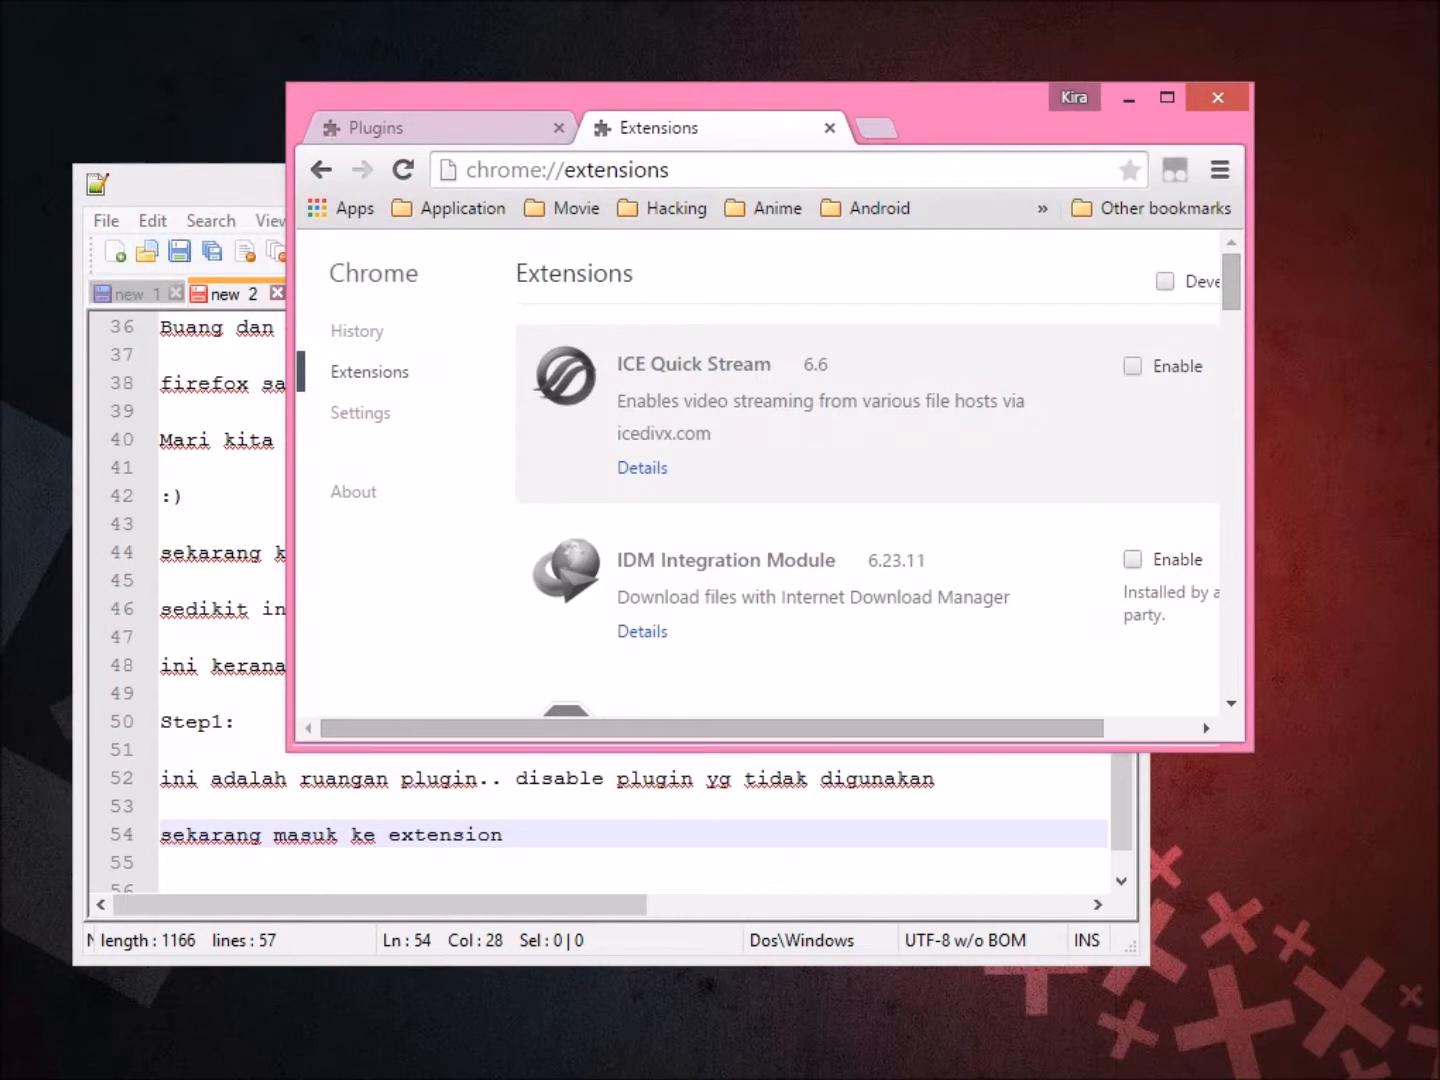
{"action": "left_click_drag", "start_coordinate": [1252, 751], "coordinate": [1357, 1031]}
{"action": "scroll", "coordinate": [820, 650], "scroll_direction": "down", "scroll_amount": 3}
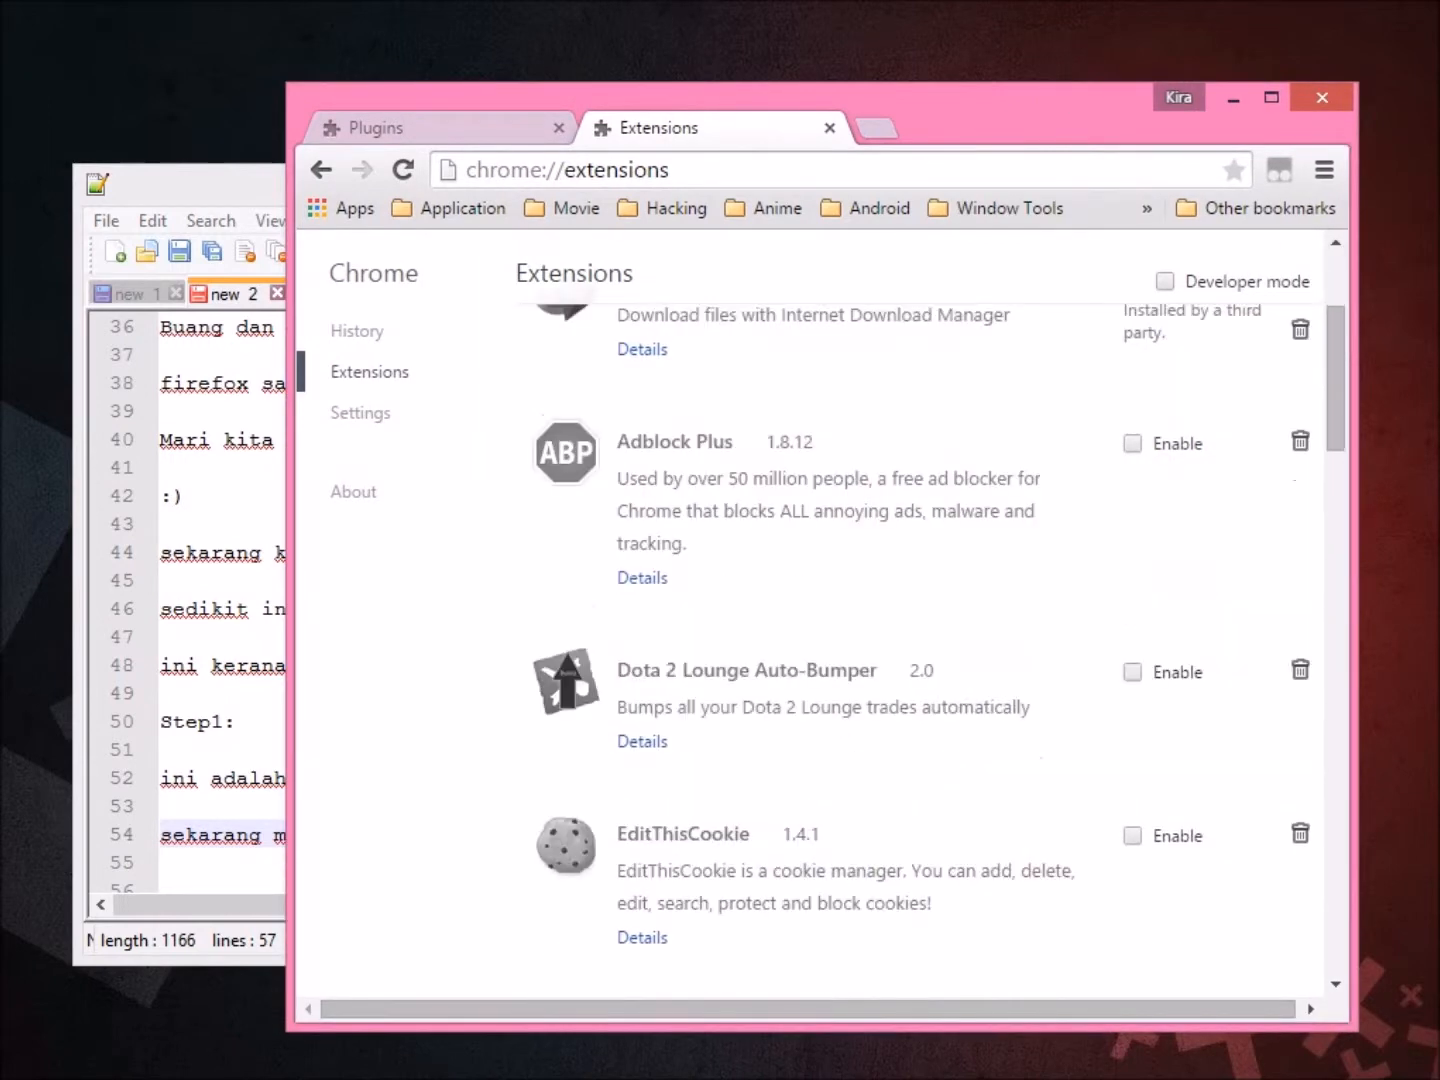
{"action": "left_click", "coordinate": [1299, 437]}
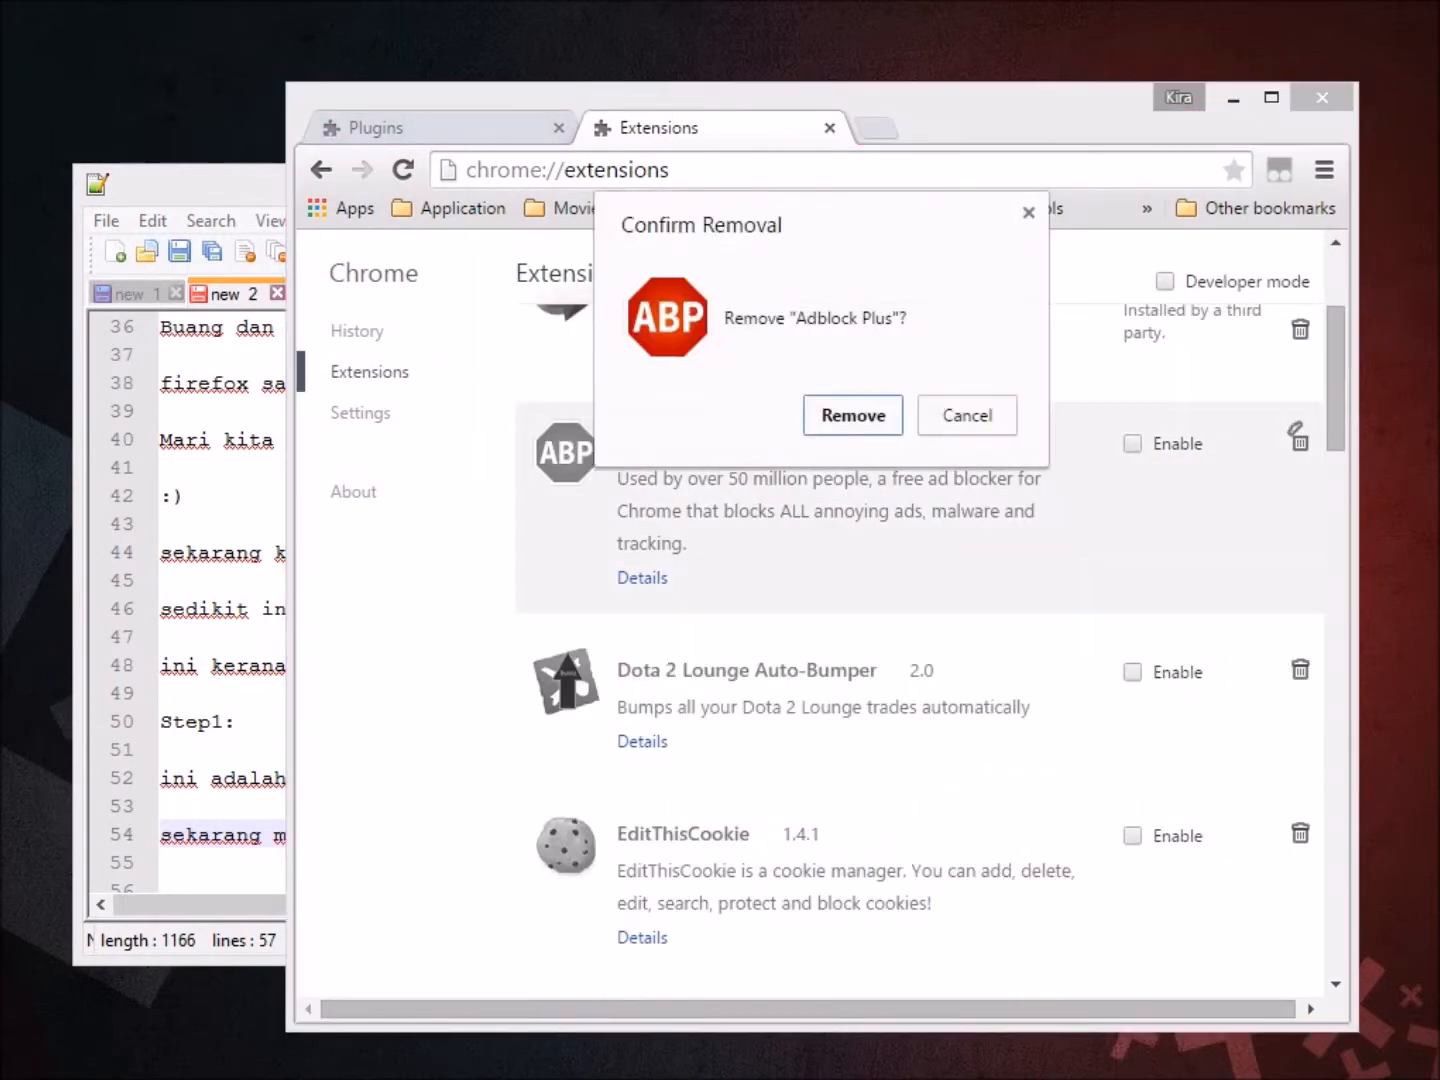
{"action": "left_click", "coordinate": [851, 410]}
{"action": "scroll", "coordinate": [821, 650], "scroll_direction": "down", "scroll_amount": 4}
{"action": "scroll", "coordinate": [820, 650], "scroll_direction": "down", "scroll_amount": 15}
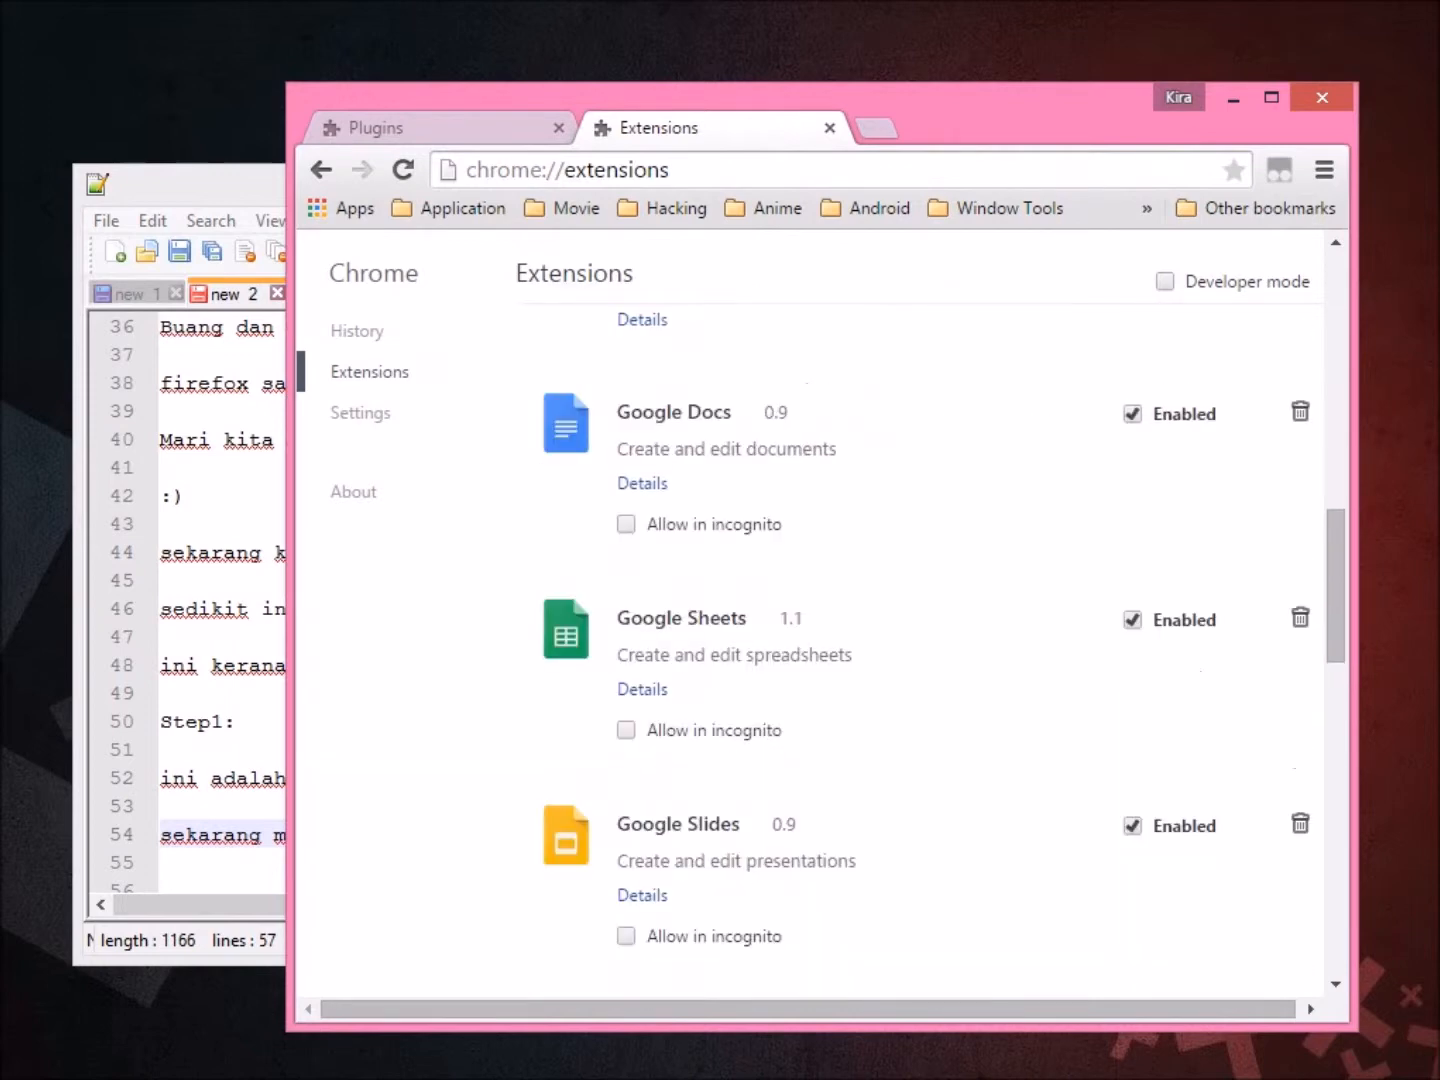
{"action": "scroll", "coordinate": [821, 650], "scroll_direction": "down", "scroll_amount": 5}
{"action": "key", "text": "alt+Tab"}
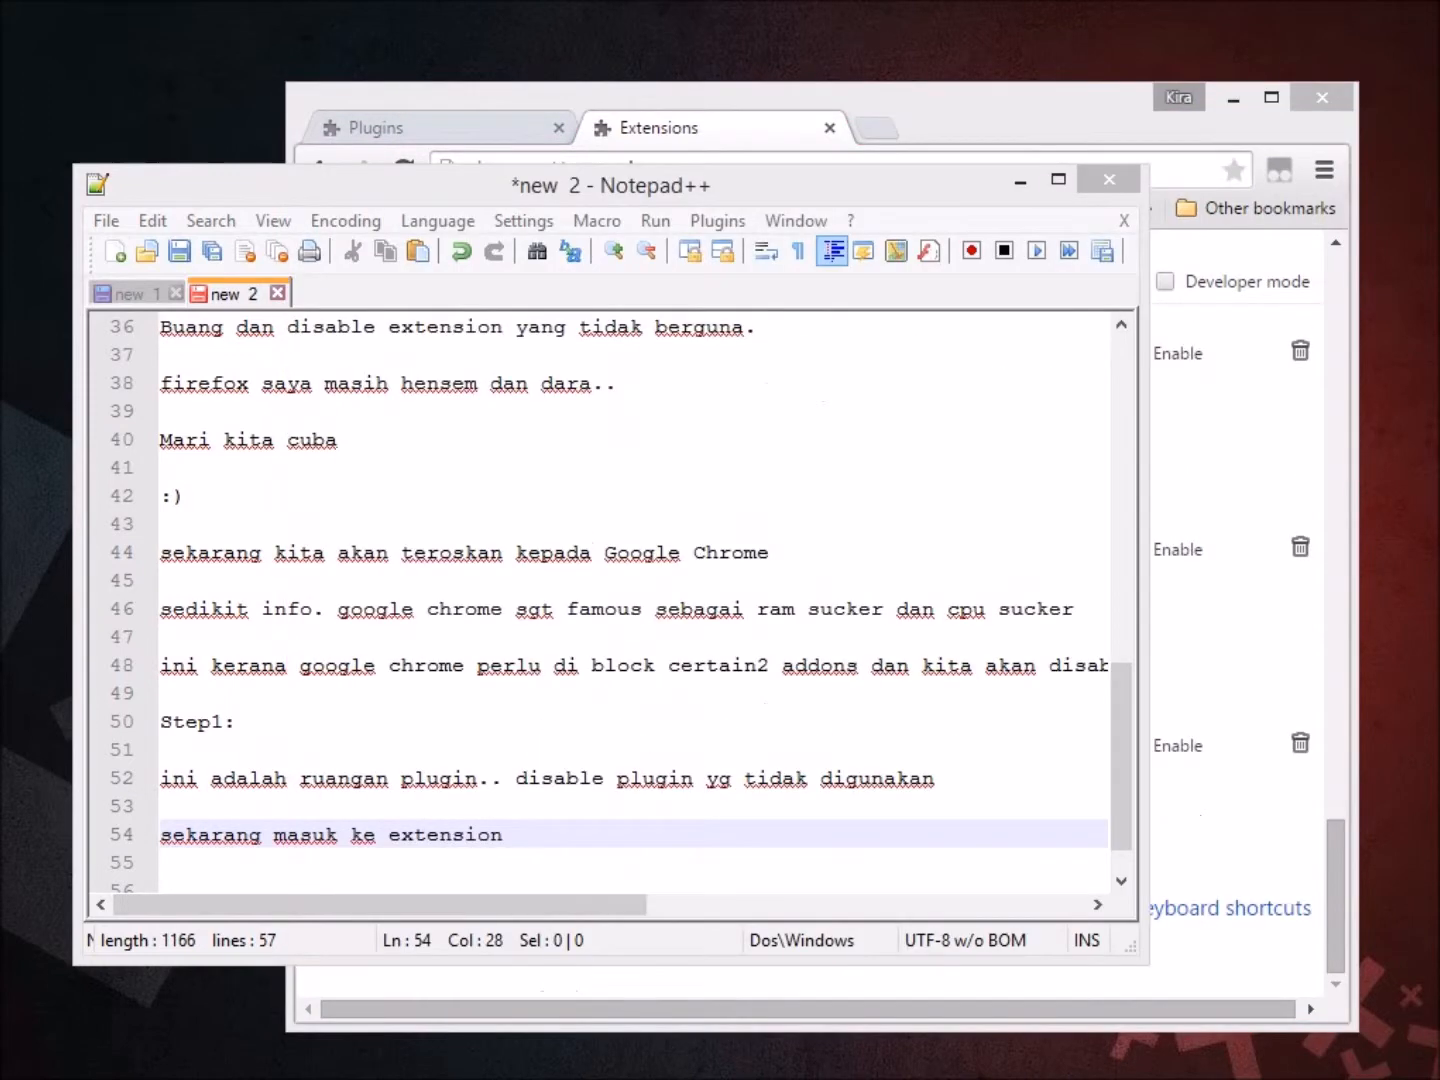
Write 'disable semua yang tidak digunakan' on line 56 of the notes.
{"action": "left_click", "coordinate": [201, 806]}
{"action": "left_click", "coordinate": [201, 886]}
{"action": "type", "text": "disable semua ya"}
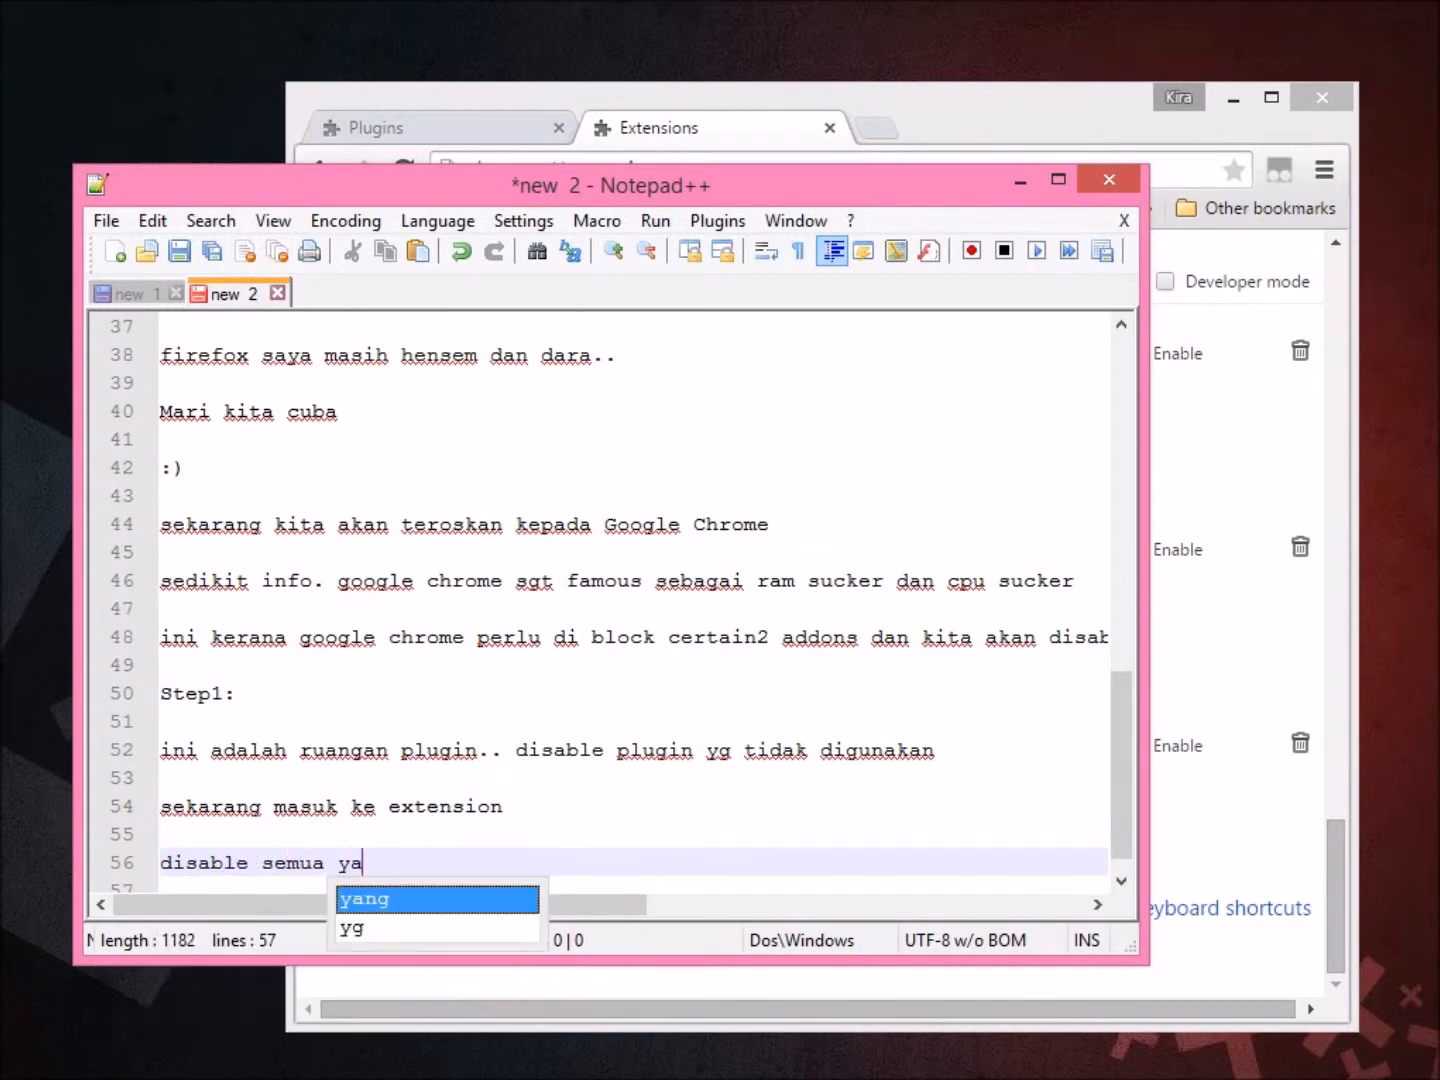
{"action": "type", "text": "ng tidak dig"}
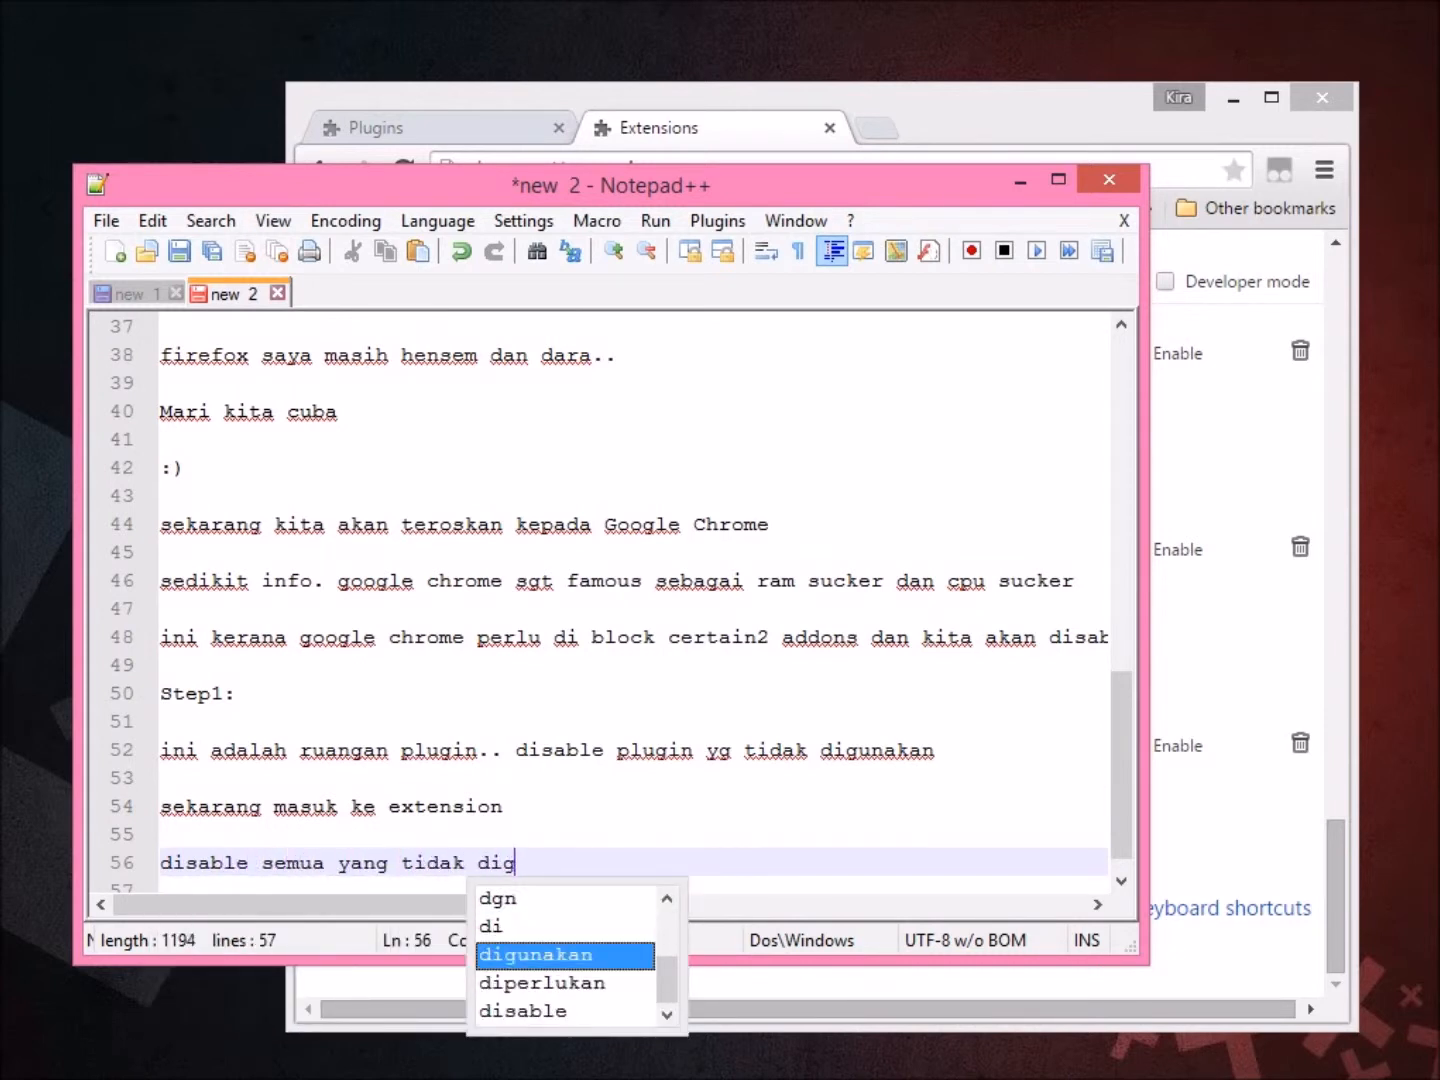
{"action": "type", "text": "unak"}
{"action": "key", "text": "Return"}
{"action": "key", "text": "Return"}
{"action": "key", "text": "Return"}
{"action": "key", "text": "Return"}
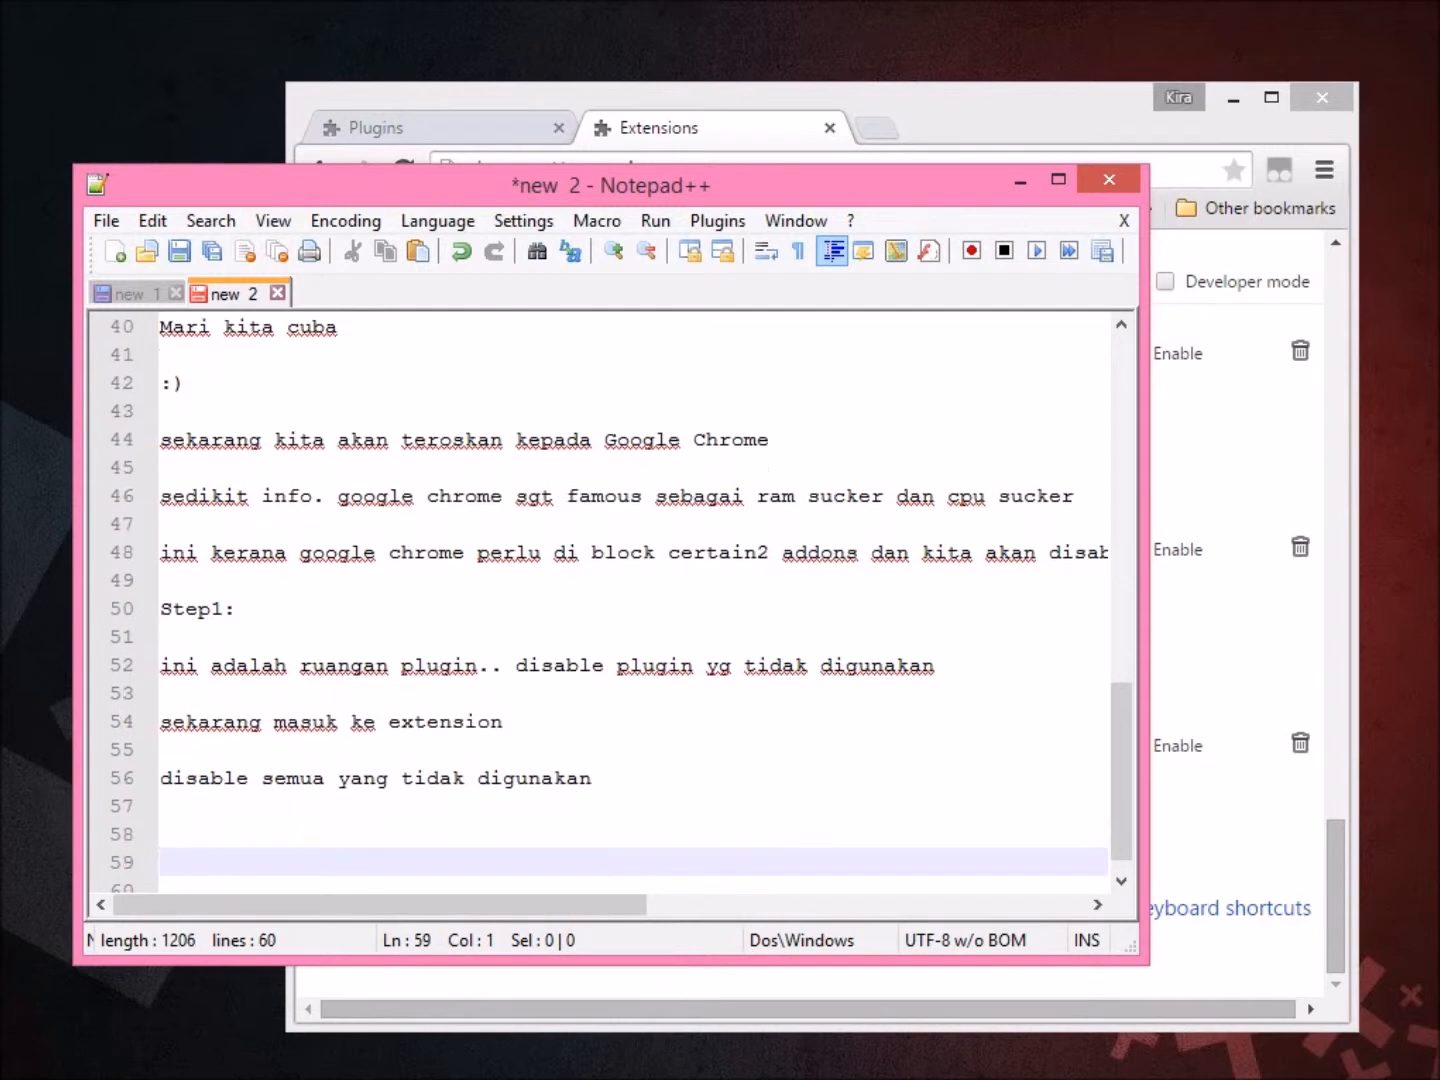
{"action": "key", "text": "BackSpace"}
Add a 'Step2:' heading noting Chrome has no function to disable privacy tracking.
{"action": "type", "text": "Ste"}
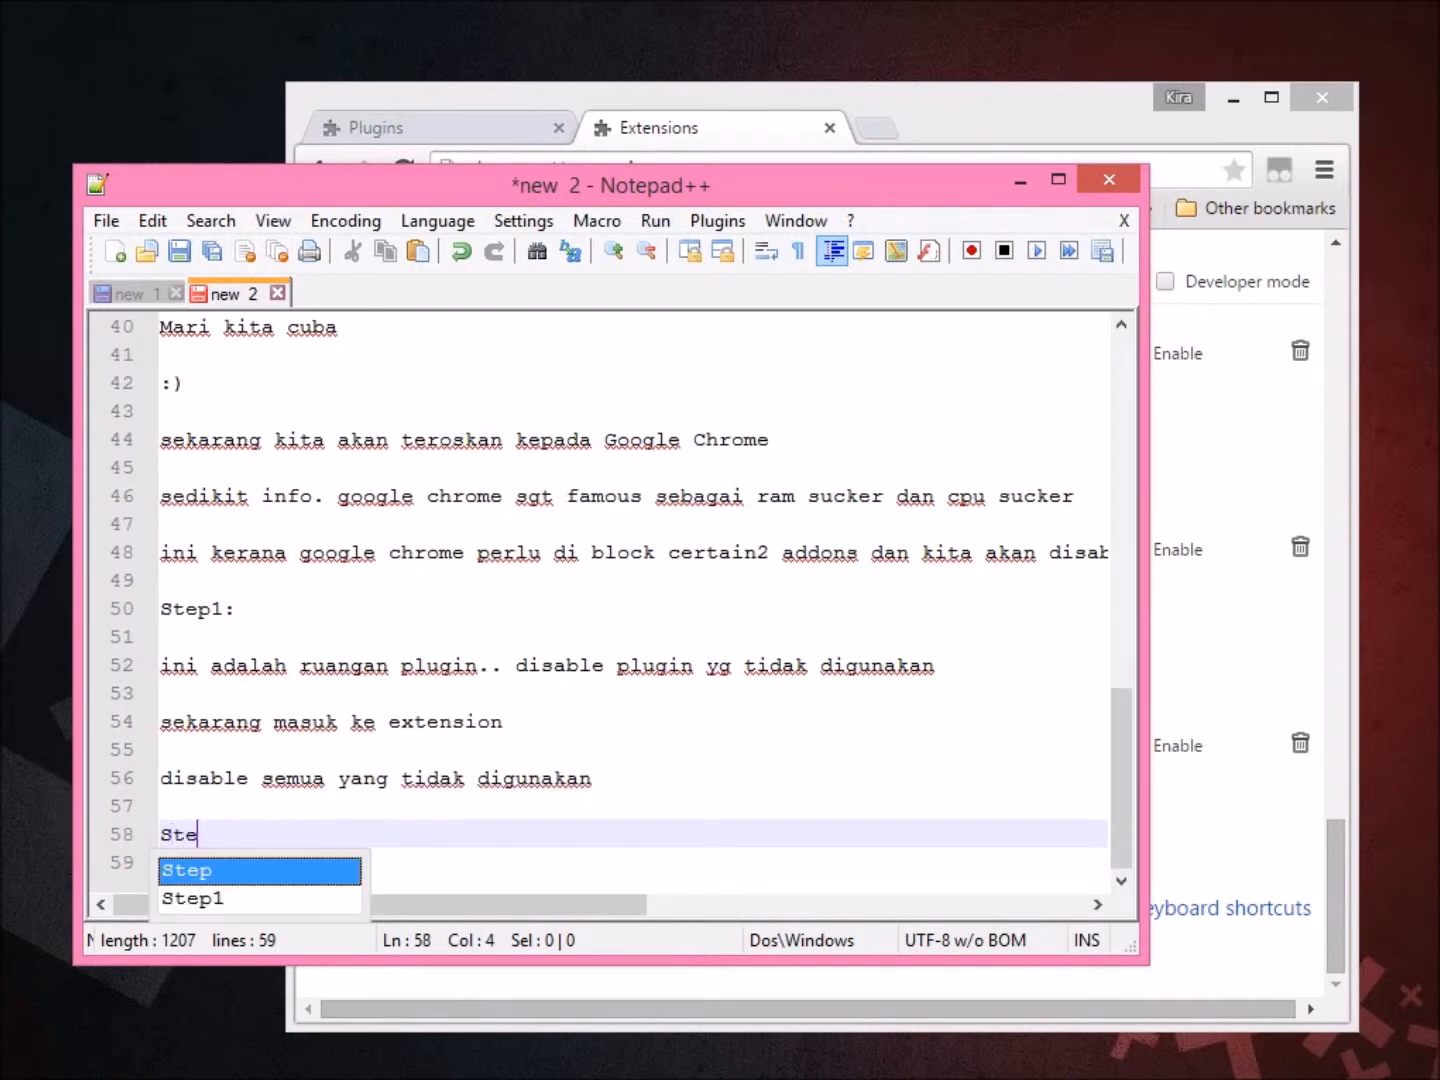
{"action": "type", "text": "p2:"}
{"action": "key", "text": "Return"}
{"action": "key", "text": "Return"}
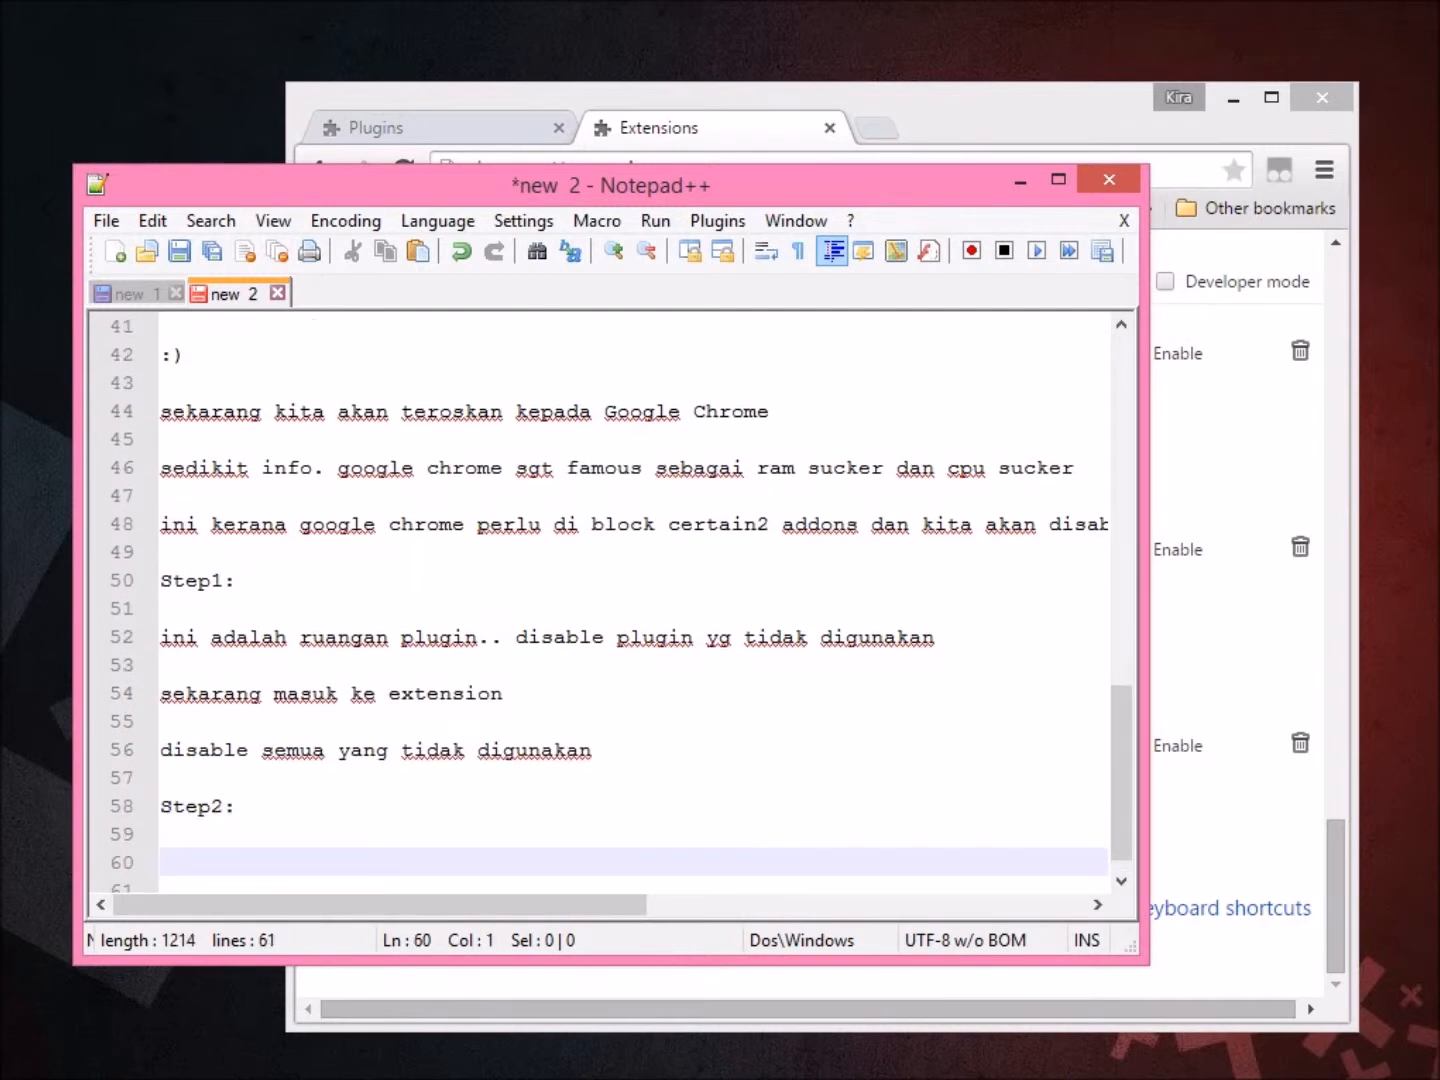
{"action": "type", "text": "o"}
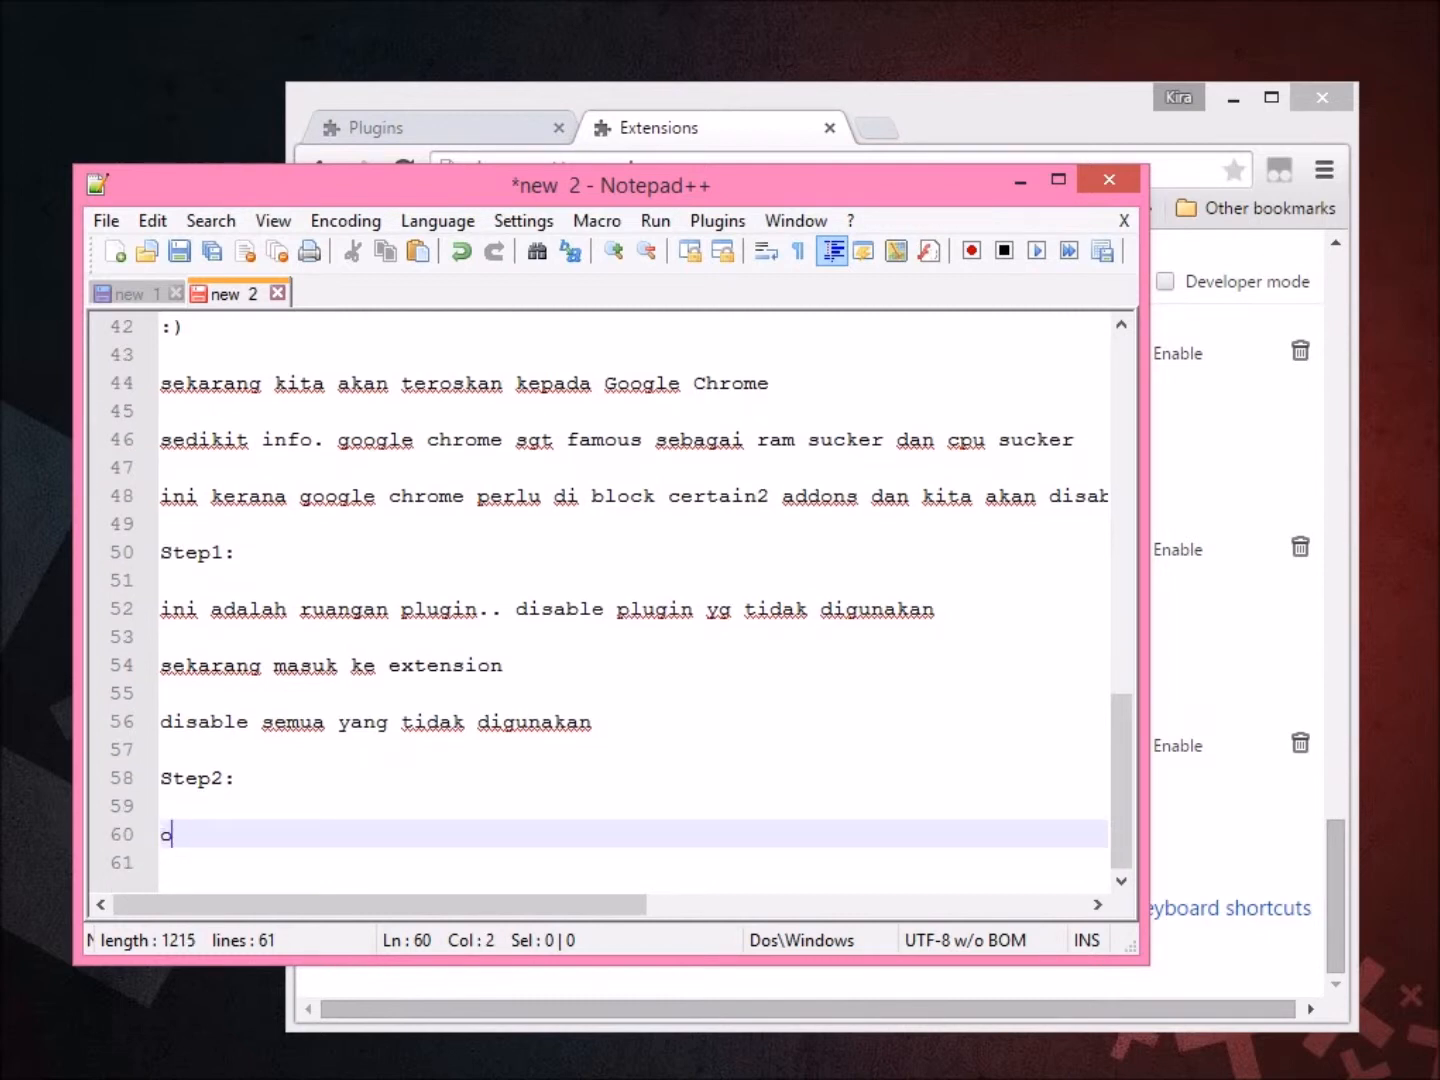
{"action": "type", "text": "k sekarang kit"}
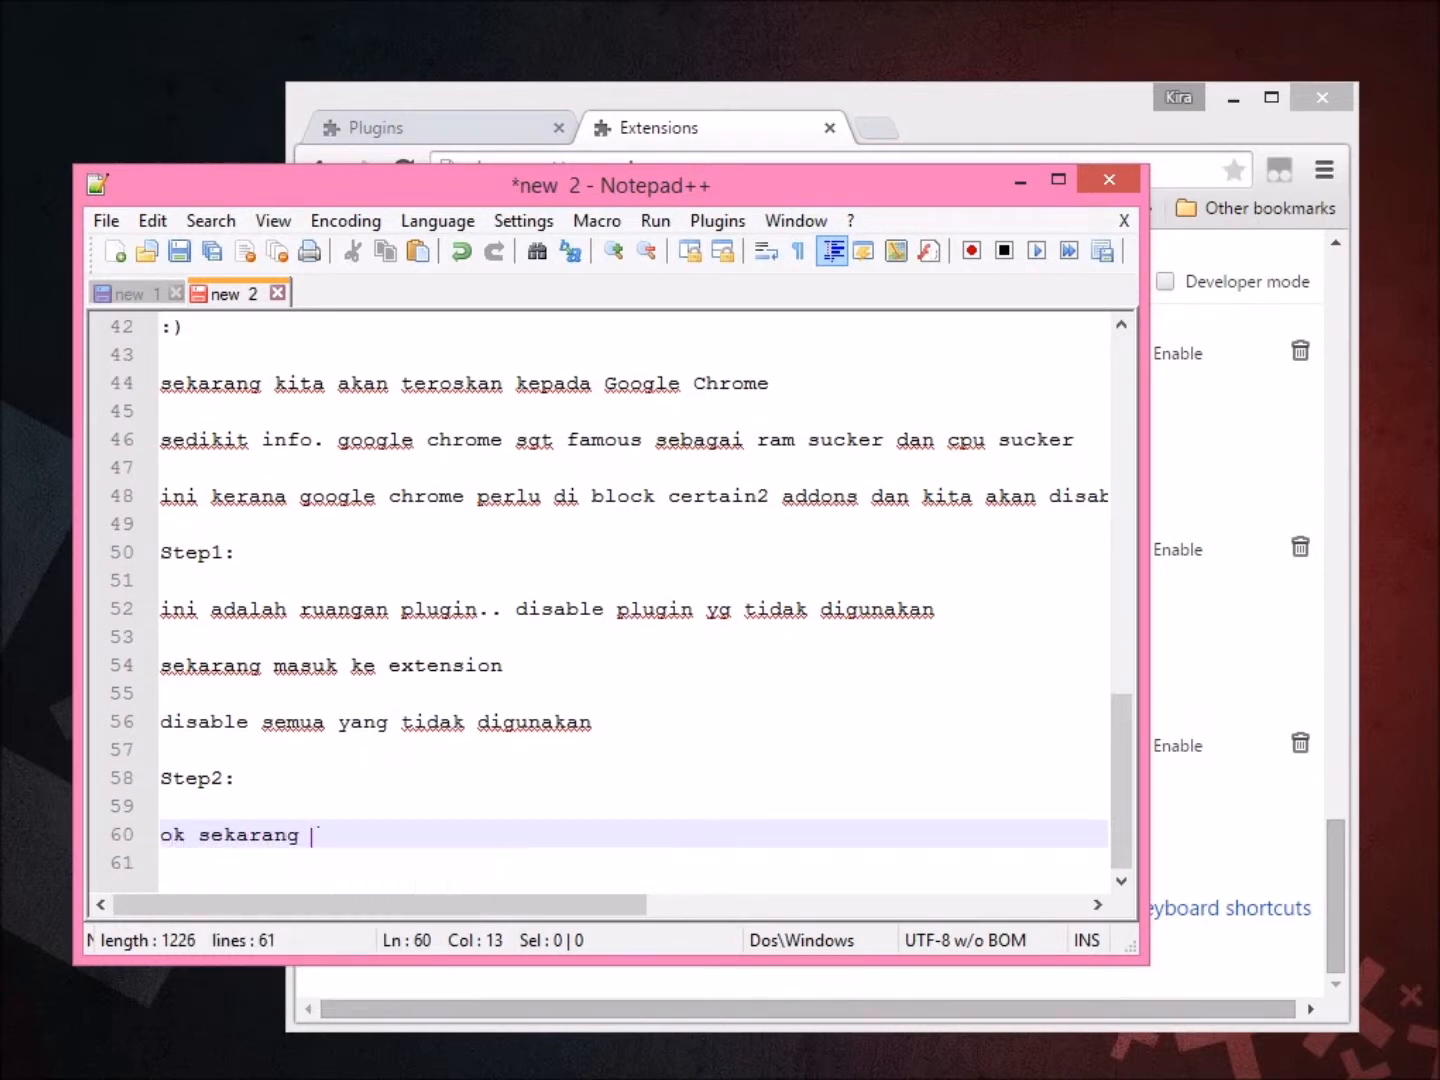
{"action": "key", "text": "BackSpace"}
{"action": "key", "text": "BackSpace"}
{"action": "key", "text": "BackSpace"}
{"action": "key", "text": "BackSpace"}
{"action": "key", "text": "BackSpace"}
{"action": "key", "text": "BackSpace"}
{"action": "key", "text": "BackSpace"}
{"action": "key", "text": "BackSpace"}
{"action": "key", "text": "BackSpace"}
{"action": "key", "text": "BackSpace"}
{"action": "key", "text": "BackSpace"}
{"action": "key", "text": "BackSpace"}
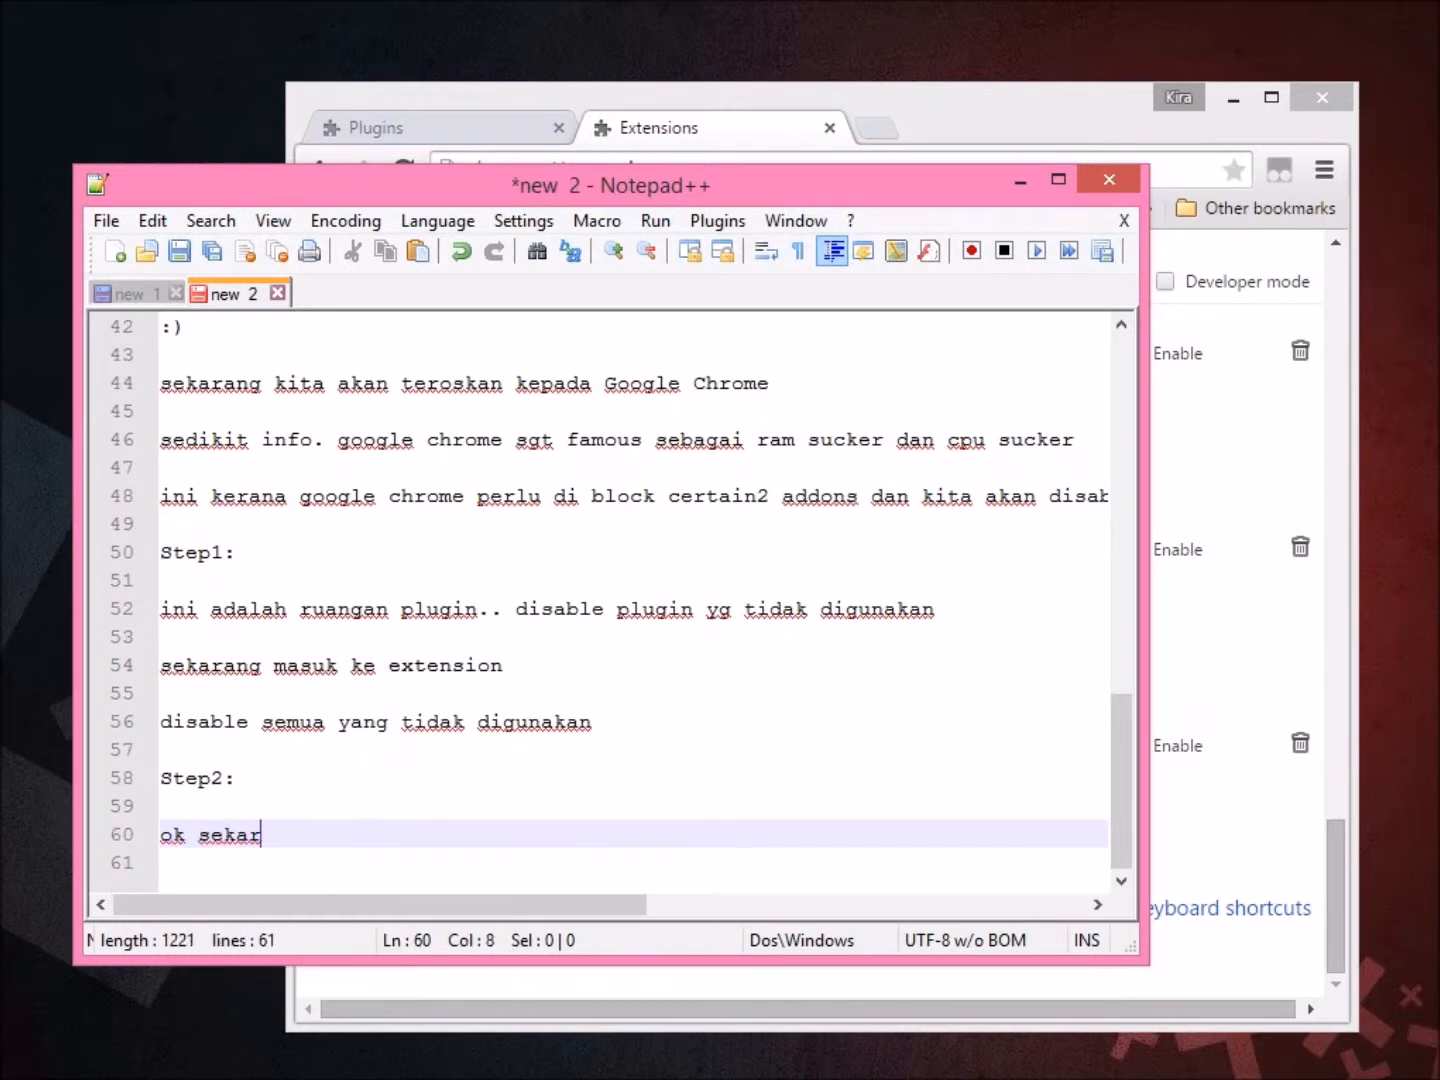
{"action": "type", "text": "google chro"}
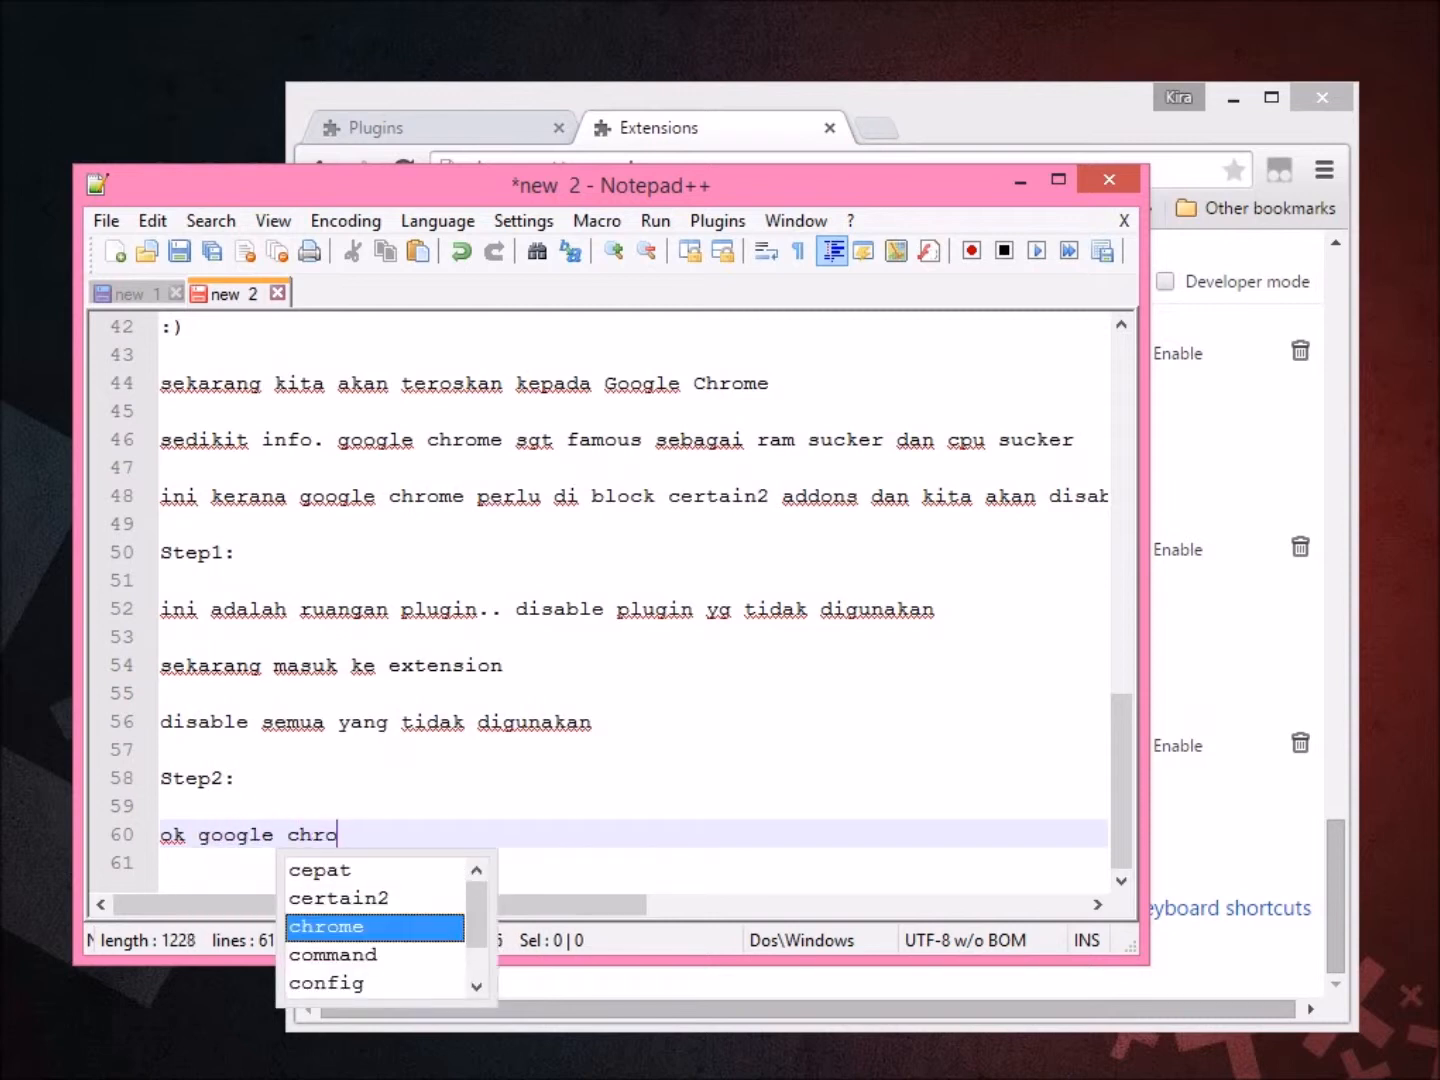
{"action": "type", "text": "me tidak ada f"}
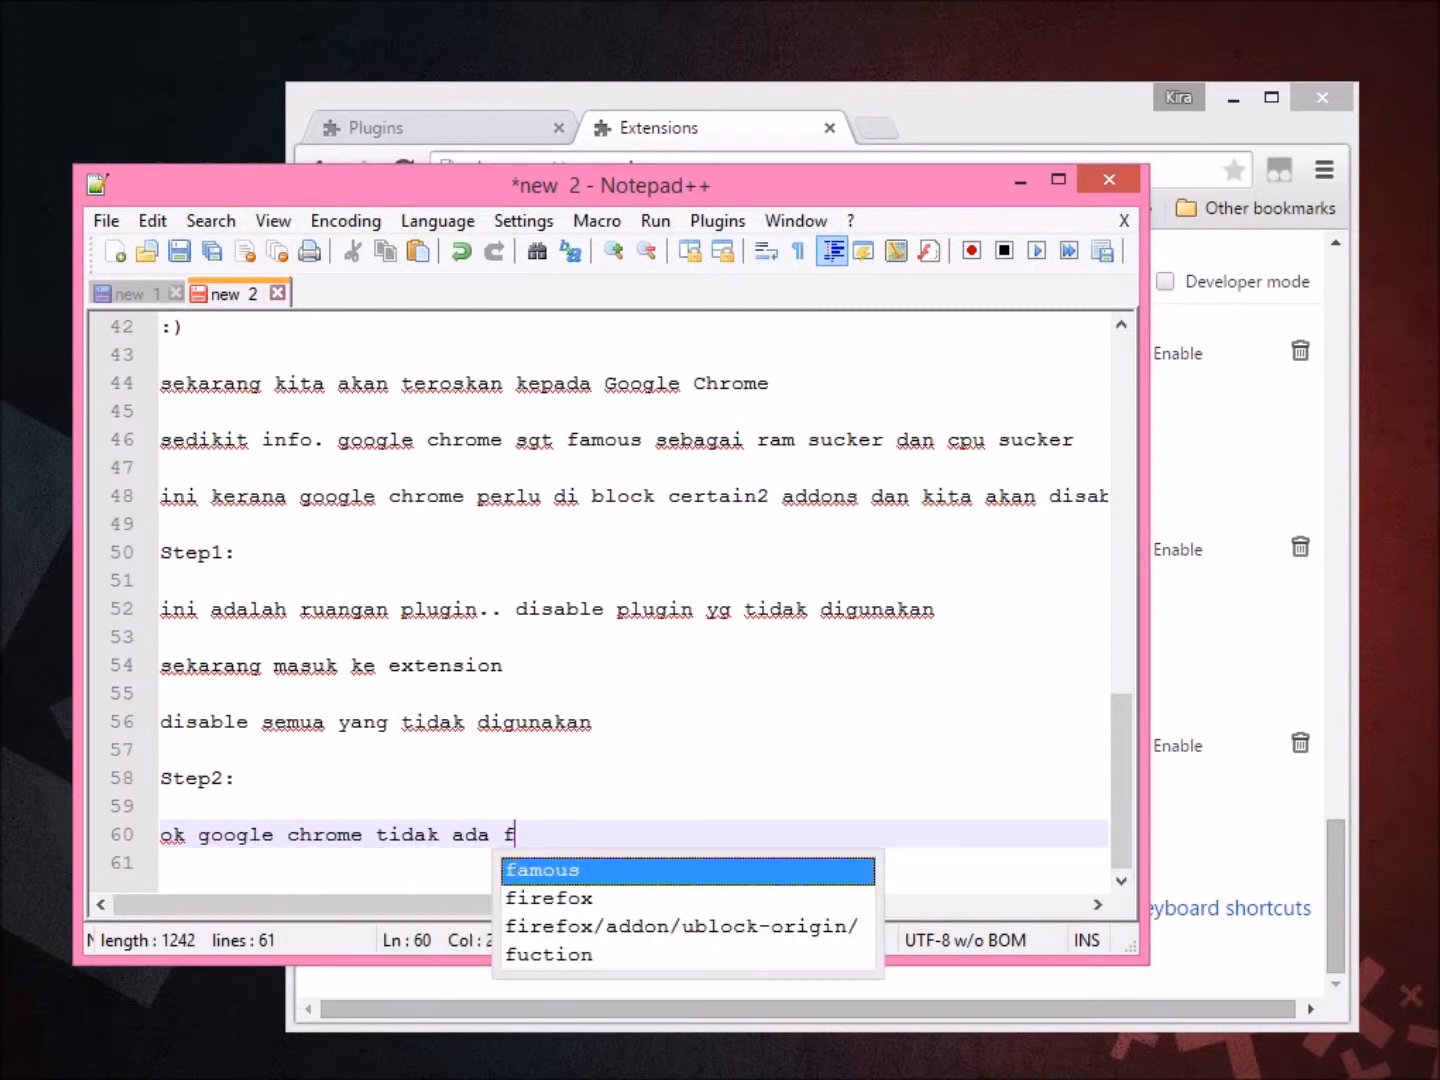
{"action": "type", "text": "uction untuk"}
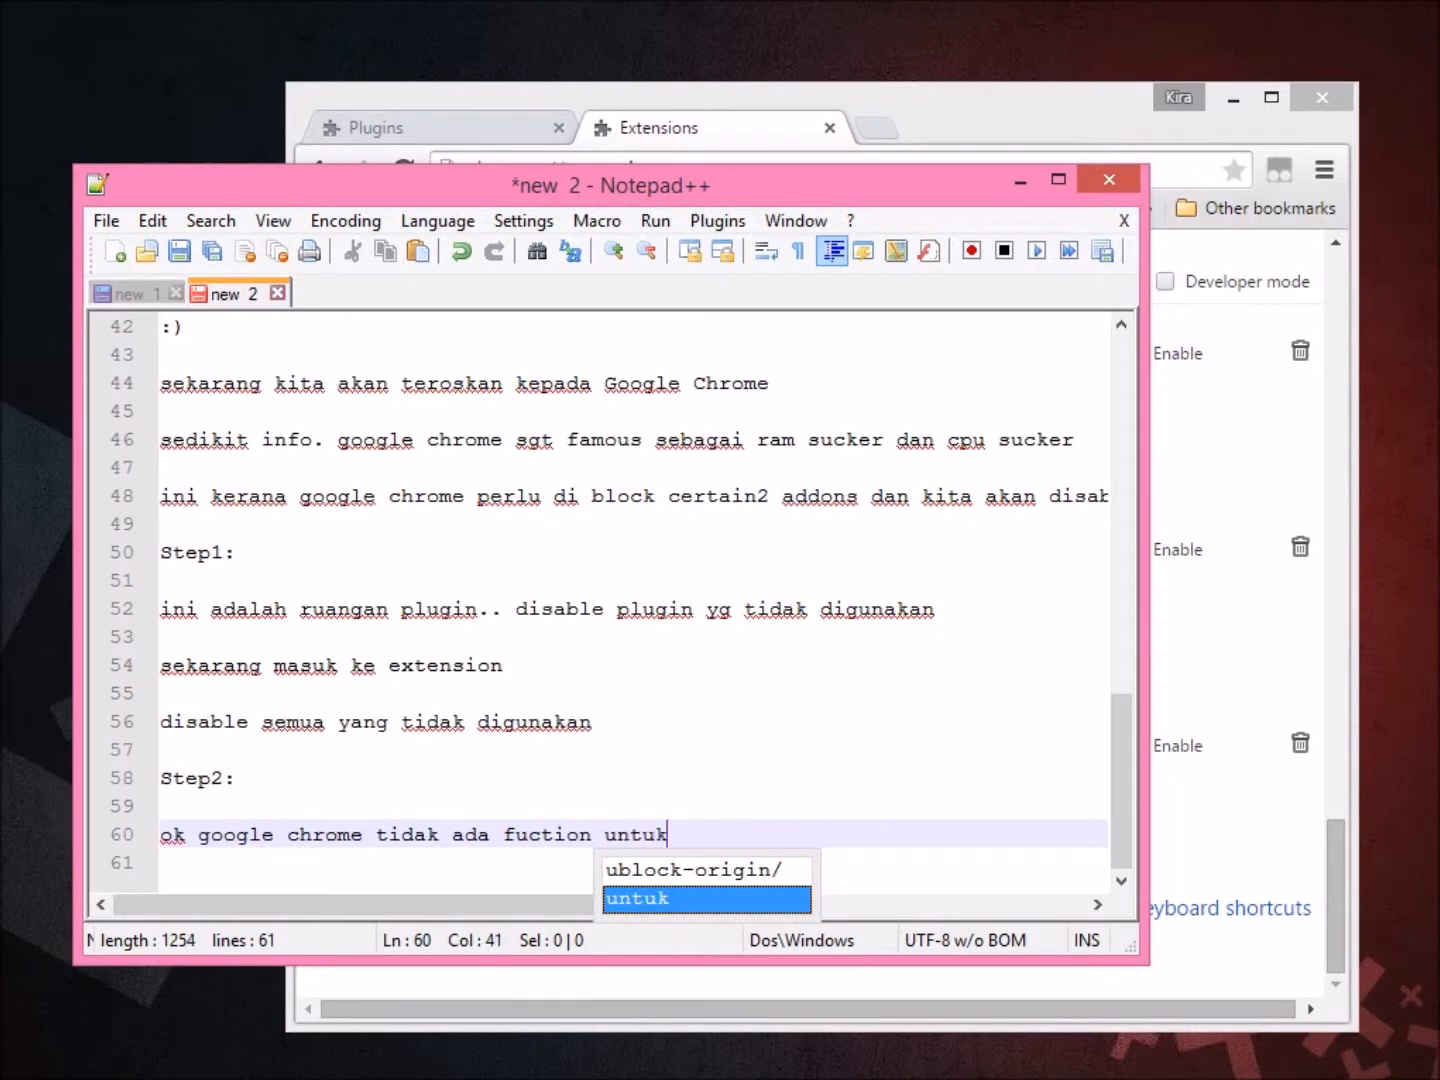
{"action": "type", "text": " disable"}
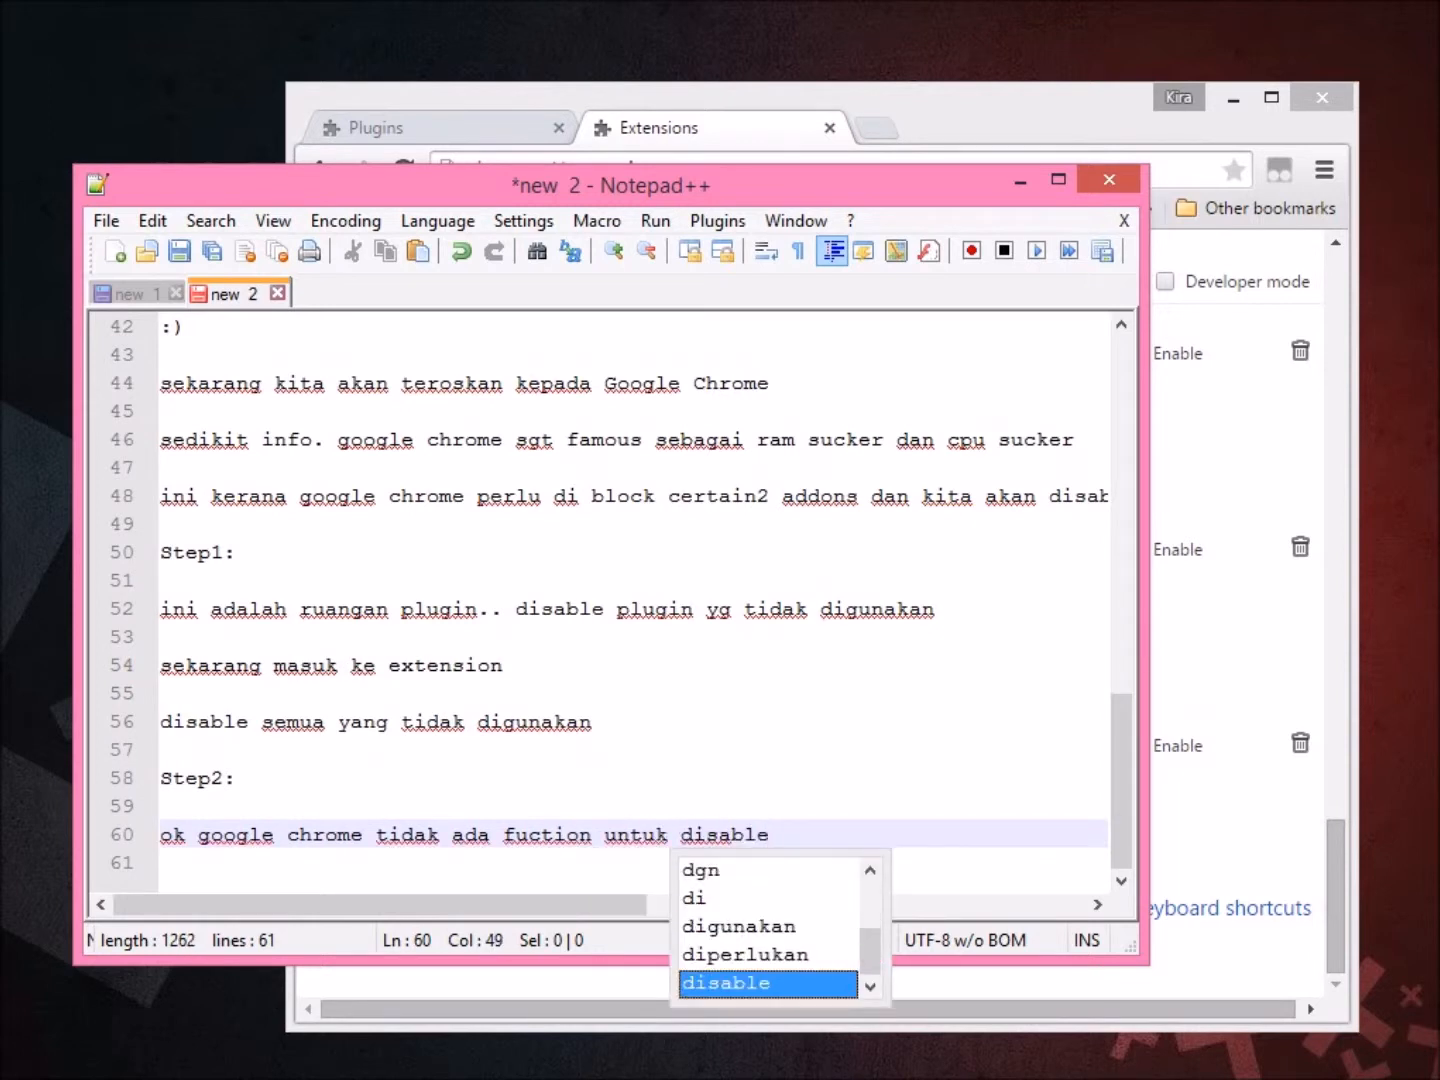
{"action": "type", "text": " pro"}
{"action": "key", "text": "BackSpace"}
{"action": "key", "text": "BackSpace"}
{"action": "key", "text": "BackSpace"}
{"action": "type", "text": "ivacy tracking seb"}
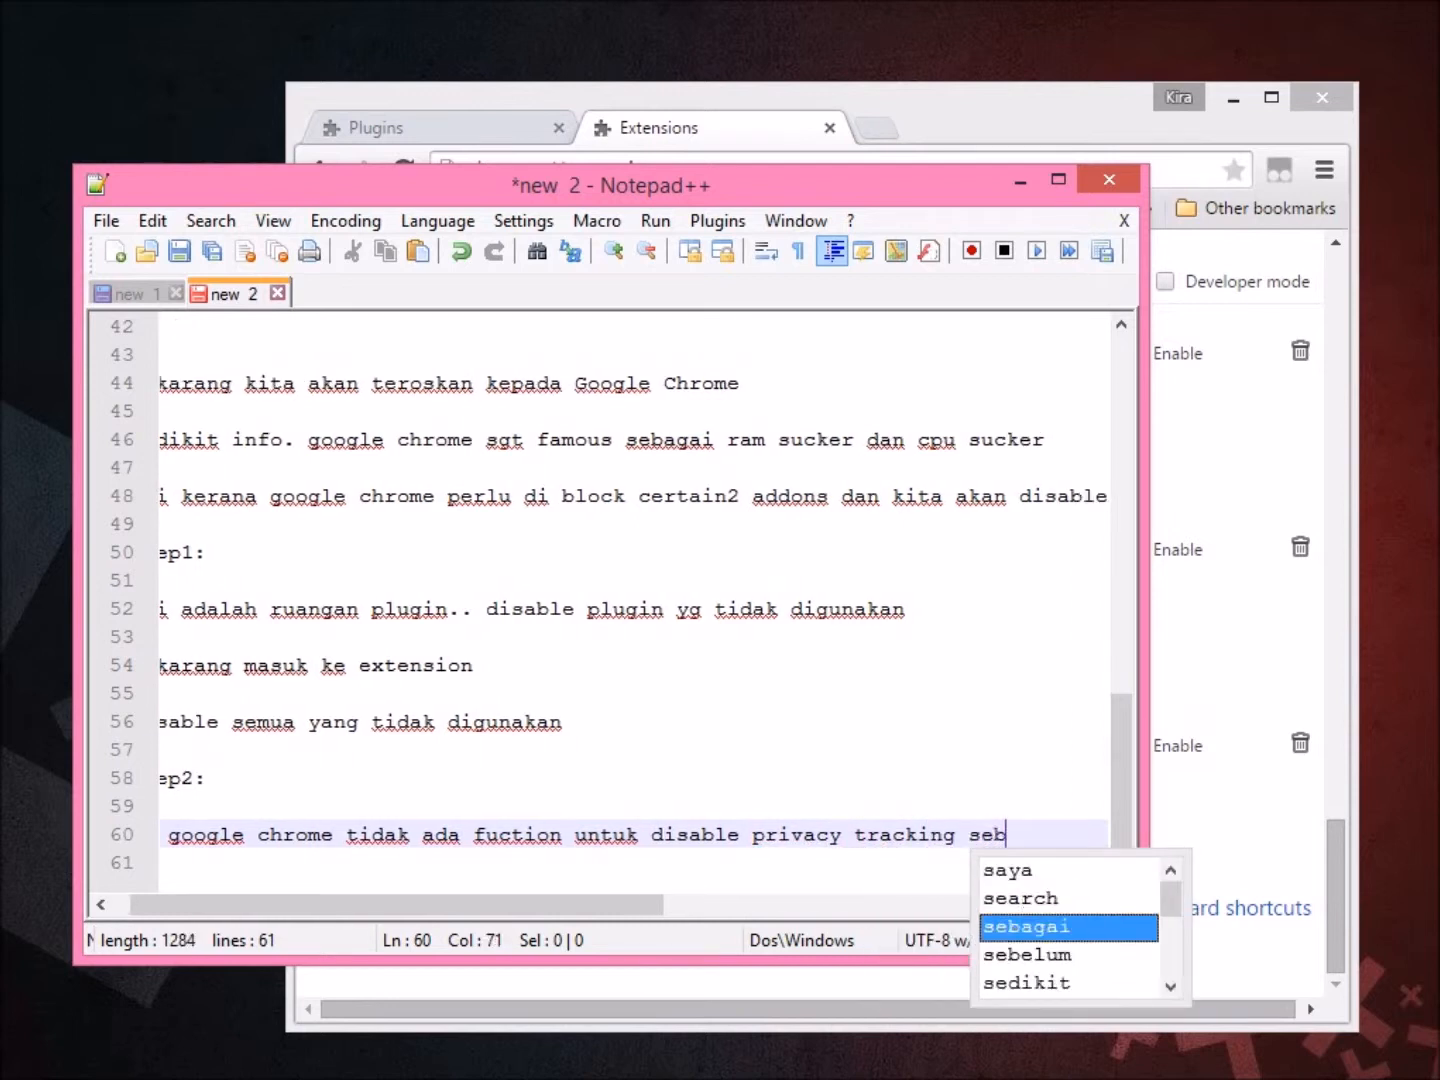
{"action": "type", "text": "agai mana"}
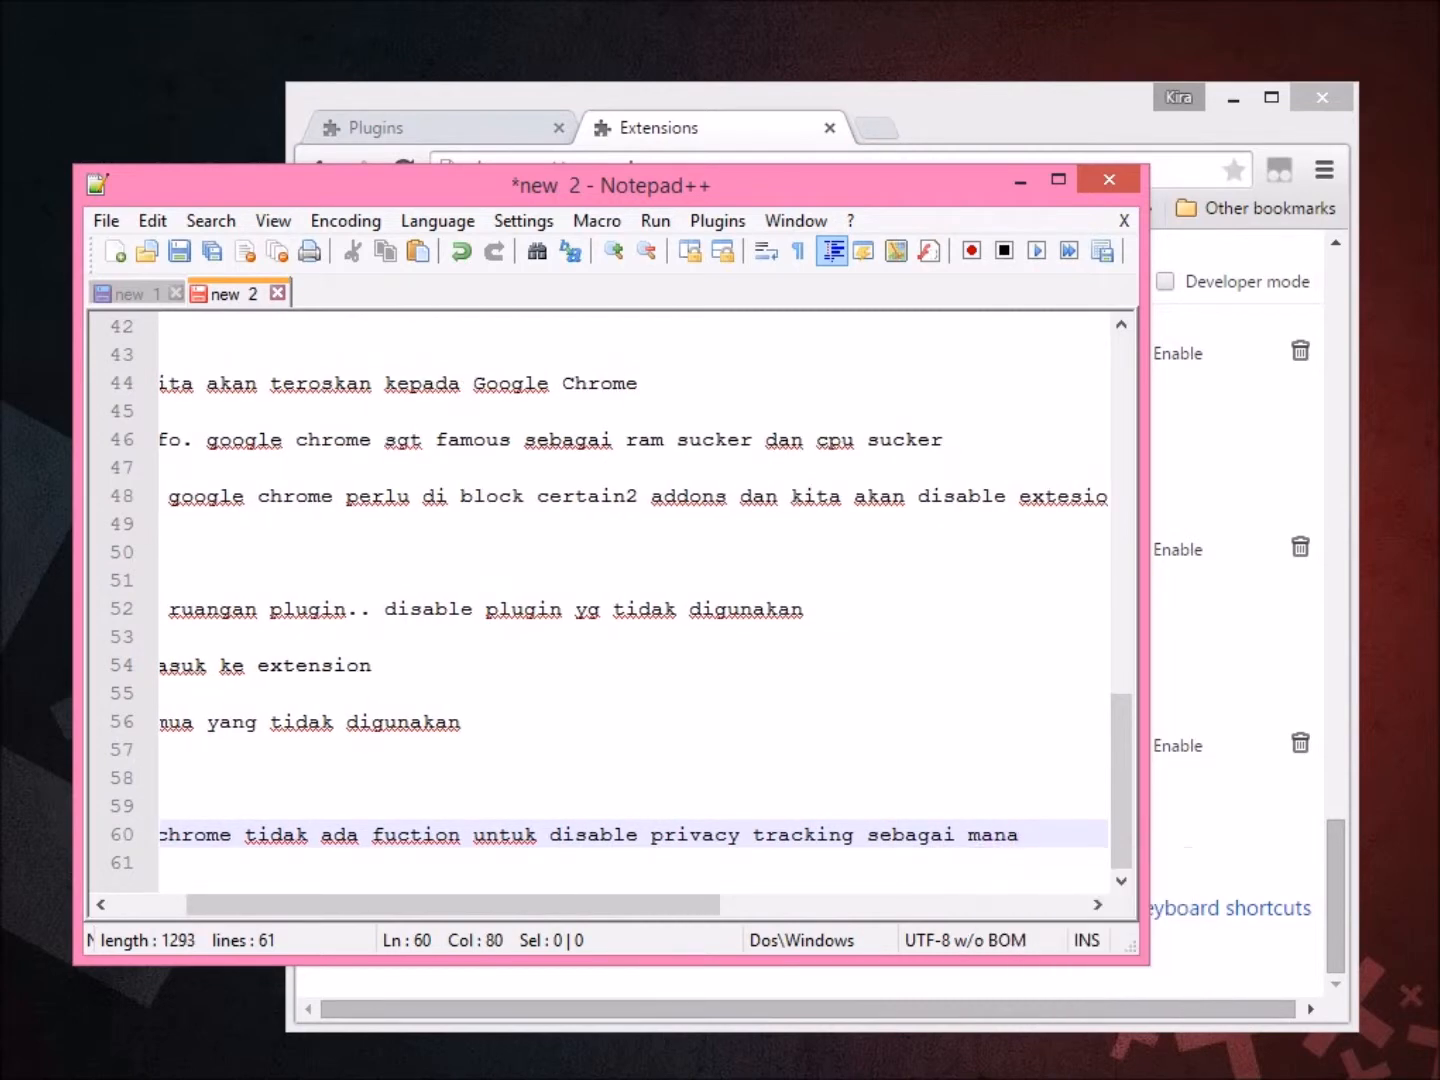
Finish the sentence with 'dilakukan oleh firefox' and add 'jangan risau.. ada solusinya!'.
{"action": "key", "text": "Return"}
{"action": "key", "text": "Return"}
{"action": "type", "text": "ole dilakukan oleh f"}
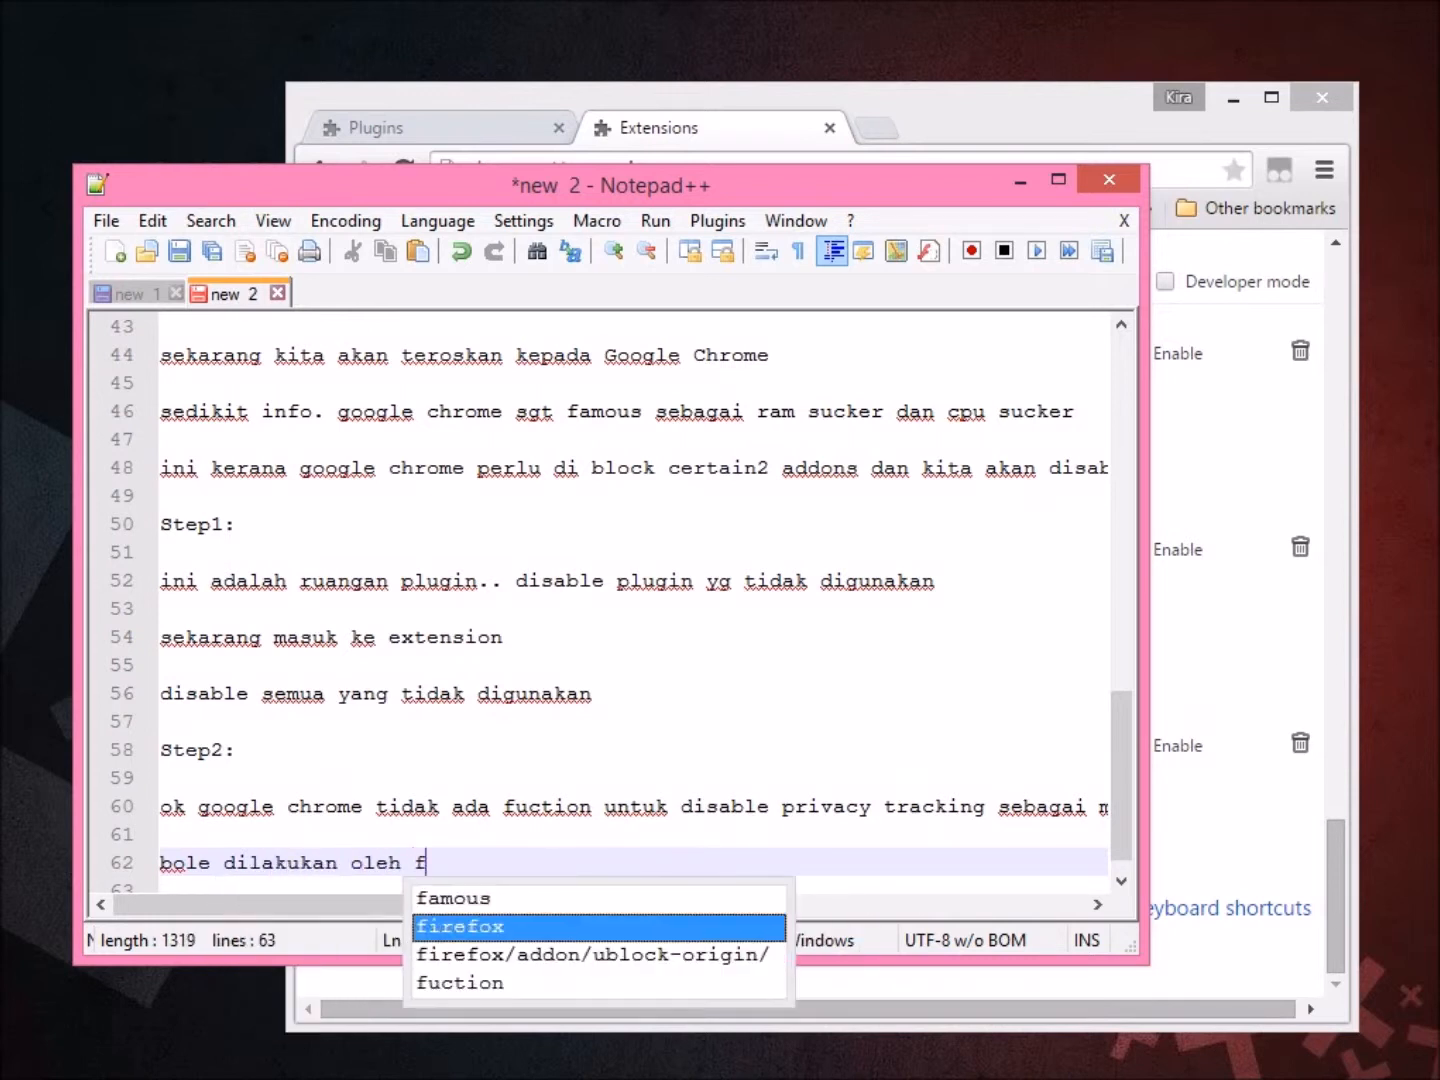
{"action": "type", "text": "irefox o"}
{"action": "key", "text": "BackSpace"}
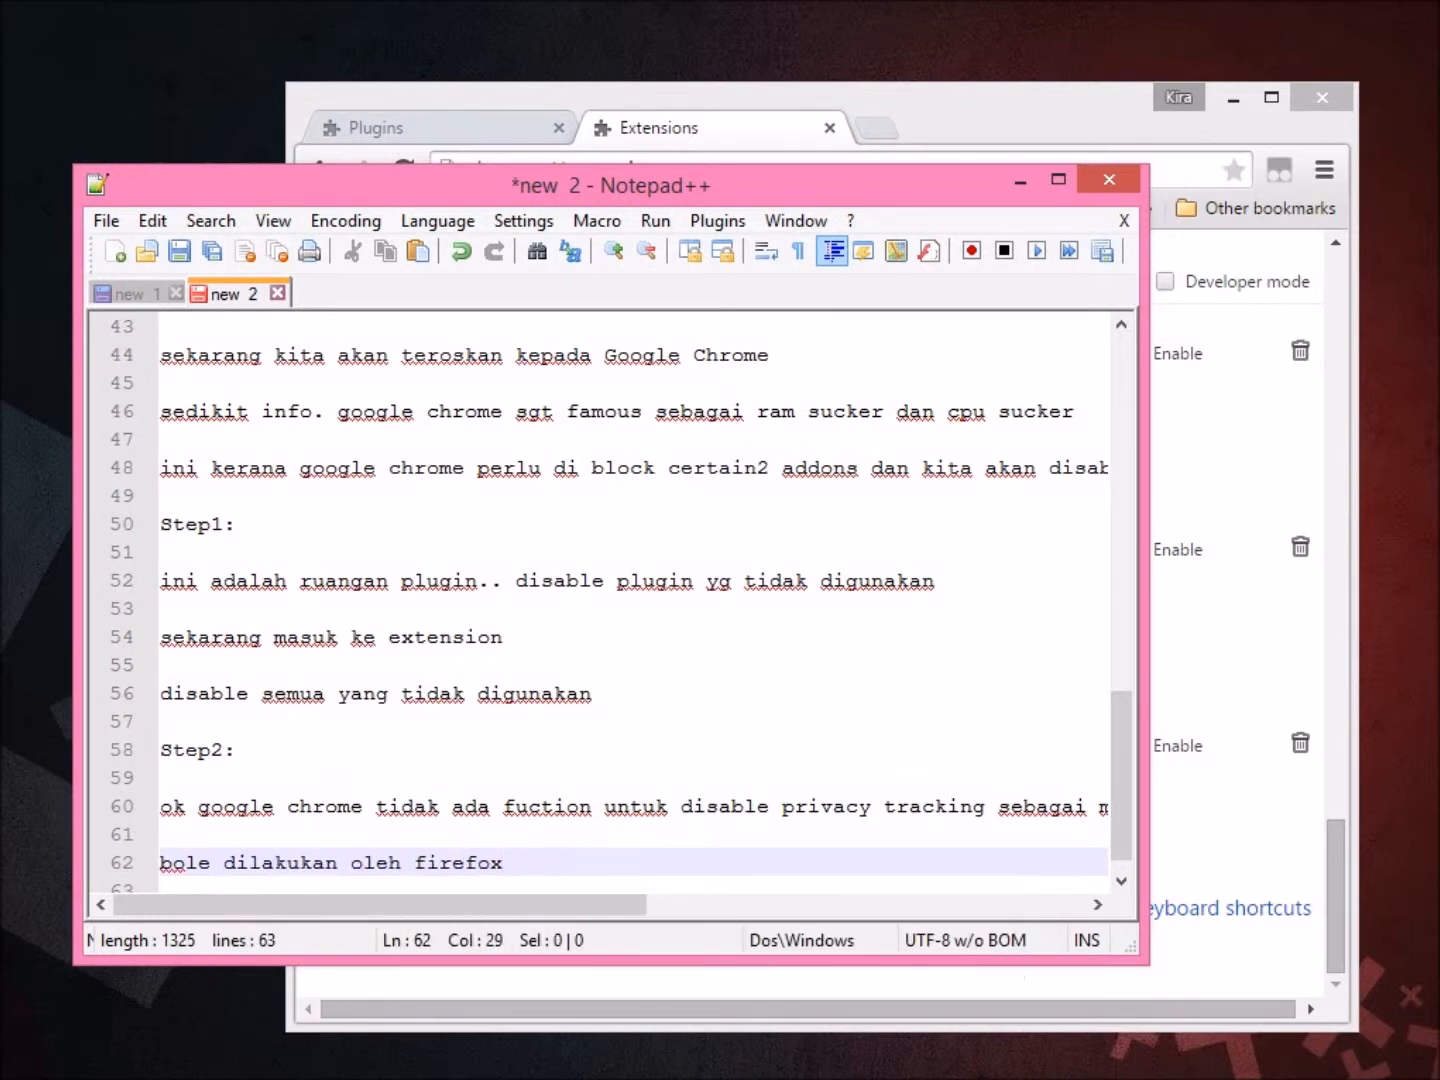
{"action": "key", "text": "Return"}
{"action": "key", "text": "Return"}
{"action": "type", "text": "jang"}
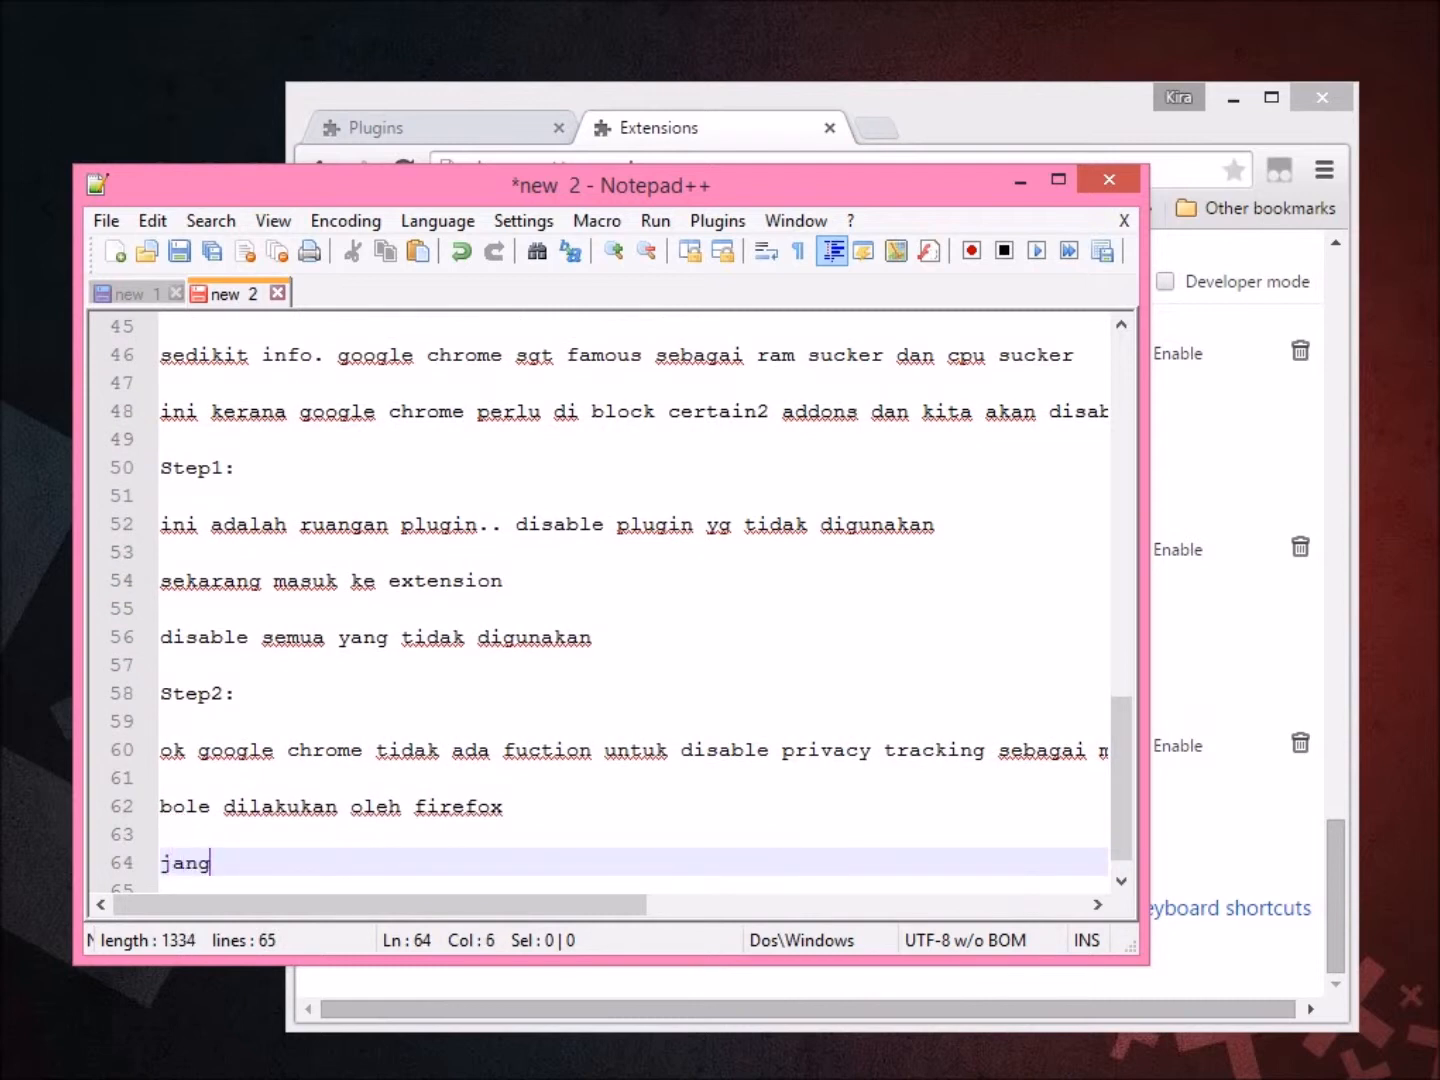
{"action": "type", "text": "an risau.. ada sol"}
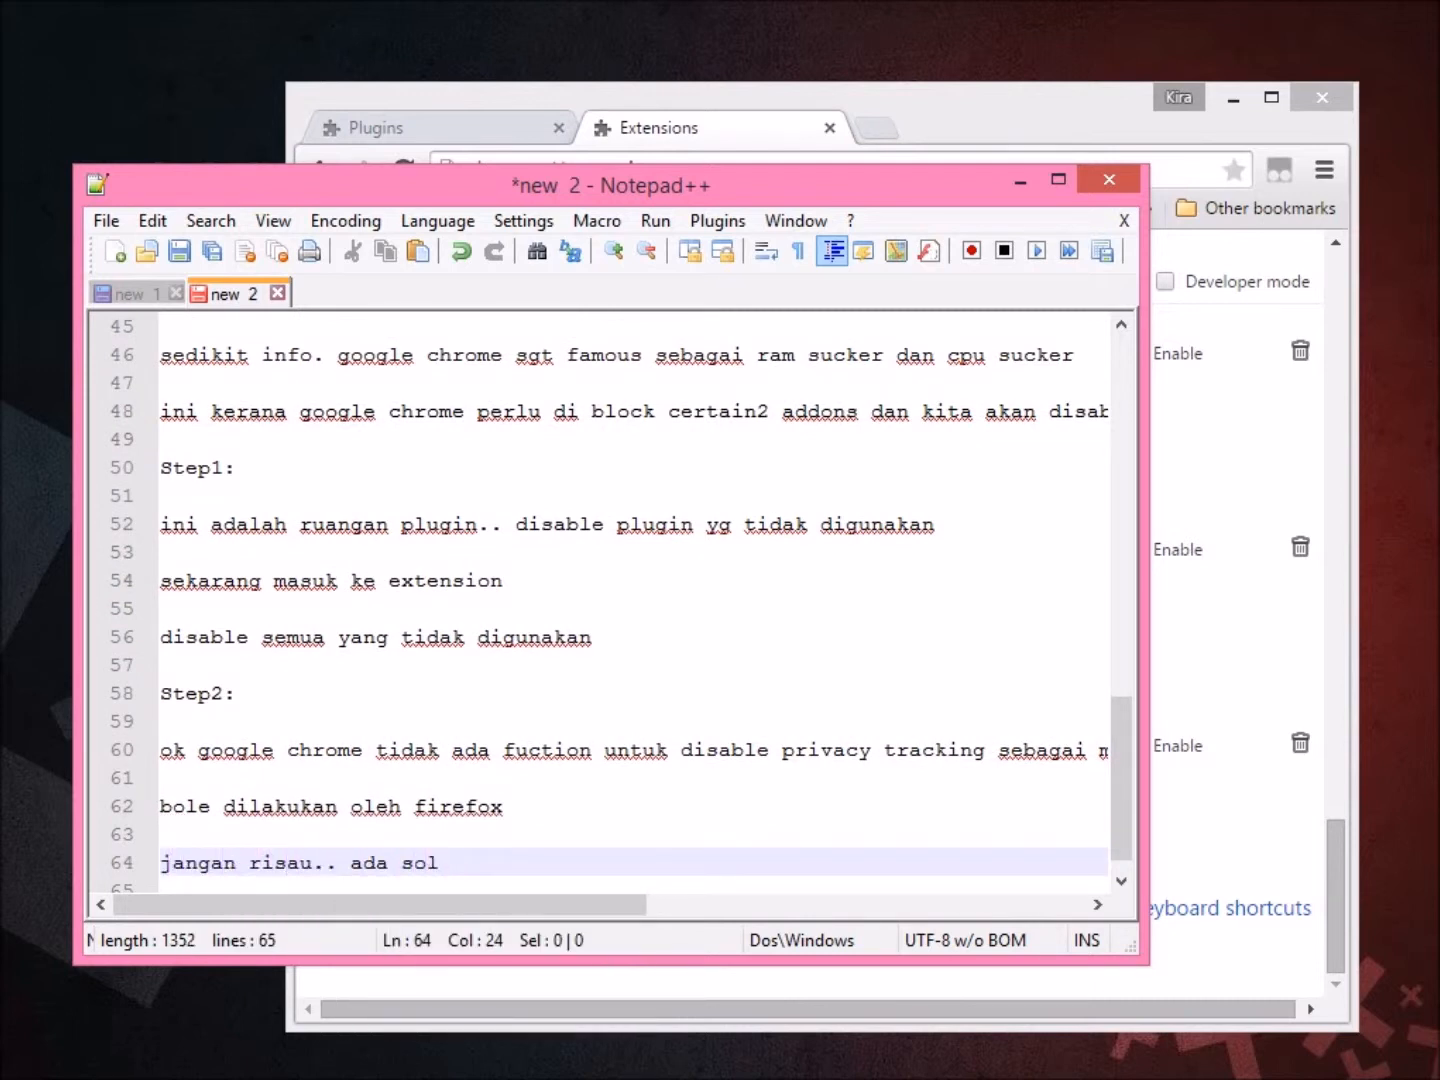
{"action": "type", "text": "usinya!"}
{"action": "key", "text": "Return"}
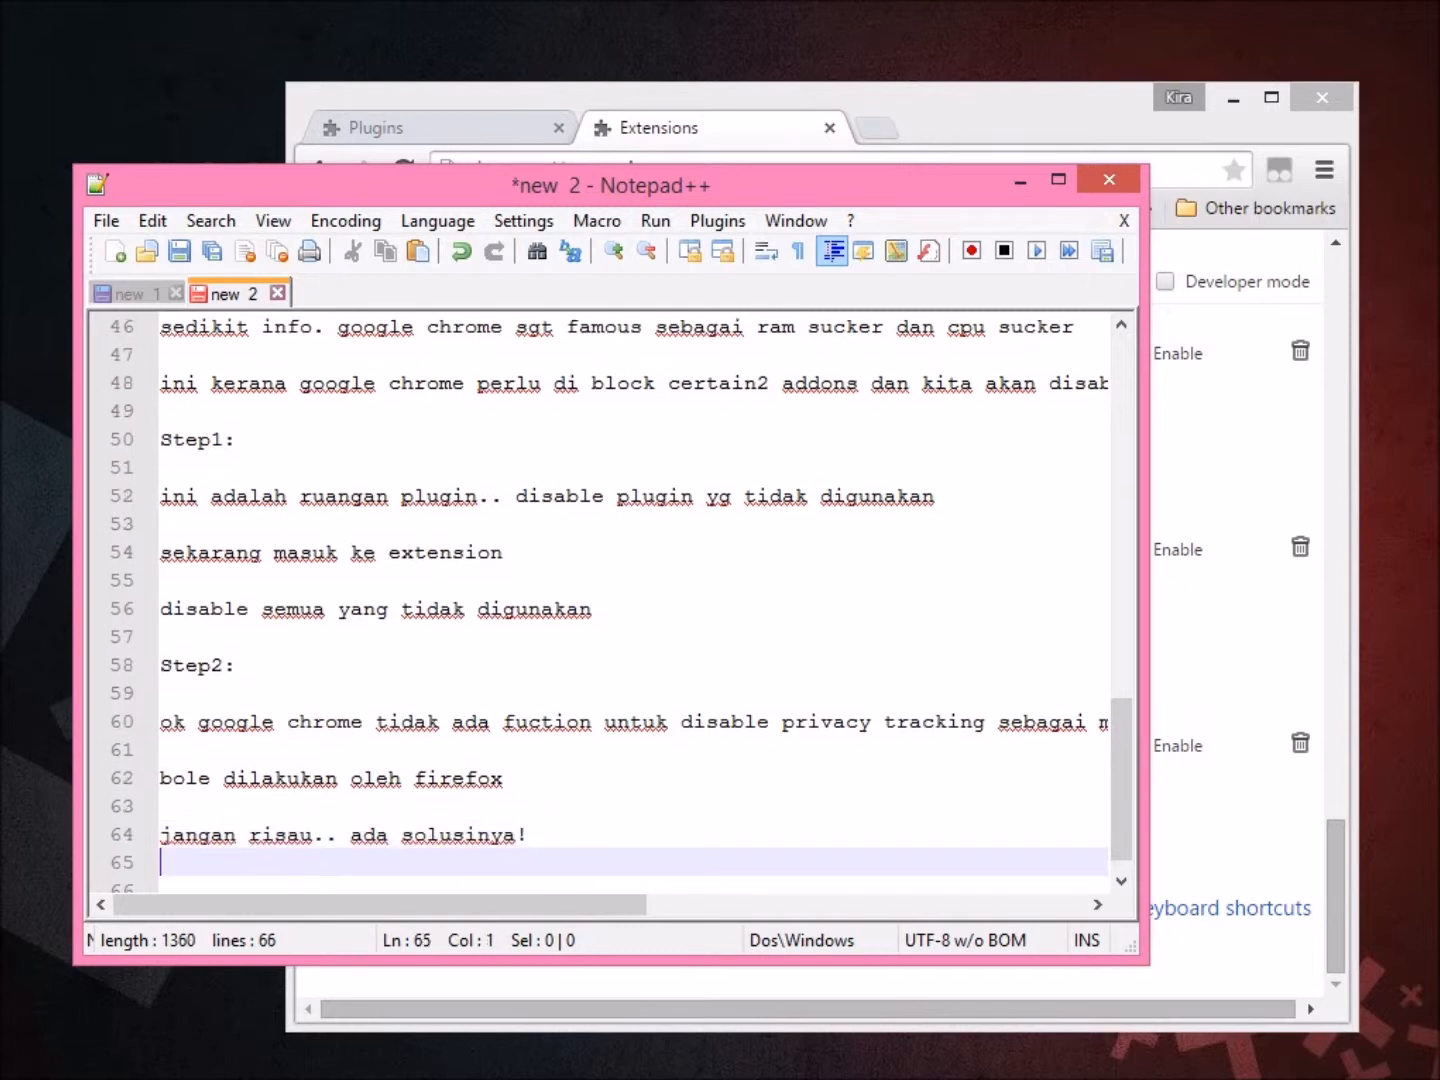
{"action": "key", "text": "Return"}
Add the line 'download extension disconnect', correcting the misspelled 'discconnect'.
{"action": "type", "text": "d"}
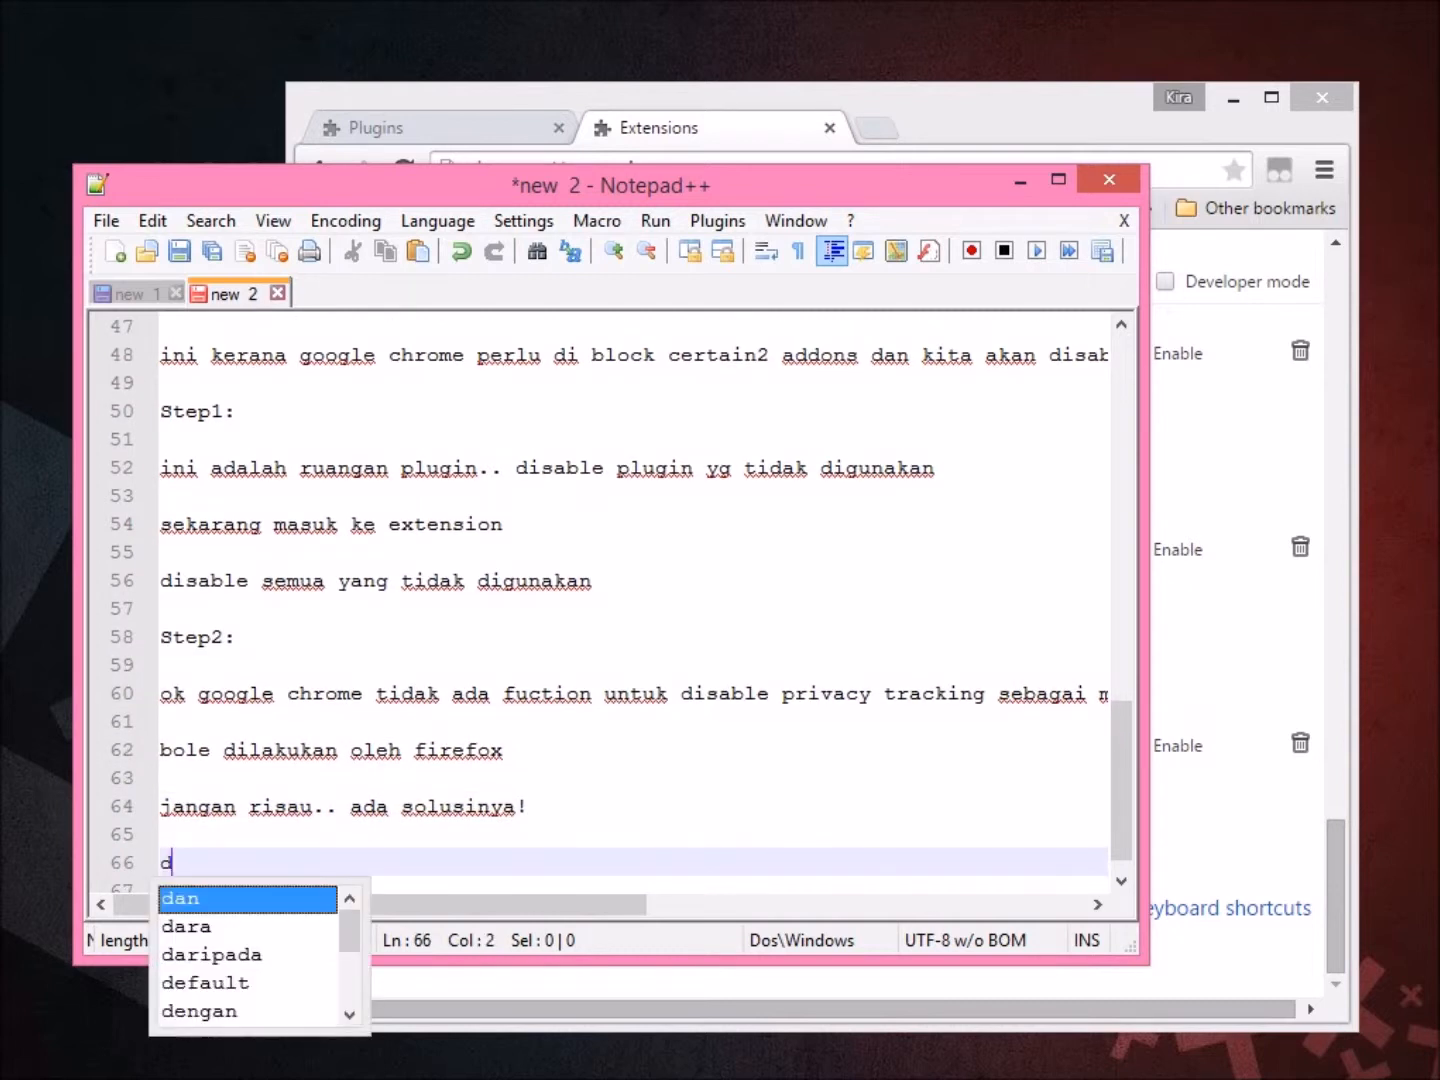
{"action": "type", "text": "ownload"}
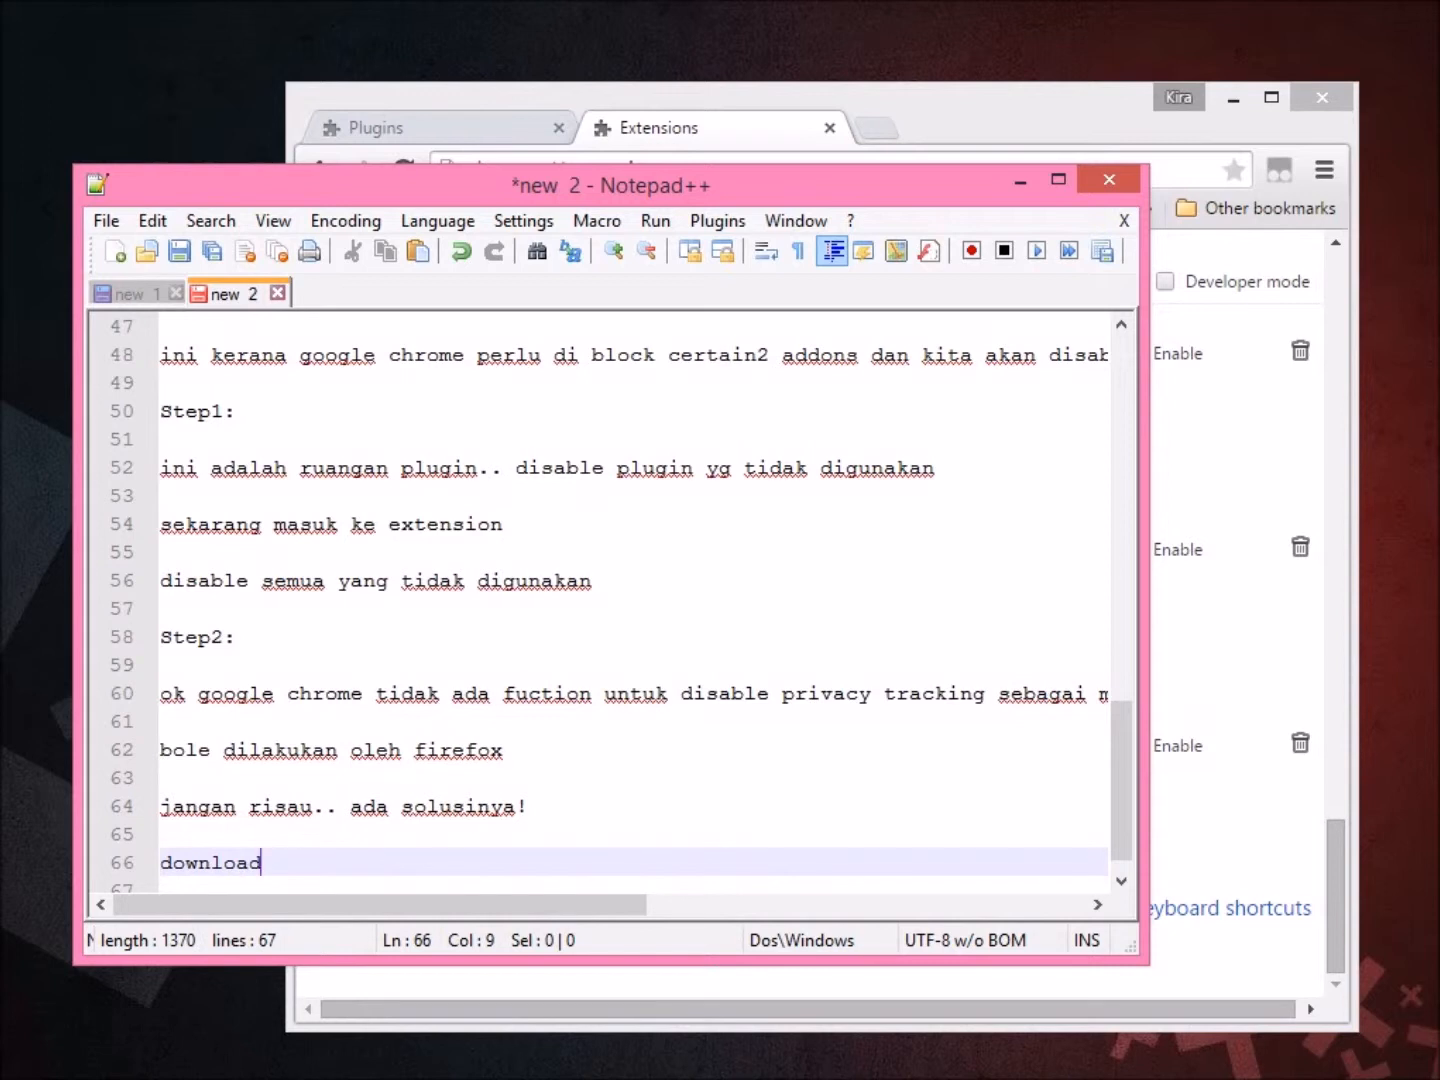
{"action": "type", "text": " extension d"}
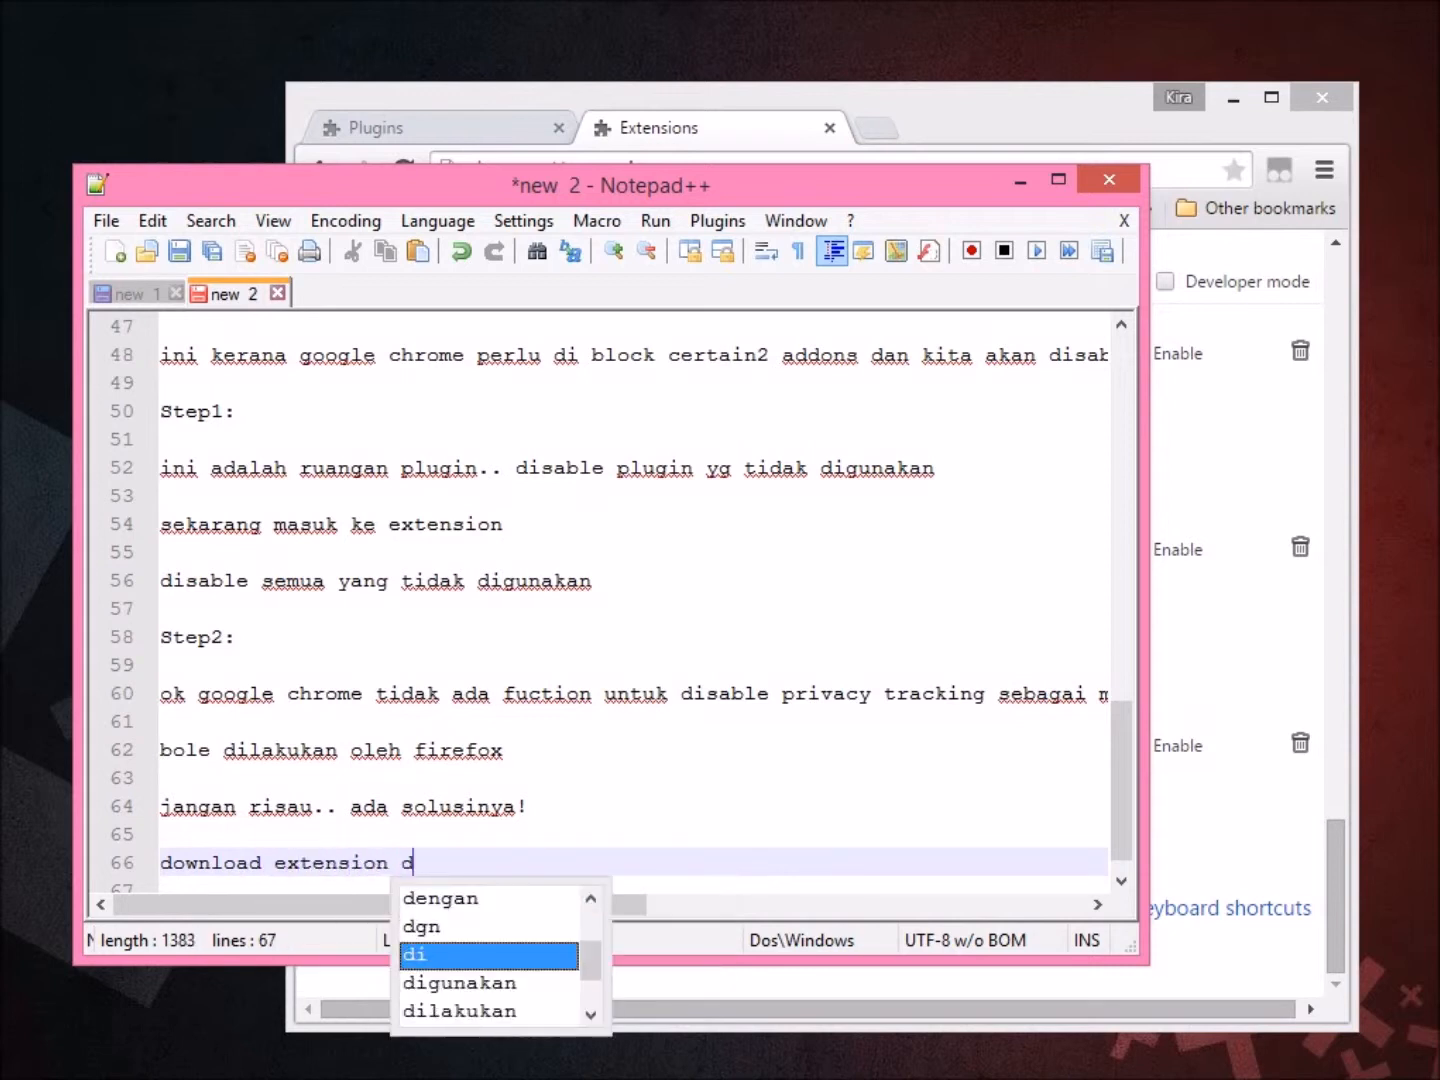
{"action": "type", "text": "iscconnect"}
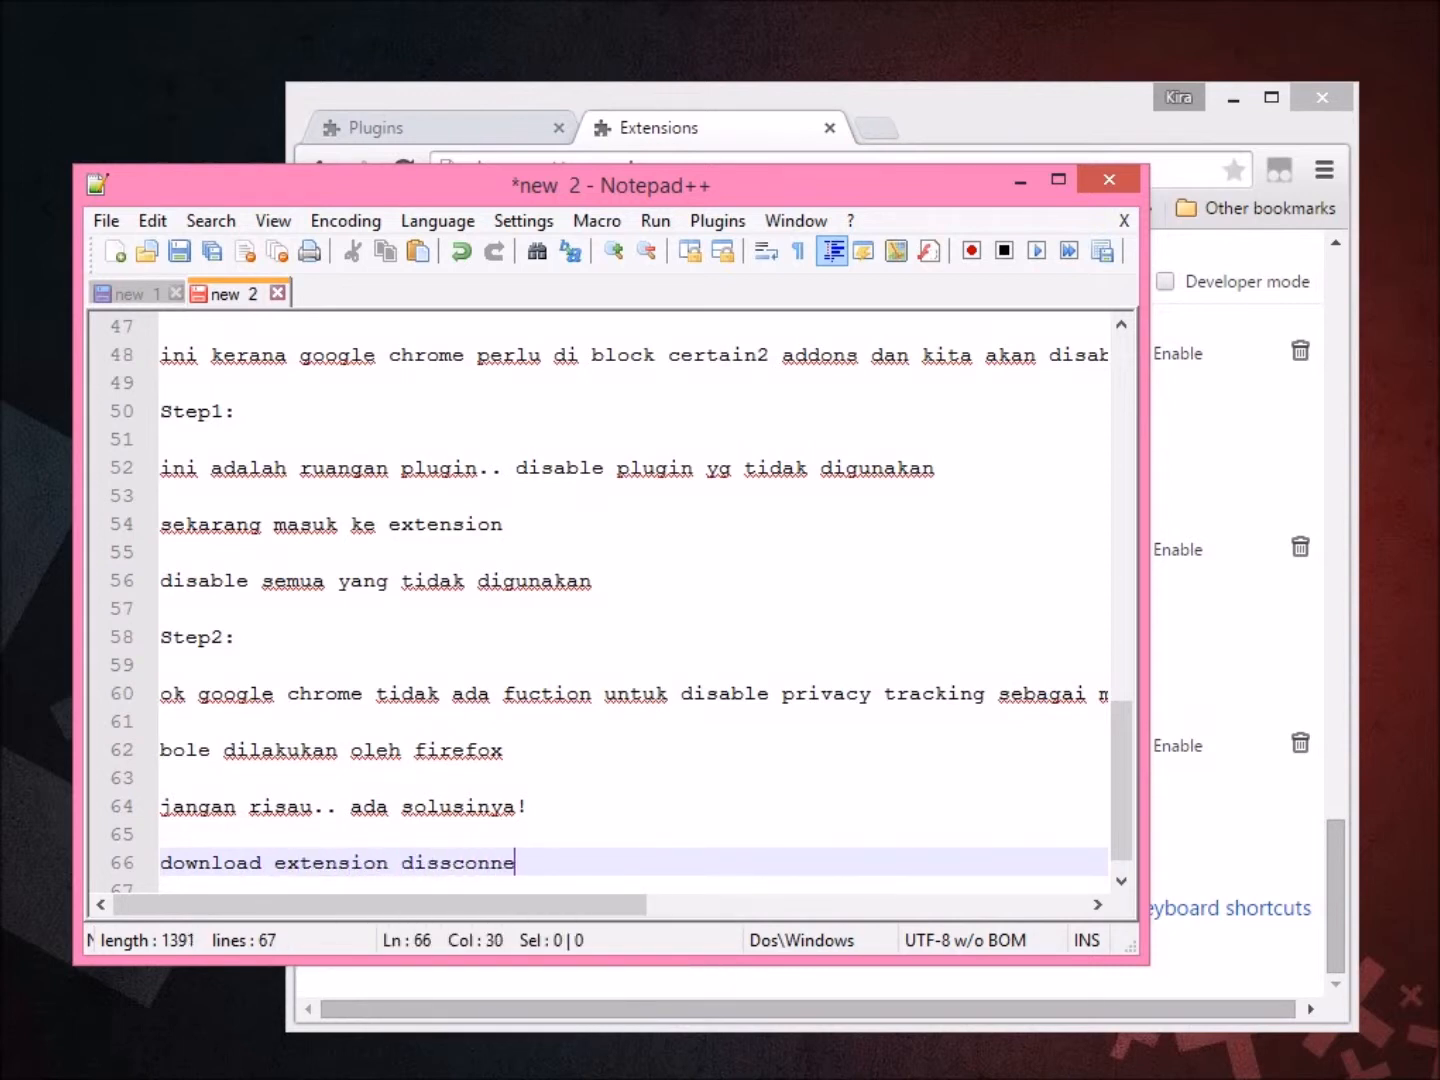
{"action": "key", "text": "Return"}
{"action": "left_click", "coordinate": [438, 834]}
{"action": "key", "text": "BackSpace"}
{"action": "left_click", "coordinate": [530, 834]}
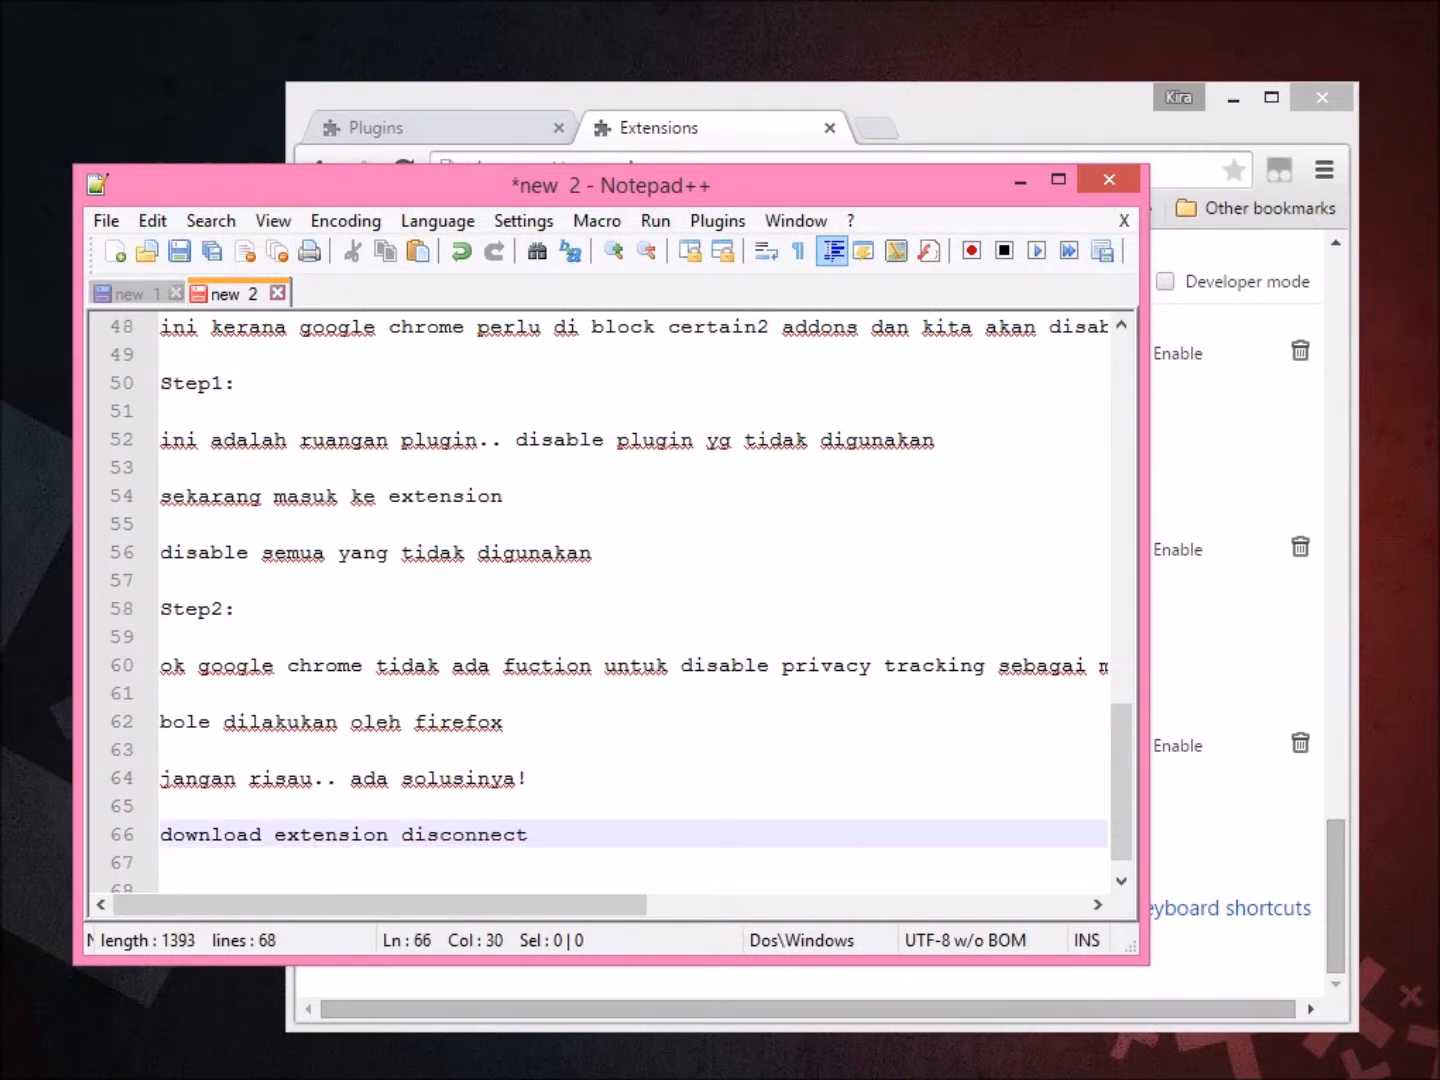
In the new 1 links note, open the Disconnect web store link in Chrome.
{"action": "key", "text": "ctrl+Tab"}
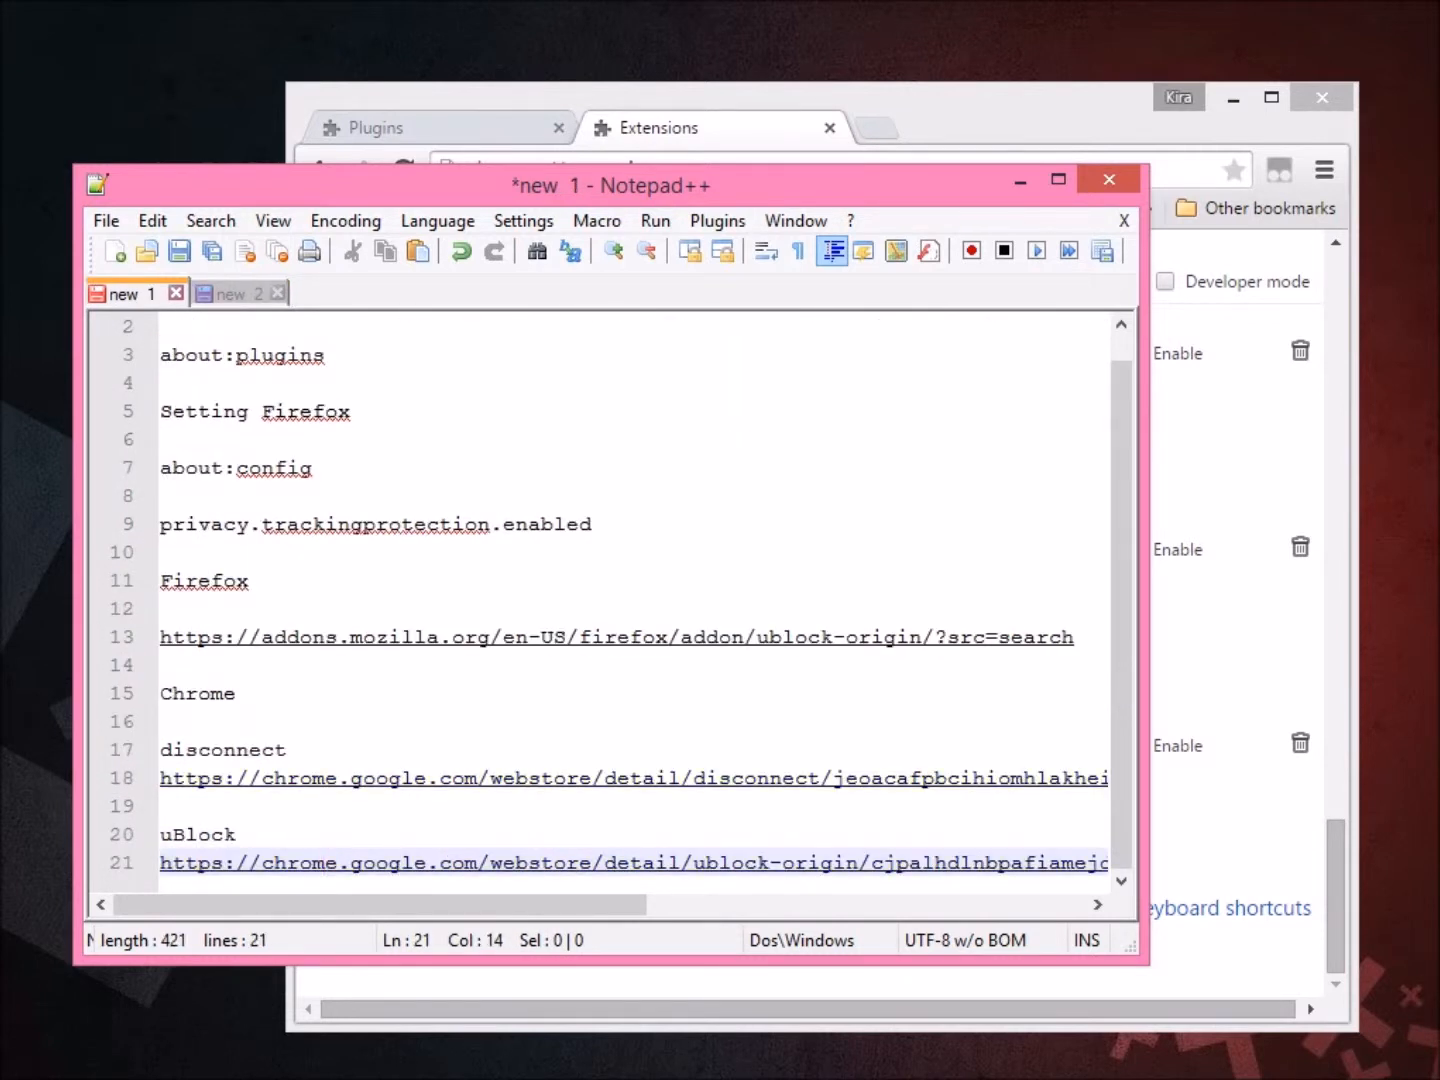
{"action": "right_click", "coordinate": [170, 779]}
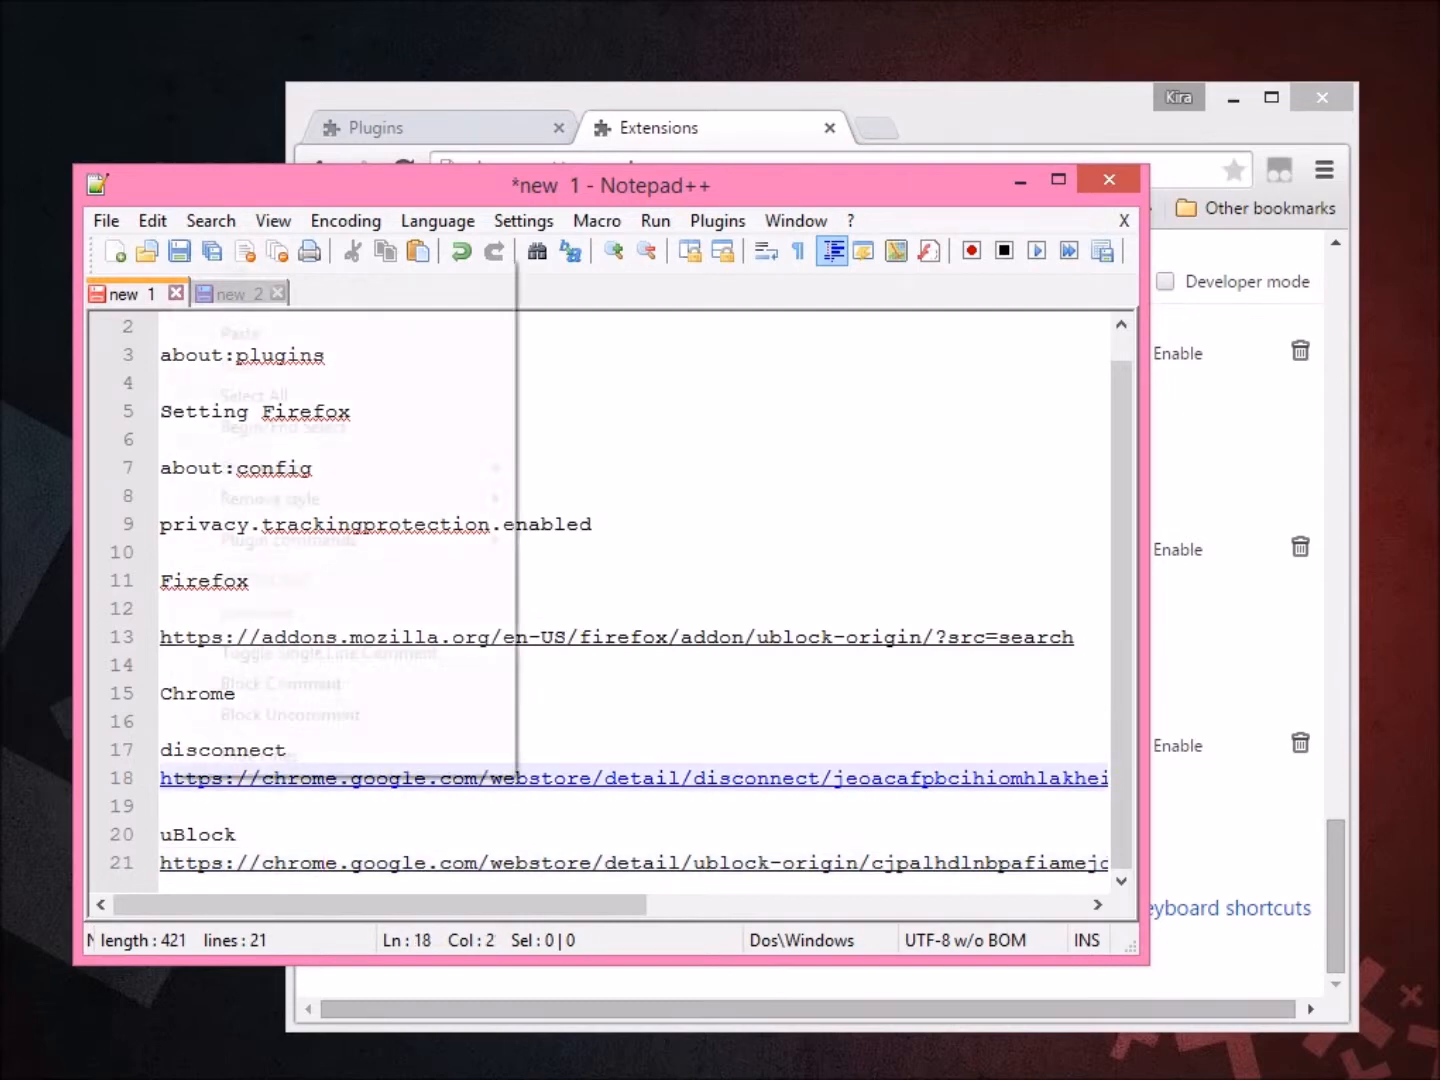
{"action": "left_click", "coordinate": [300, 834]}
{"action": "right_click", "coordinate": [352, 779]}
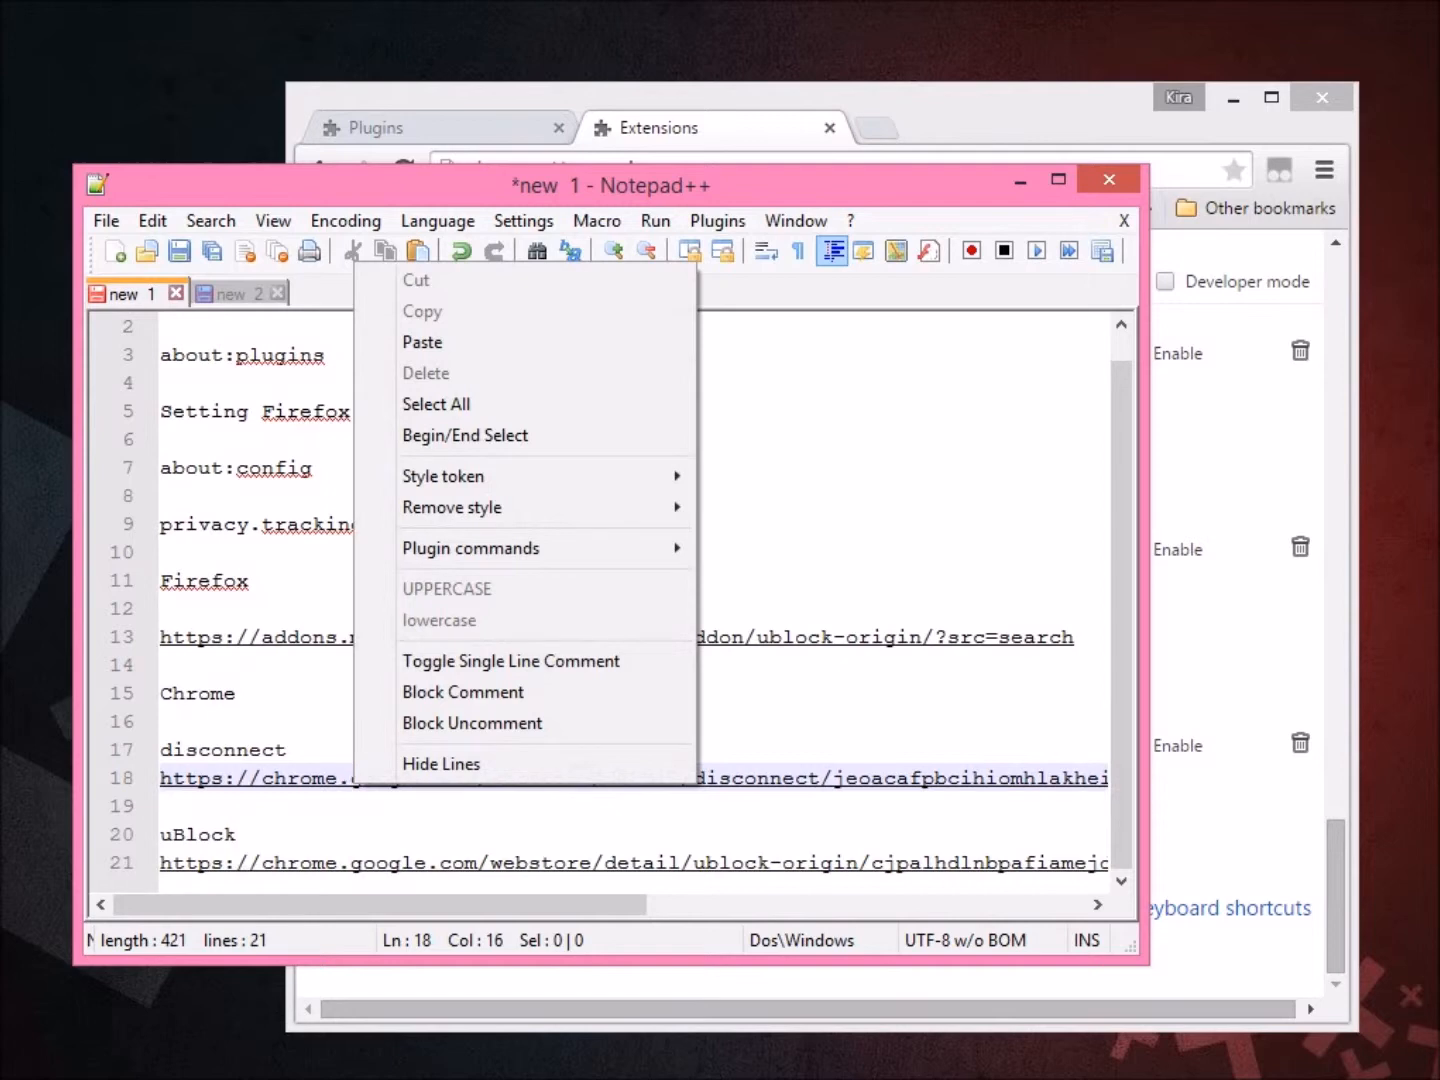
{"action": "double_click", "coordinate": [190, 779]}
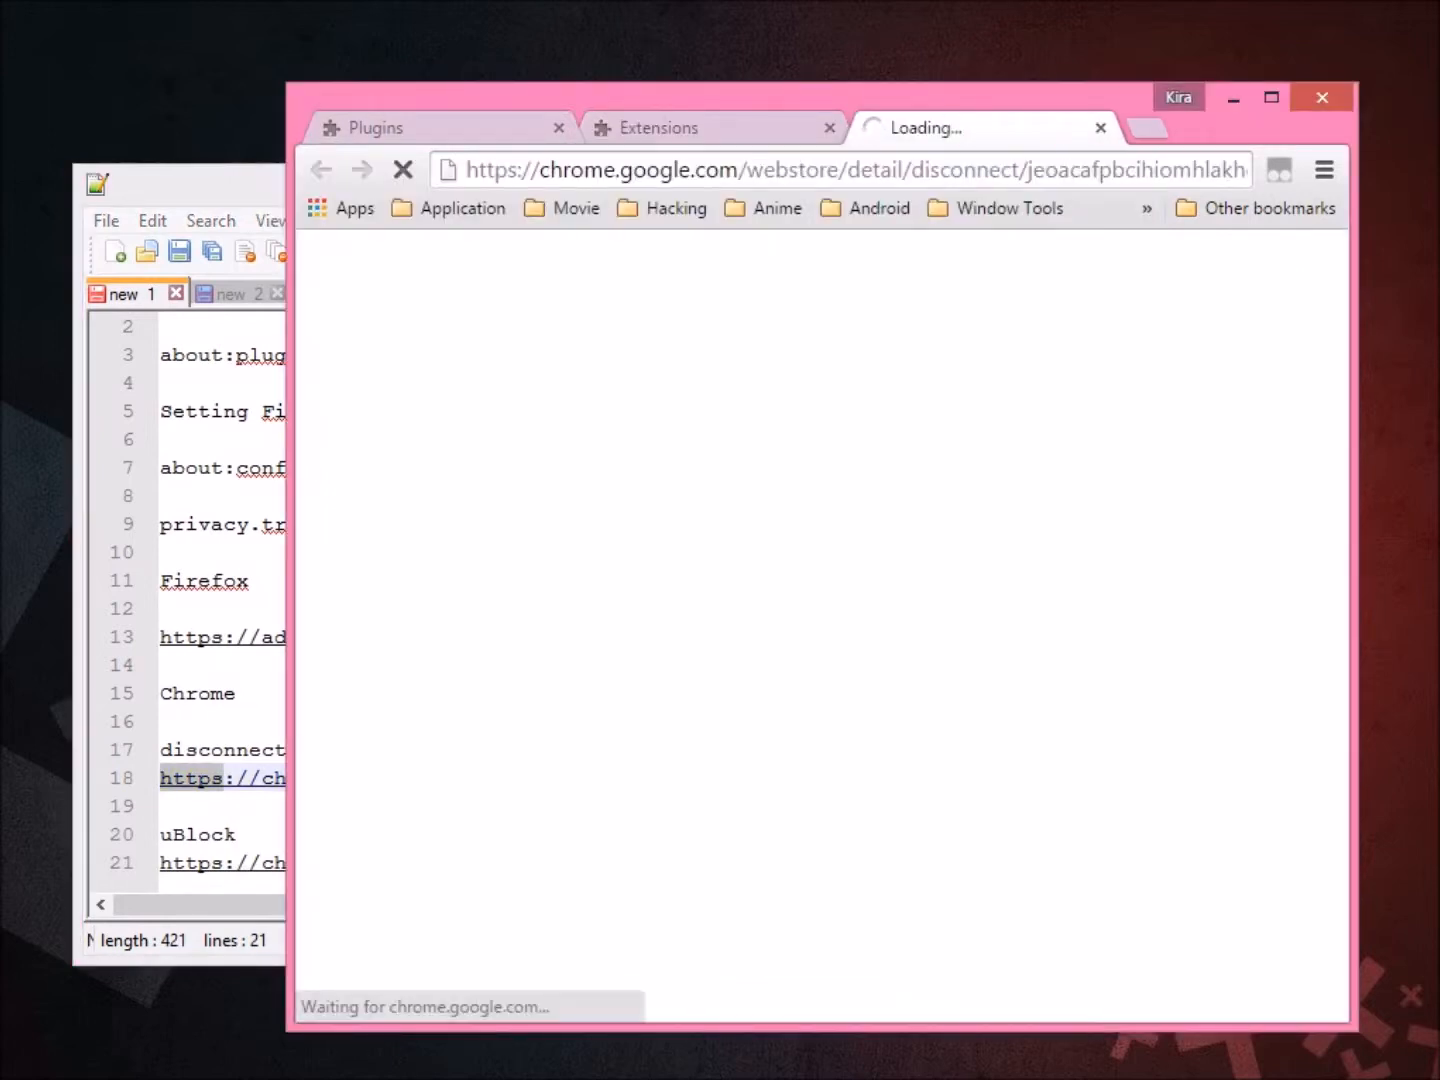
Reposition the Chrome window and add the Disconnect extension to Chrome.
{"action": "left_click_drag", "start_coordinate": [800, 96], "coordinate": [606, 66]}
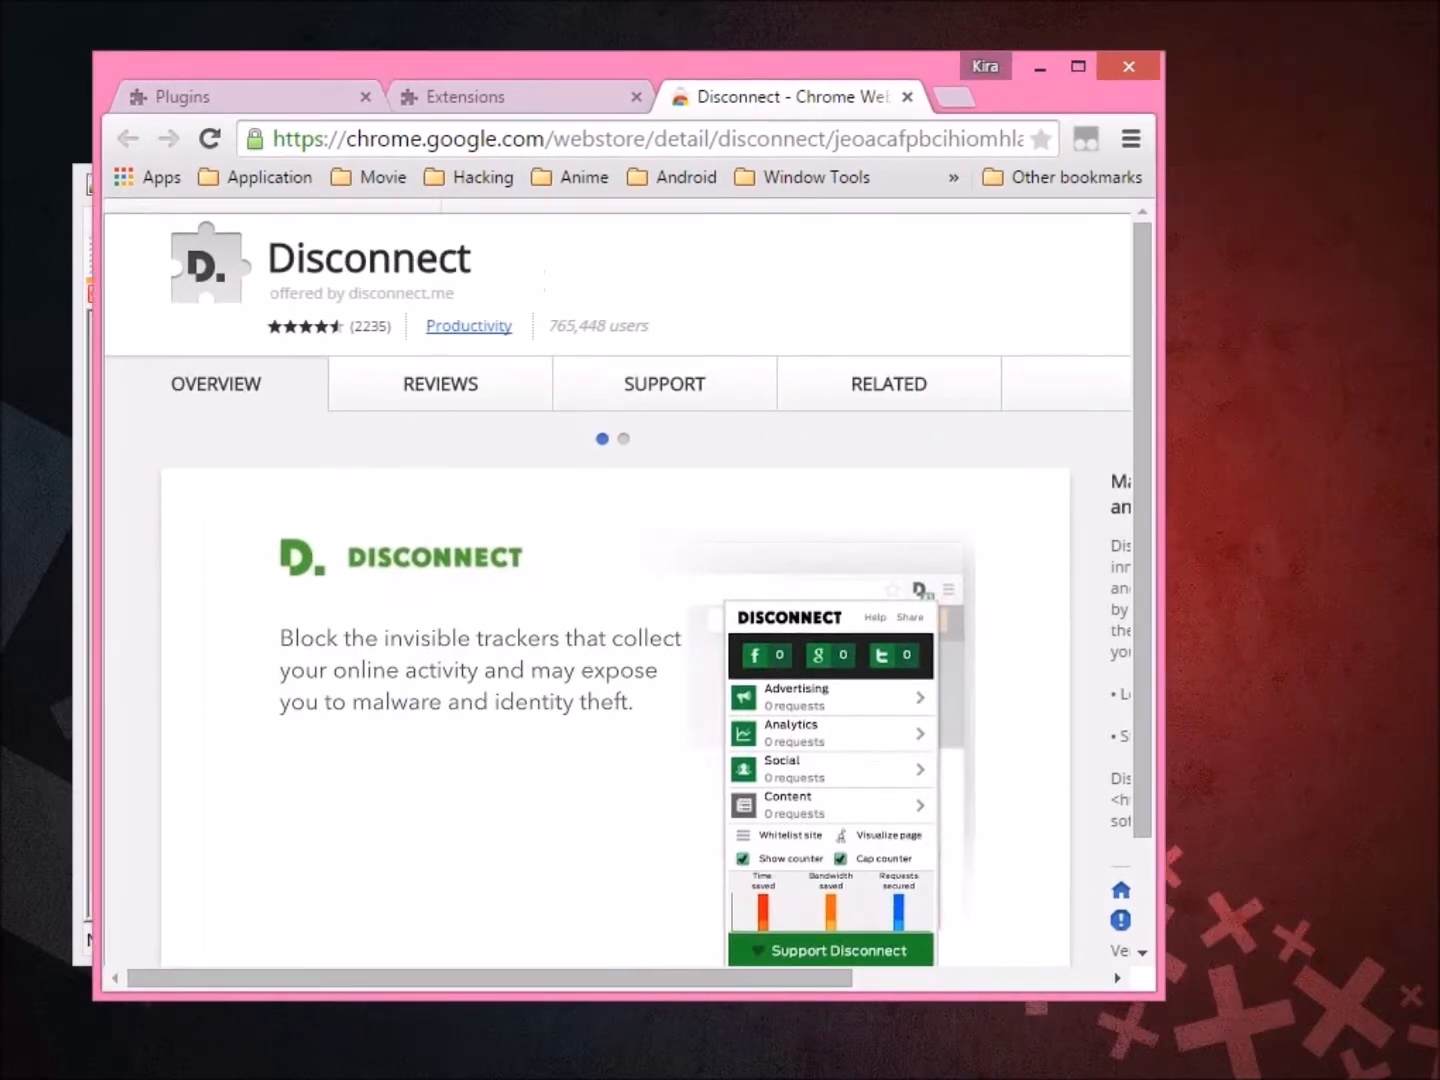
{"action": "left_click_drag", "start_coordinate": [1163, 526], "coordinate": [1351, 582]}
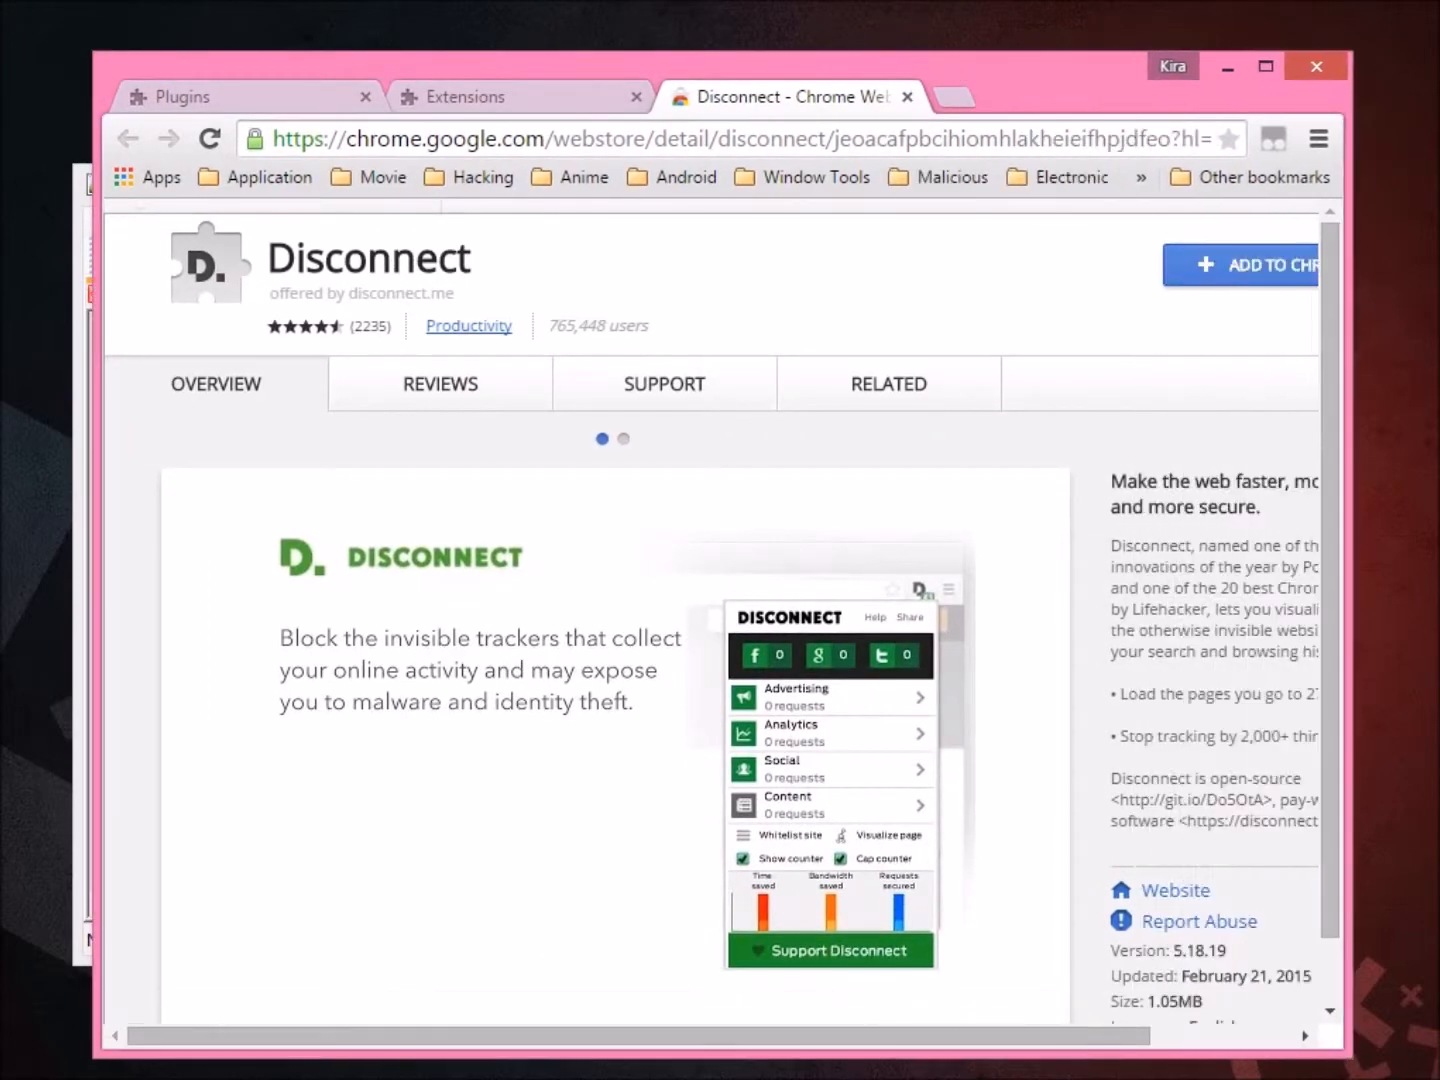
{"action": "left_click_drag", "start_coordinate": [1050, 68], "coordinate": [982, 11]}
{"action": "scroll", "coordinate": [700, 600], "scroll_direction": "down", "scroll_amount": 1}
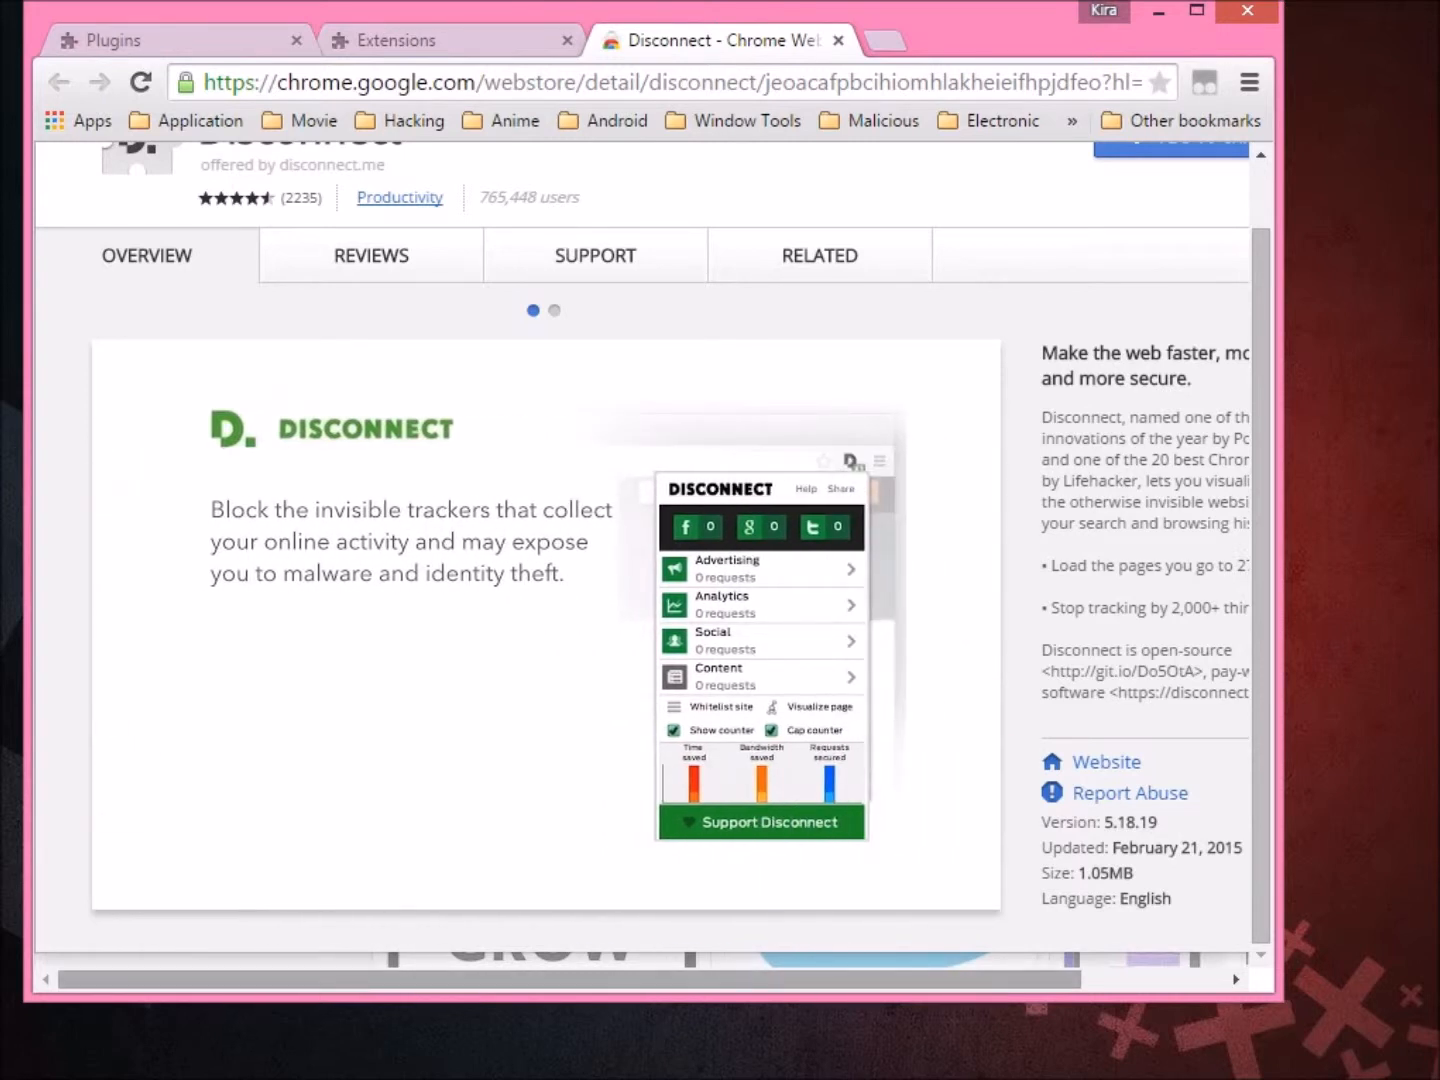
{"action": "scroll", "coordinate": [640, 565], "scroll_direction": "right", "scroll_amount": 3}
{"action": "scroll", "coordinate": [640, 564], "scroll_direction": "up", "scroll_amount": 1}
{"action": "scroll", "coordinate": [640, 565], "scroll_direction": "left", "scroll_amount": 1}
{"action": "left_click", "coordinate": [1111, 208]}
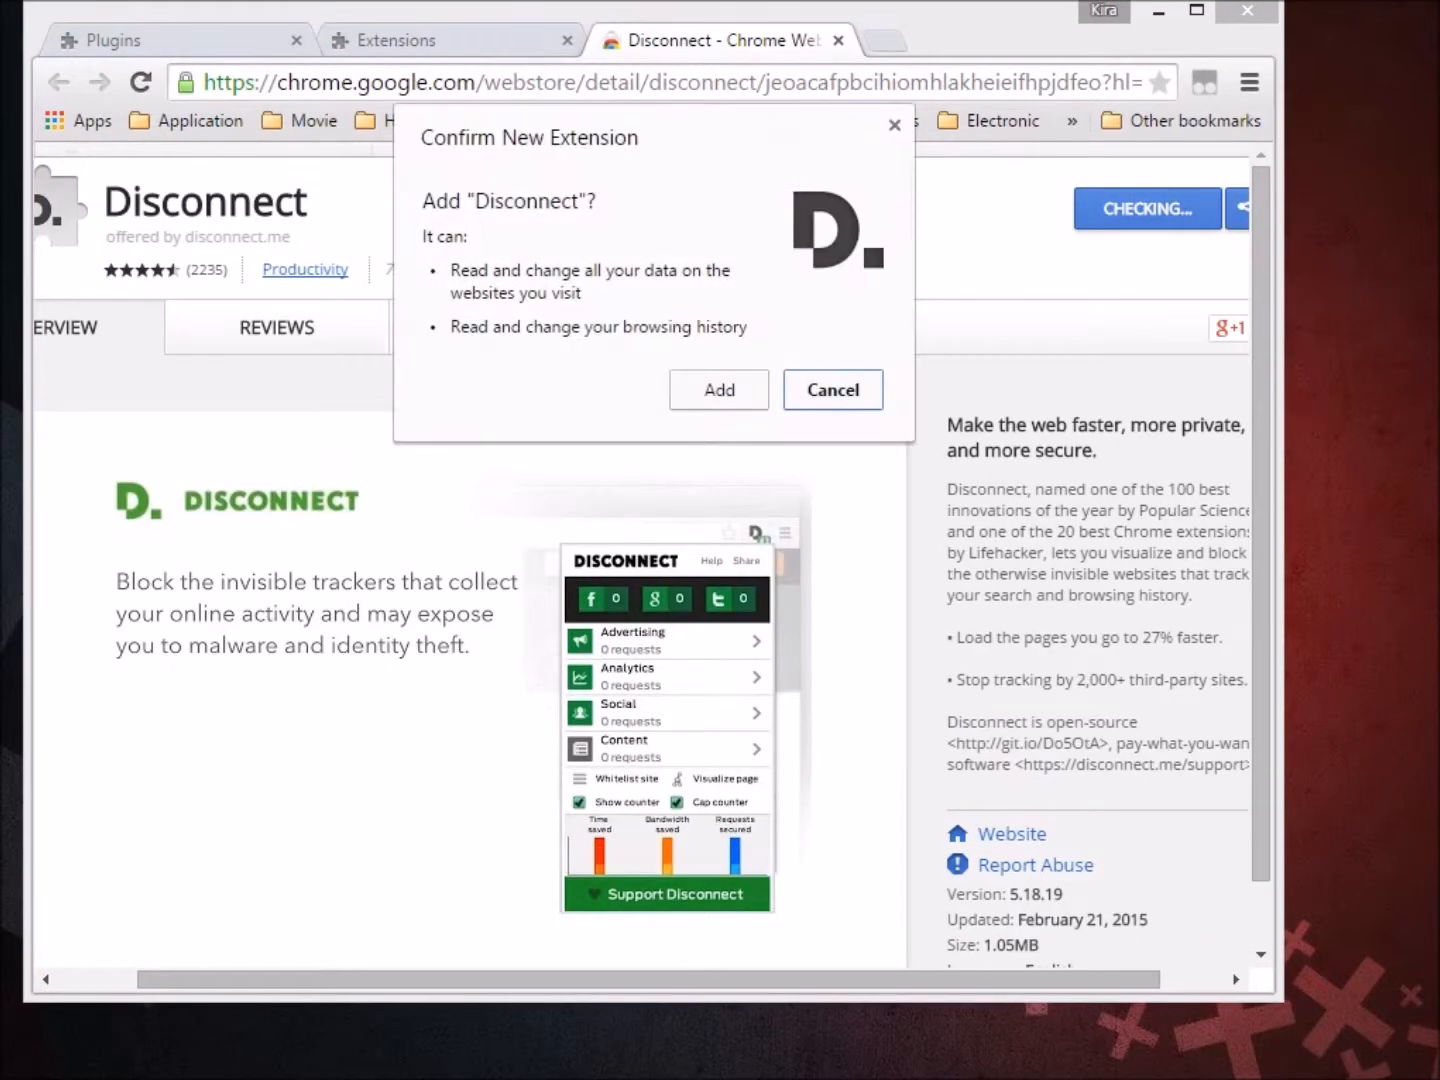
{"action": "key", "text": "Escape"}
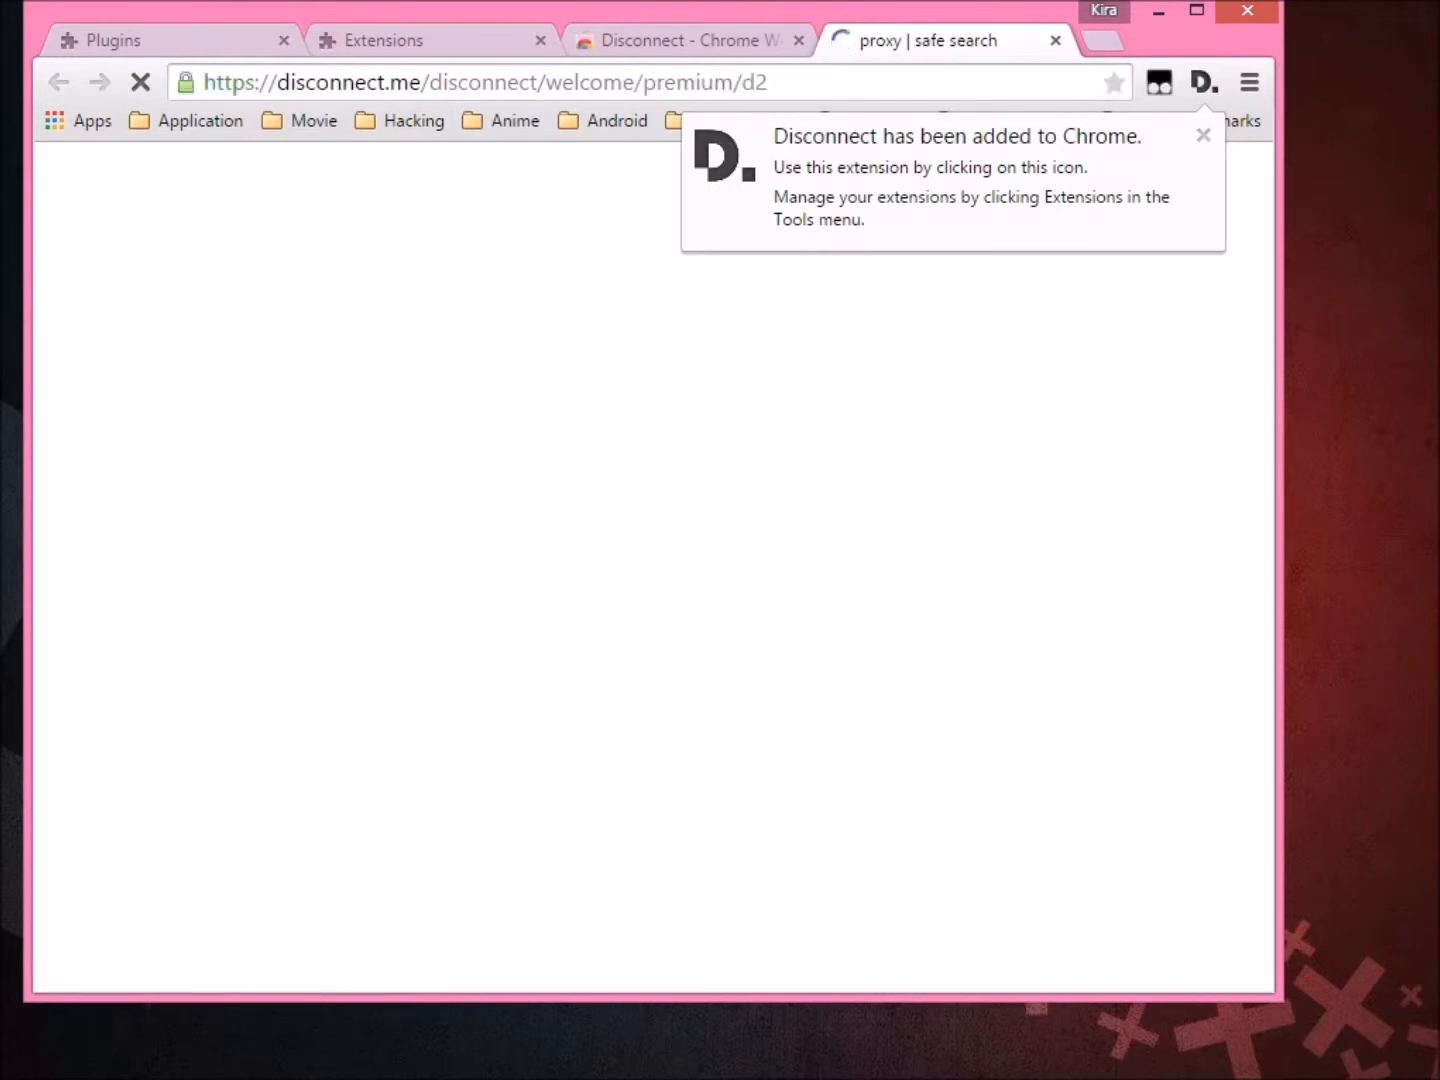
{"action": "left_click", "coordinate": [1203, 135]}
Minimise Chrome and return to the step-by-step notes in Notepad++.
{"action": "left_click_drag", "start_coordinate": [99, 444], "coordinate": [320, 562]}
{"action": "left_click", "coordinate": [319, 570]}
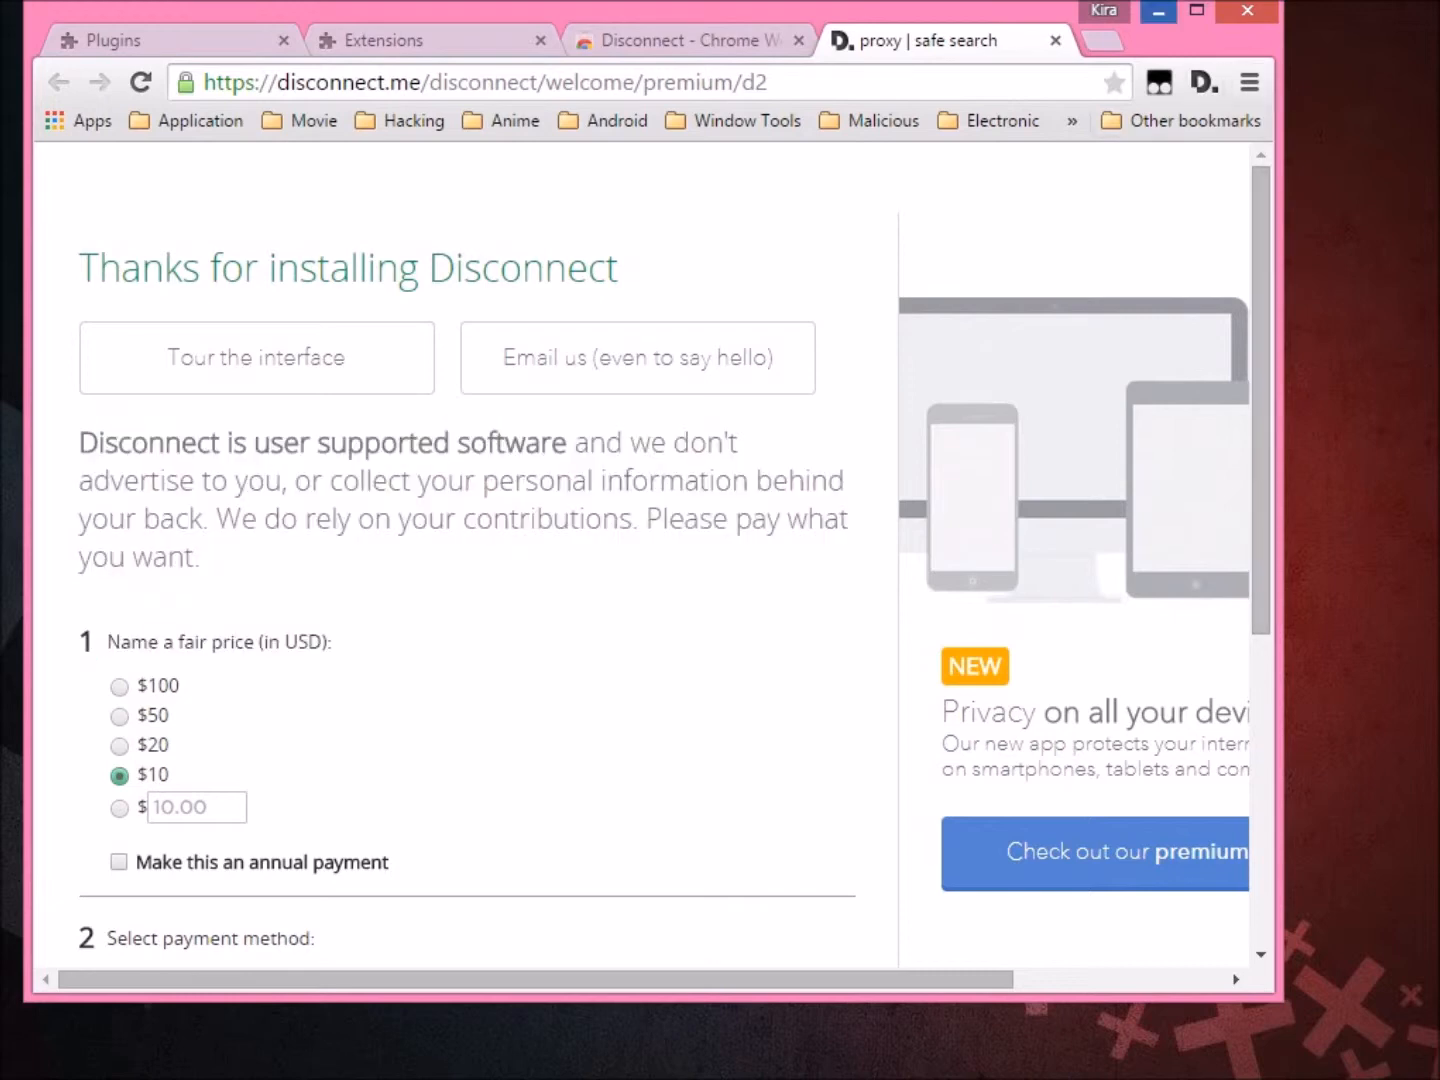
{"action": "left_click", "coordinate": [1158, 13]}
{"action": "key", "text": "ctrl+Tab"}
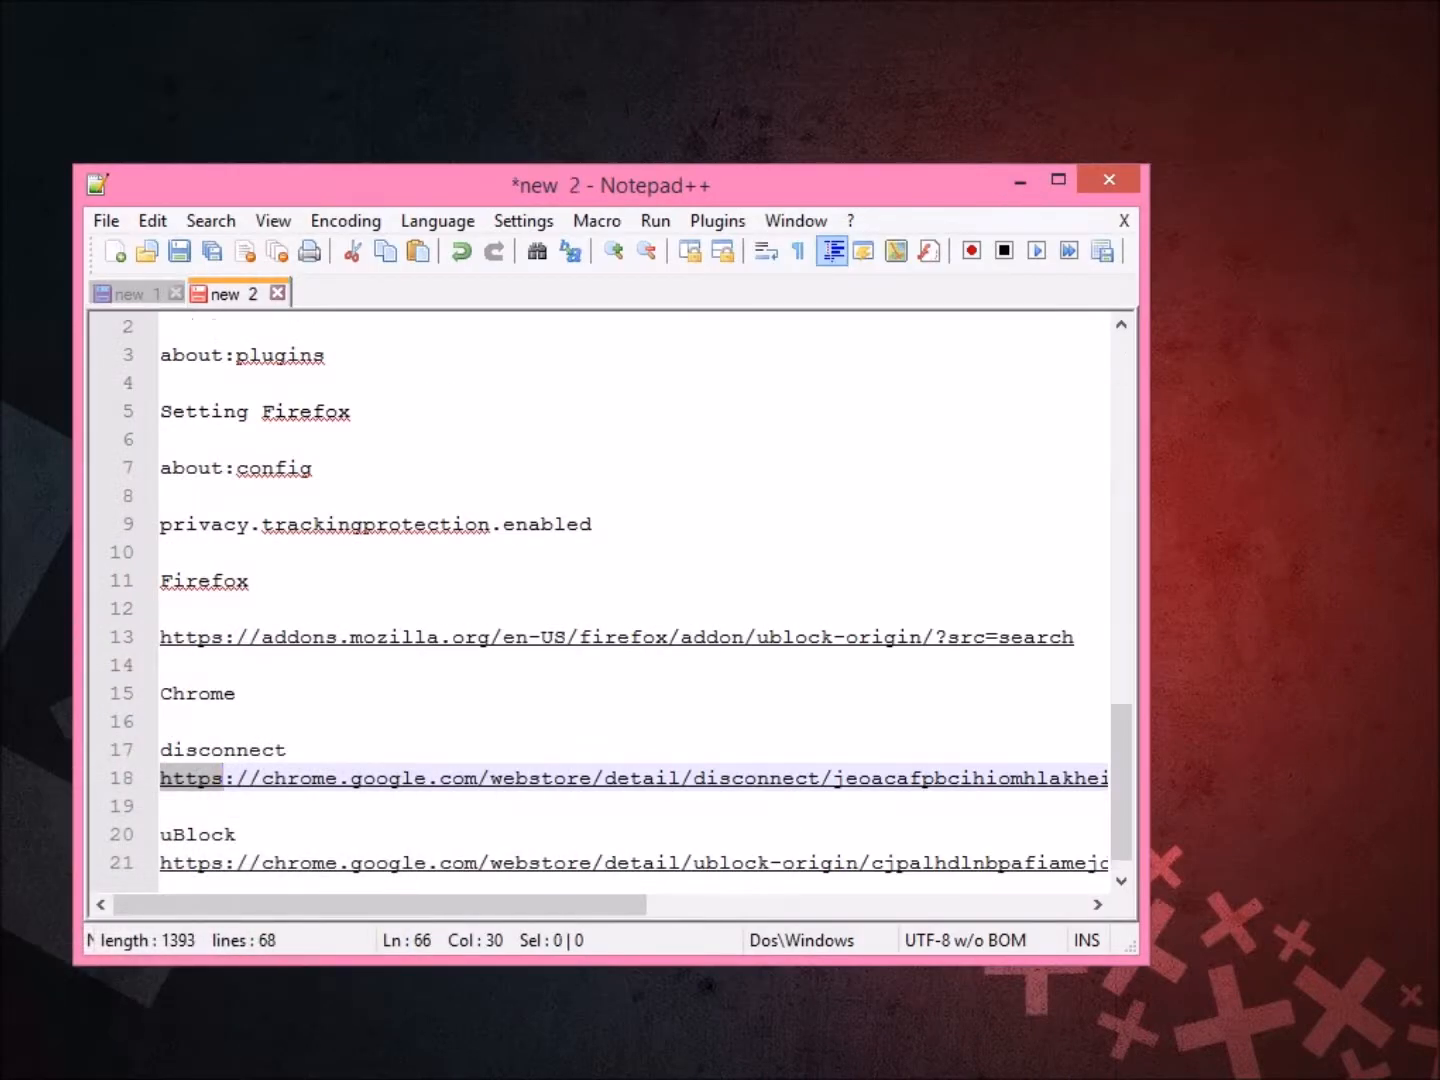
Add 'ok.. sekarang', a 'Step 3:' heading and 'Download ublock', then go to new 1.
{"action": "key", "text": "Return"}
{"action": "key", "text": "Return"}
{"action": "type", "text": "ok.. sekarang"}
{"action": "key", "text": "Return"}
{"action": "key", "text": "Return"}
{"action": "type", "text": "Ste"}
{"action": "key", "text": "BackSpace"}
{"action": "key", "text": "BackSpace"}
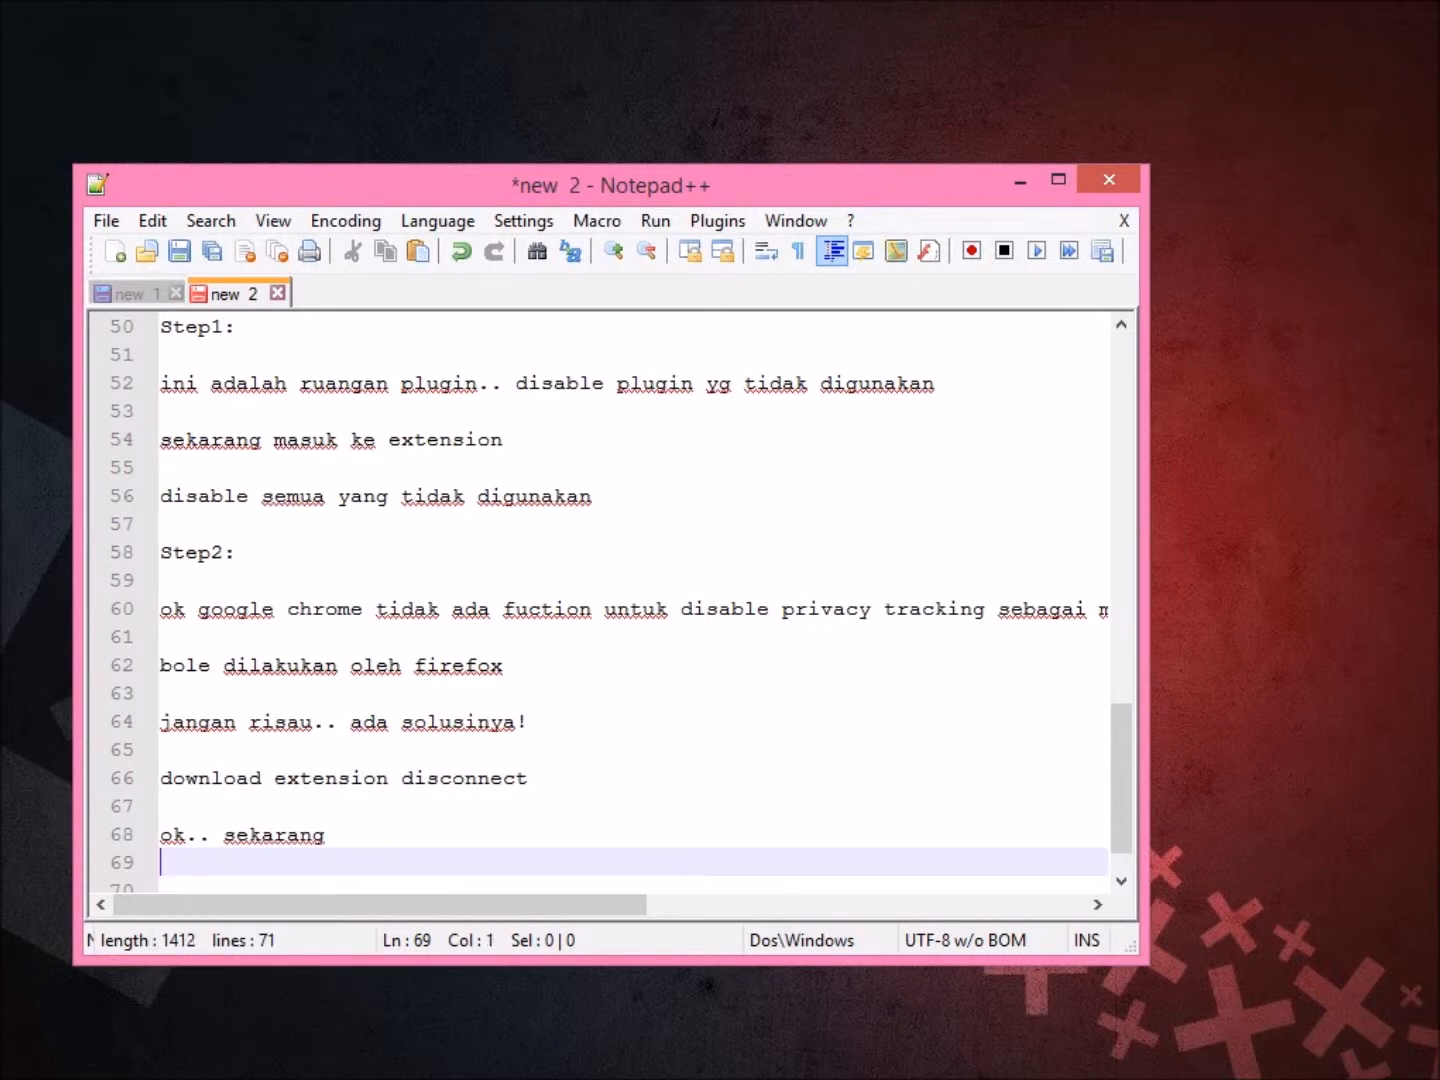
{"action": "key", "text": "Return"}
{"action": "type", "text": "Ste"}
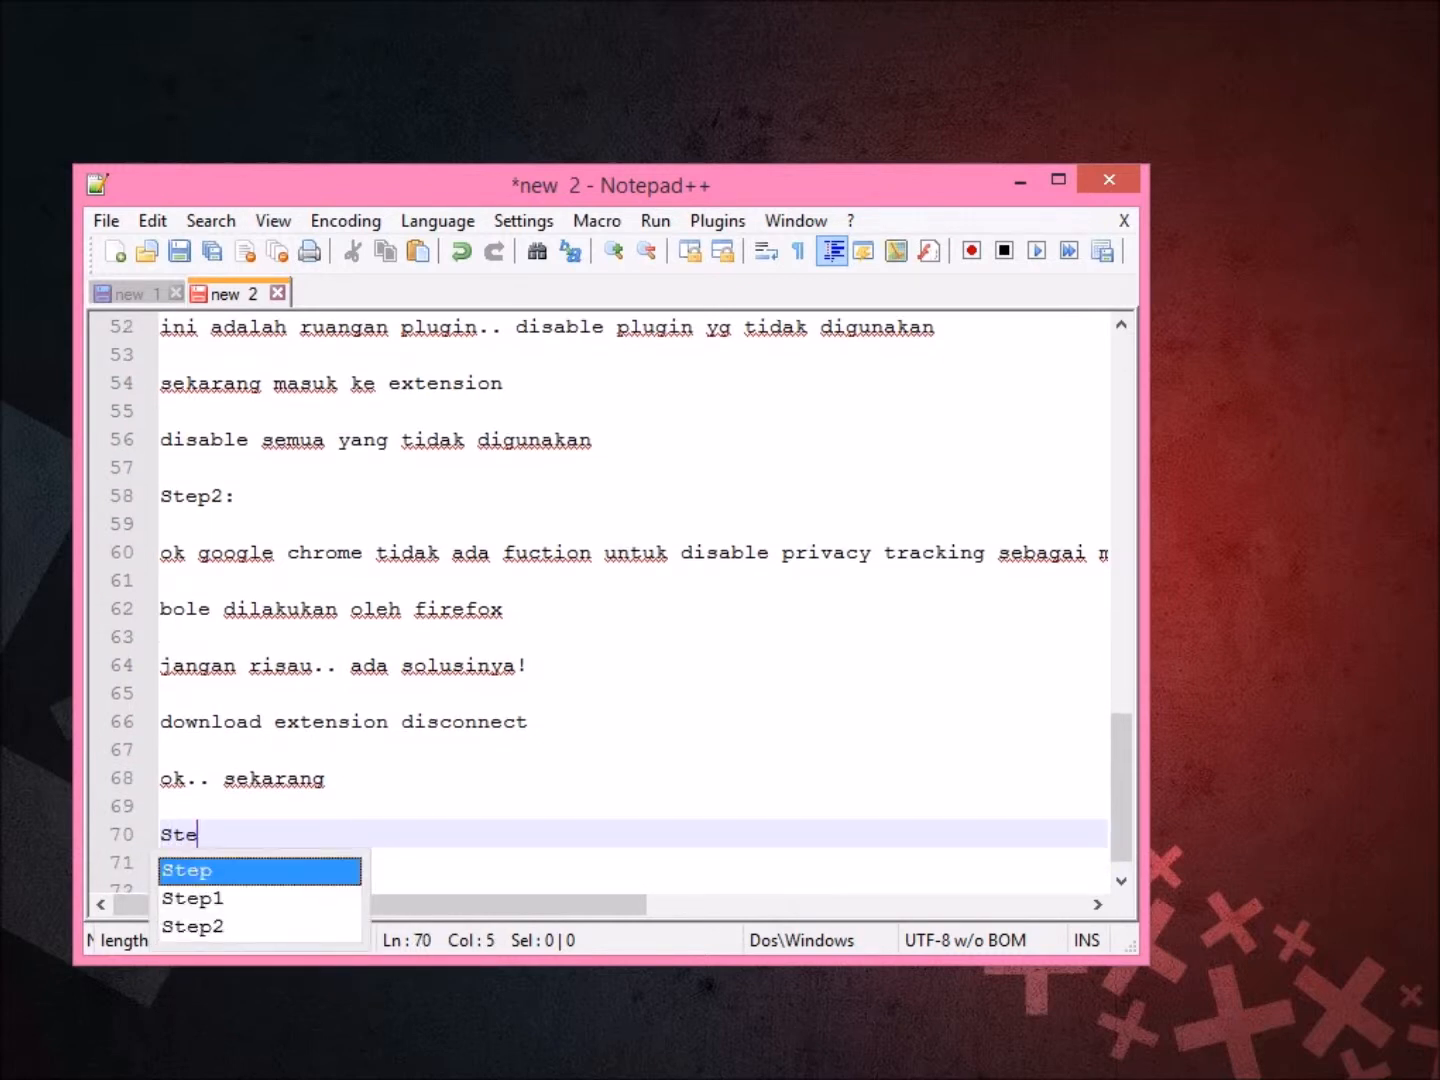
{"action": "type", "text": "p 3:"}
{"action": "key", "text": "Return"}
{"action": "key", "text": "Return"}
{"action": "type", "text": "Do"}
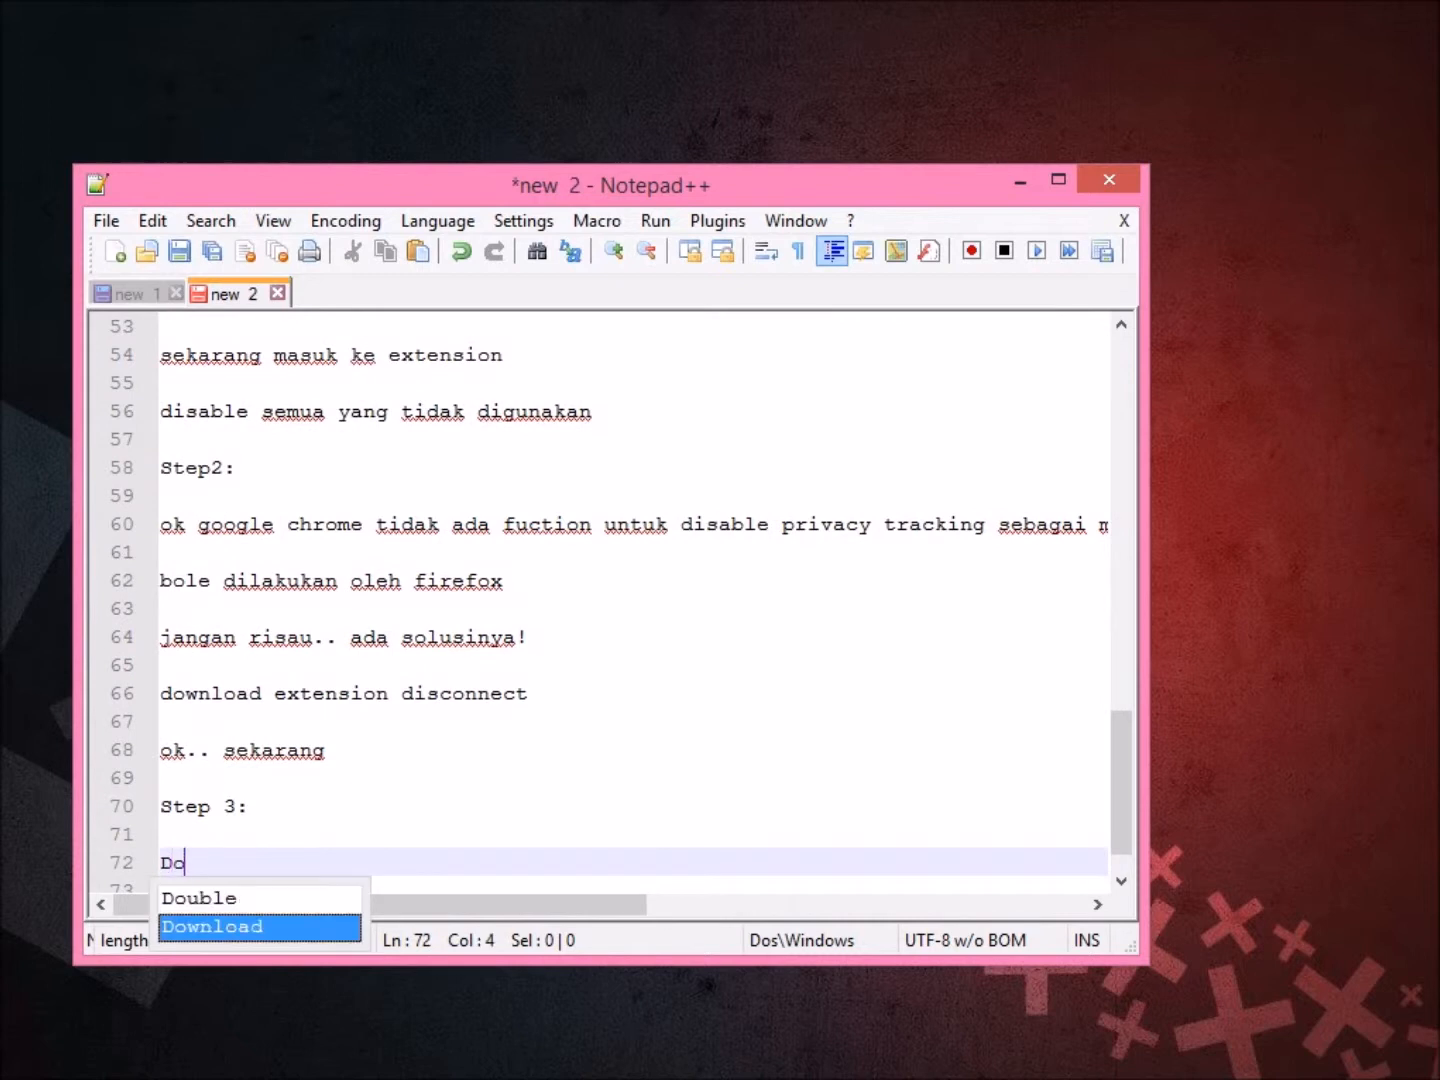
{"action": "type", "text": "wnload ublock"}
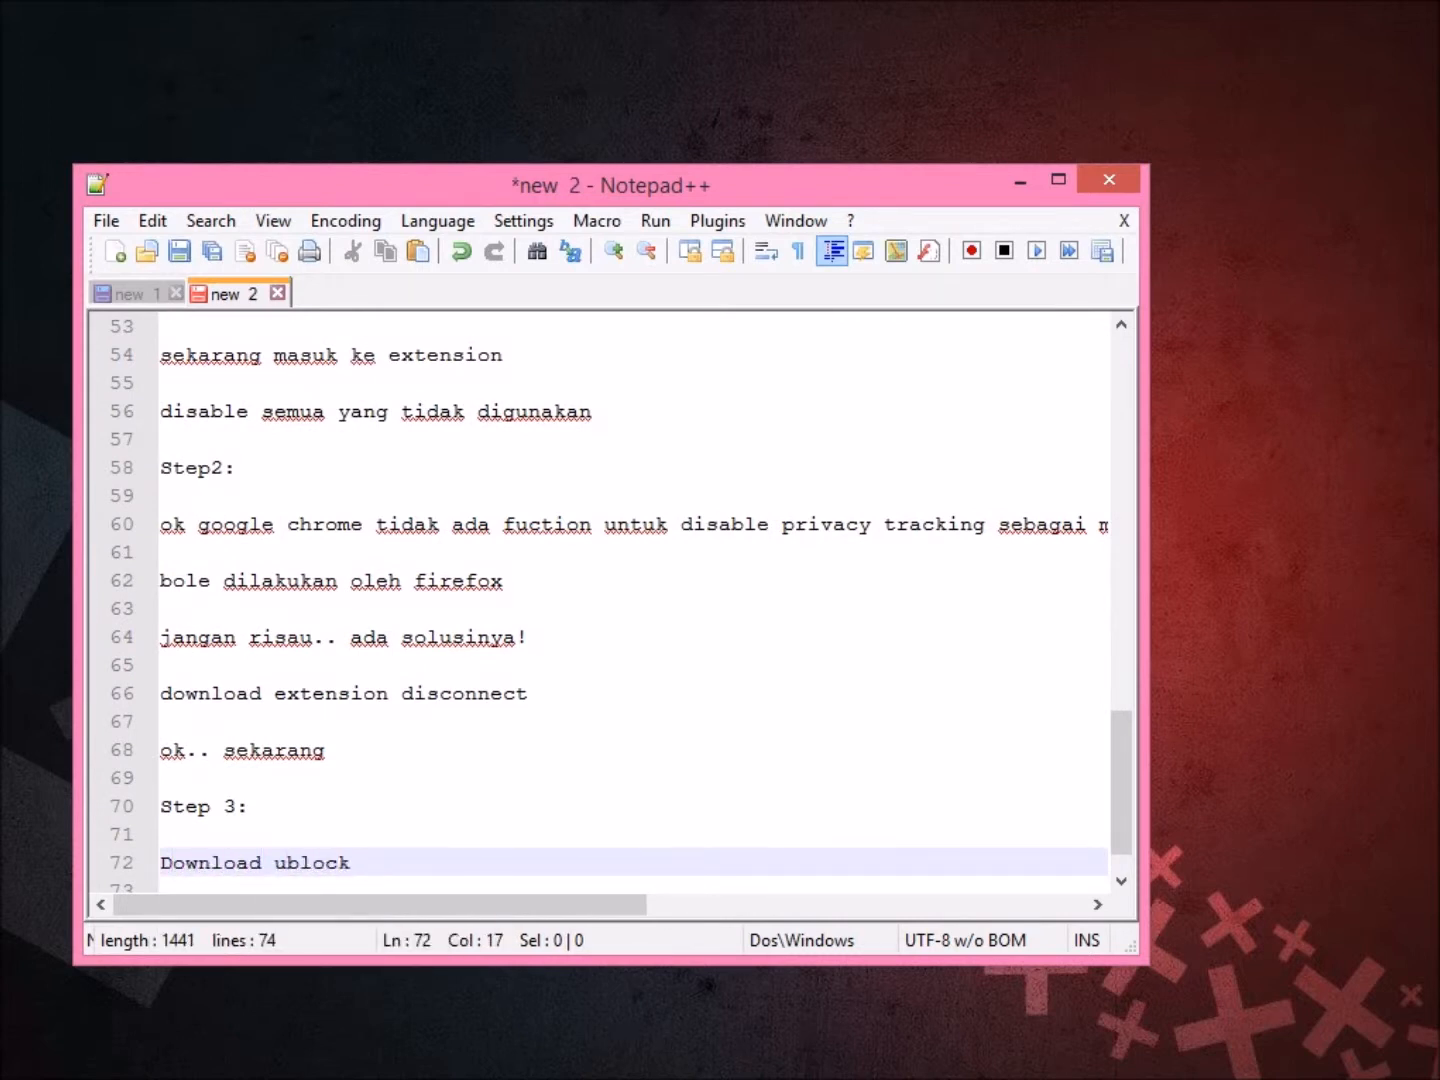
{"action": "key", "text": "ctrl+Tab"}
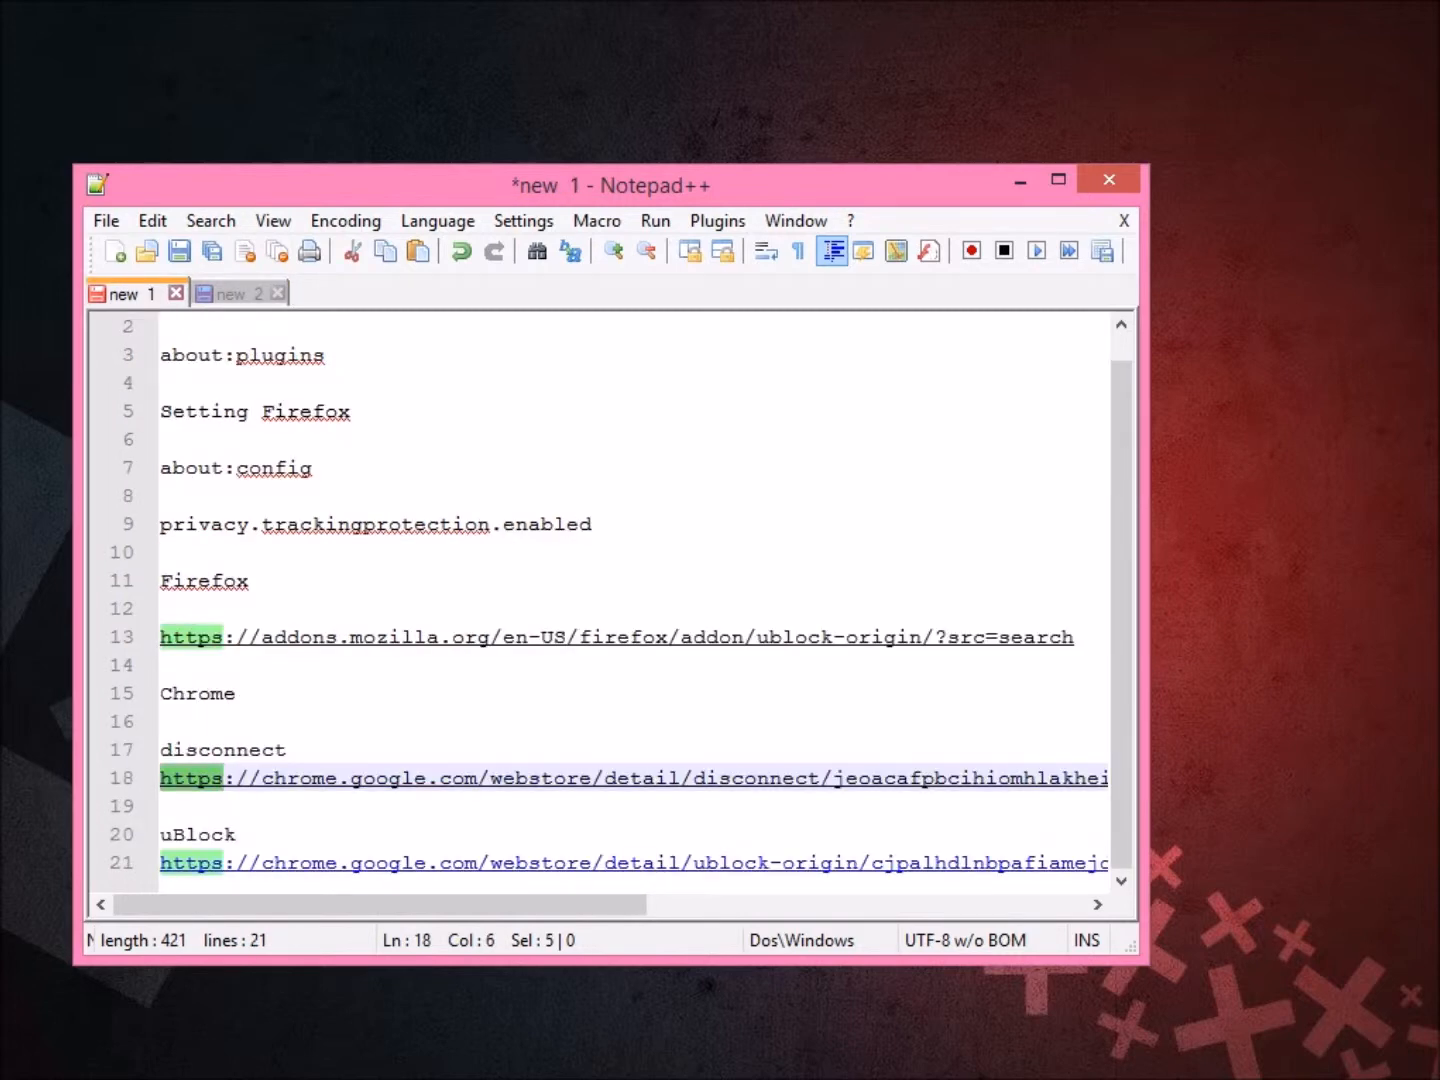
Open the uBlock Origin store link and add uBlock Origin to Chrome.
{"action": "left_click", "coordinate": [160, 862]}
{"action": "double_click", "coordinate": [222, 861]}
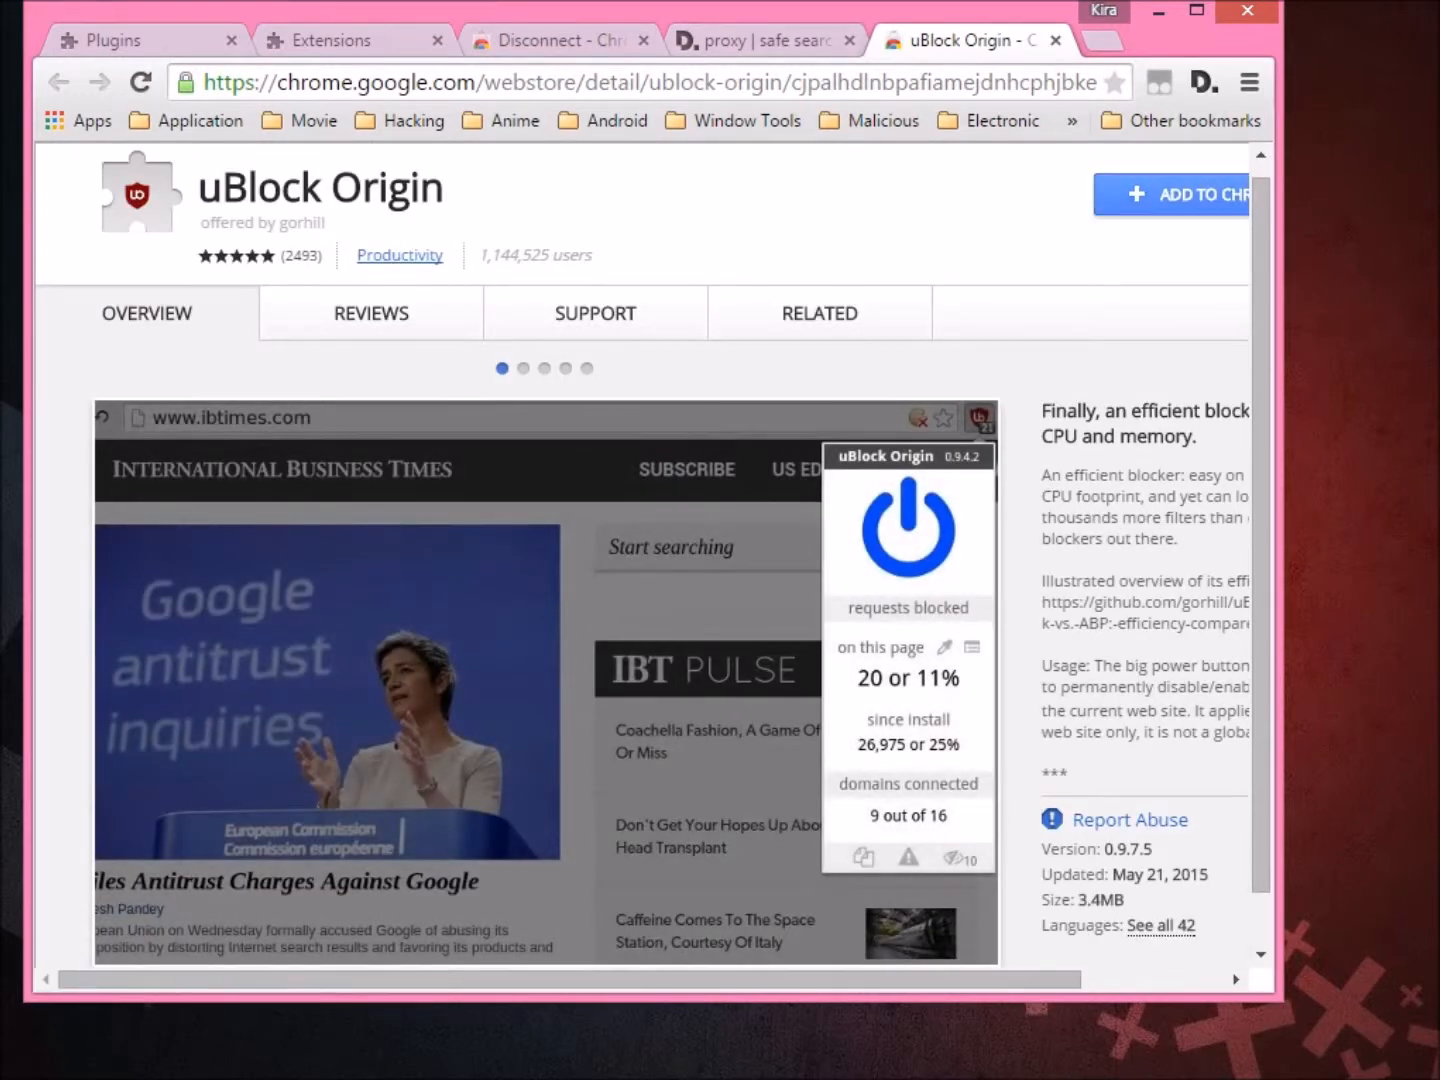
{"action": "key", "text": "Escape"}
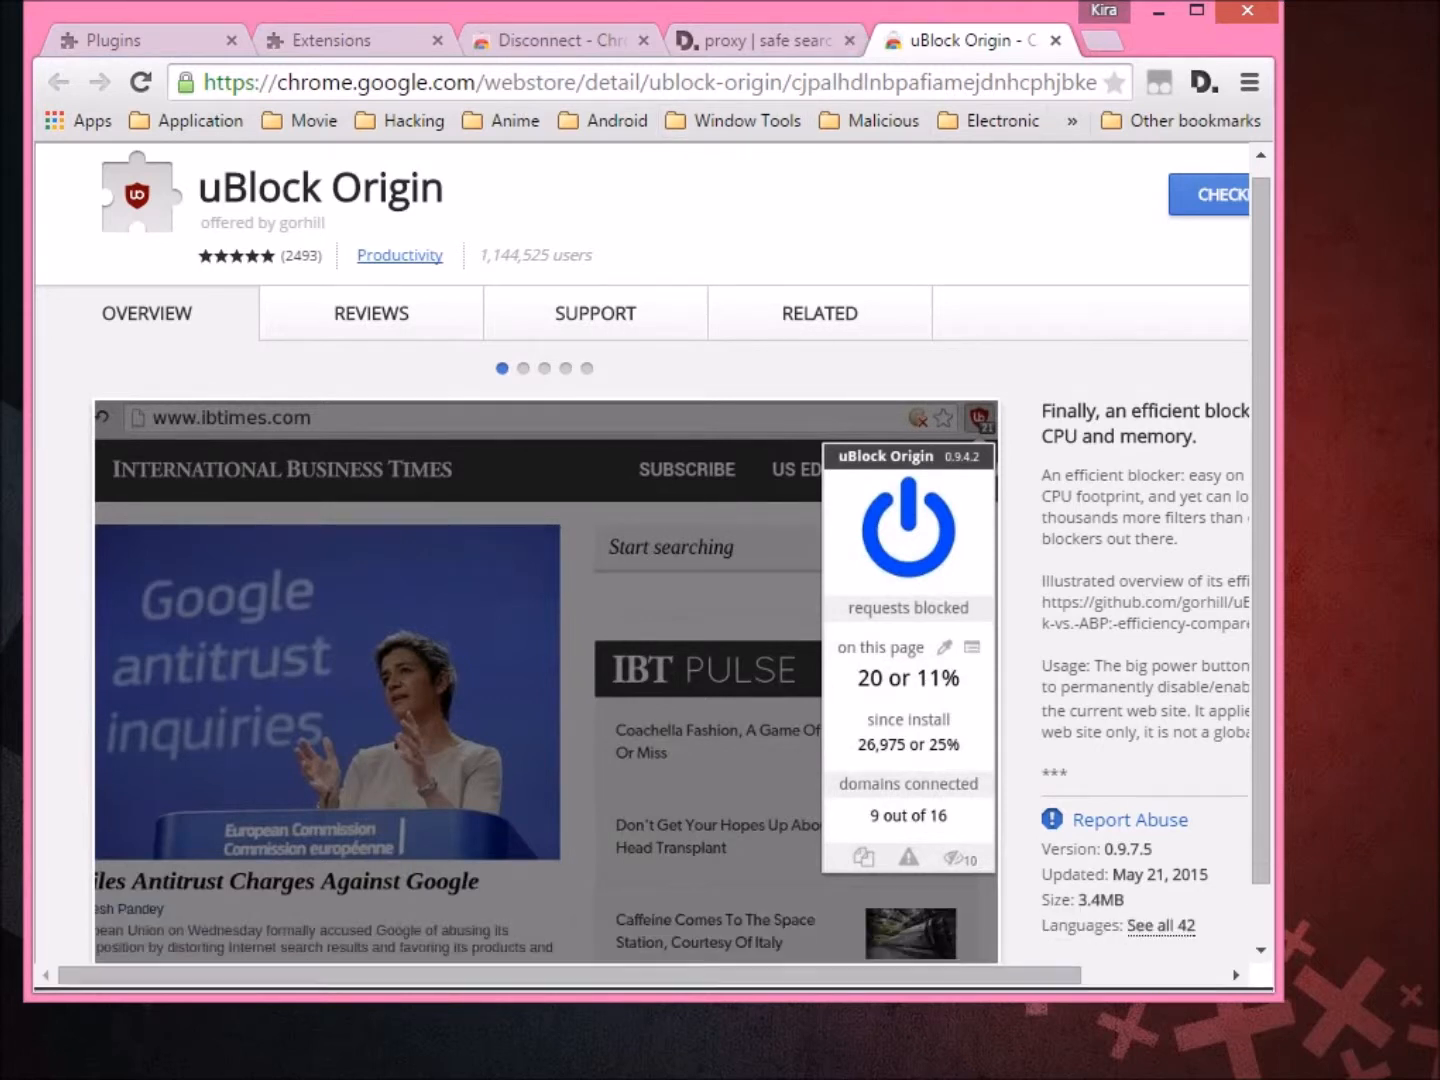
Close the Plugins, Extensions, Disconnect store and Disconnect welcome tabs.
{"action": "left_click", "coordinate": [231, 41]}
{"action": "left_click", "coordinate": [230, 40]}
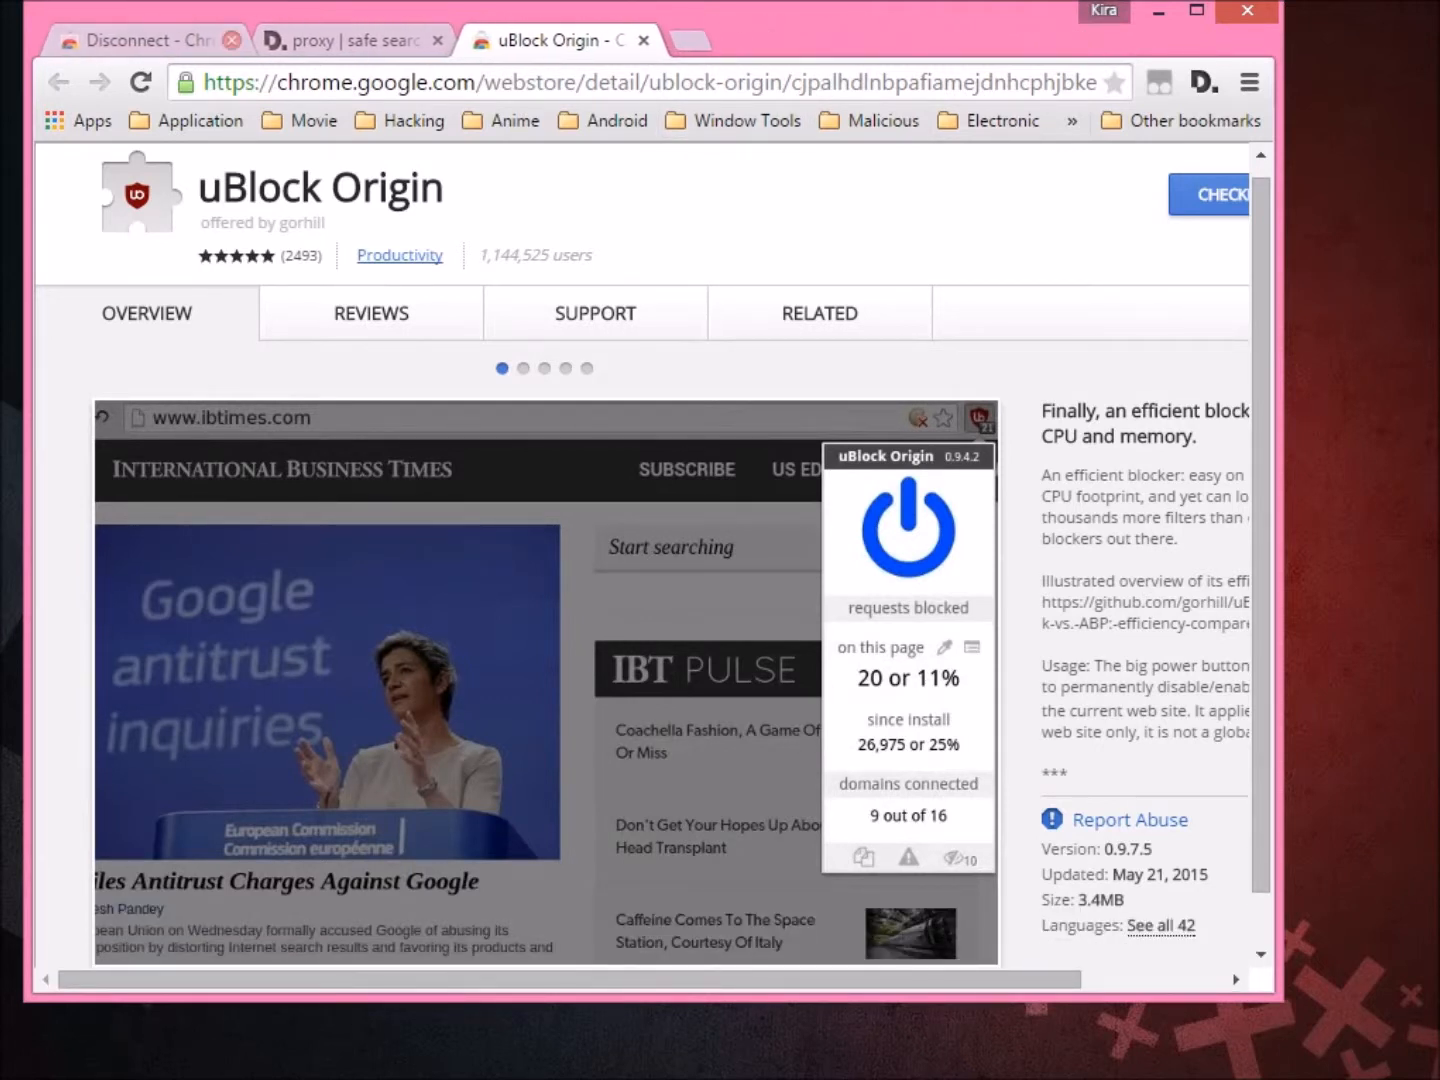
{"action": "left_click", "coordinate": [231, 41]}
{"action": "left_click", "coordinate": [231, 40]}
{"action": "left_click_drag", "start_coordinate": [230, 40], "coordinate": [319, 58]}
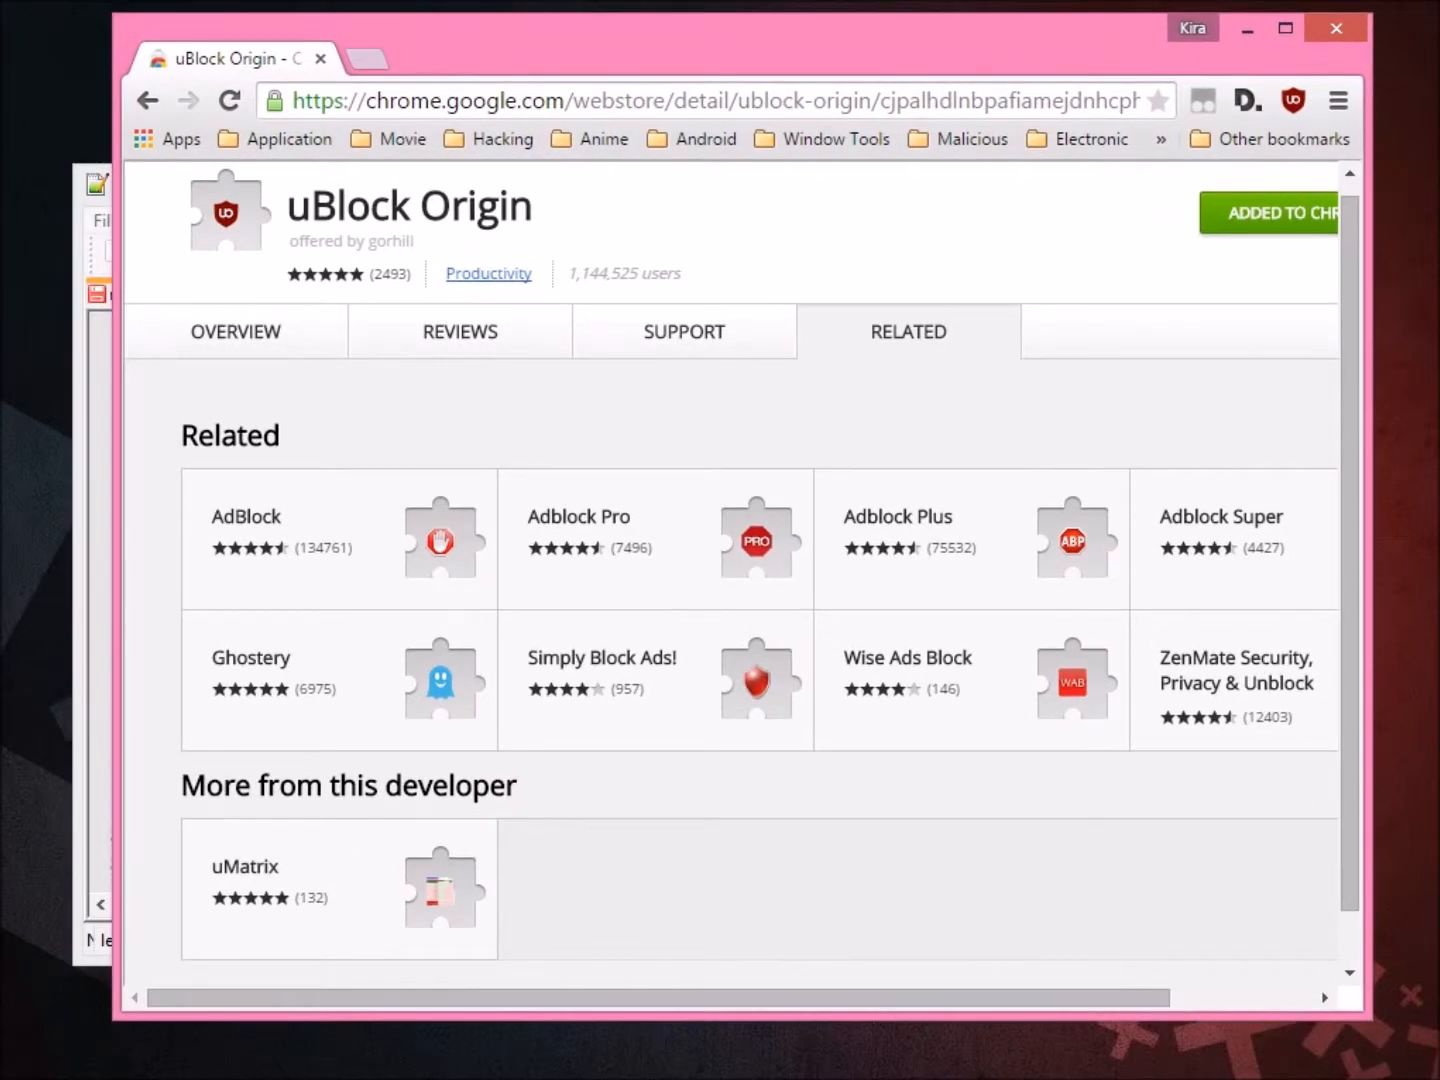
On line 23 of new 1, type 'Ok sudah berjaya! selamat mencuba !! kredit to lifehacker !!!'.
{"action": "key", "text": "alt+Tab"}
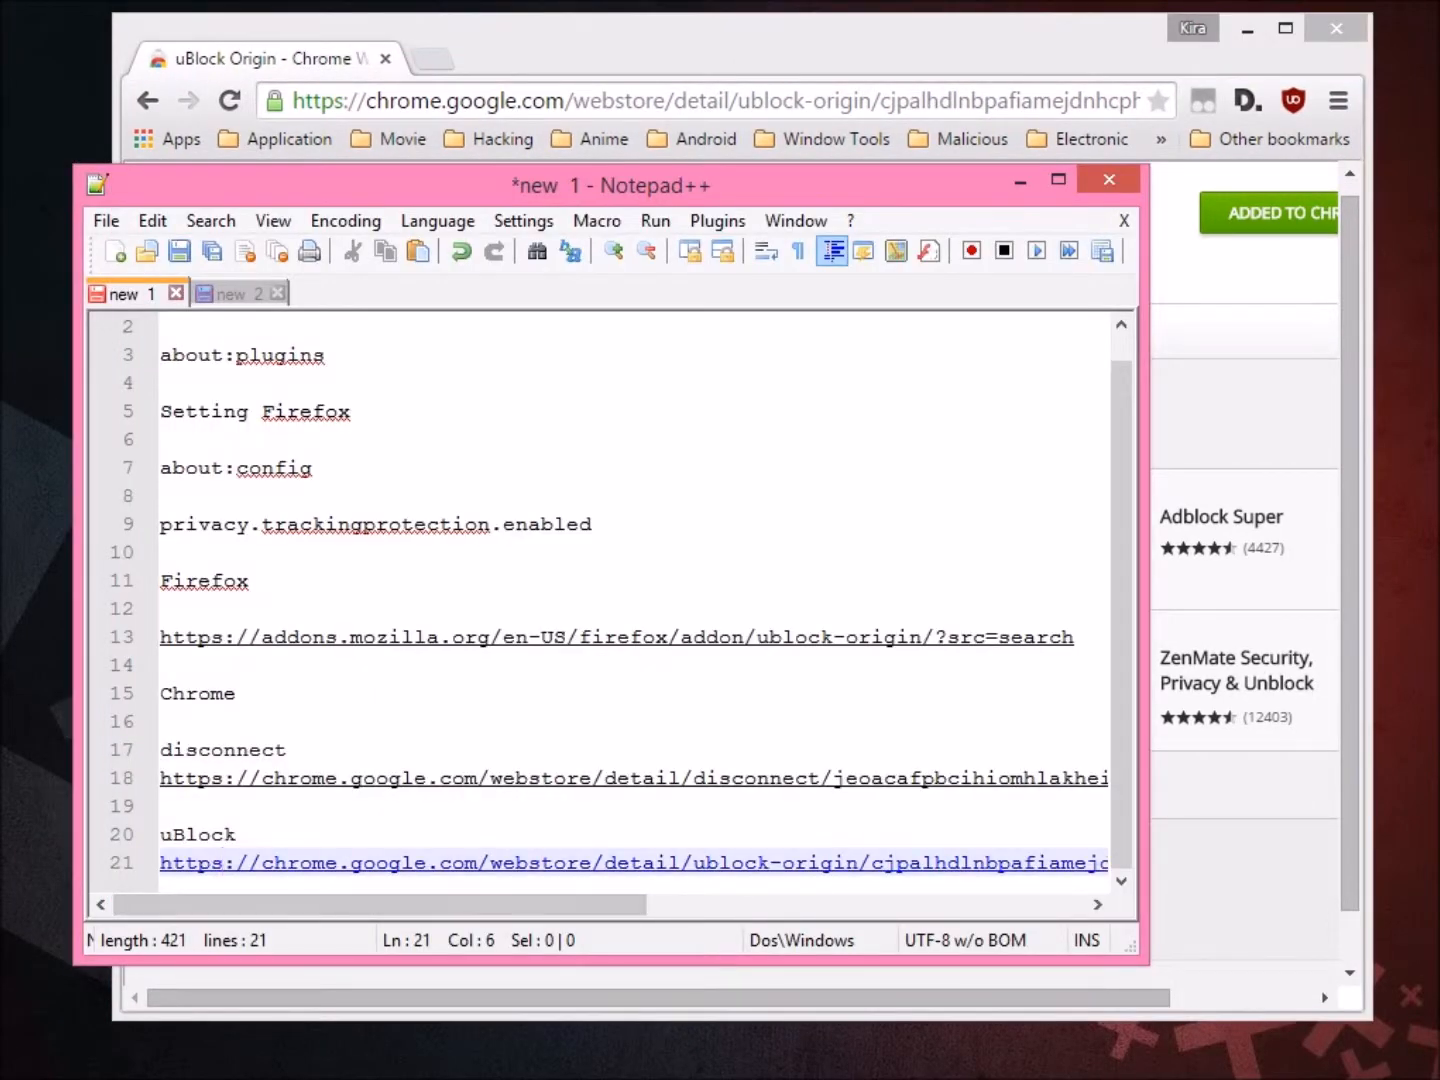
{"action": "key", "text": "End"}
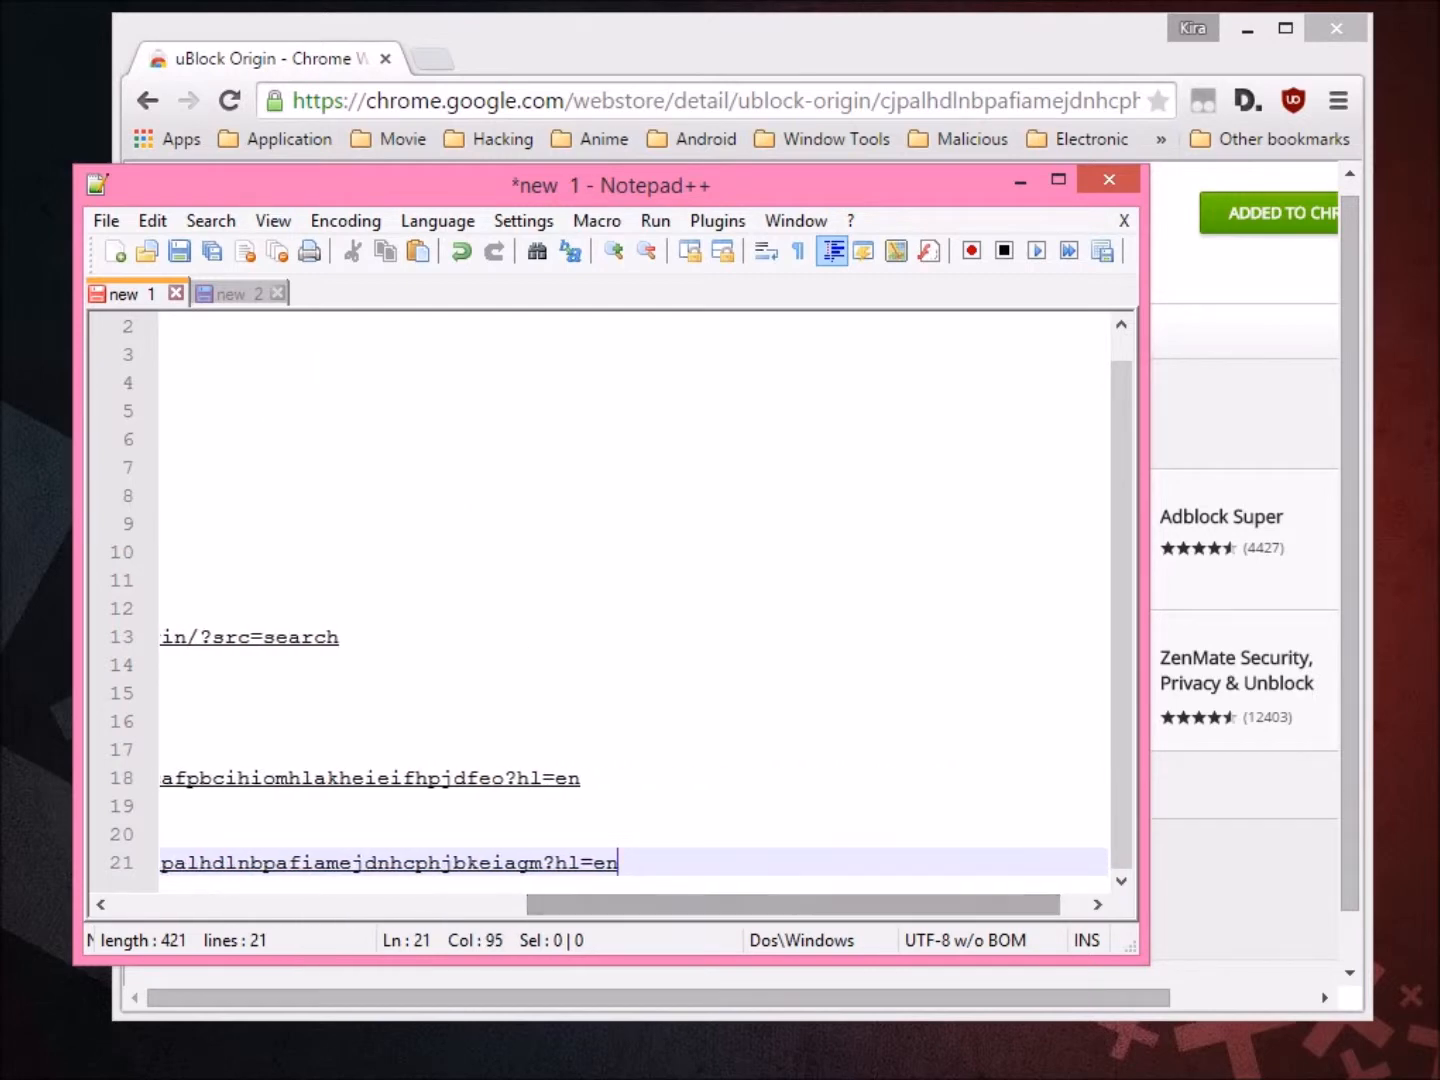
{"action": "key", "text": "Return"}
{"action": "key", "text": "Return"}
{"action": "key", "text": "Return"}
{"action": "key", "text": "Return"}
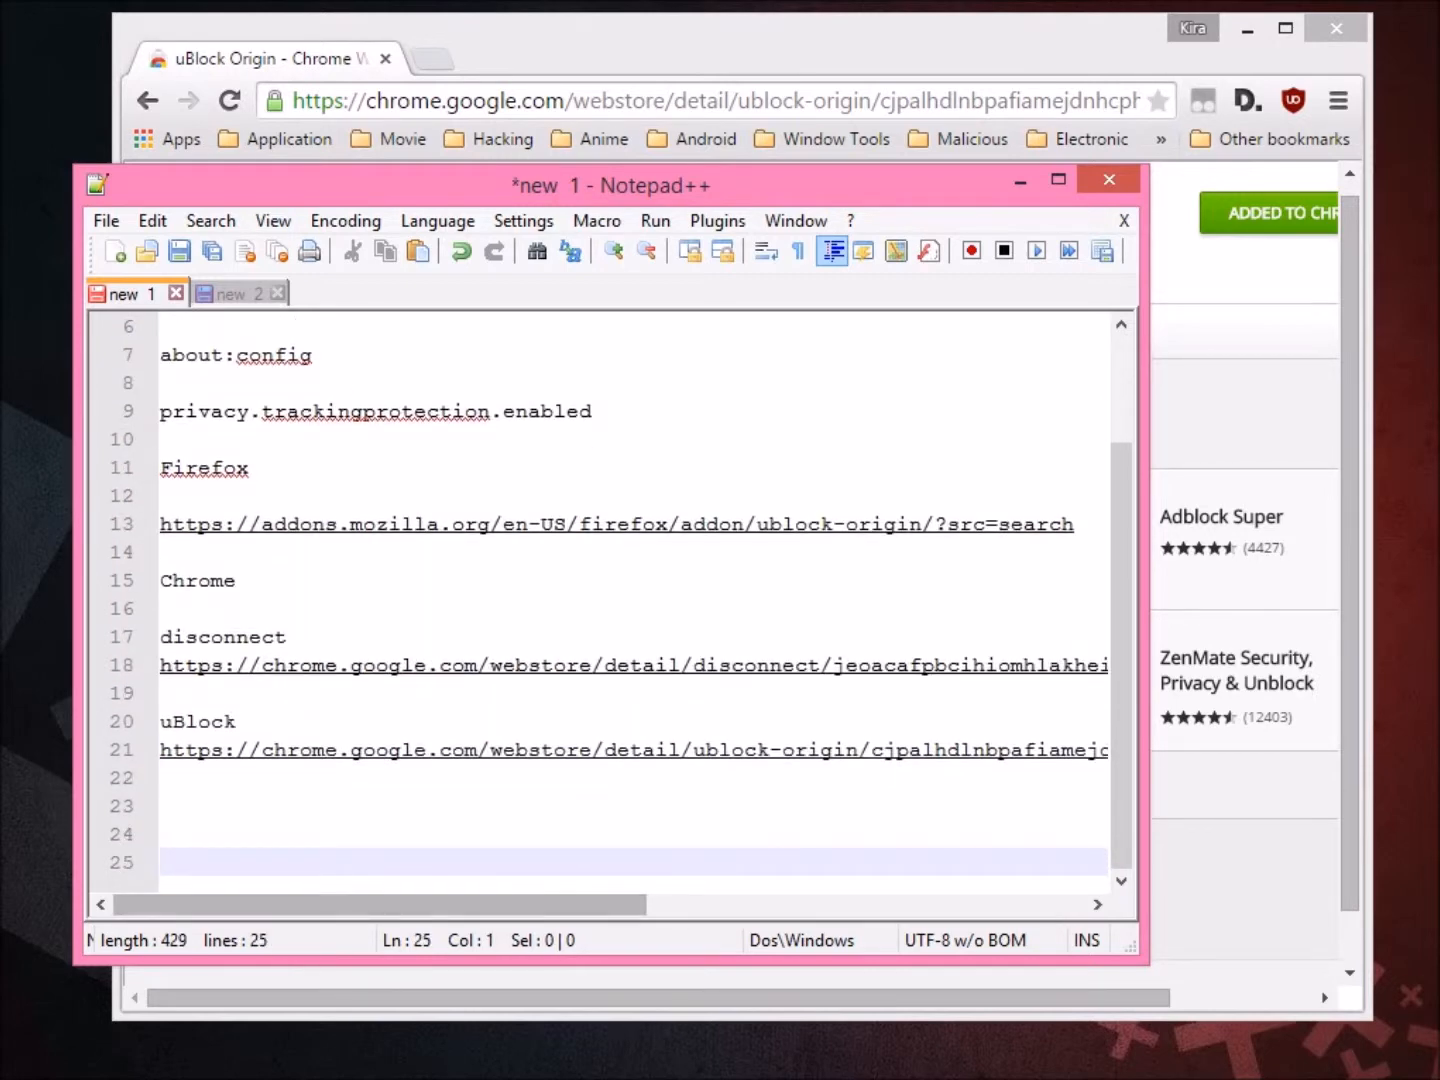
{"action": "left_click", "coordinate": [160, 806]}
{"action": "type", "text": "Ok sudah berjaya! selamat mencuba !! kredit to lifehacker !!!"}
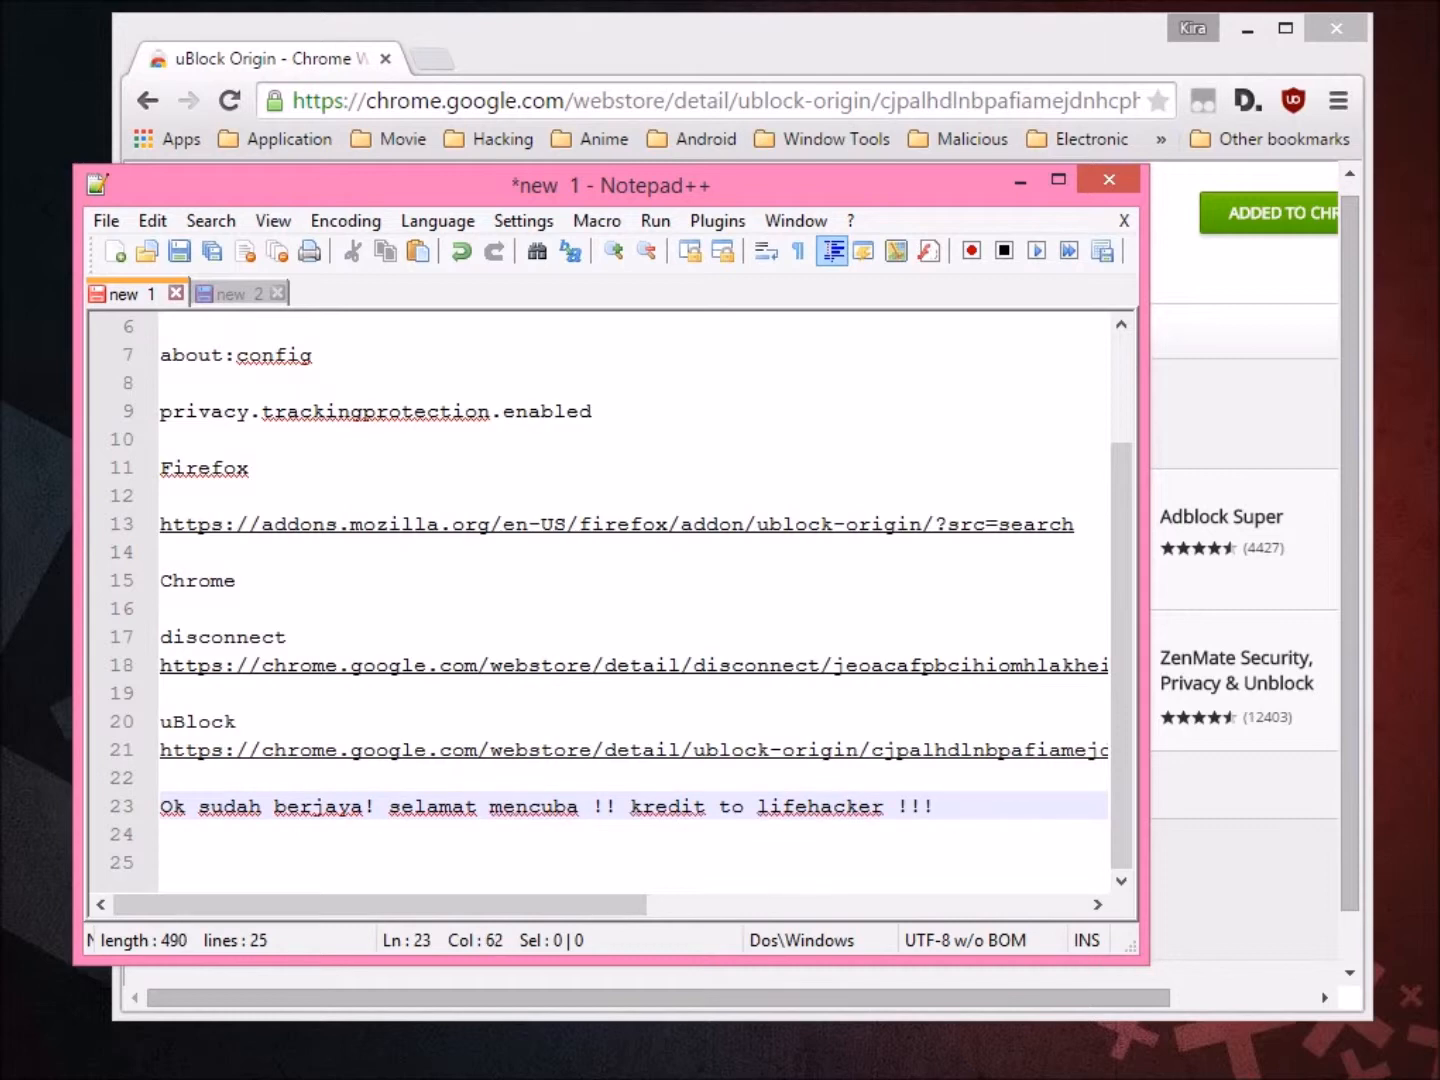